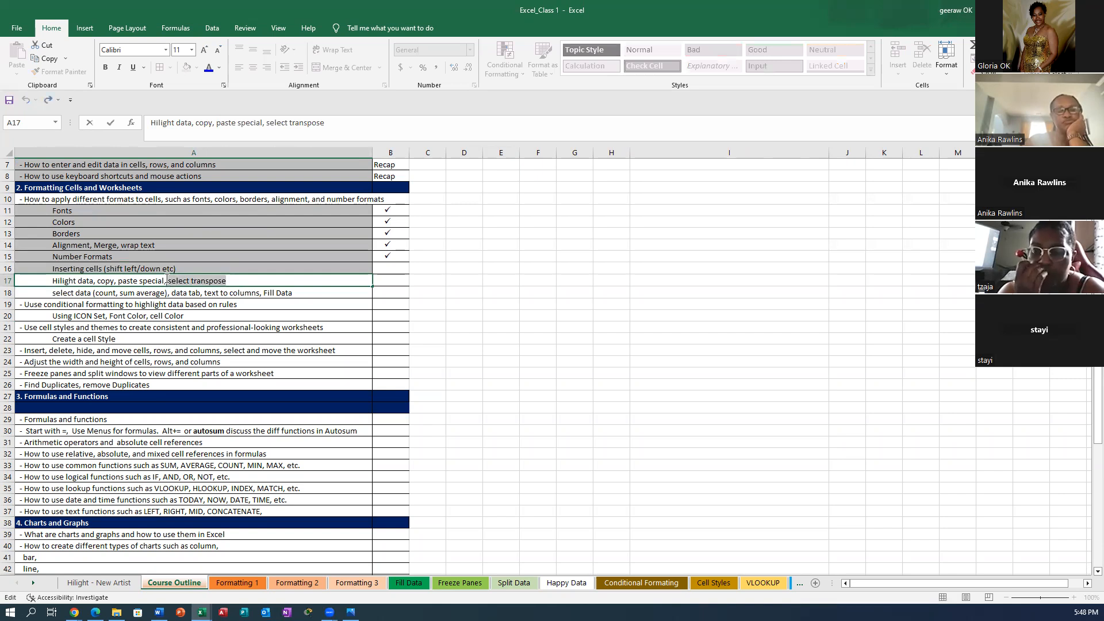
Color the words "select transpose" red in cell A17 of the course outline.
click(220, 70)
click(224, 172)
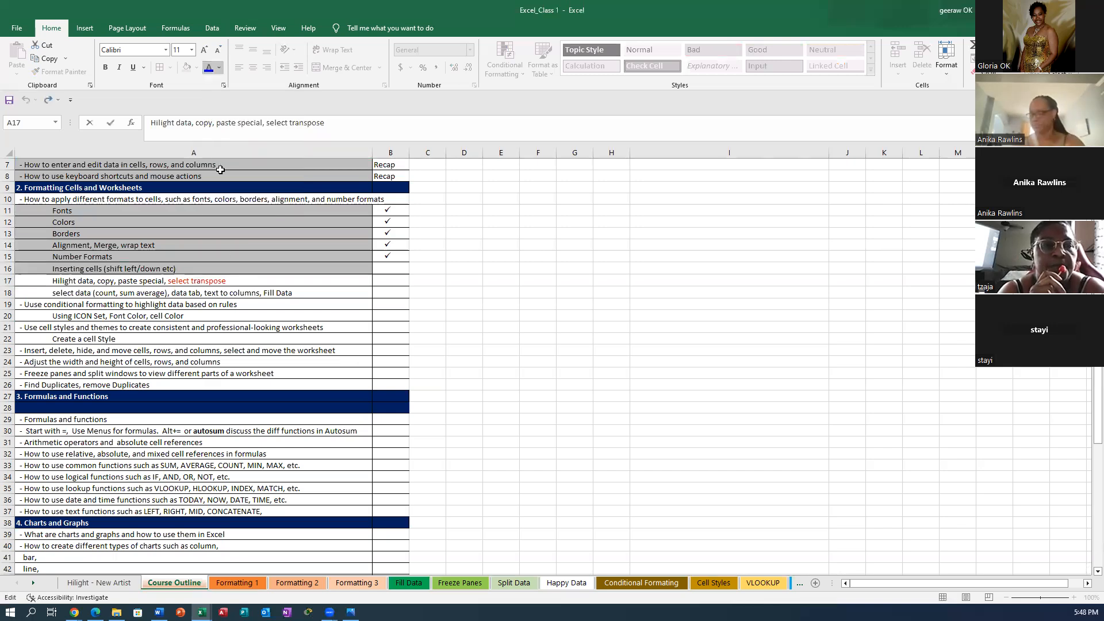
click(249, 328)
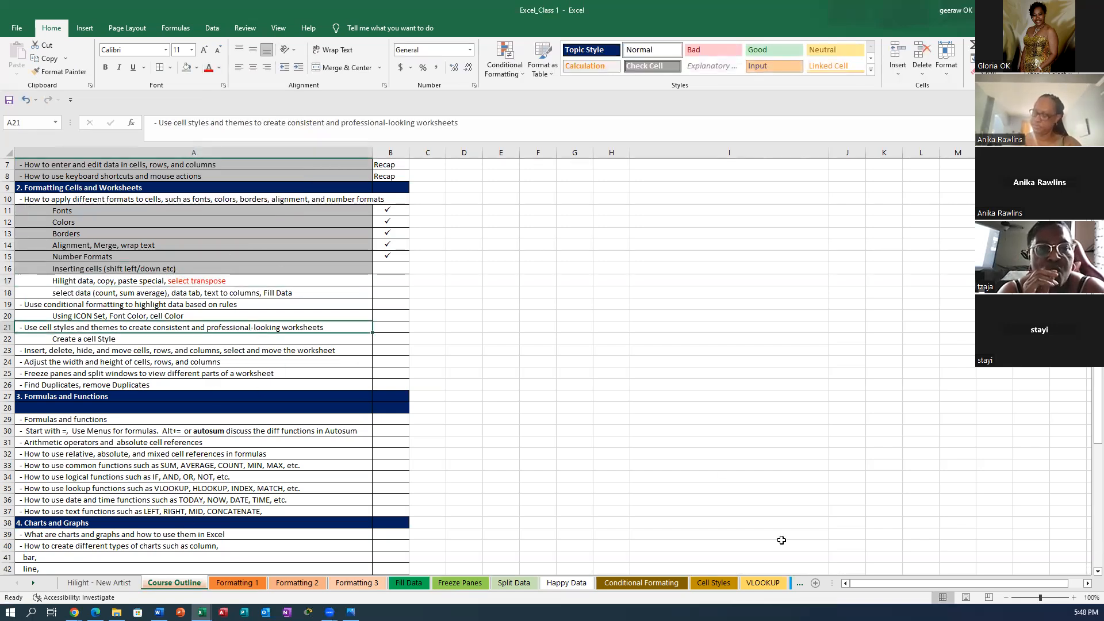
Look through the Formatting 1, Formatting 2 and Formatting 3 sheets and open the Fill Data sheet.
click(236, 584)
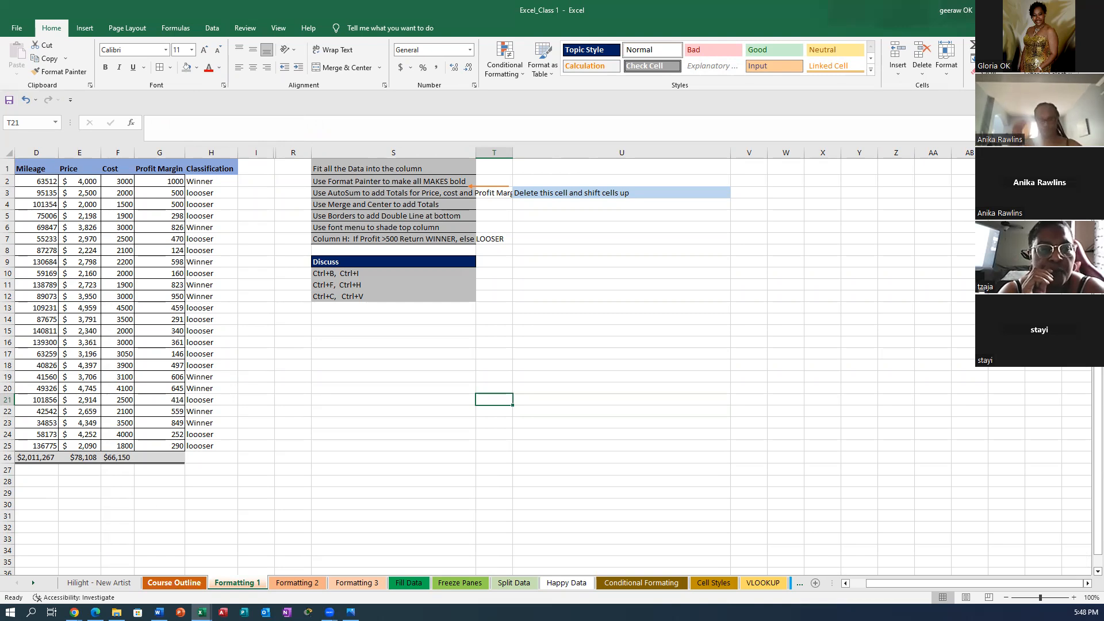
click(311, 582)
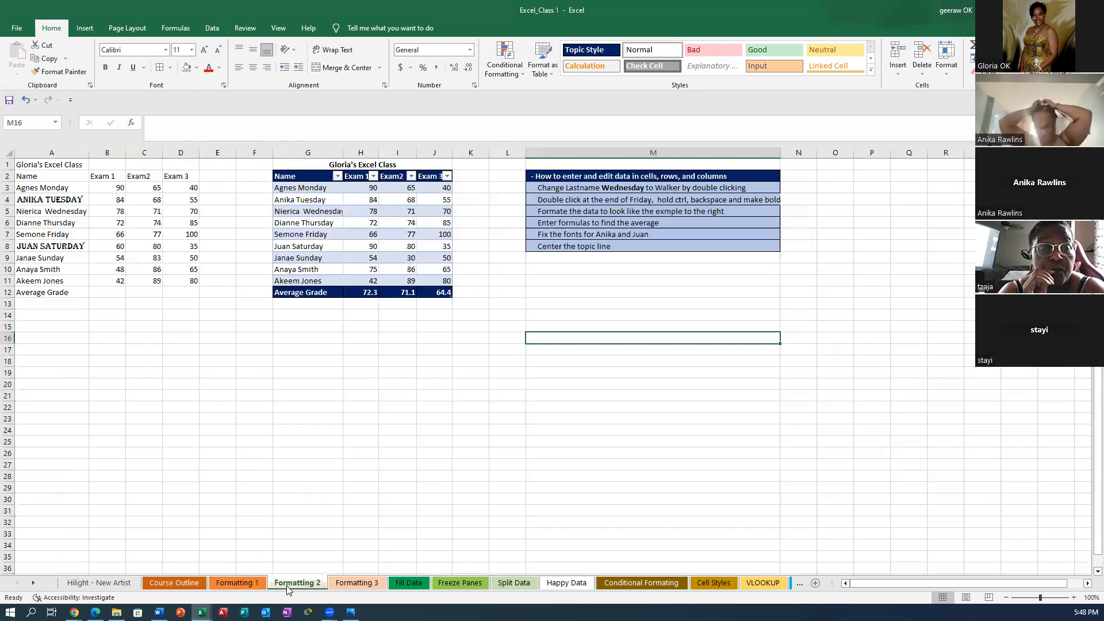
click(357, 583)
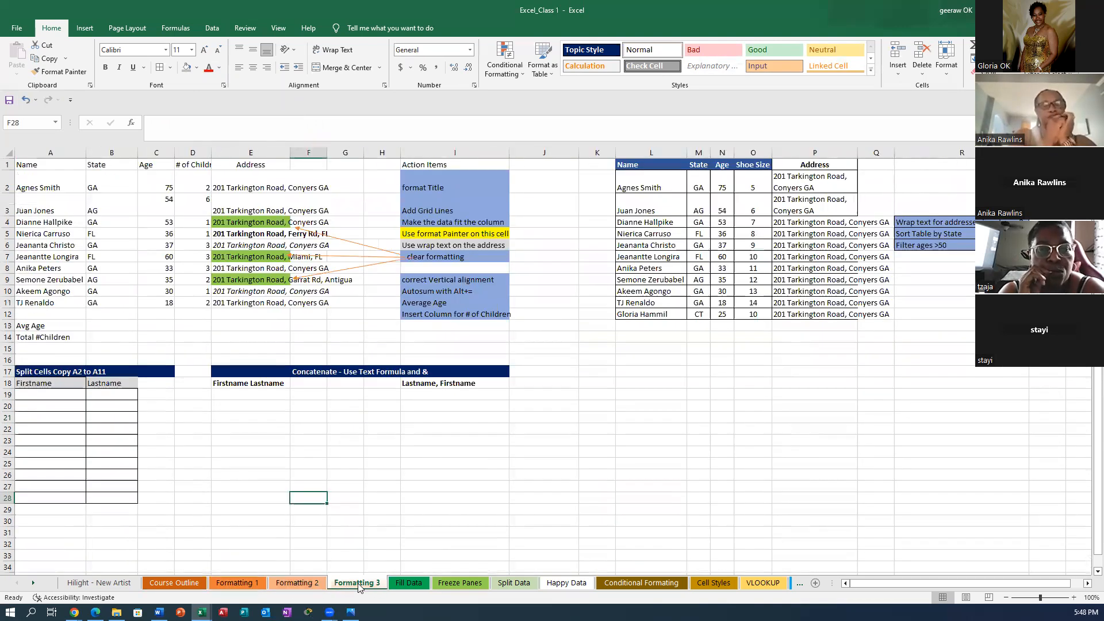
click(416, 587)
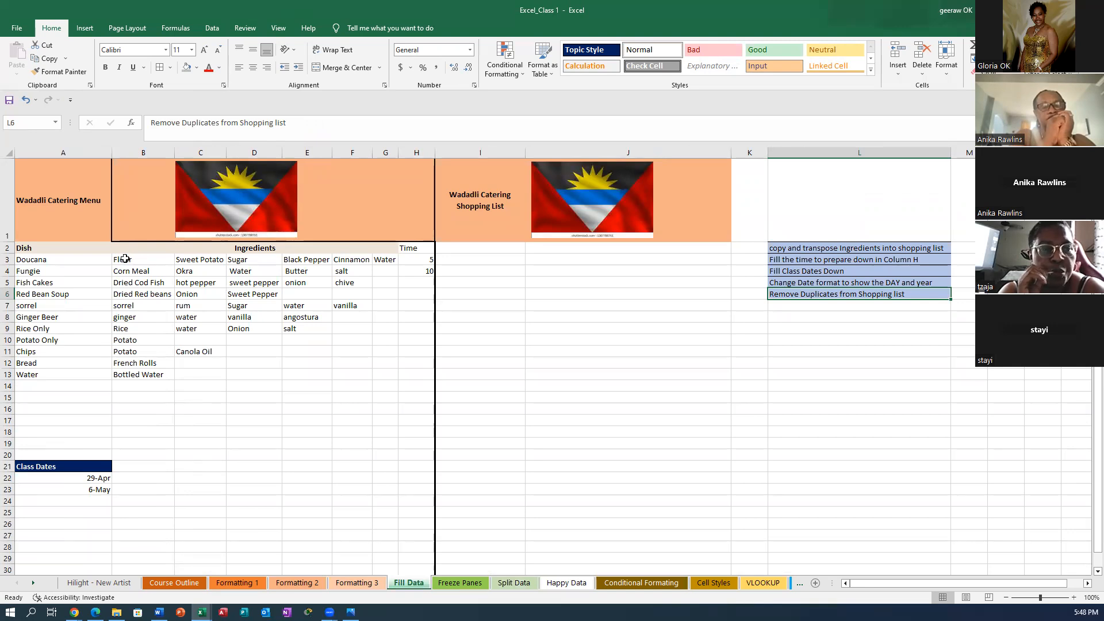
Copy the Doucana ingredients in B3:G3 and paste them transposed into the shopping list starting at I3.
click(143, 260)
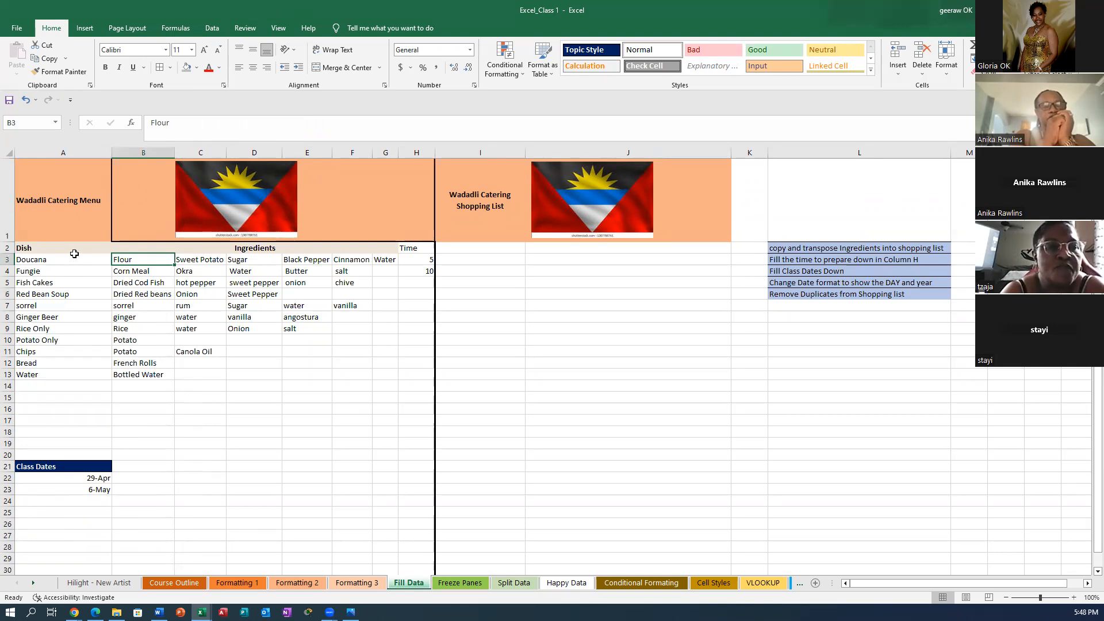
click(46, 260)
drag(124, 261, 373, 259)
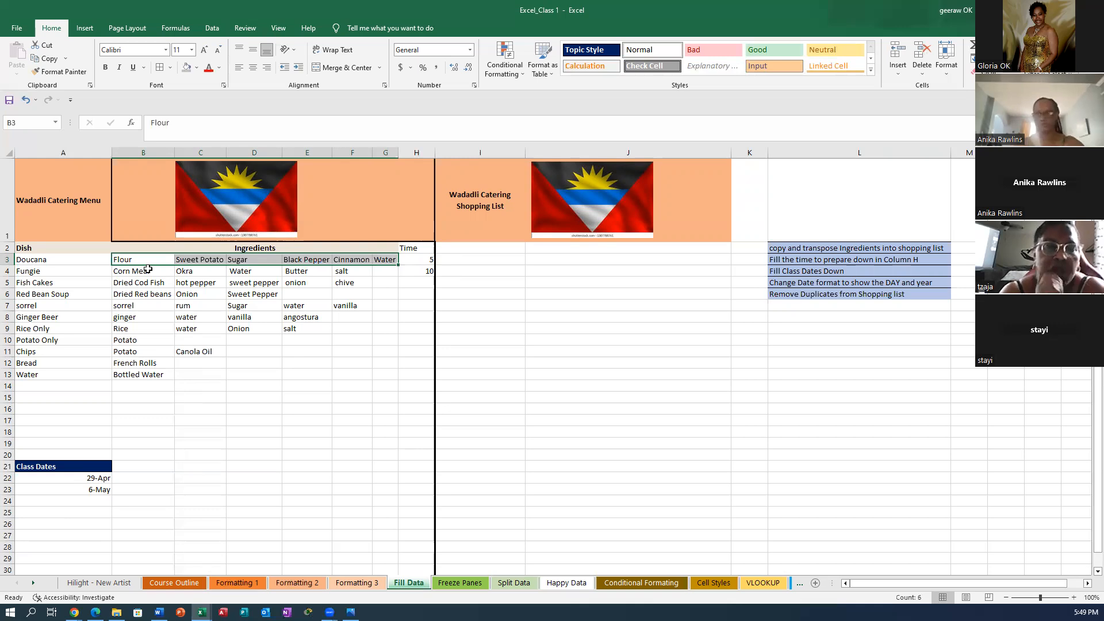
right_click(204, 258)
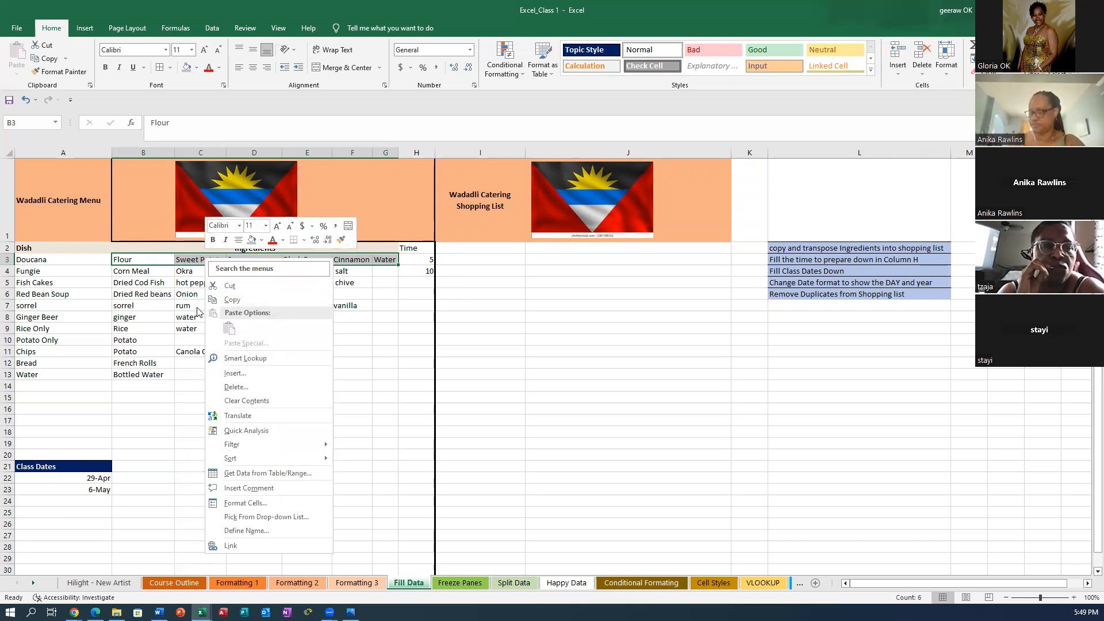
click(230, 299)
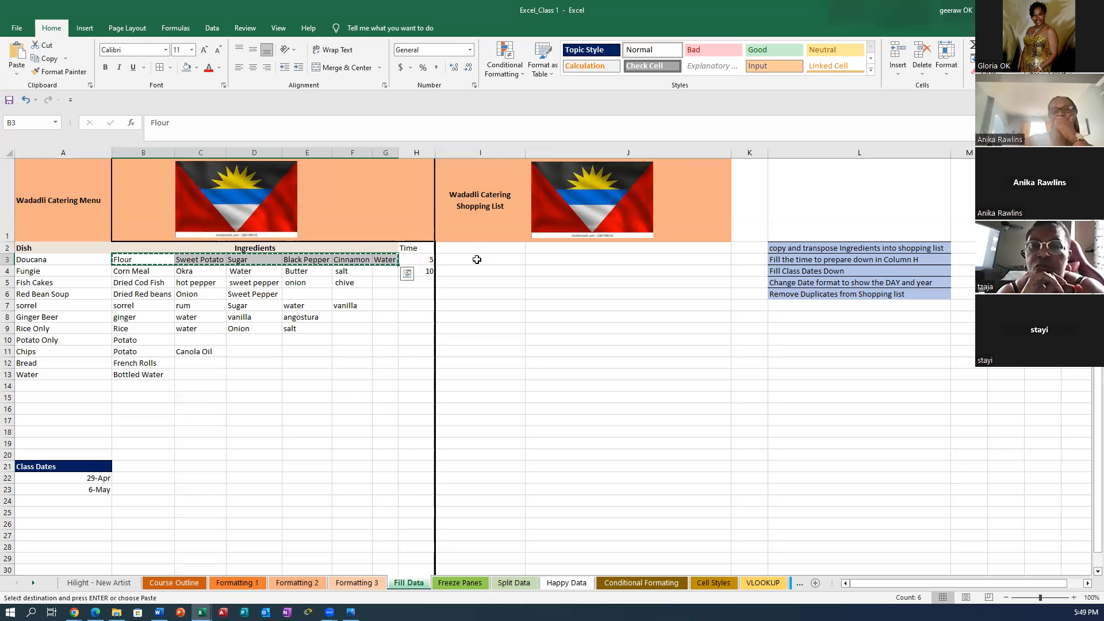
click(476, 262)
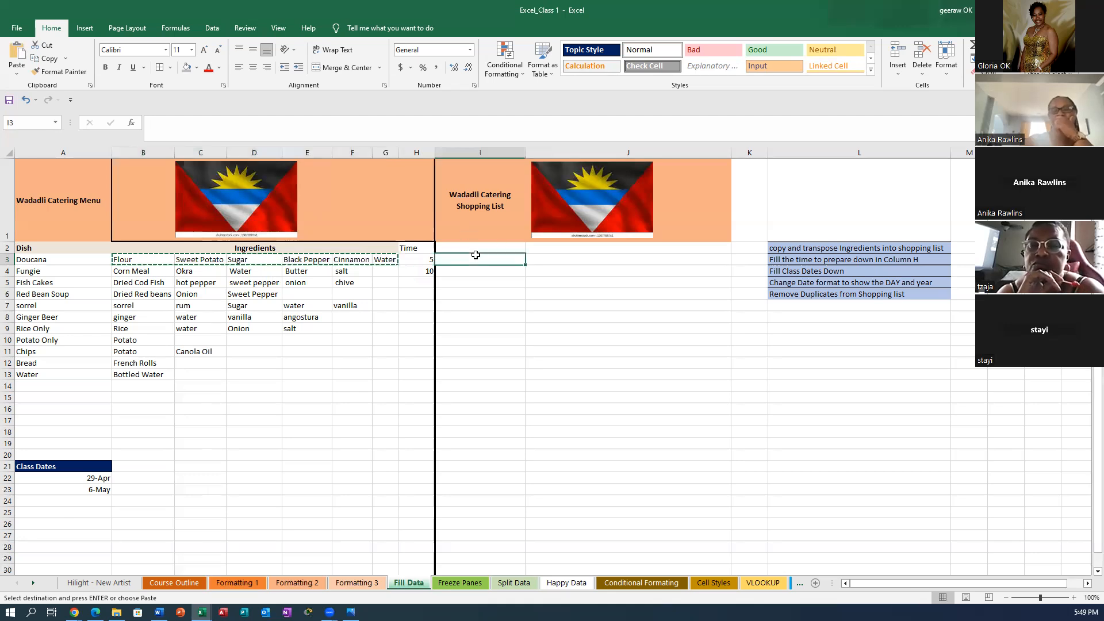
right_click(476, 264)
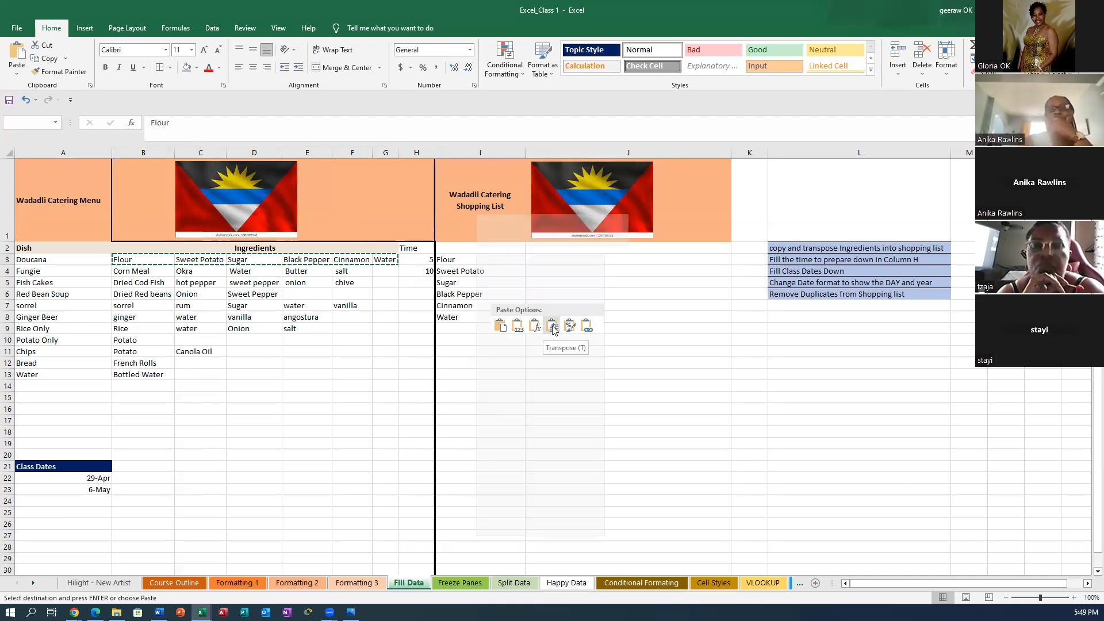
click(553, 327)
click(480, 408)
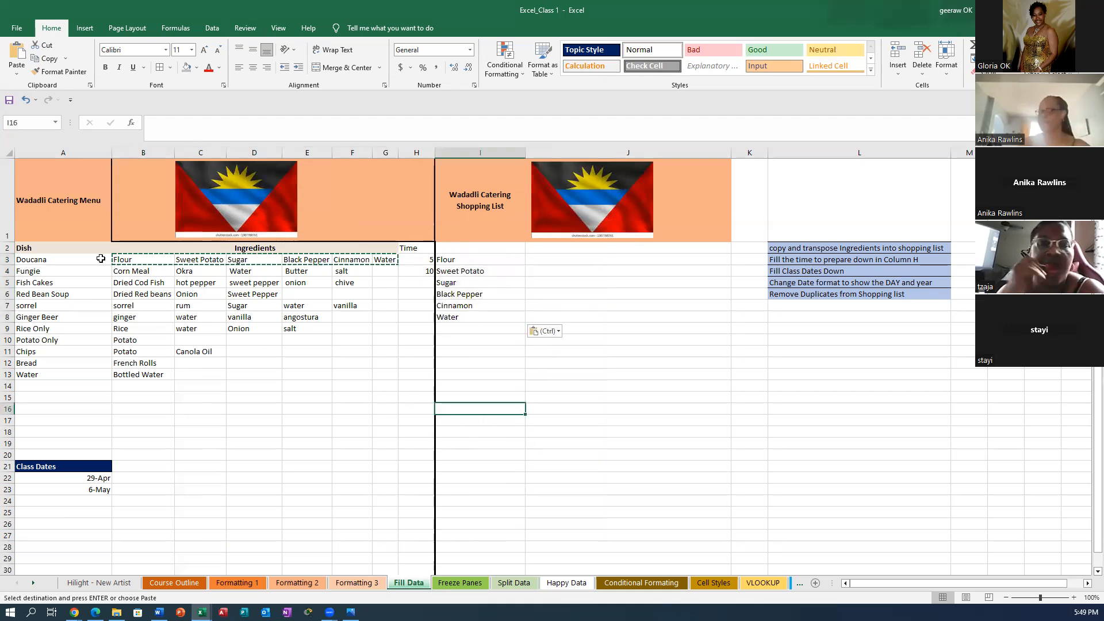
Copy the Fungie ingredients in B4:F4 and paste them transposed into the shopping list from I9.
click(130, 306)
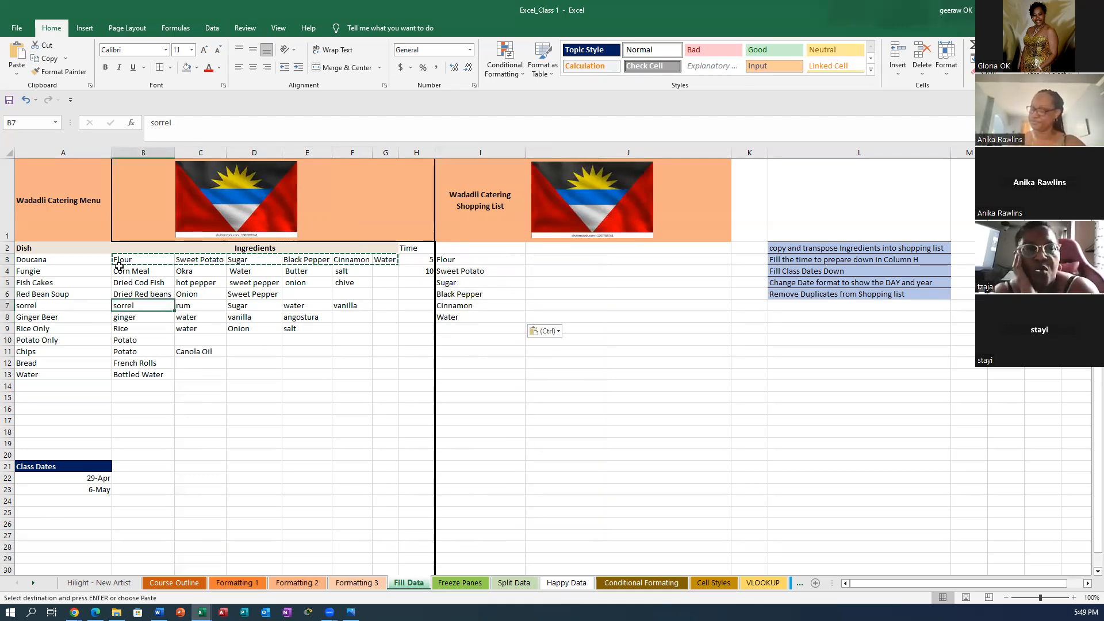
drag(121, 269, 340, 271)
right_click(183, 267)
click(215, 310)
click(459, 329)
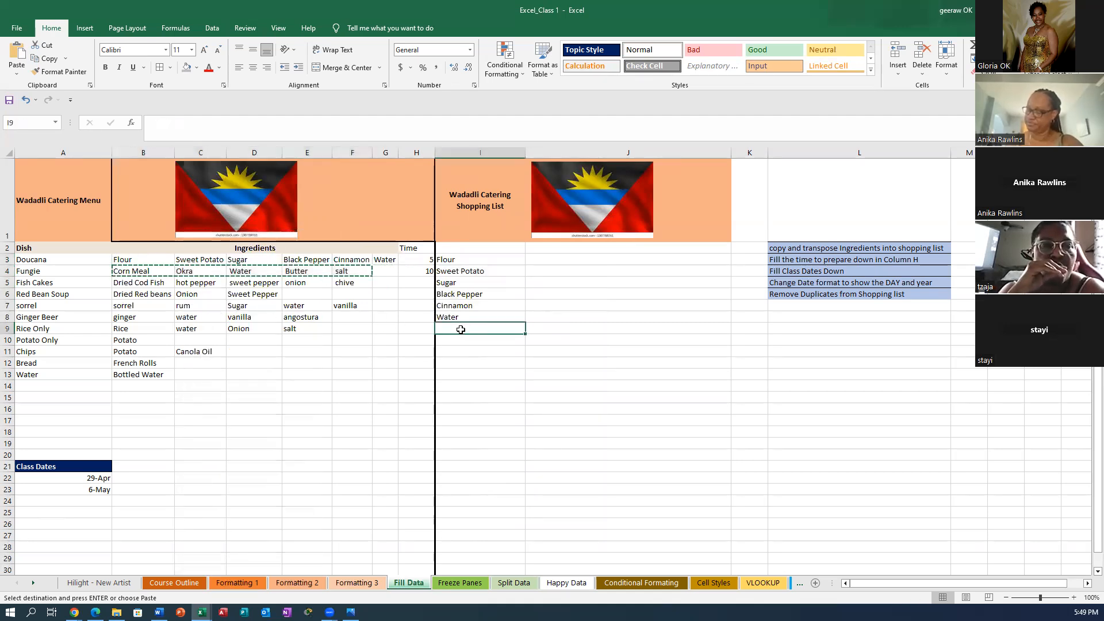
right_click(458, 329)
click(538, 119)
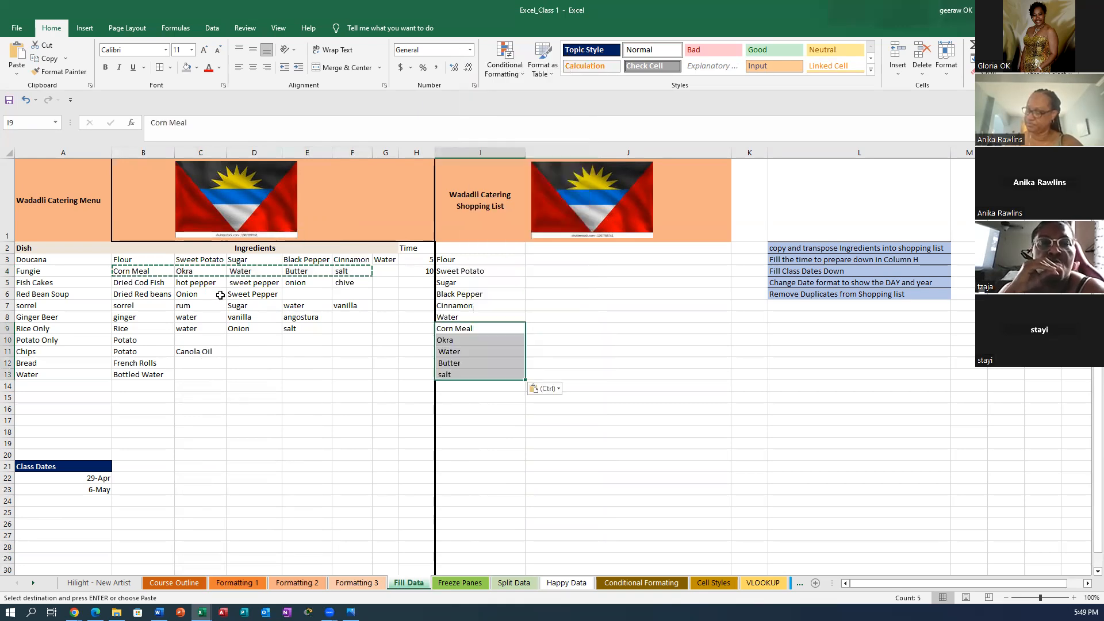
Copy the Fish Cakes ingredients in B5:F5 and paste them transposed into the shopping list from I14.
click(151, 317)
drag(122, 283, 352, 282)
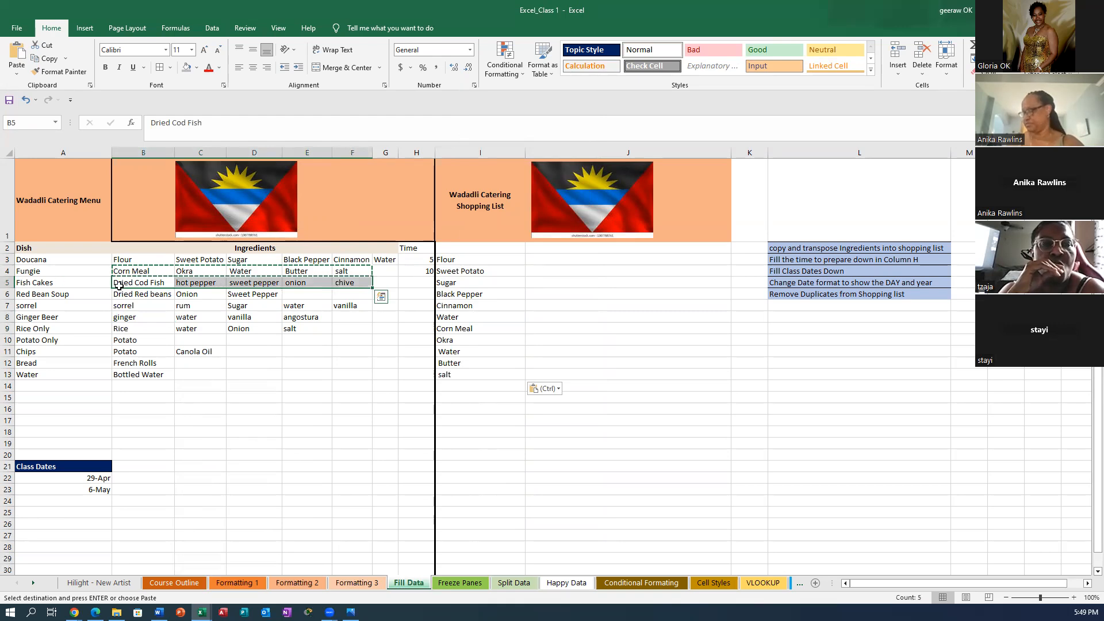
right_click(138, 281)
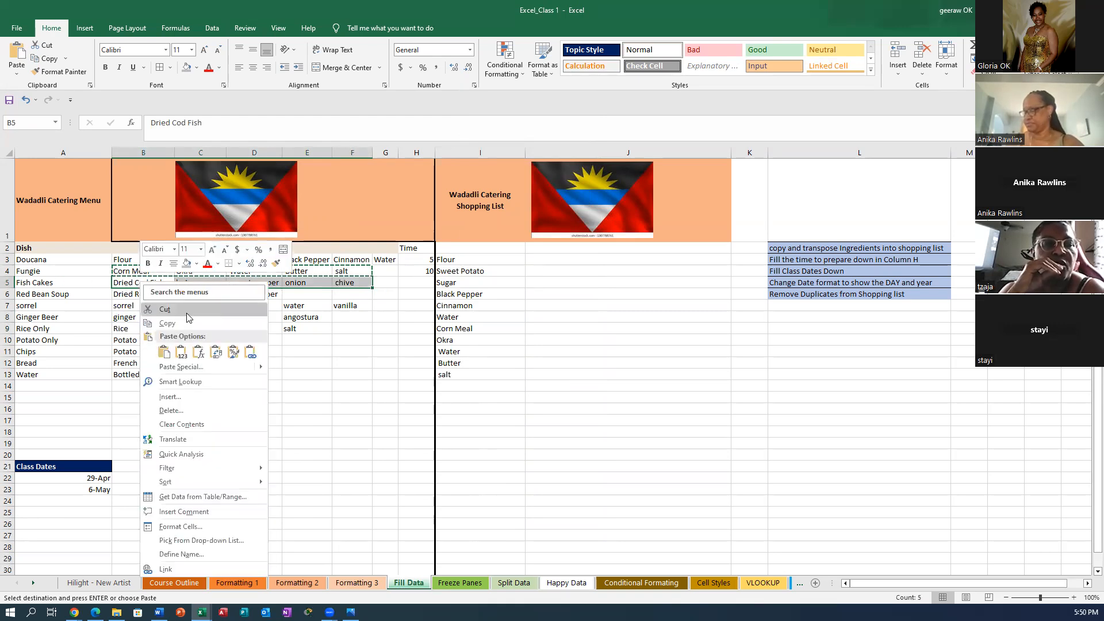
click(172, 323)
click(444, 389)
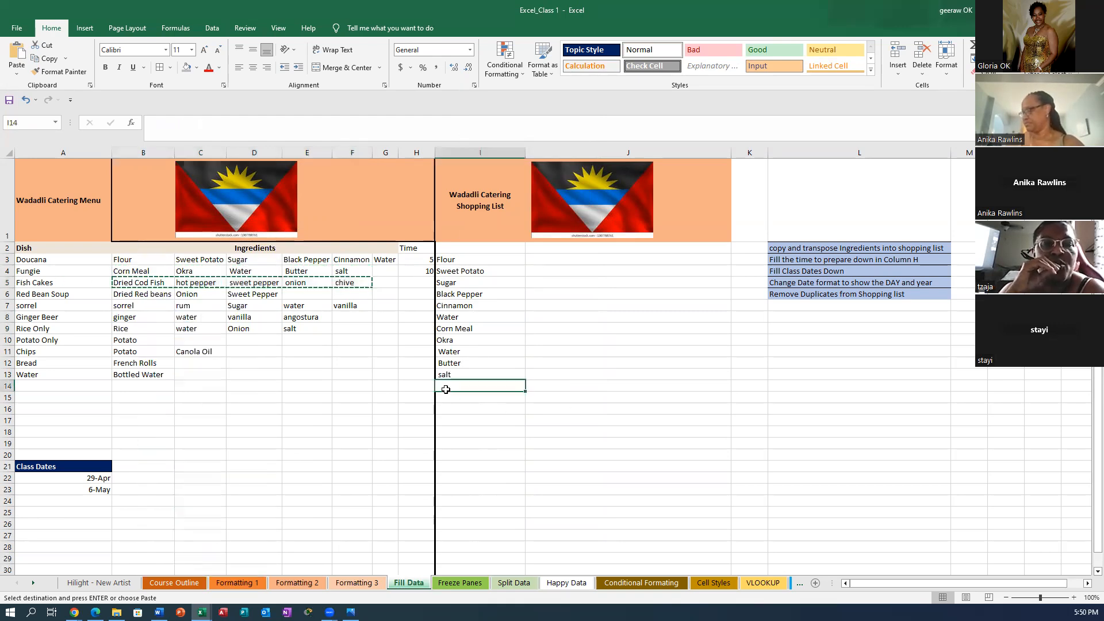
right_click(444, 389)
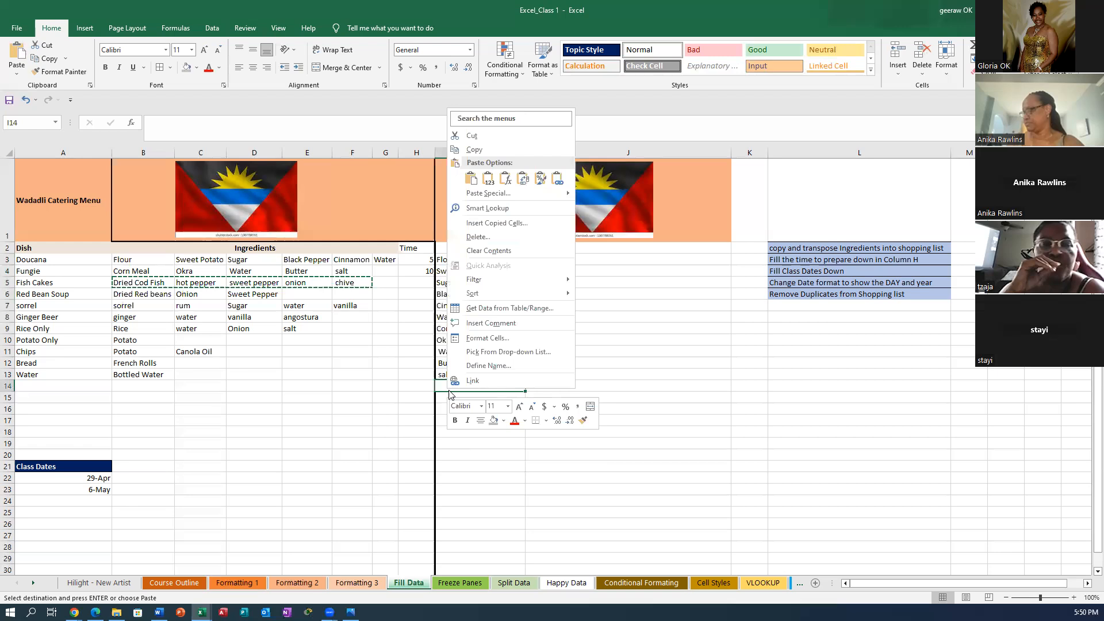
click(523, 179)
click(375, 444)
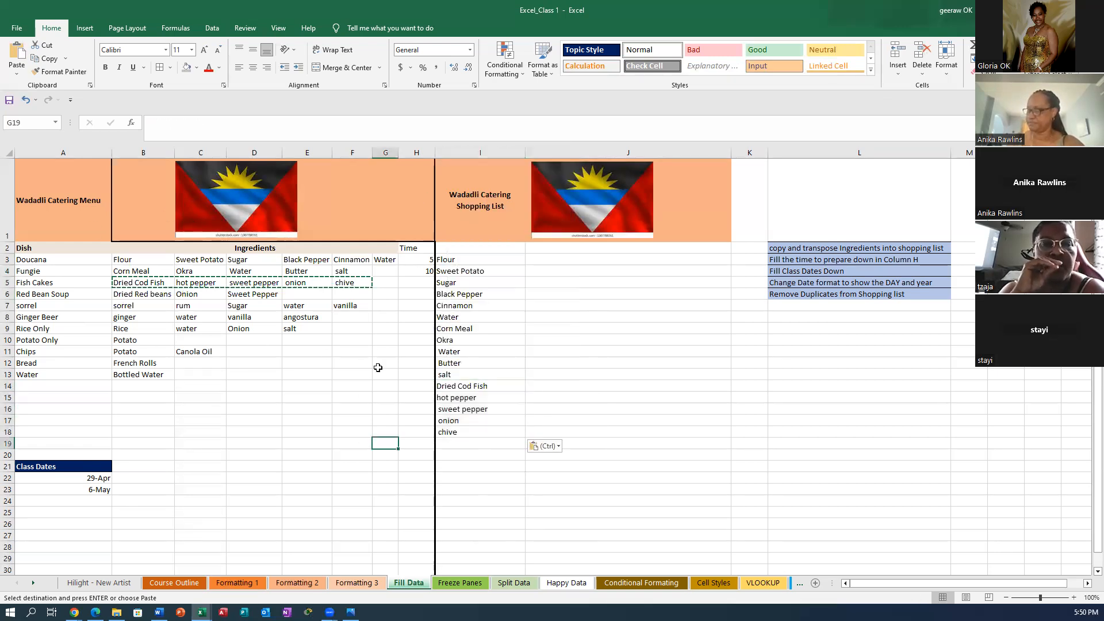
Copy the Red Bean Soup ingredients in B6:D6 and paste them transposed into the shopping list from I19.
drag(122, 294, 230, 294)
right_click(136, 295)
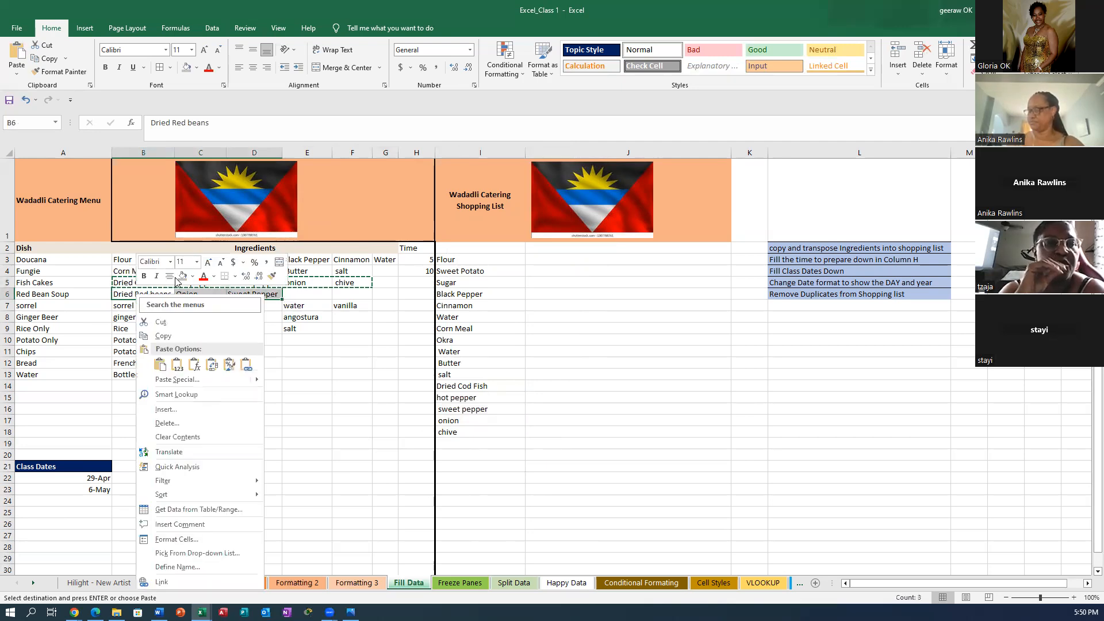
click(166, 334)
click(451, 444)
right_click(453, 444)
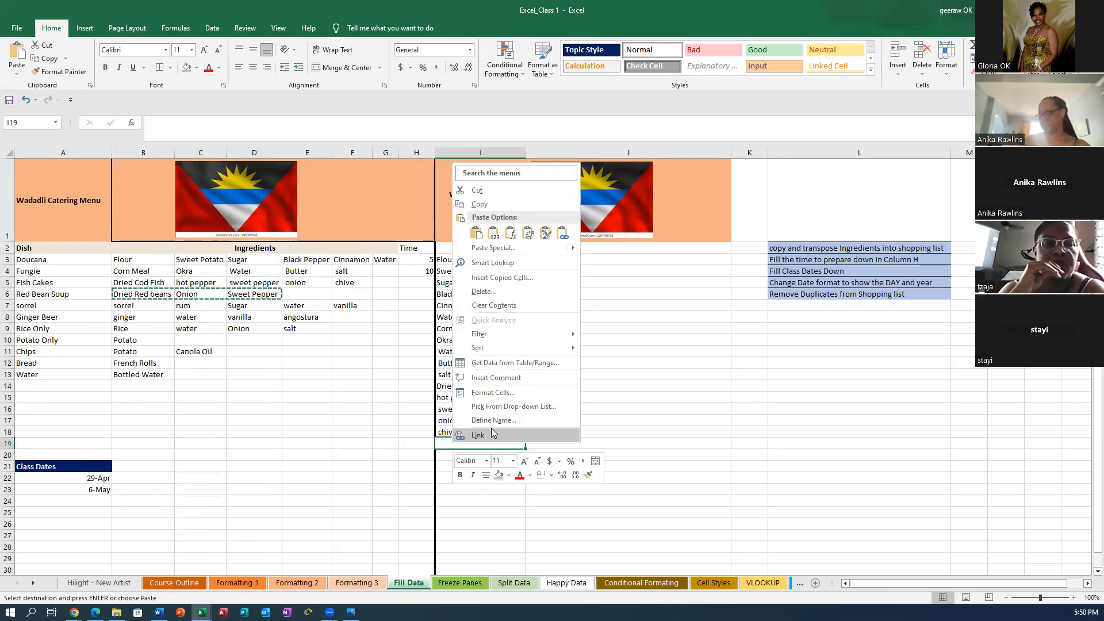
click(532, 236)
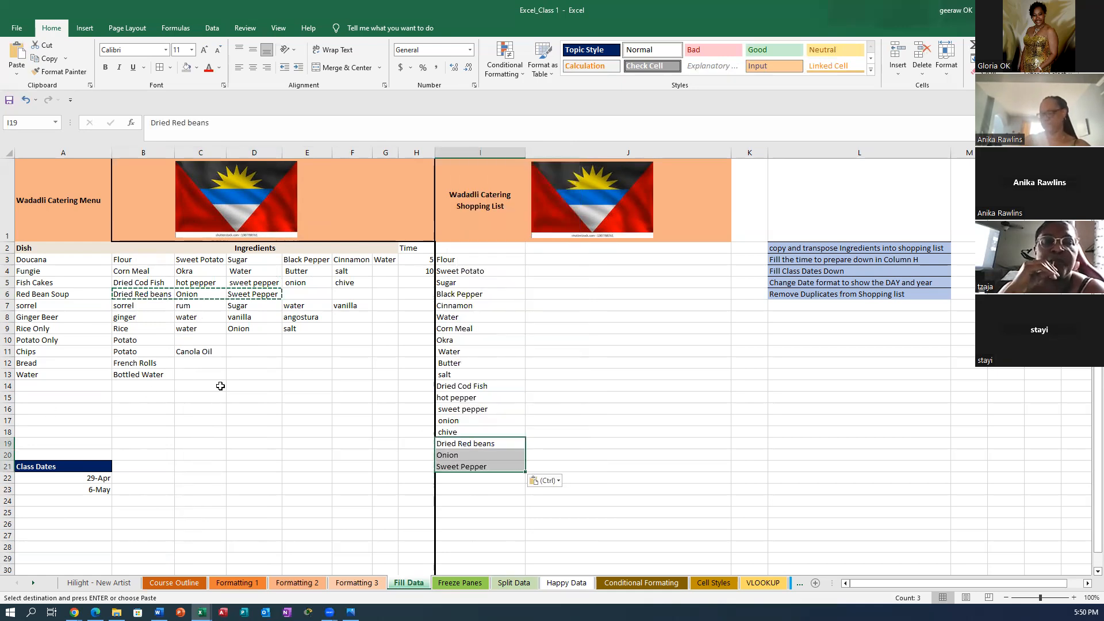
click(248, 453)
Copy the sorrel ingredients in B7:F7 and paste them transposed into the shopping list from I22.
drag(124, 304, 344, 305)
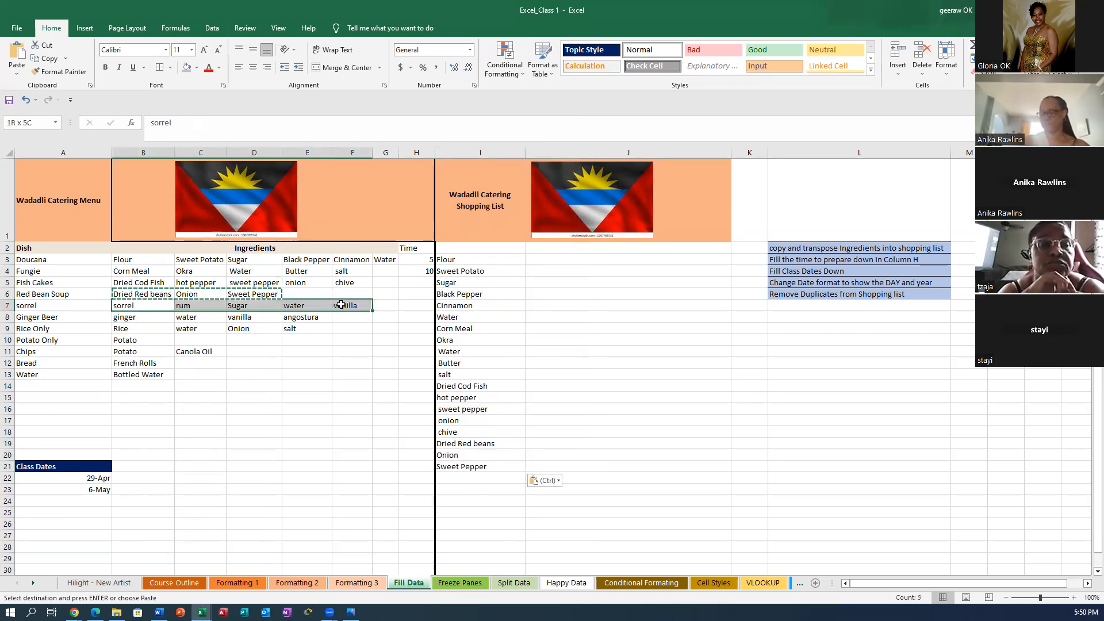
right_click(160, 307)
click(191, 350)
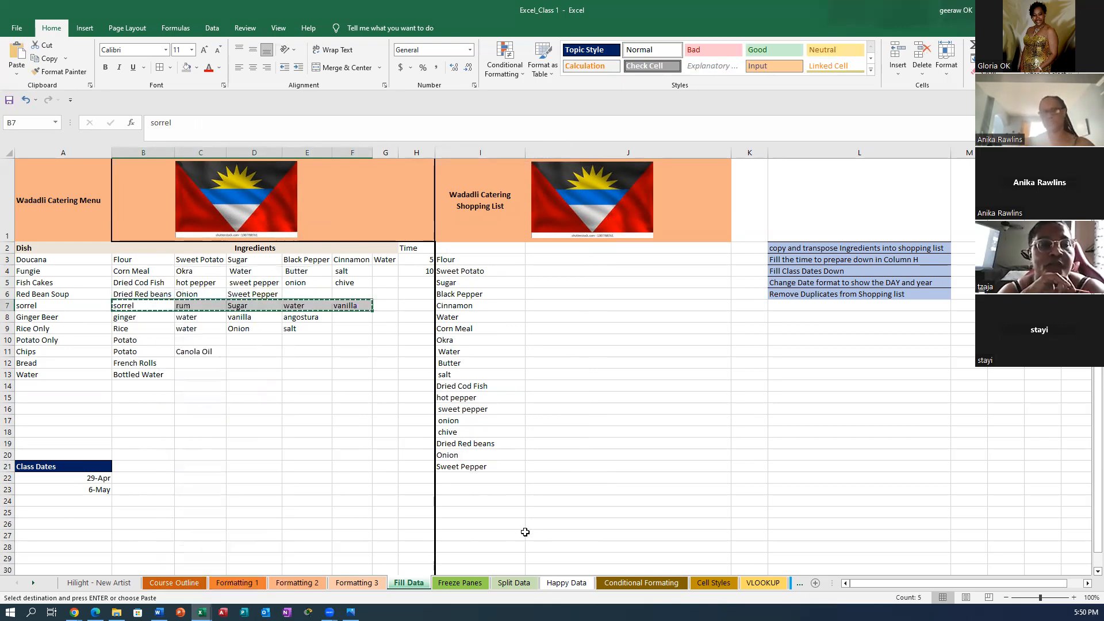
click(444, 480)
right_click(447, 479)
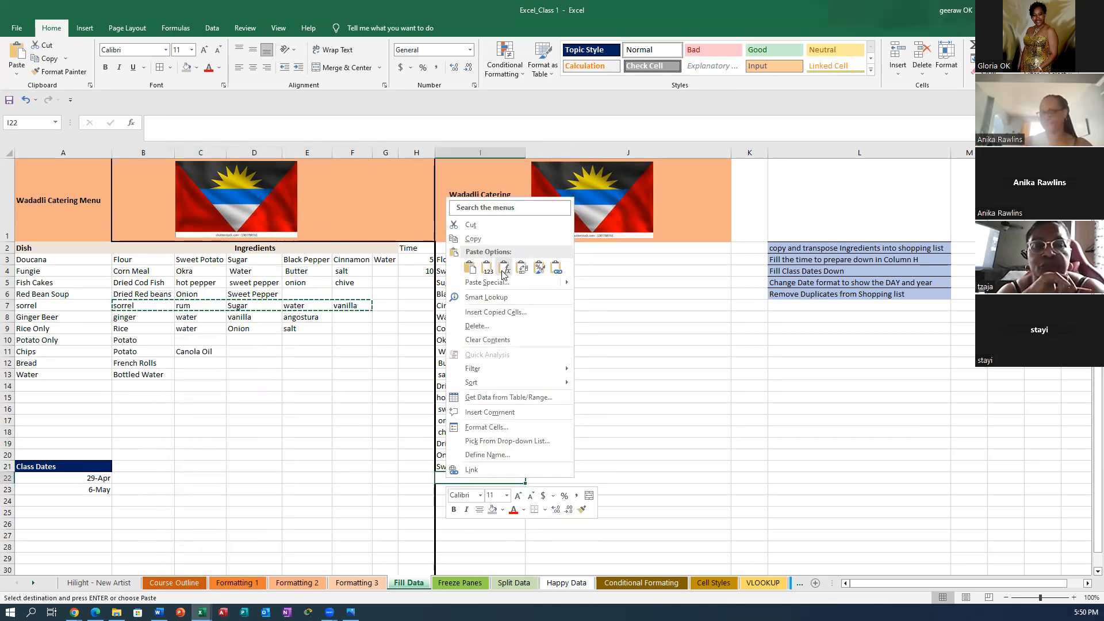
click(522, 267)
scroll(885, 388, down, 1)
scroll(885, 388, down, 2)
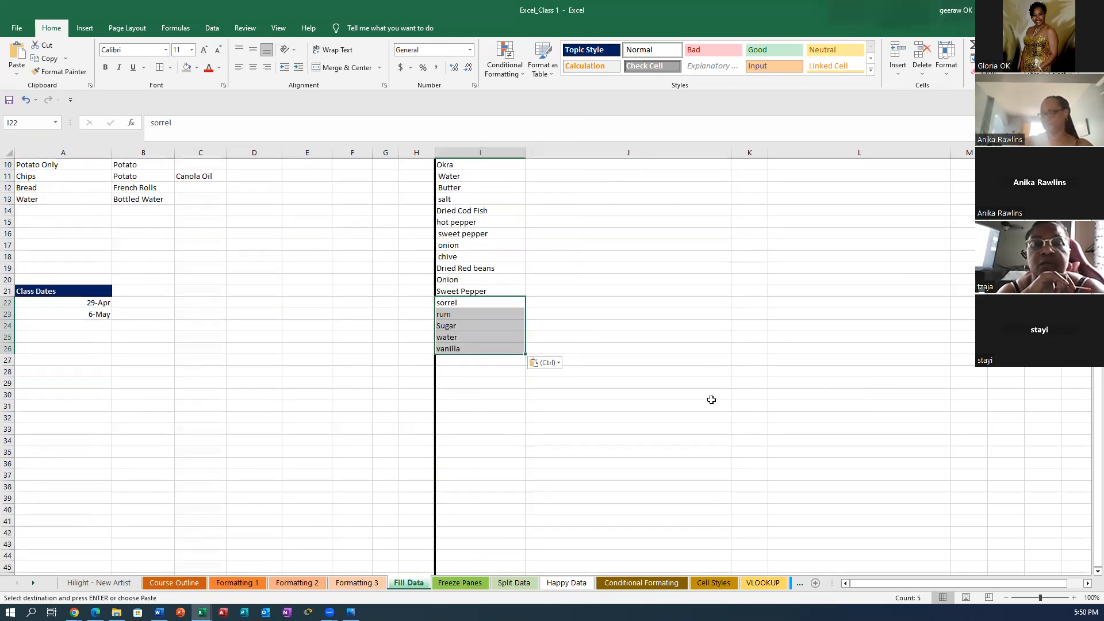
scroll(713, 401, up, 2)
scroll(461, 394, up, 1)
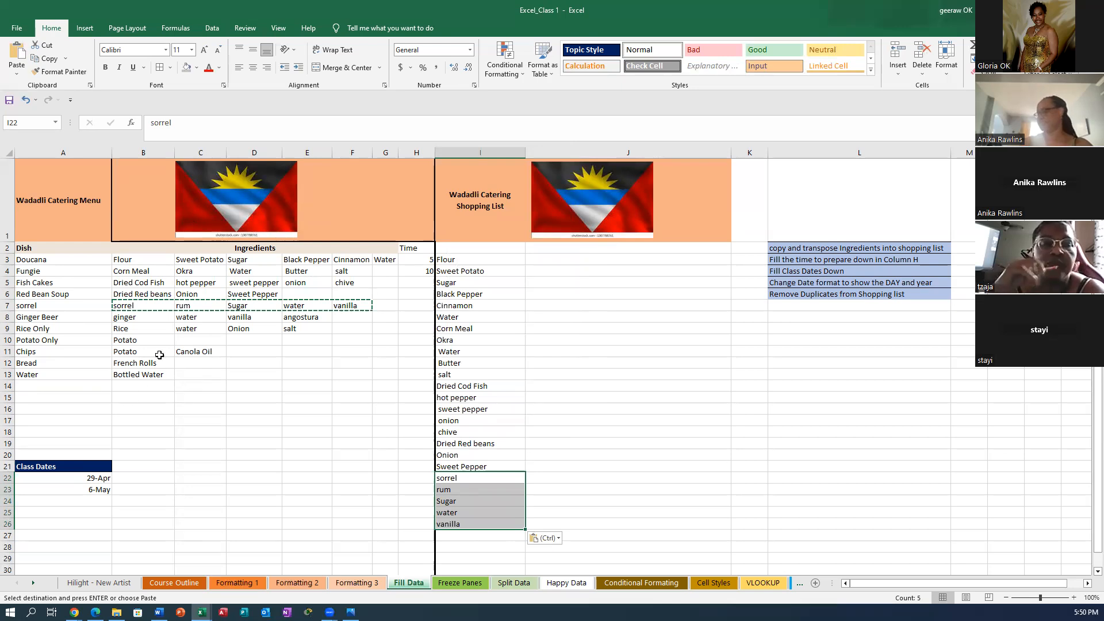
Copy the Ginger Beer ingredients in B8:E8 and paste them transposed into the shopping list from I27.
drag(116, 315, 305, 316)
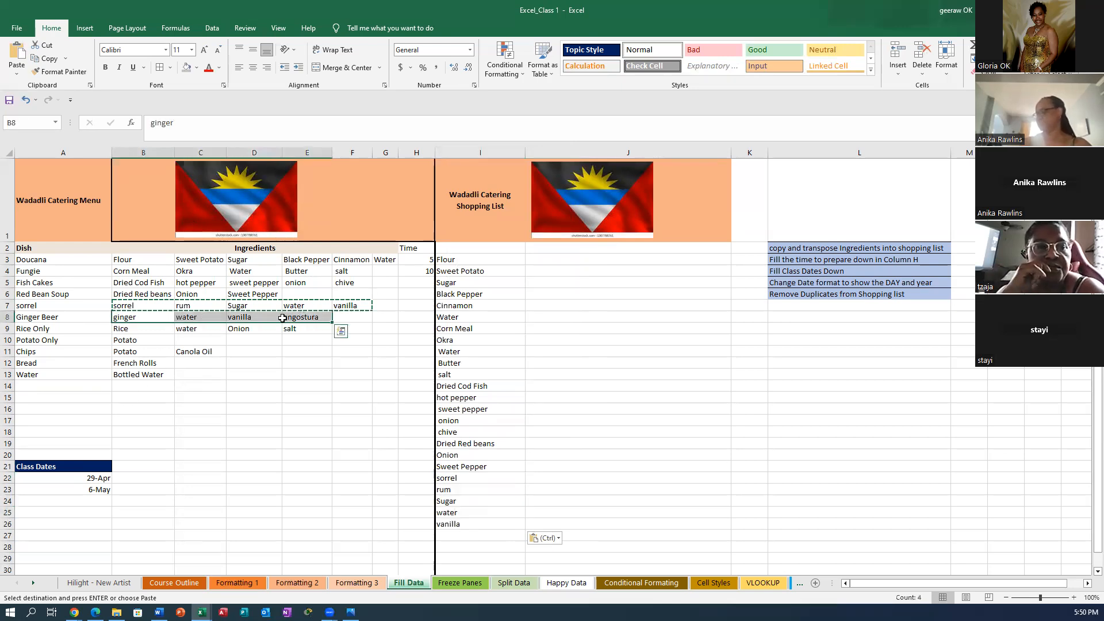
right_click(267, 316)
click(296, 63)
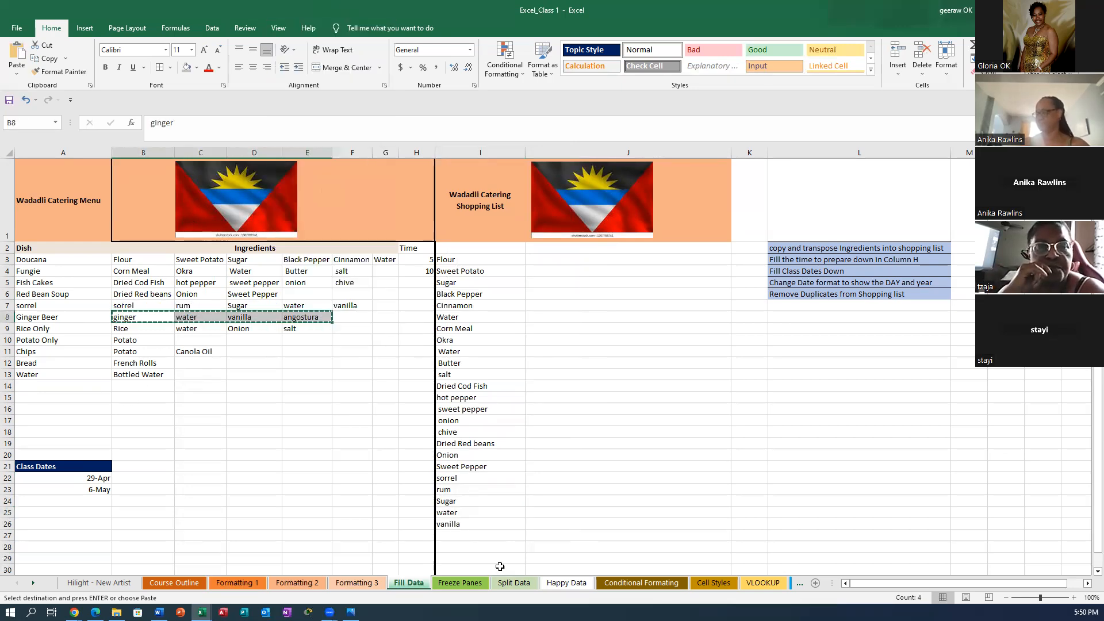
click(450, 534)
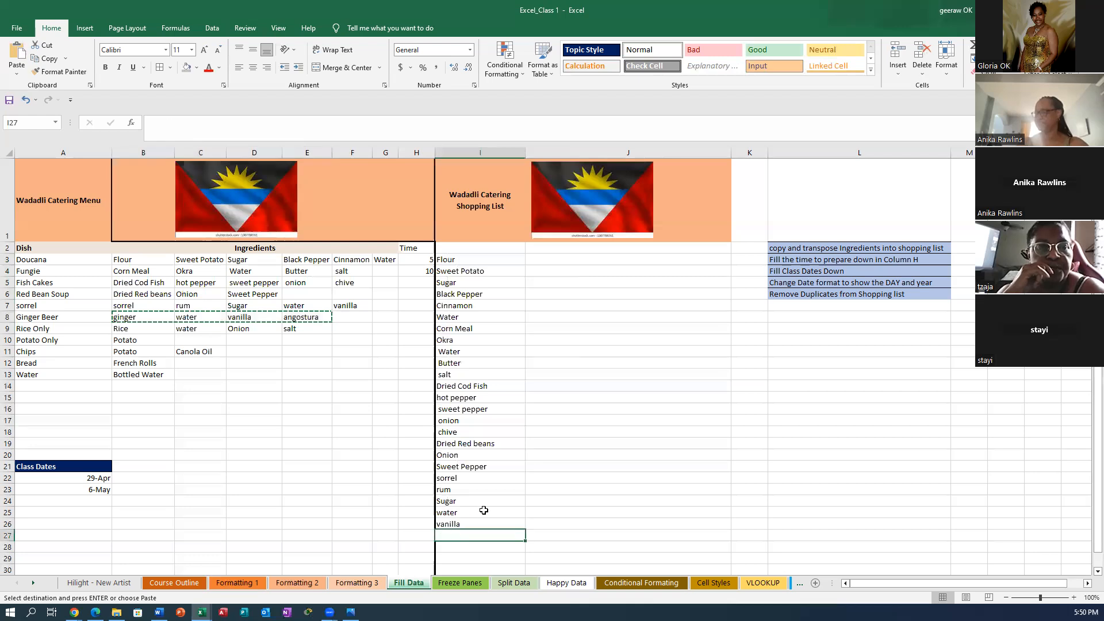
right_click(450, 535)
click(519, 315)
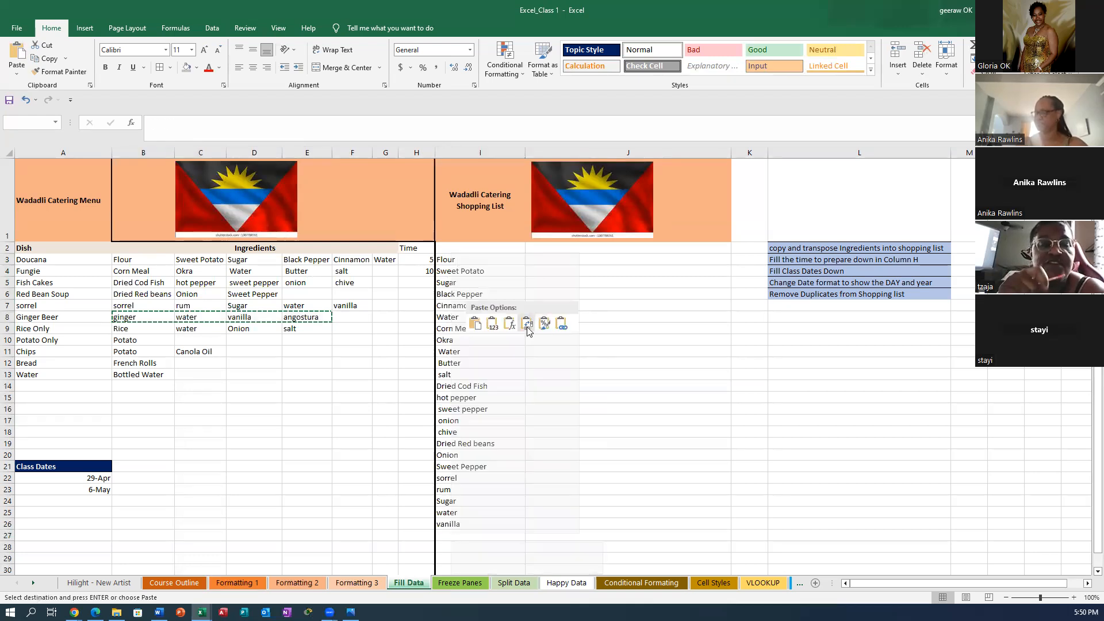
scroll(685, 448, down, 5)
scroll(686, 441, up, 5)
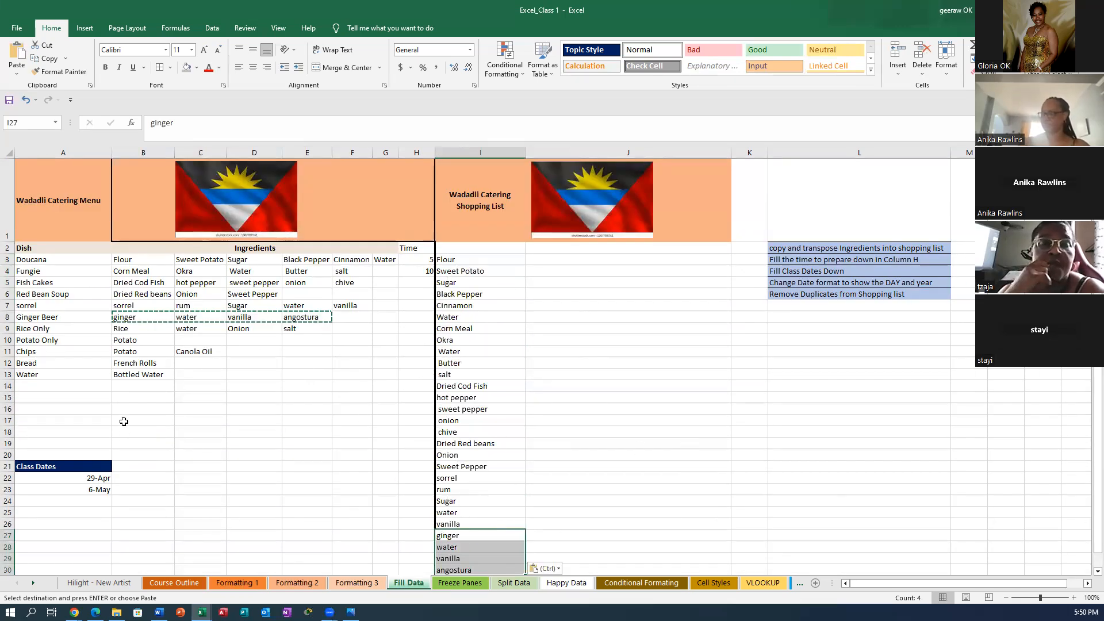
Copy the Rice Only ingredients in B9:E9 and paste them transposed into the shopping list from I31.
click(198, 389)
drag(124, 325, 293, 329)
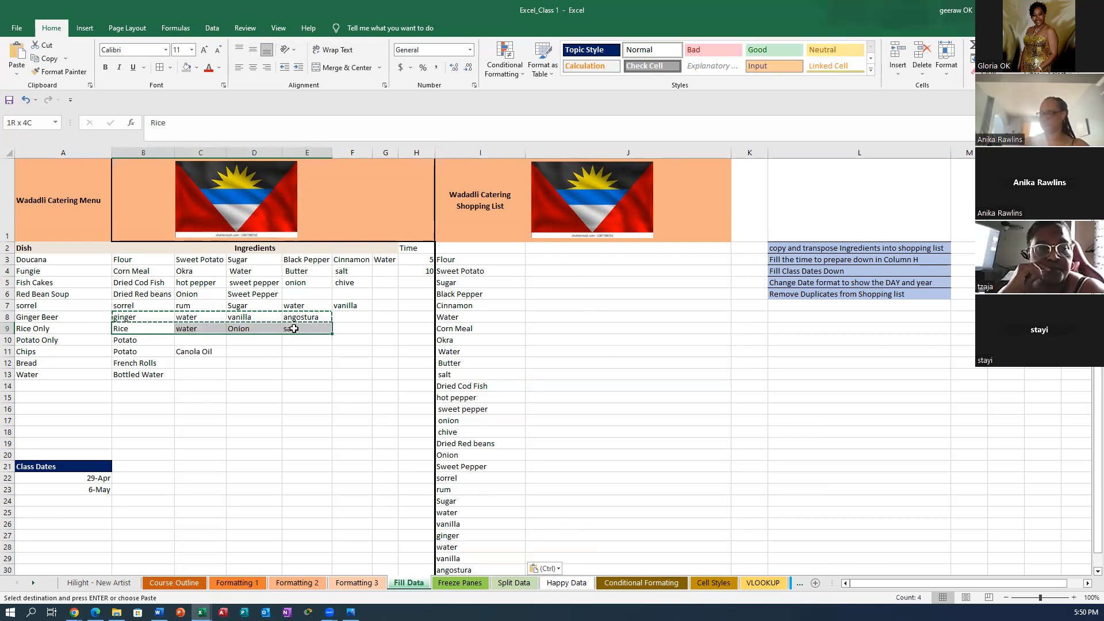
right_click(204, 329)
click(233, 76)
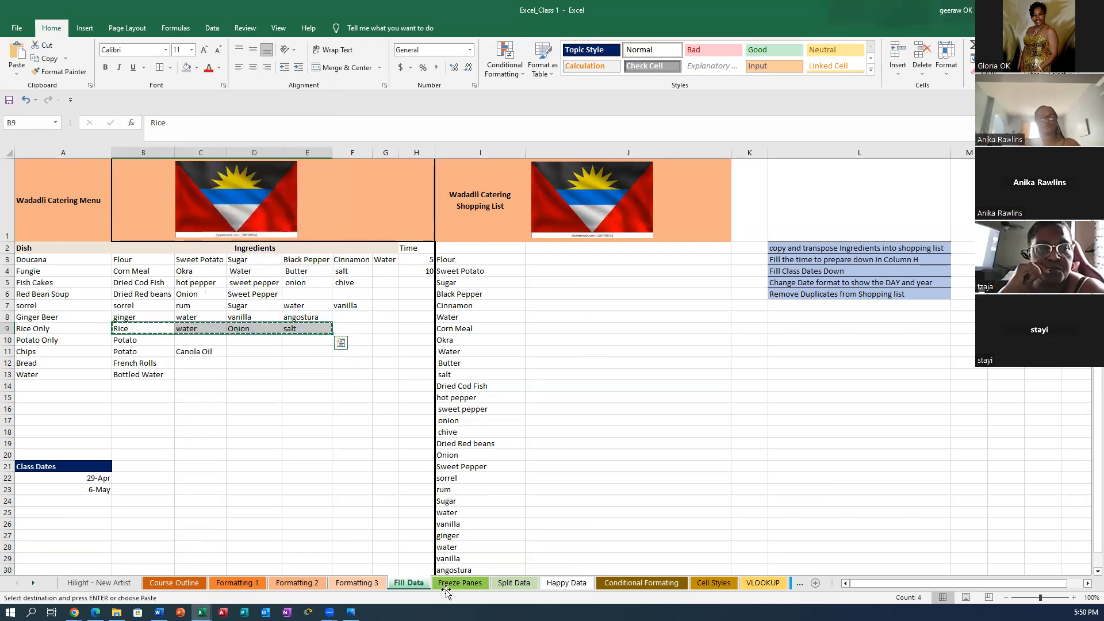
scroll(480, 398, down, 8)
click(444, 234)
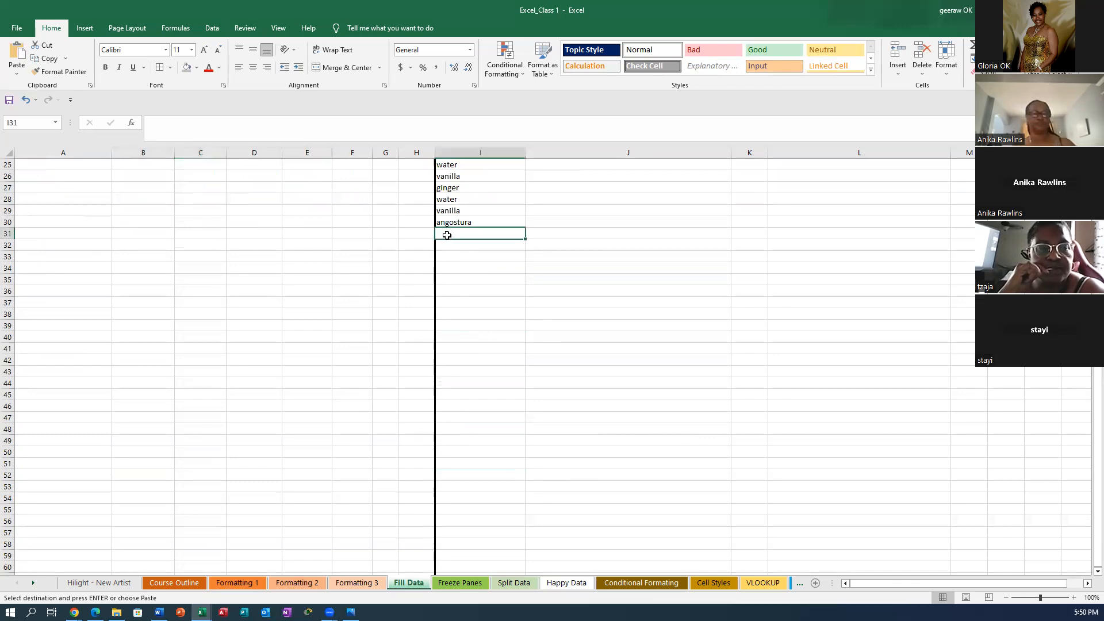
right_click(447, 234)
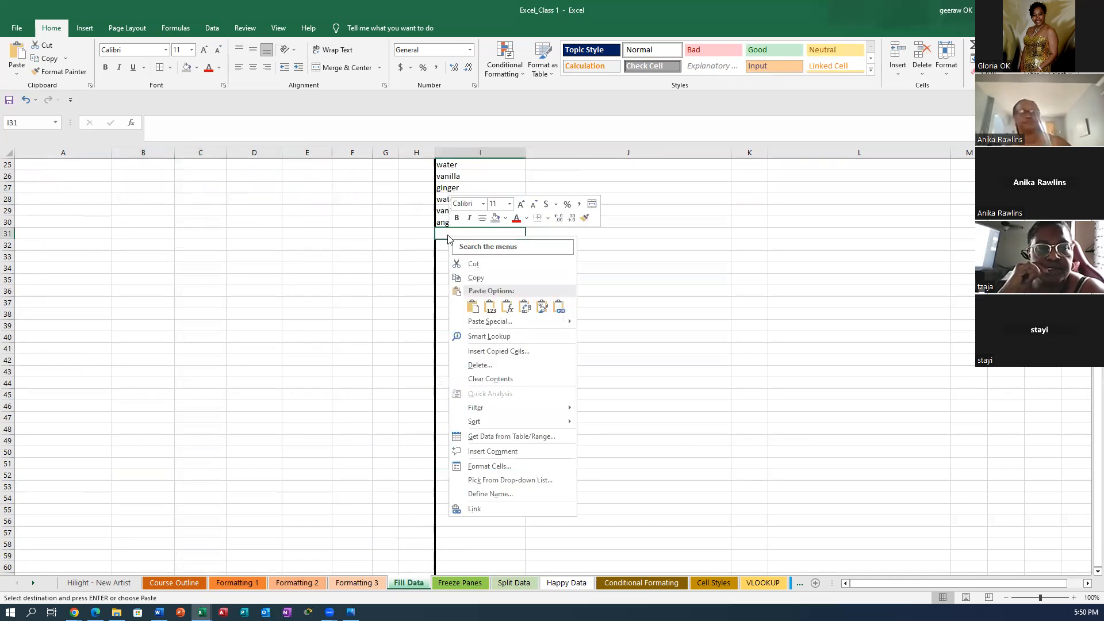
click(525, 306)
scroll(270, 377, up, 3)
scroll(270, 376, up, 5)
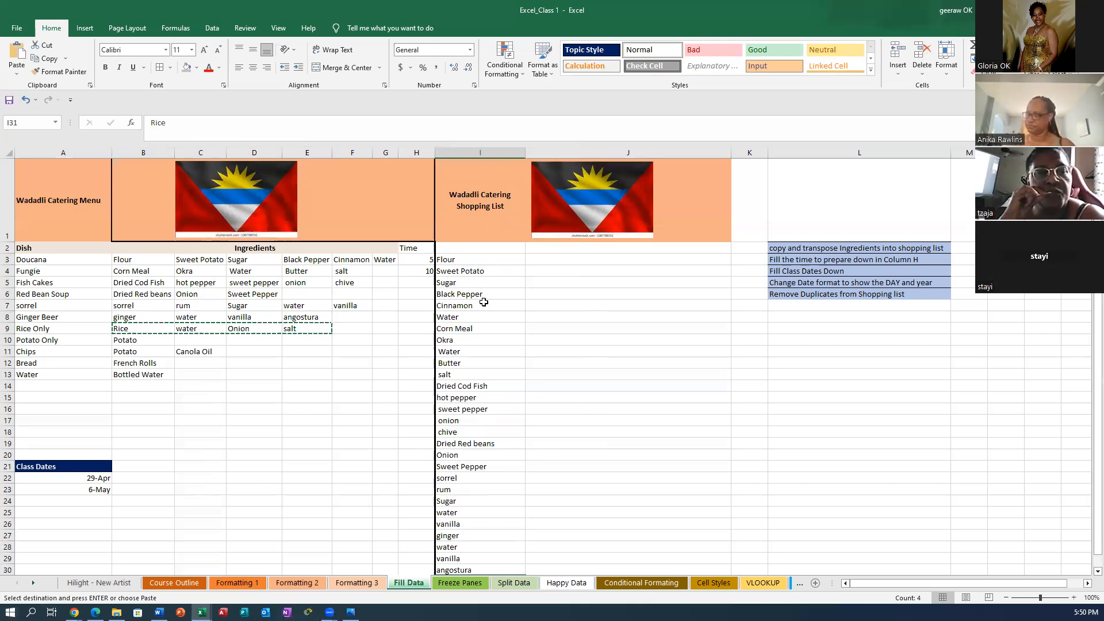
Highlight the duplicate values in shopping list cells I3:I34 with conditional formatting, using Light Red Fill with Dark Red Text.
click(476, 420)
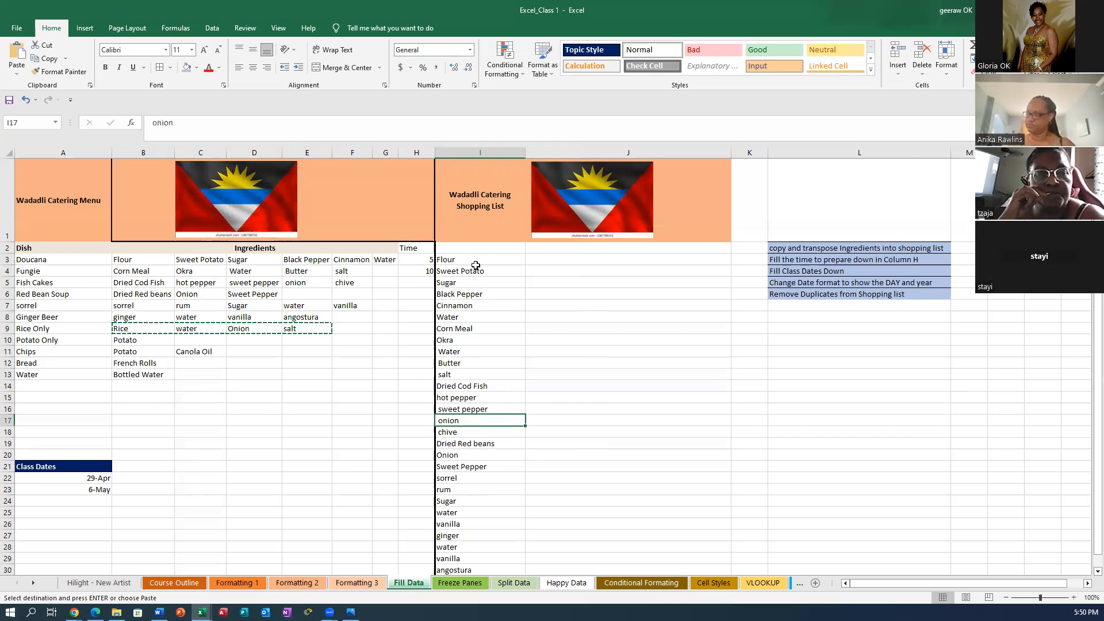
click(446, 455)
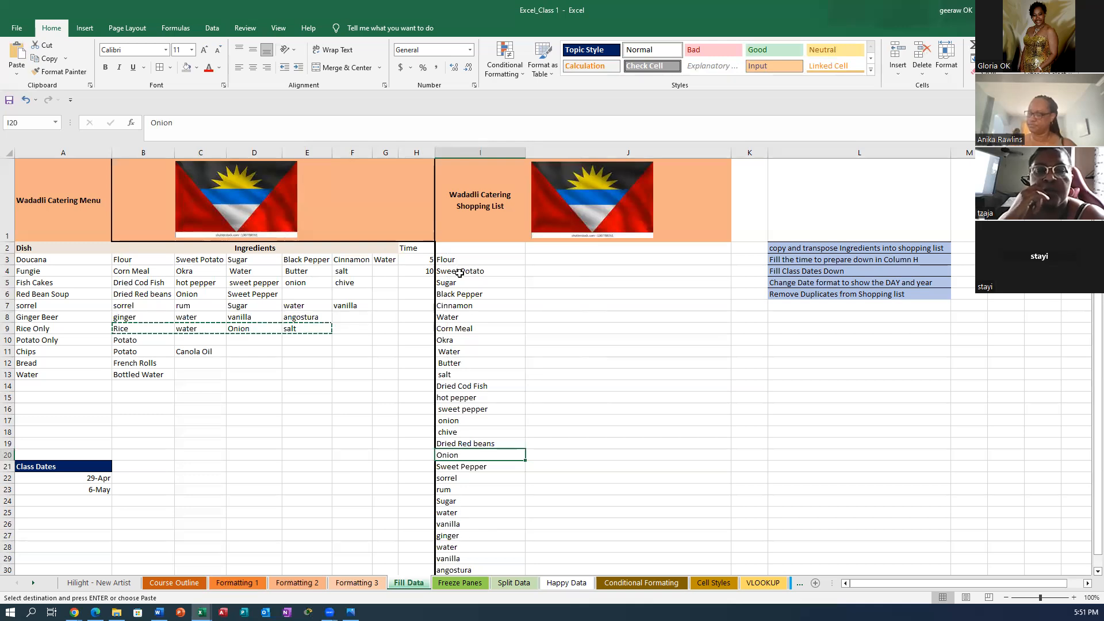
click(451, 420)
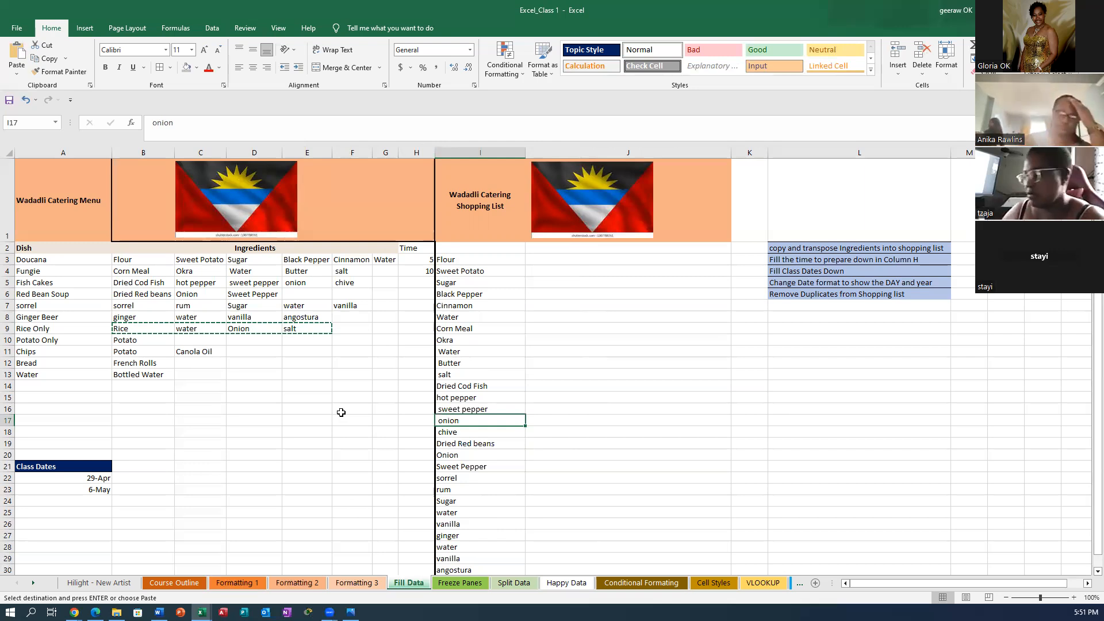
drag(457, 258, 459, 532)
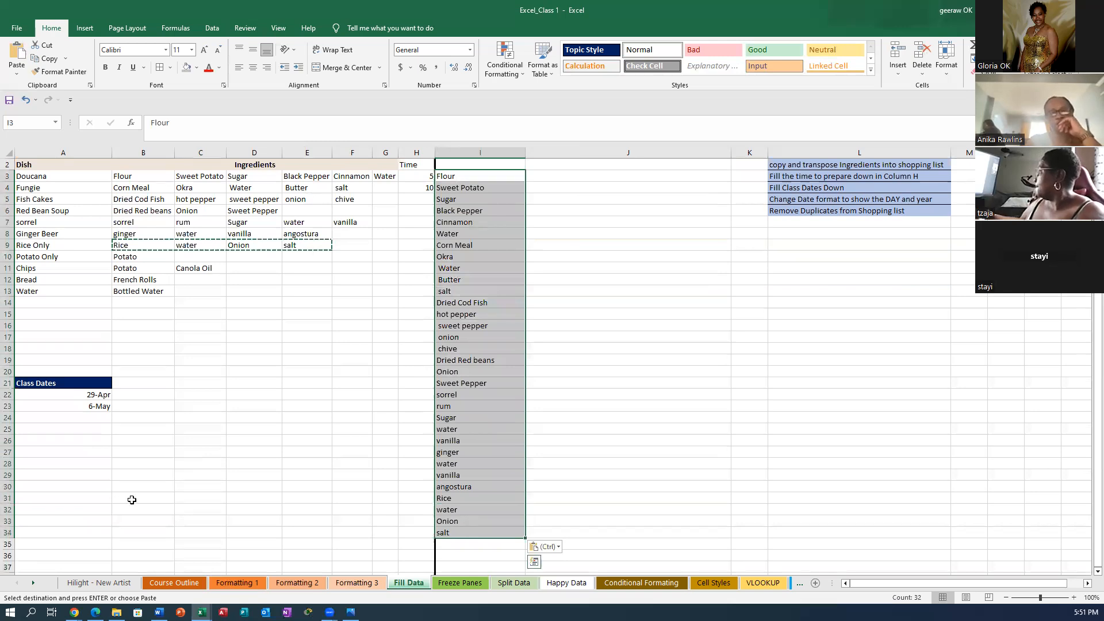
scroll(178, 415, up, 1)
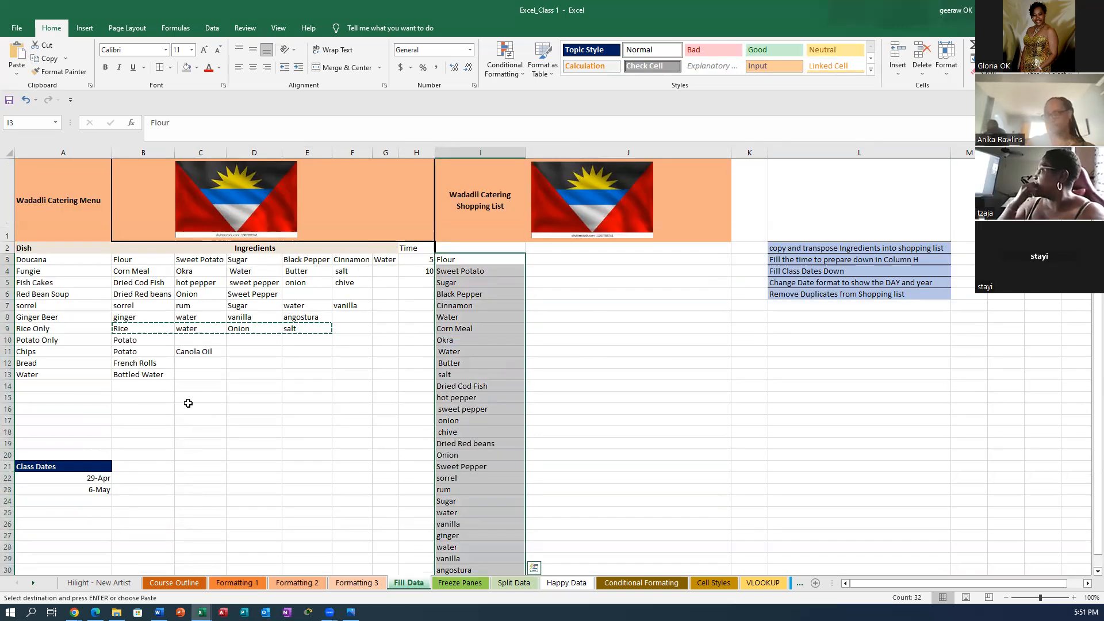
click(523, 76)
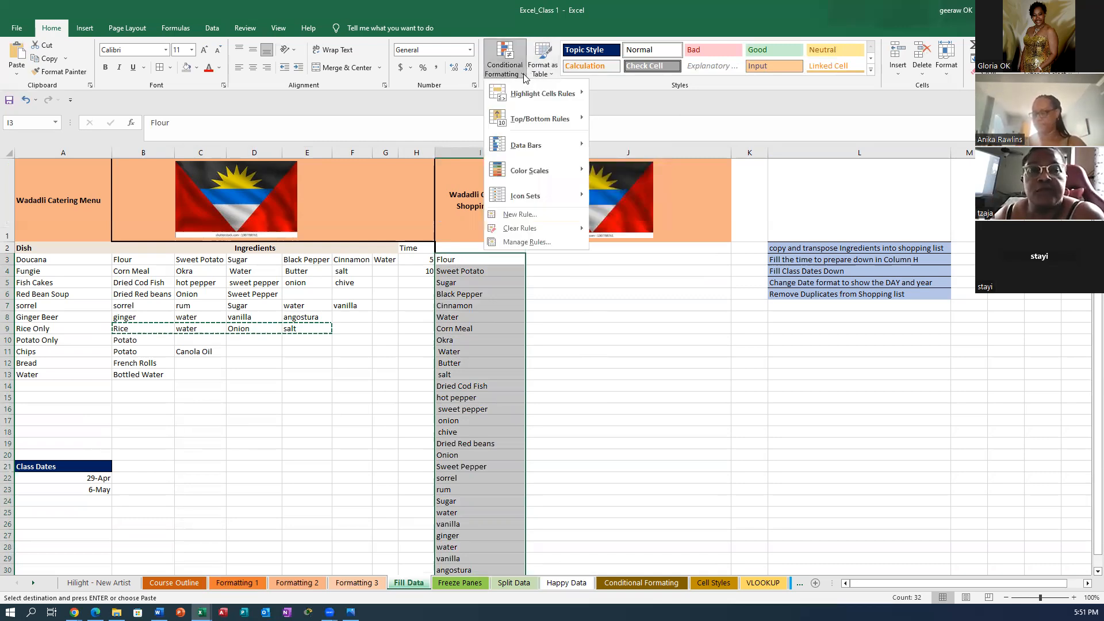
mouse_move(526, 93)
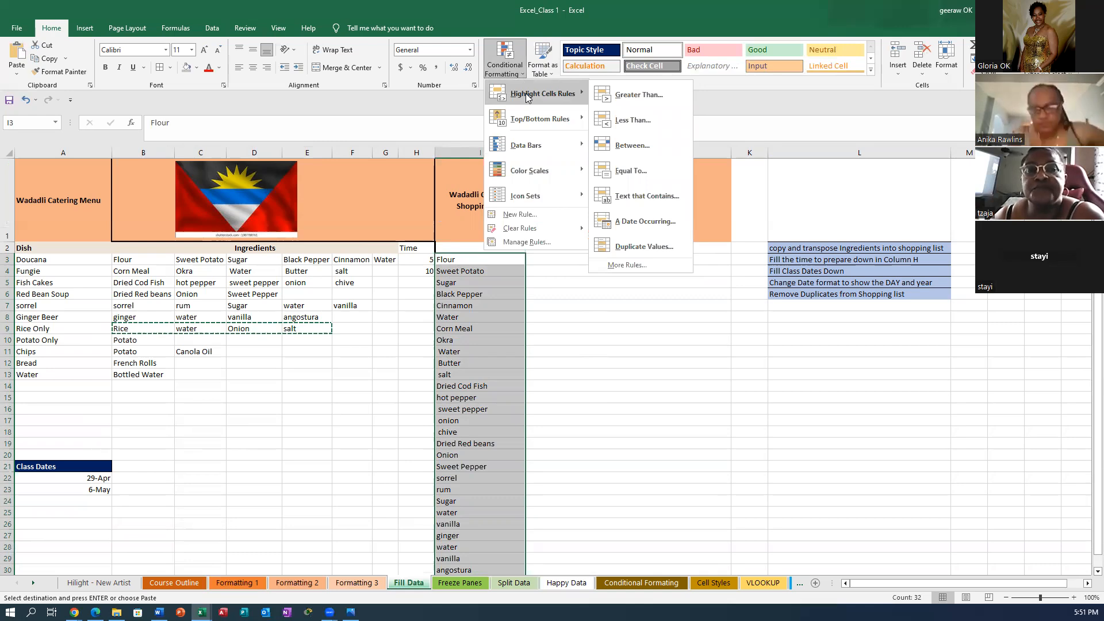
click(644, 247)
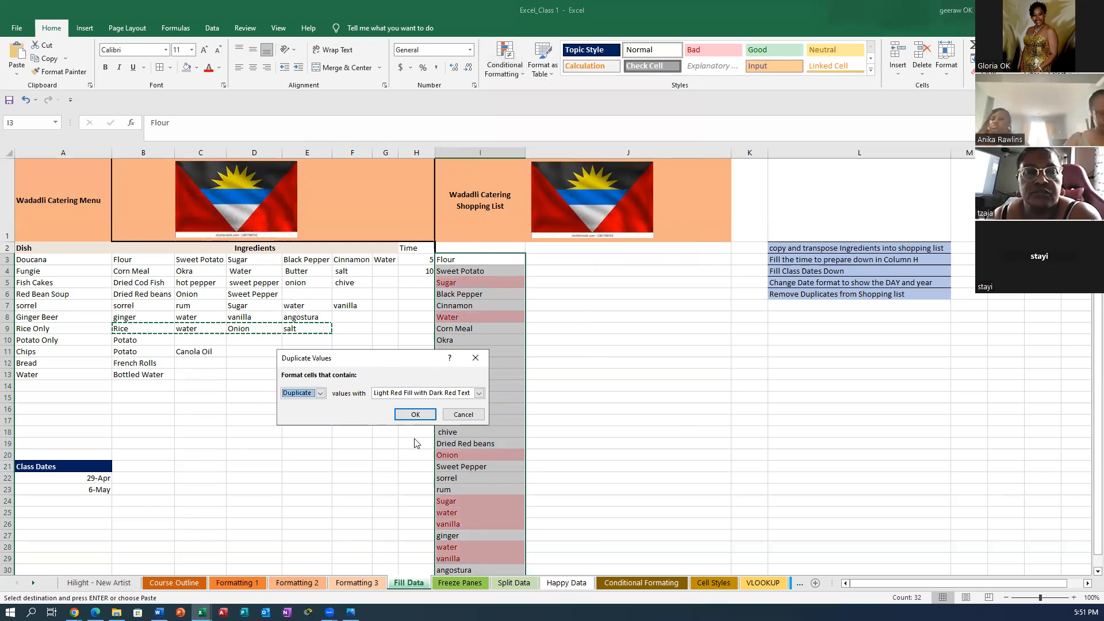
drag(396, 362, 306, 360)
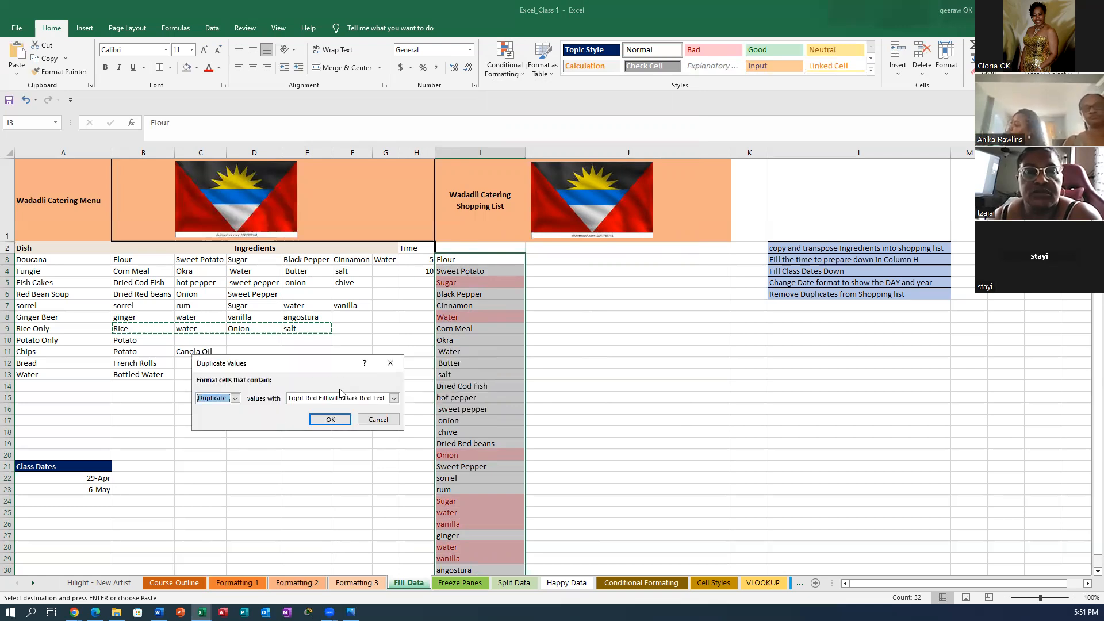
click(330, 415)
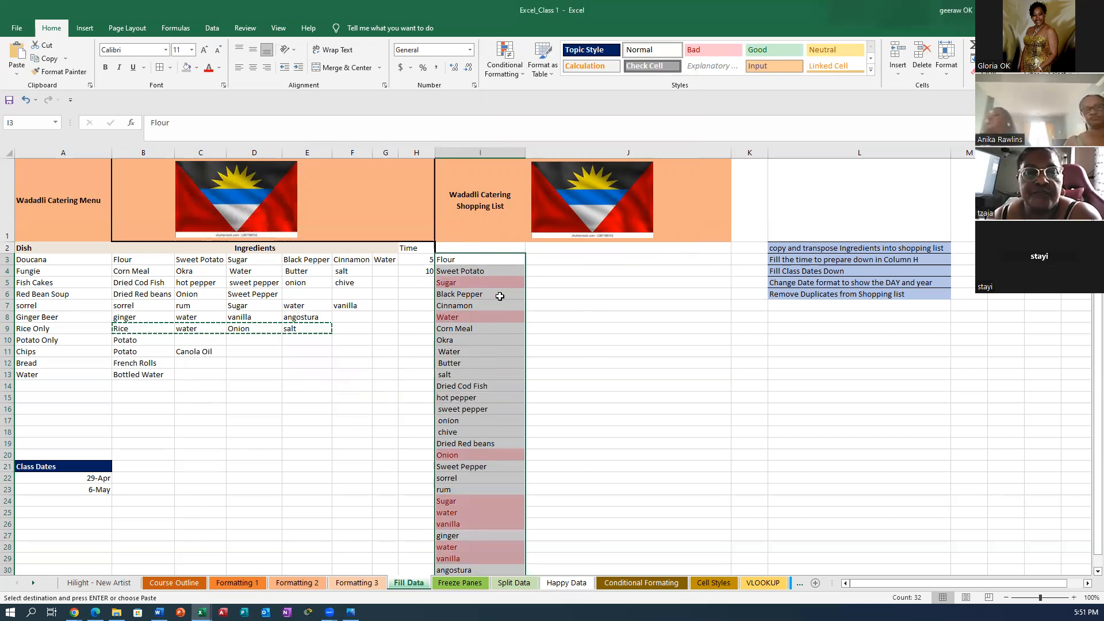
Delete the highlighted Onion cell I20 from the shopping list, shifting the cells below up.
scroll(612, 423, down, 5)
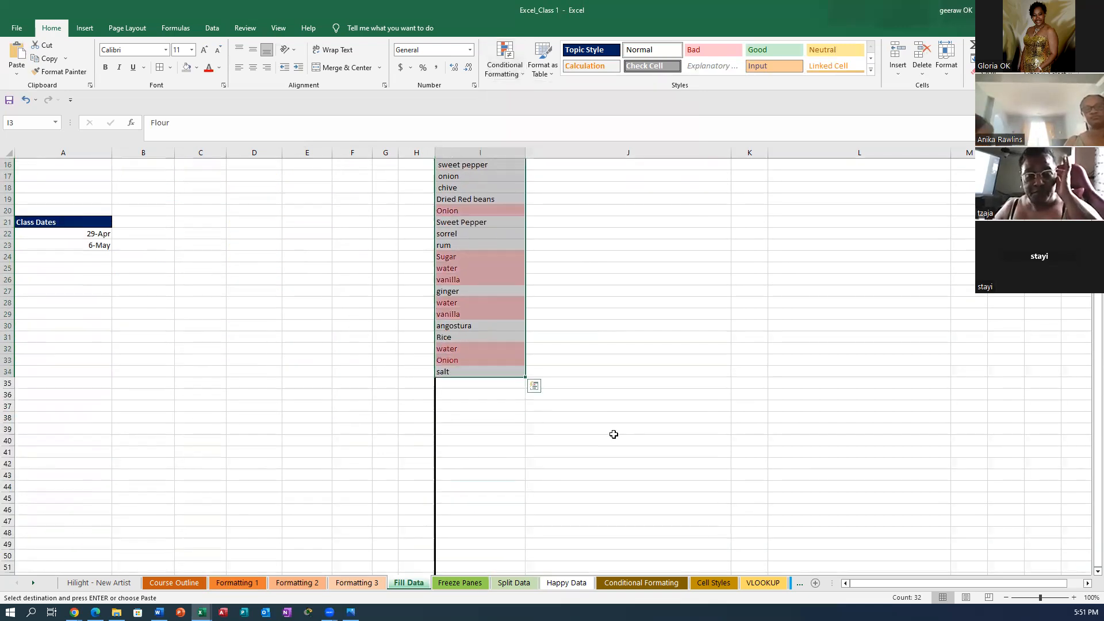
scroll(613, 434, up, 5)
scroll(614, 434, down, 2)
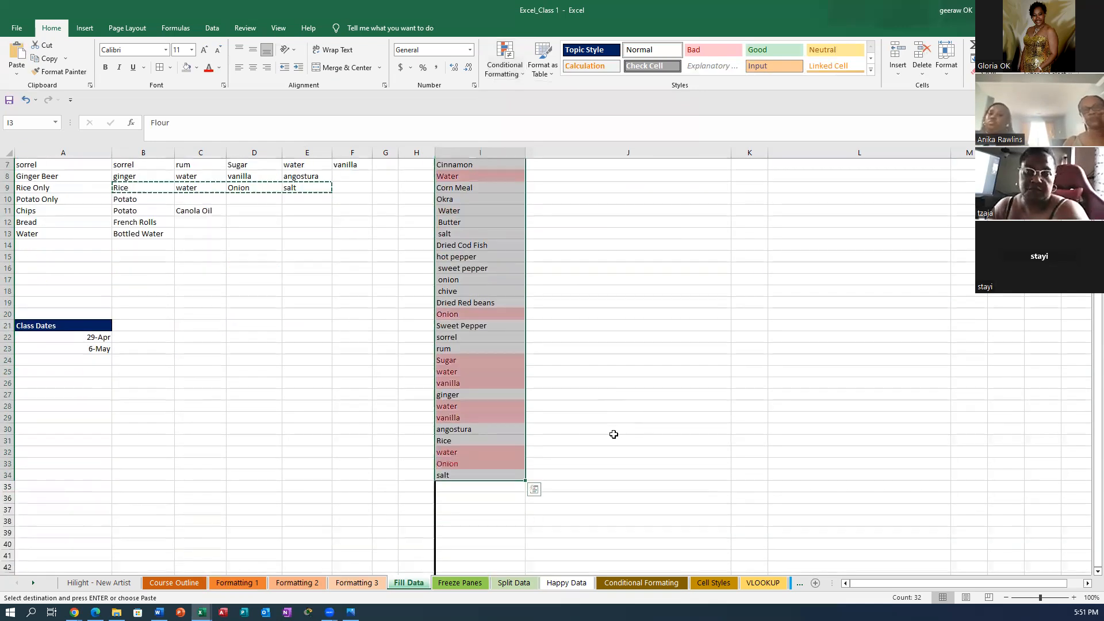
scroll(614, 434, up, 2)
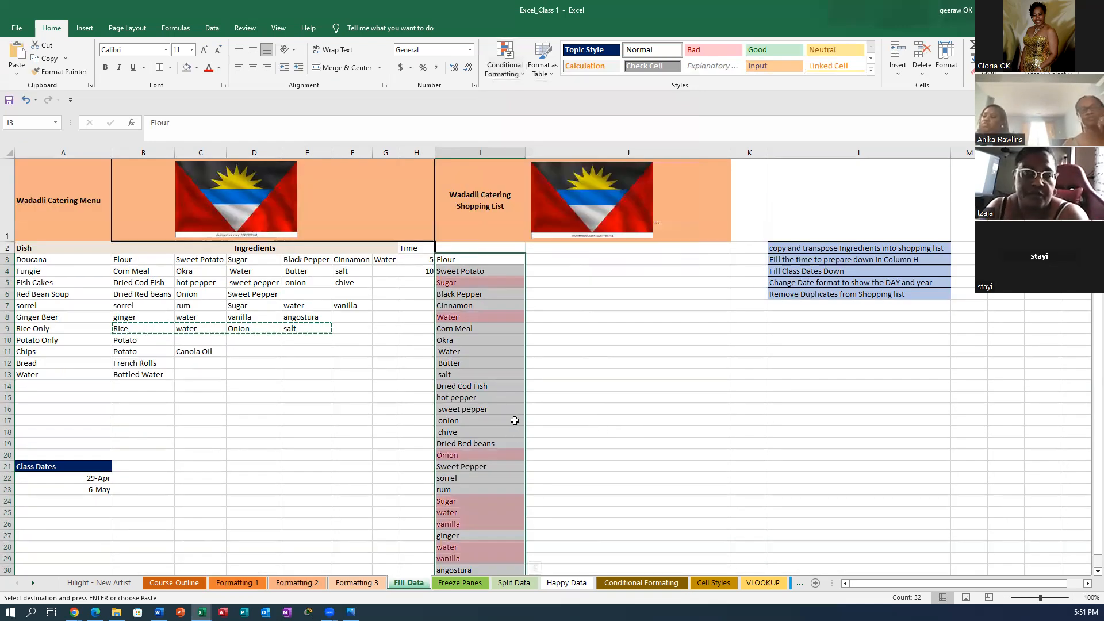
click(450, 456)
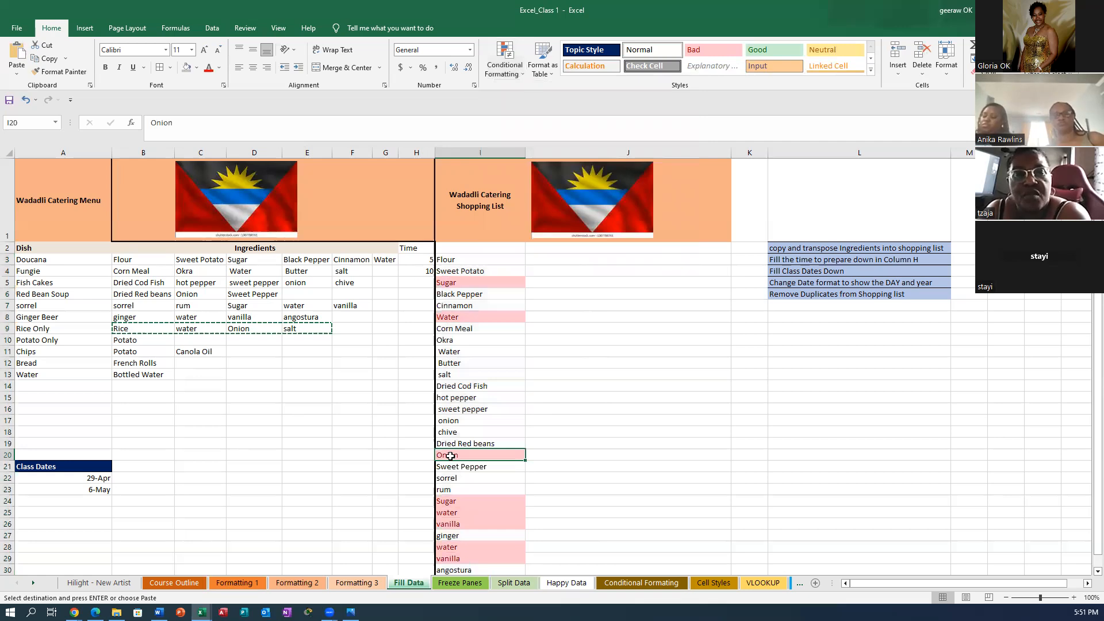
right_click(451, 455)
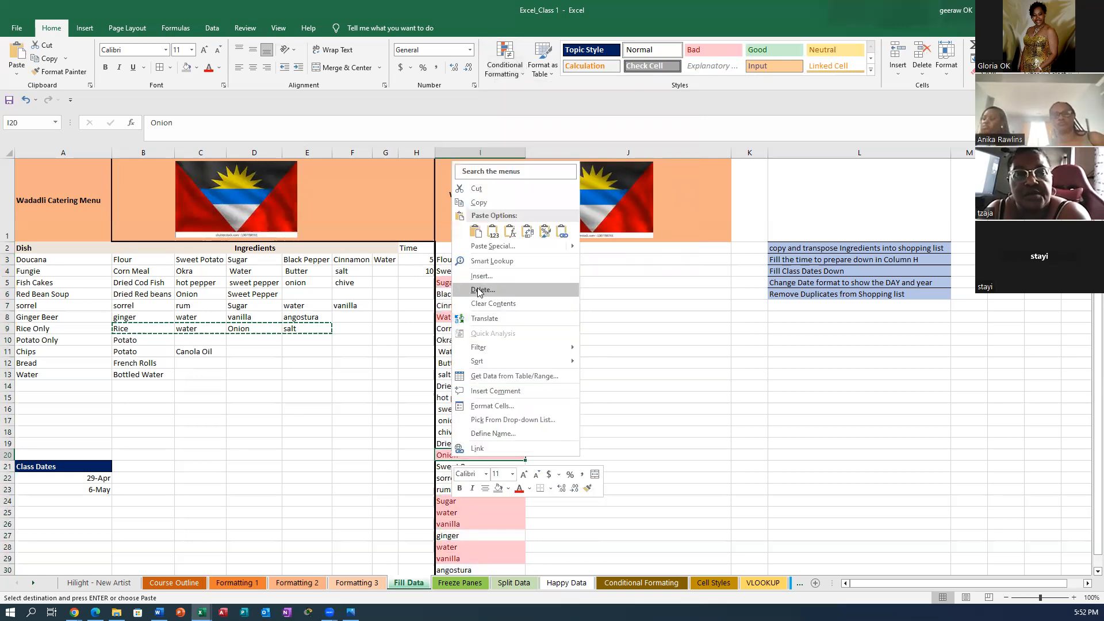
click(477, 289)
click(470, 303)
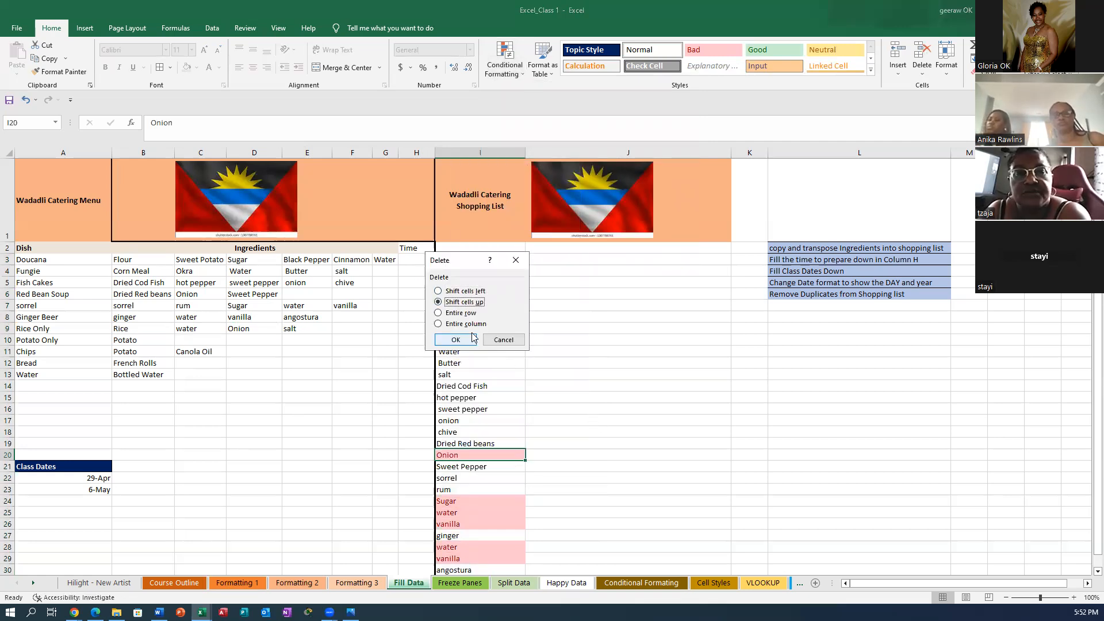
click(455, 340)
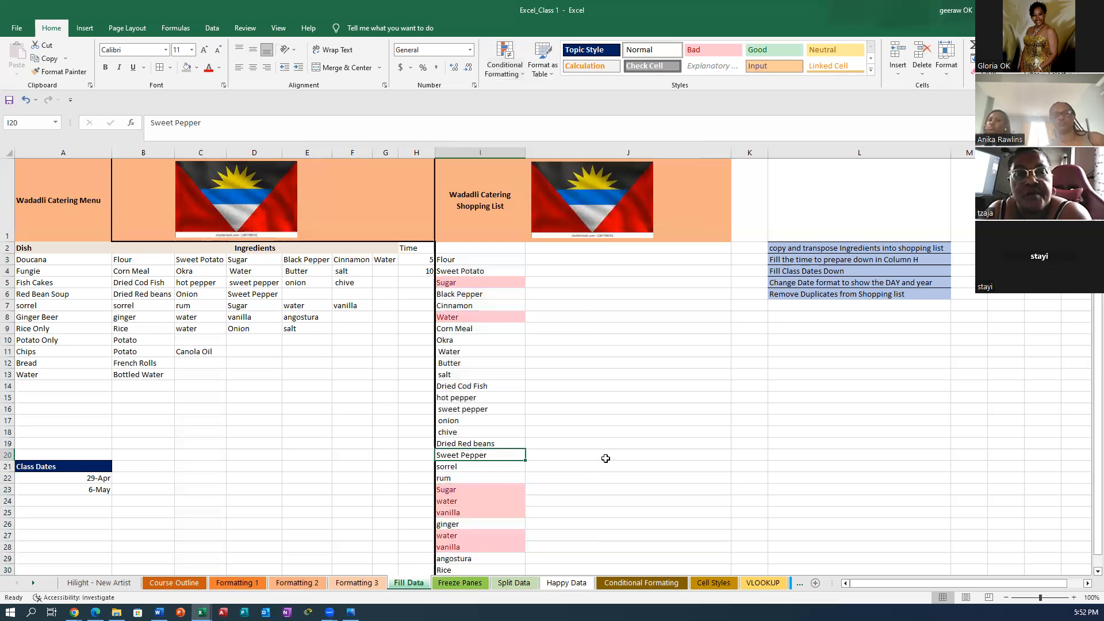
Rewrite the onion entry in I17 as Onion, with a capital O and no leading space.
scroll(606, 458, down, 2)
scroll(606, 458, up, 1)
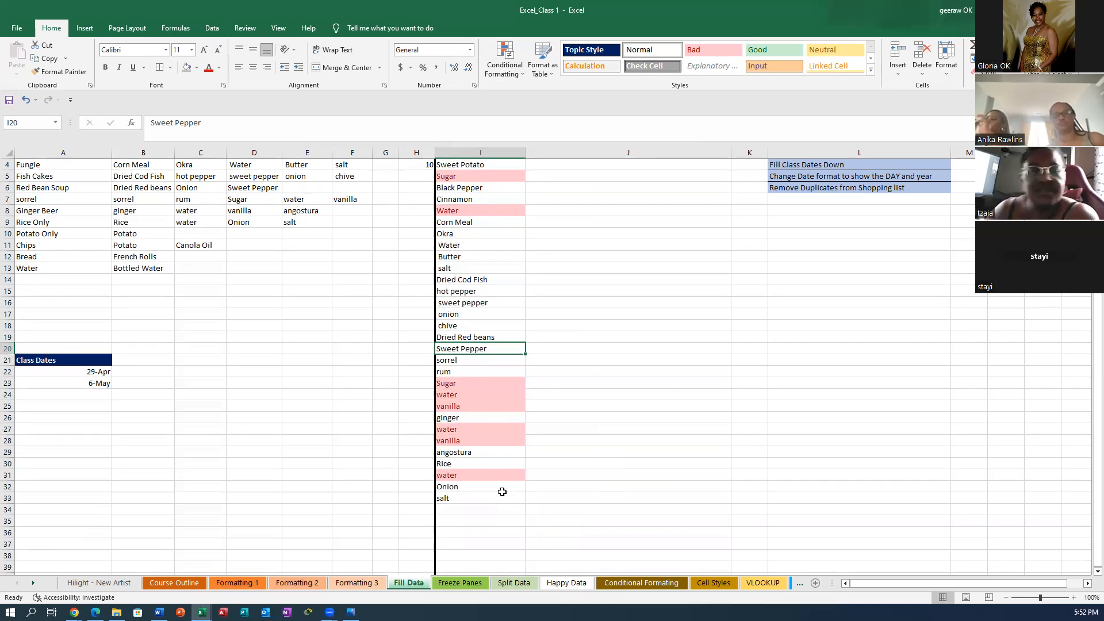
click(441, 314)
double_click(441, 314)
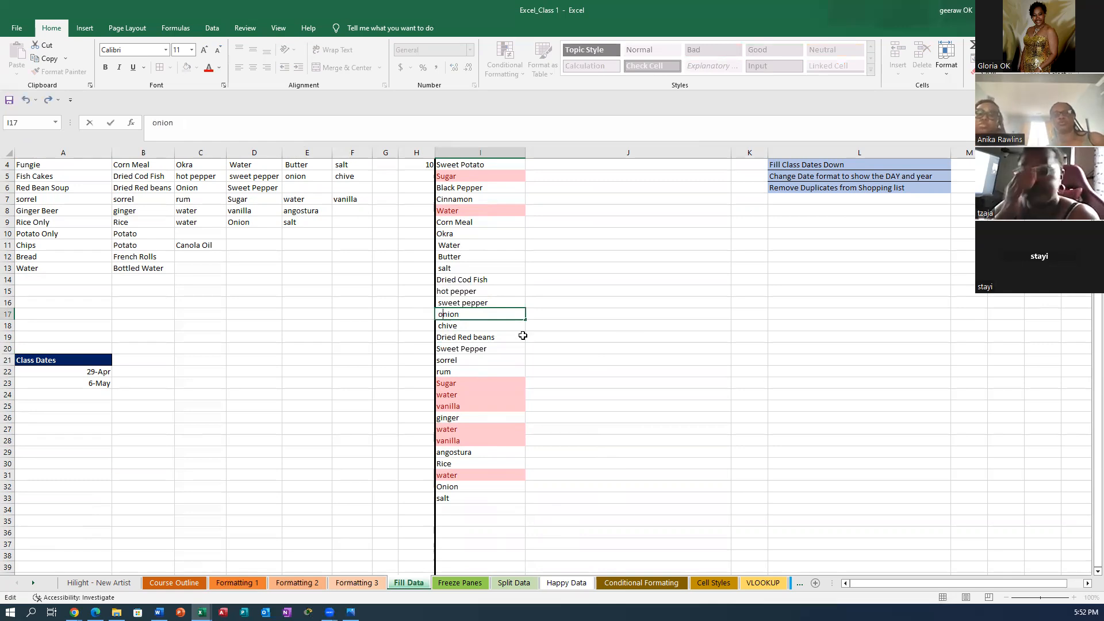
key(BackSpace)
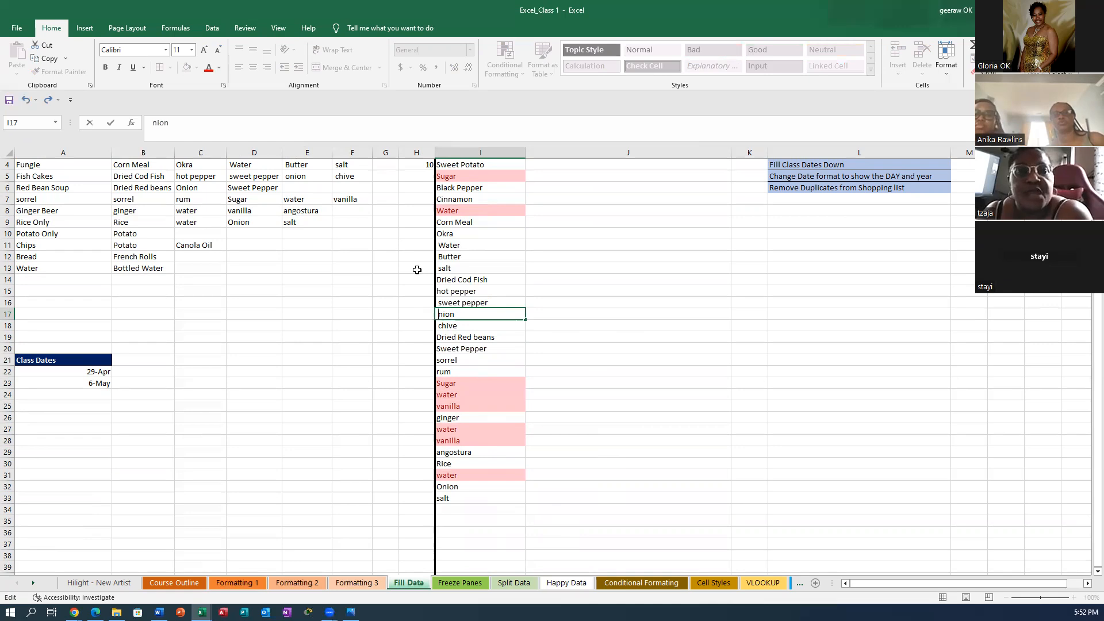
text(o)
key(BackSpace)
key(BackSpace)
text(oN)
key(BackSpace)
key(BackSpace)
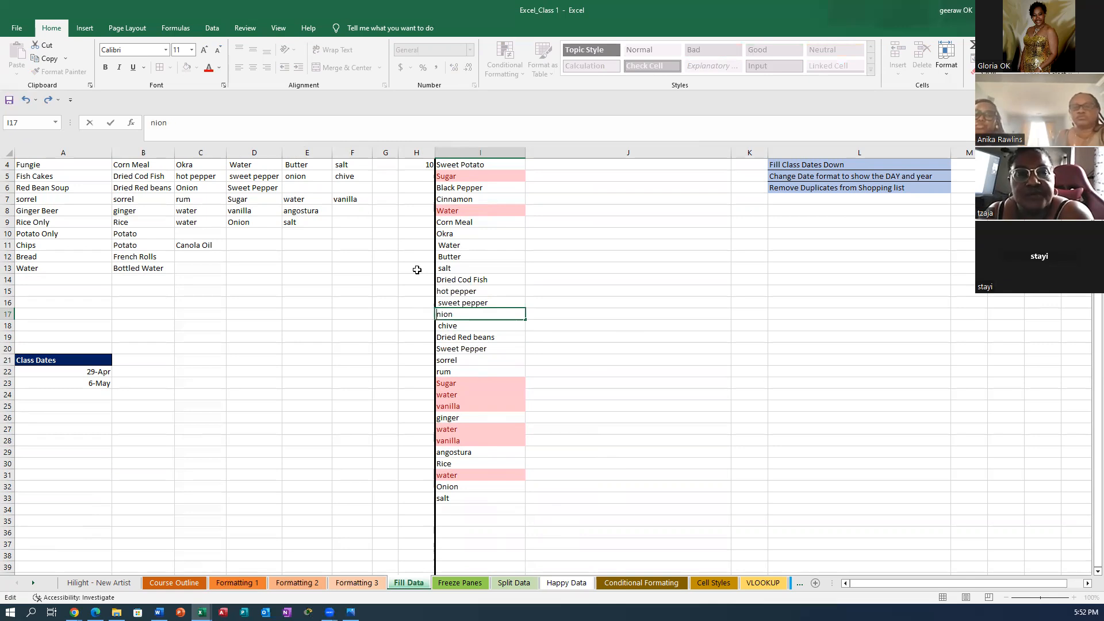
text(On)
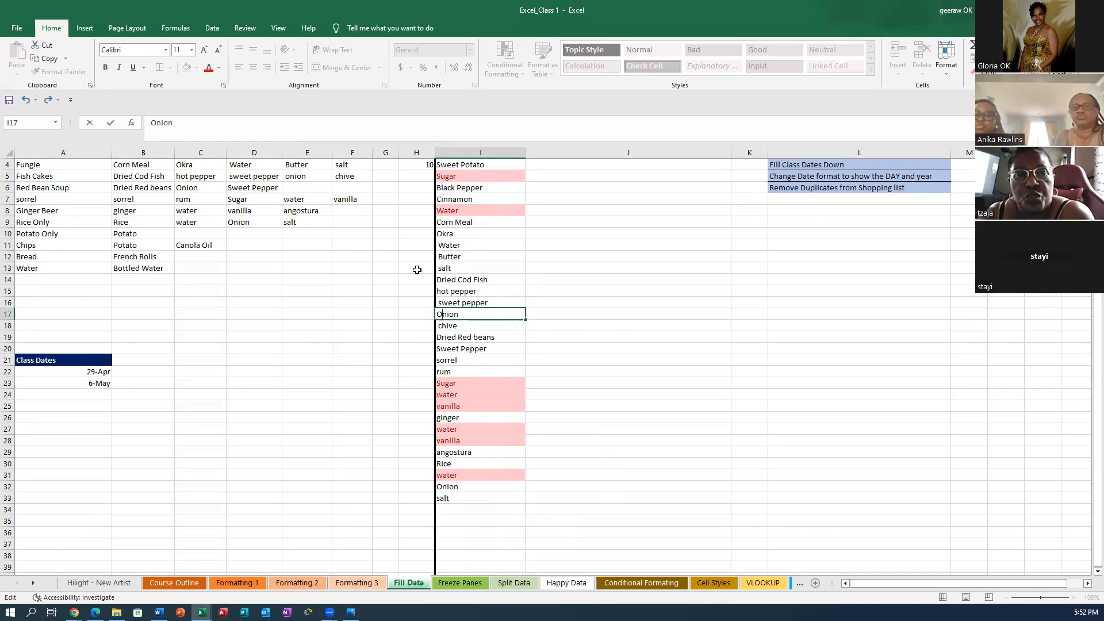
key(Return)
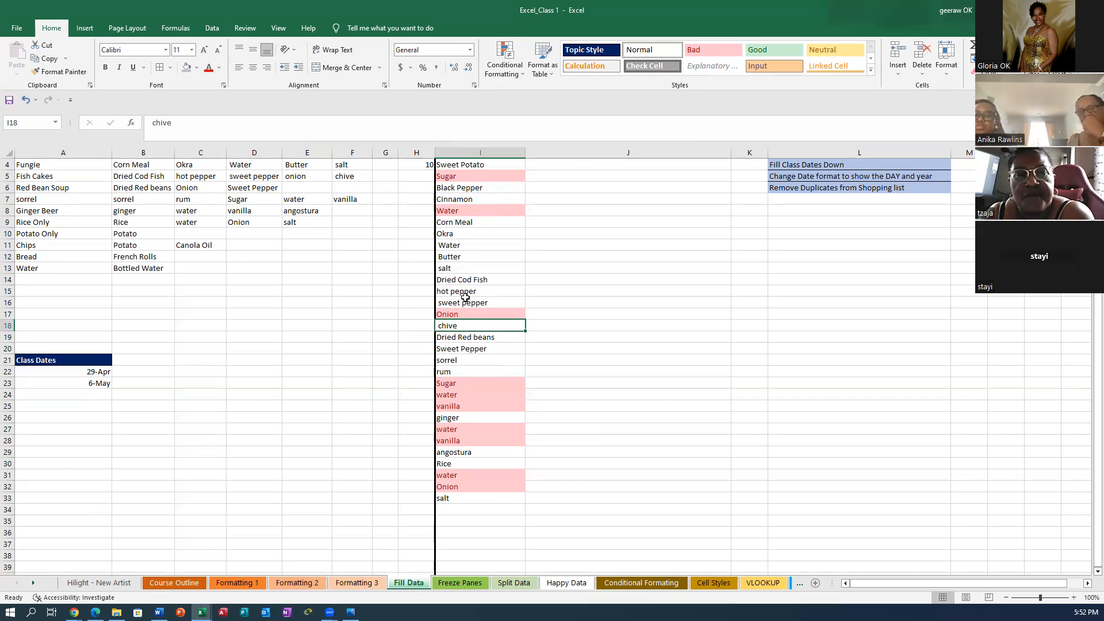
Clear the Onion entry in I32.
click(456, 490)
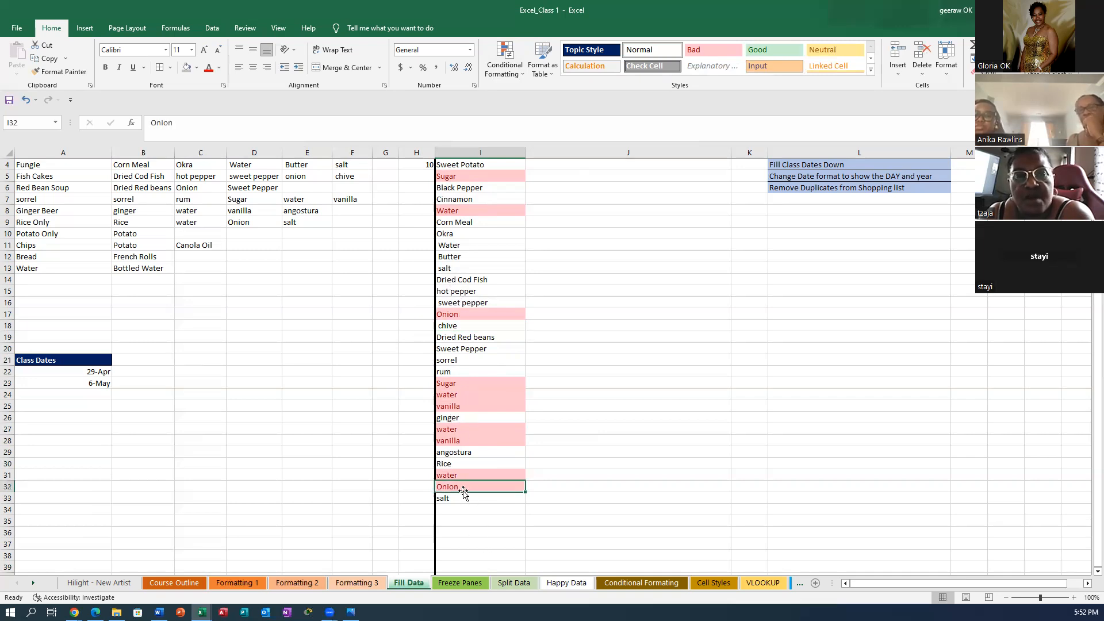
key(Delete)
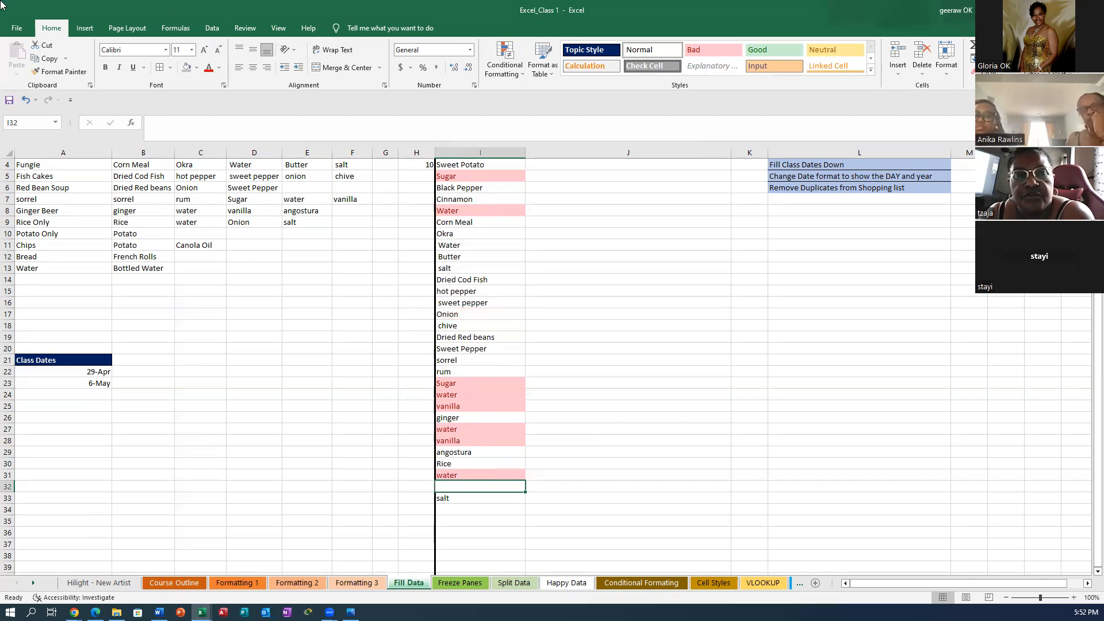
Undo the clearing of I32, the edit of I17 and the deletion of the Onion cell I20.
click(26, 100)
click(25, 99)
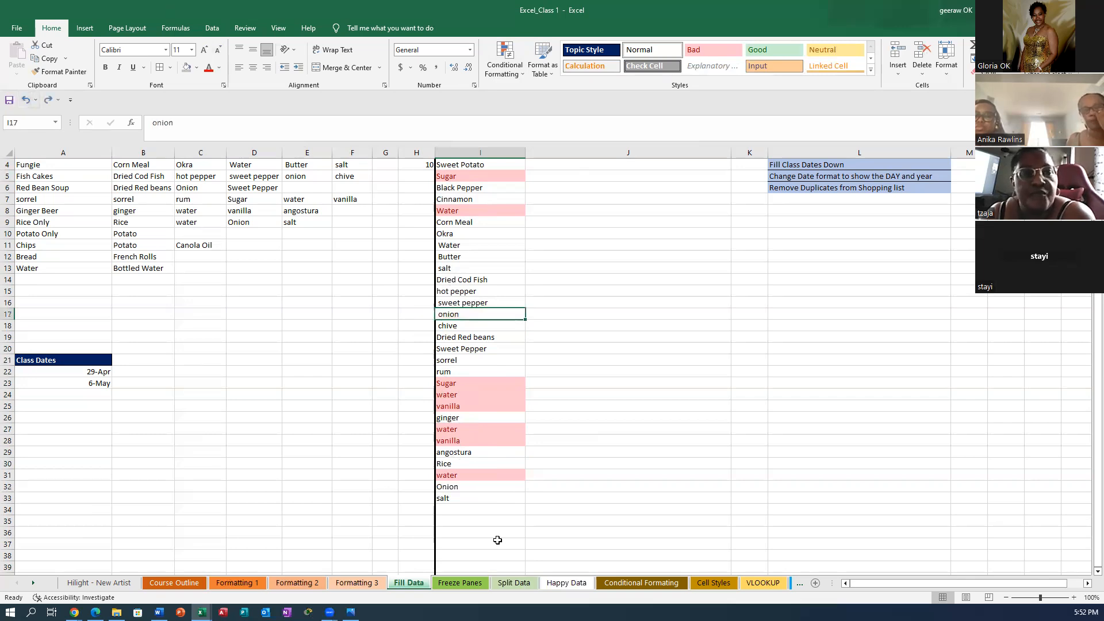
click(25, 99)
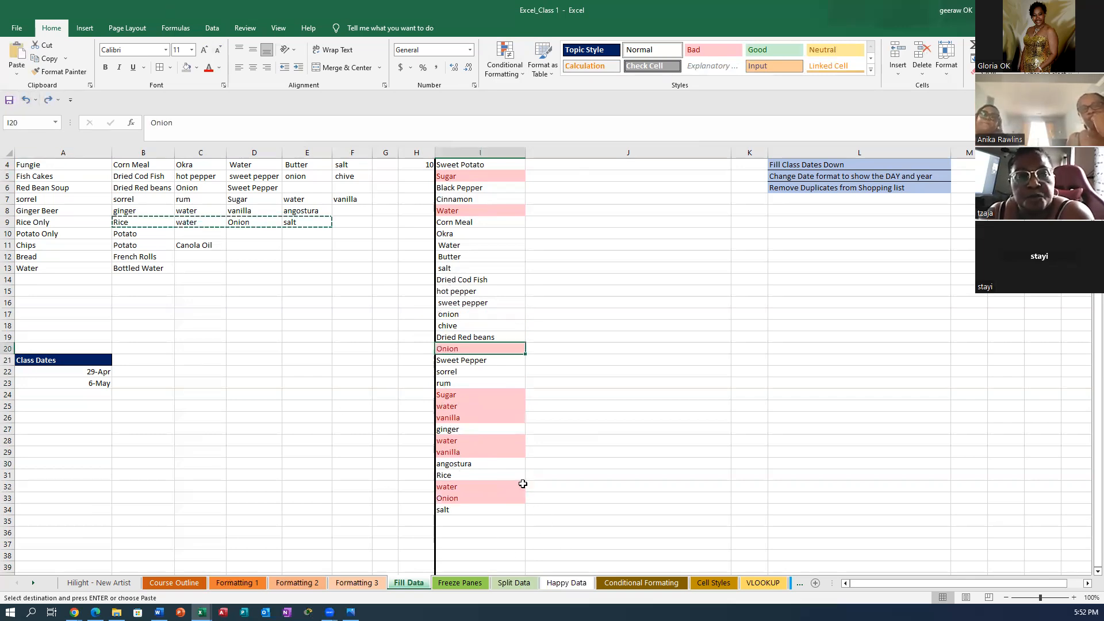
Capitalise the onion entry in I17 to read Onion, keeping its leading space.
click(441, 313)
key(Escape)
double_click(441, 313)
key(BackSpace)
text(O)
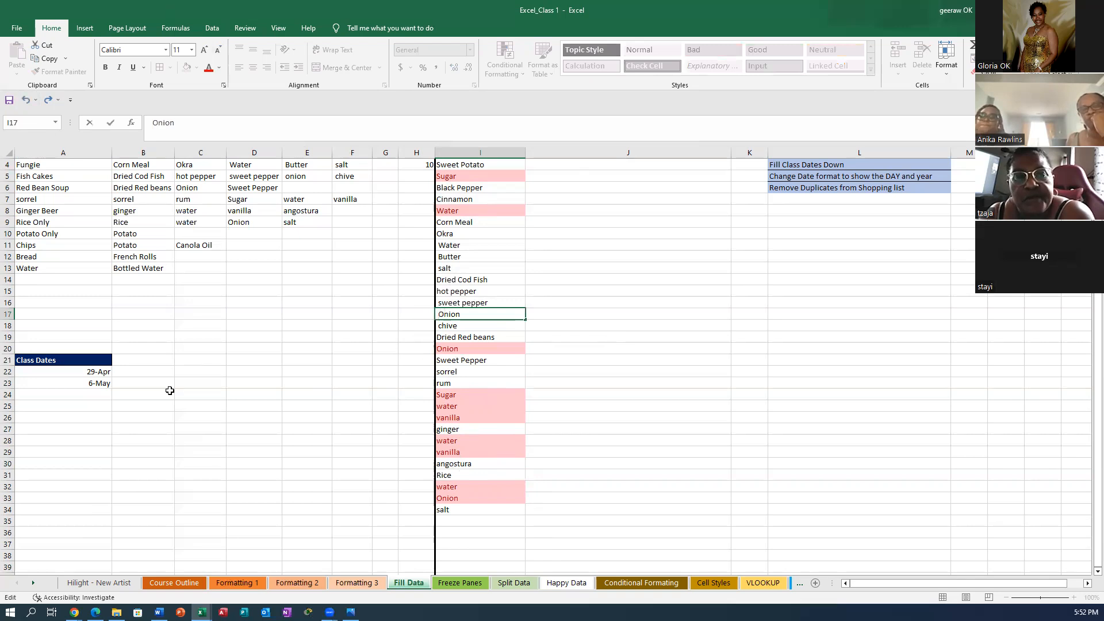
click(526, 359)
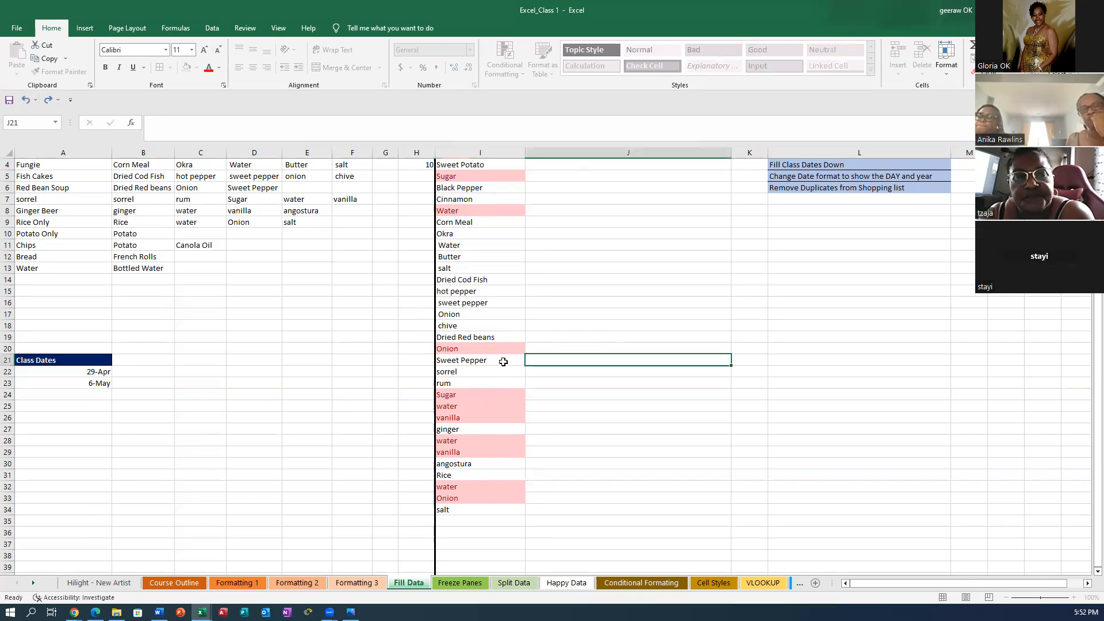
Remove the duplicate values from the shopping list in I3:I34, continuing with the current selection and comparing Column I without headers.
click(452, 568)
scroll(511, 282, up, 1)
drag(475, 255, 461, 532)
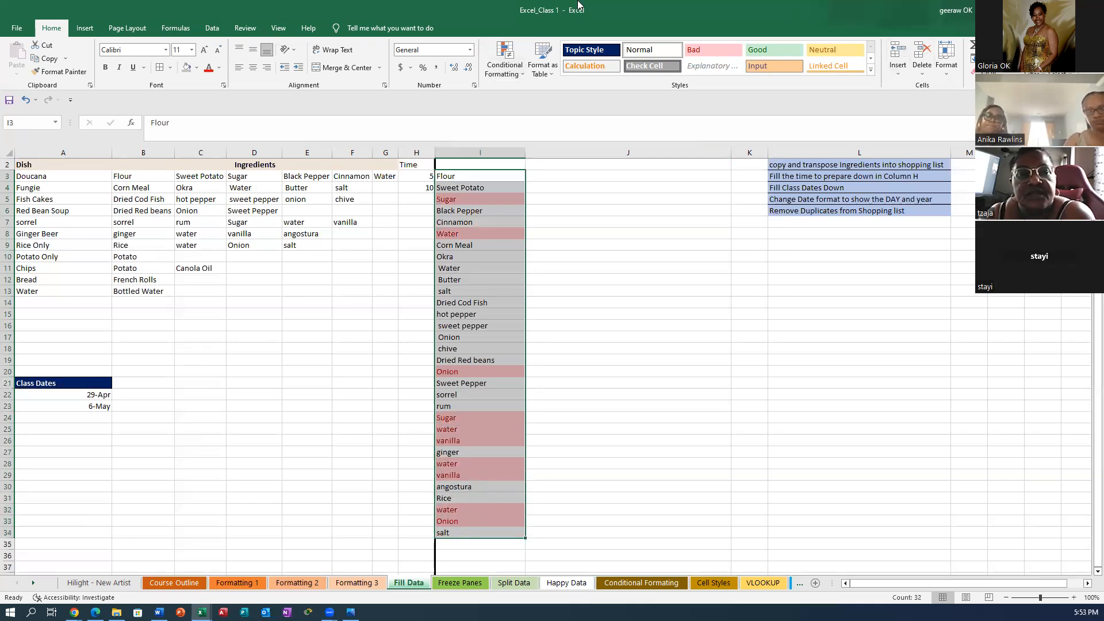
click(212, 28)
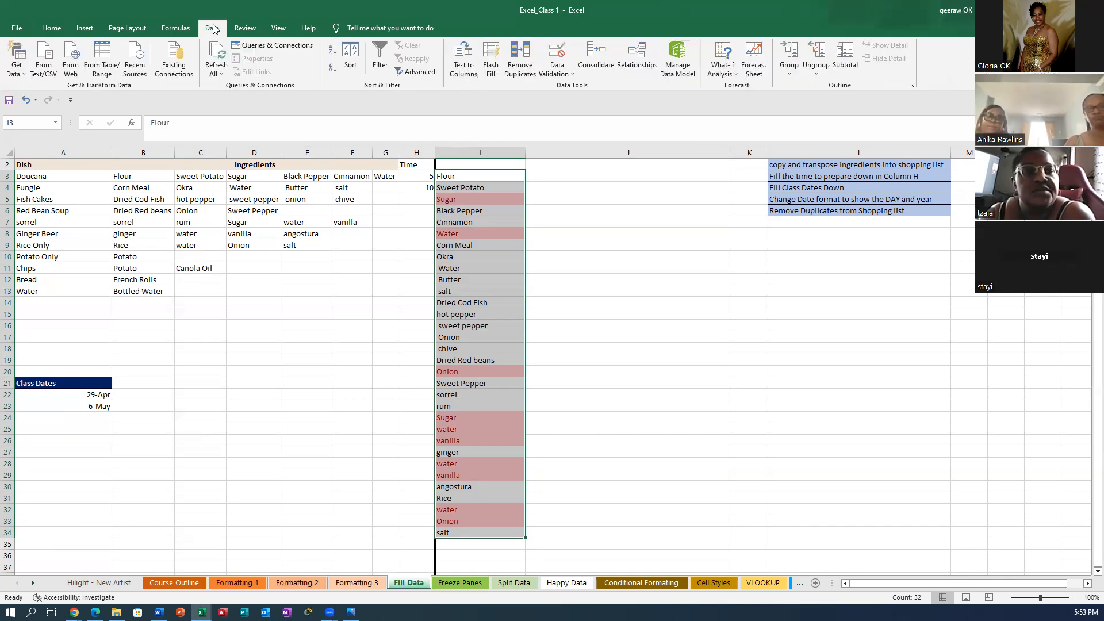
click(520, 75)
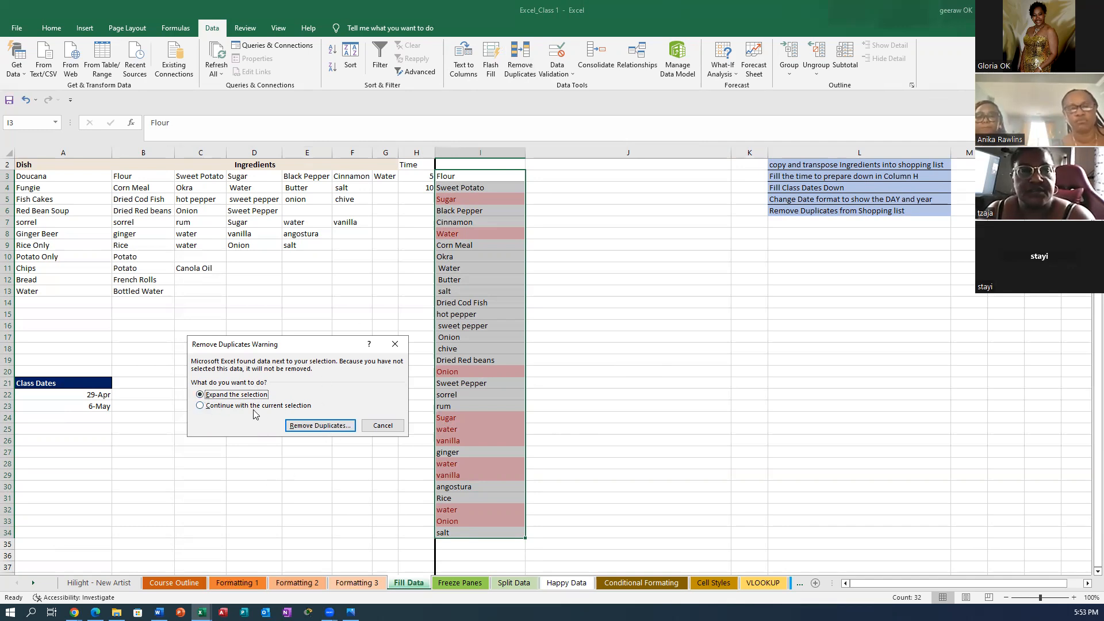
click(199, 406)
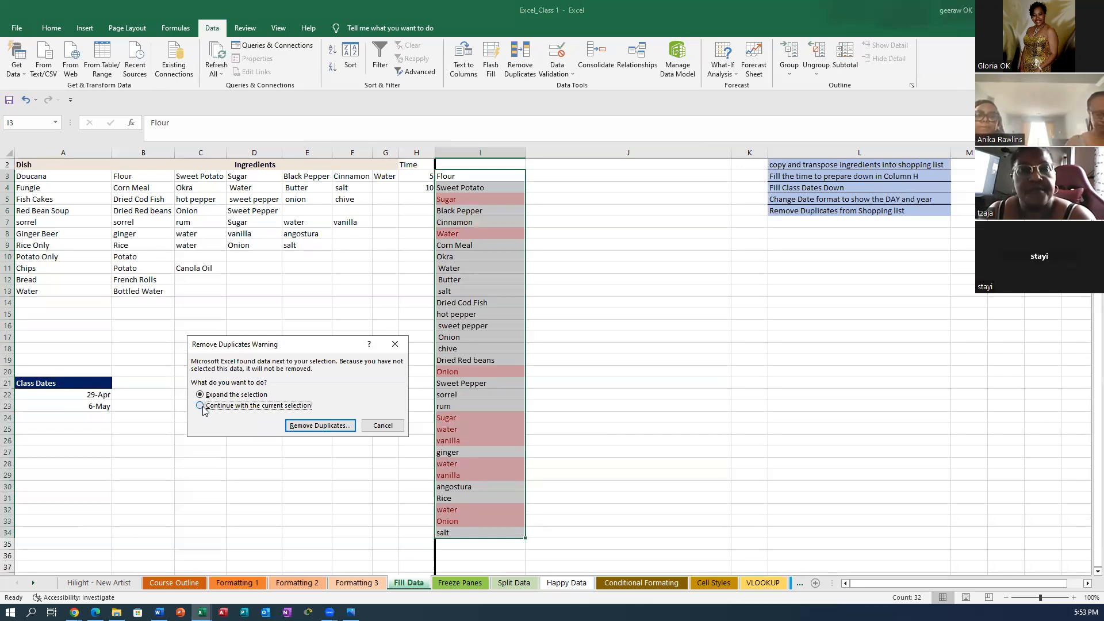
click(313, 426)
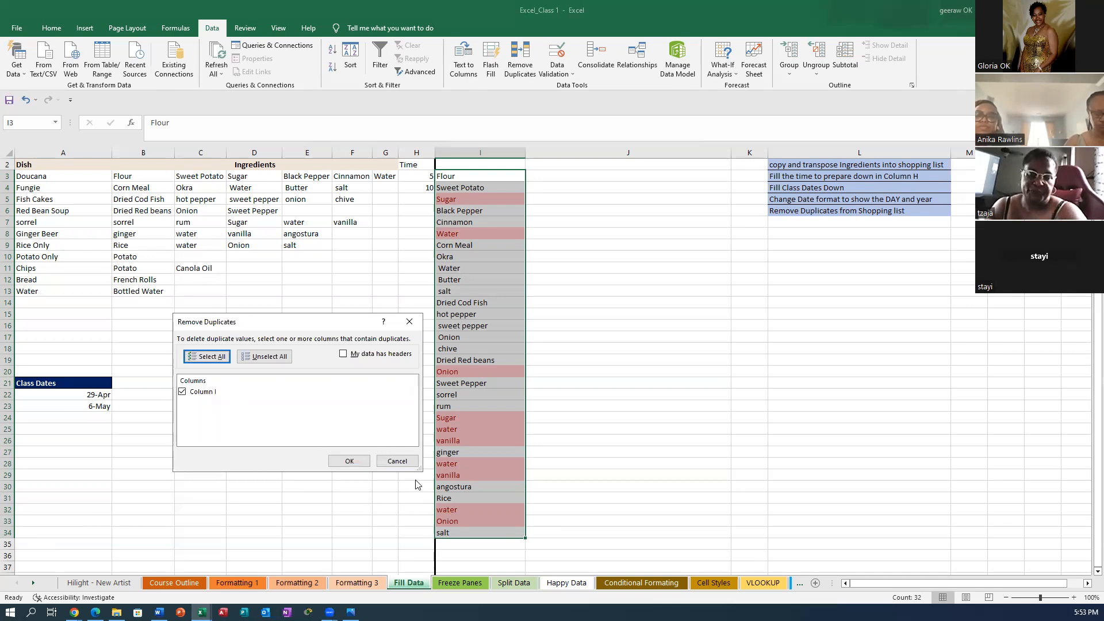
click(350, 461)
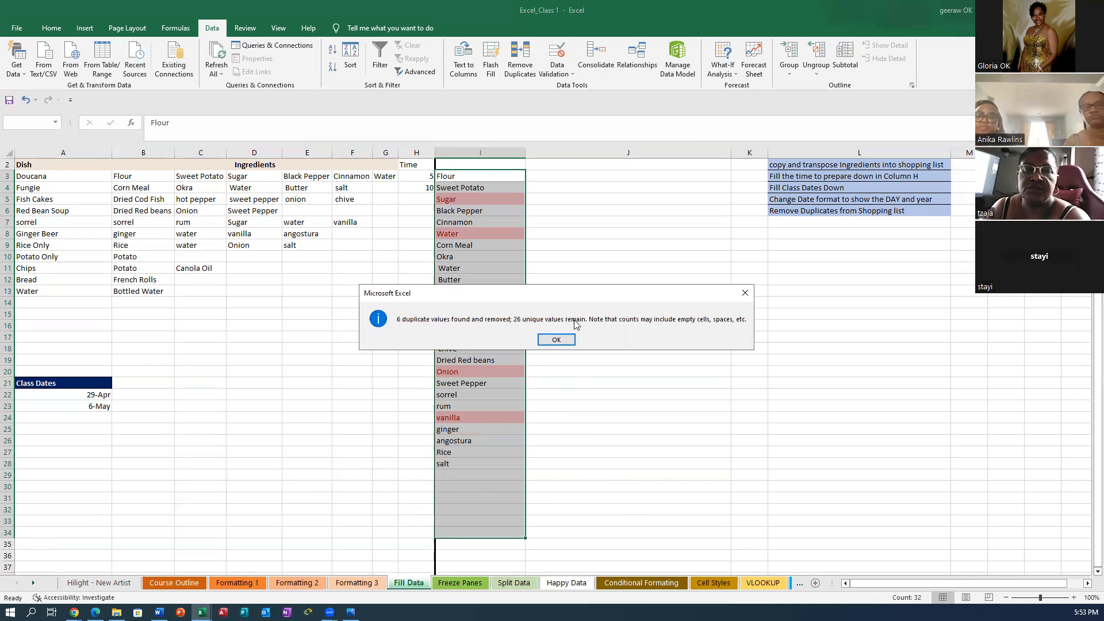
click(563, 340)
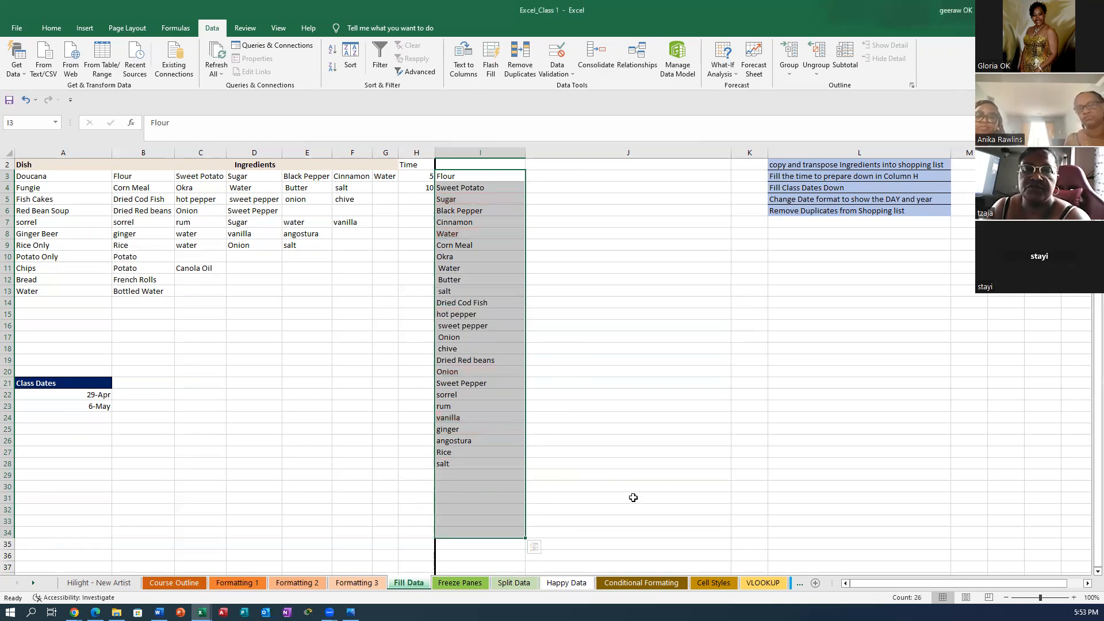
Undo the removal of duplicates from the shopping list in column I.
click(698, 454)
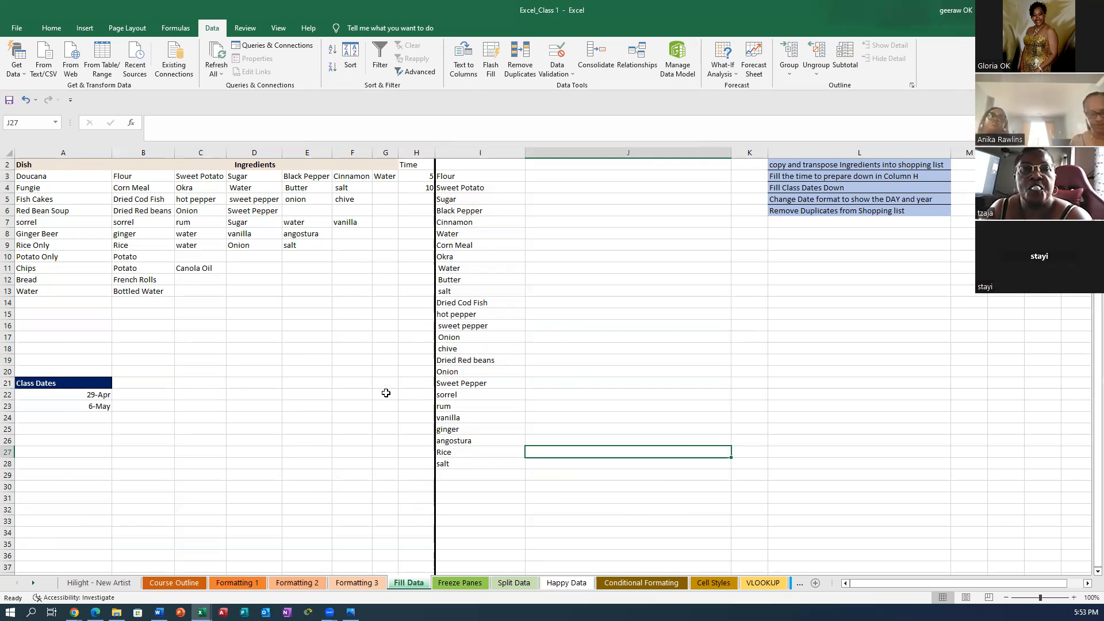
click(26, 99)
click(299, 408)
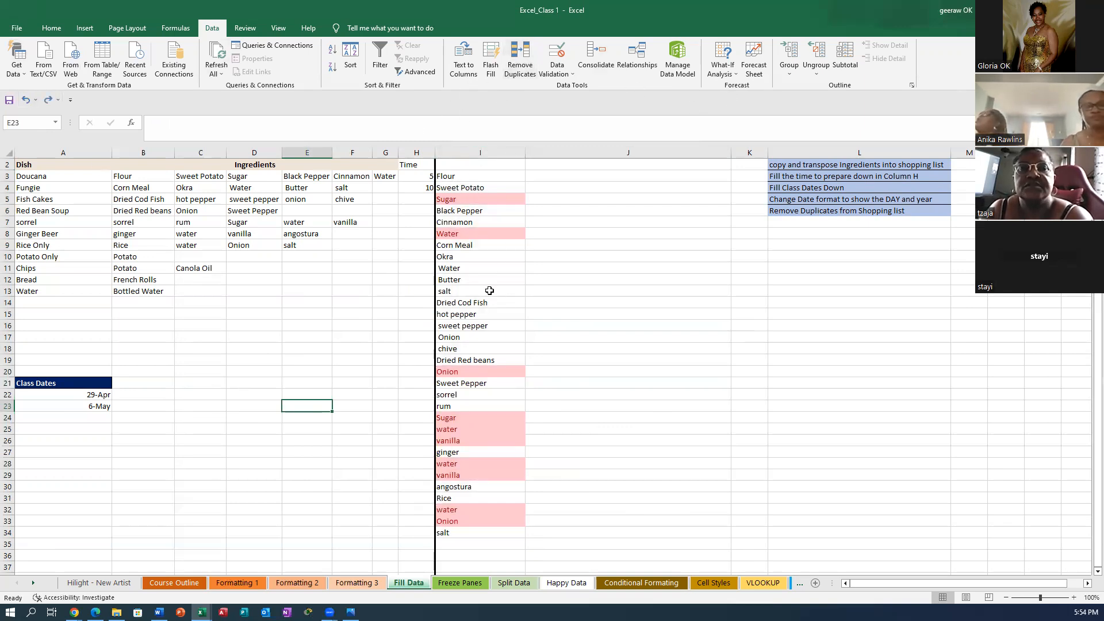
Highlight duplicate values in I3:I34, previewing Green Fill with Dark Green Text before applying Light Red Fill with Dark Red Text.
scroll(468, 176, up, 1)
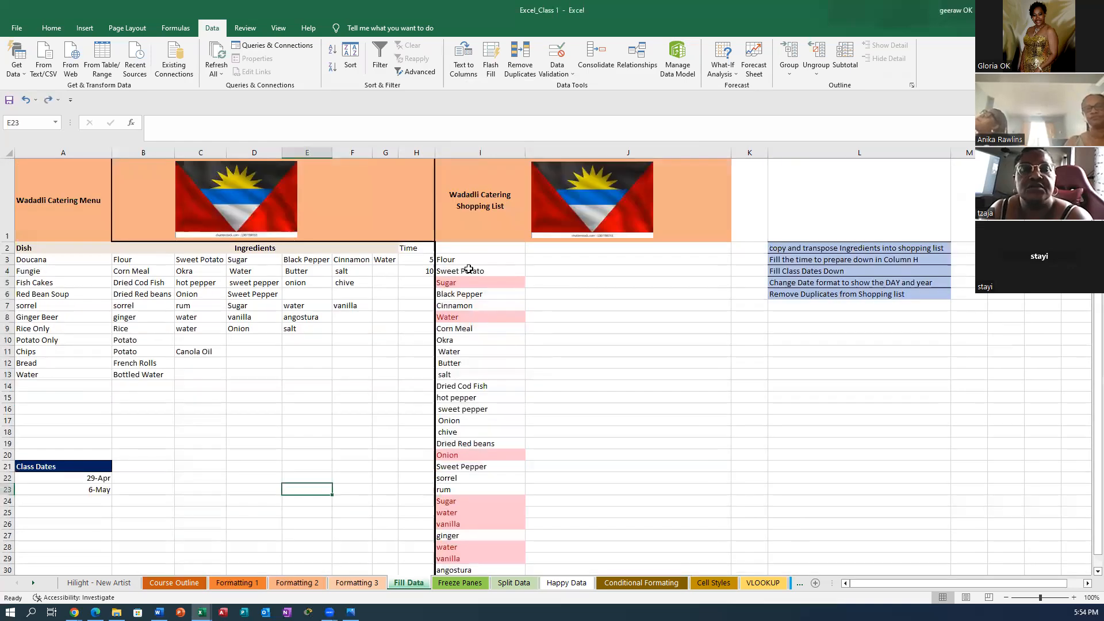
drag(453, 258, 460, 534)
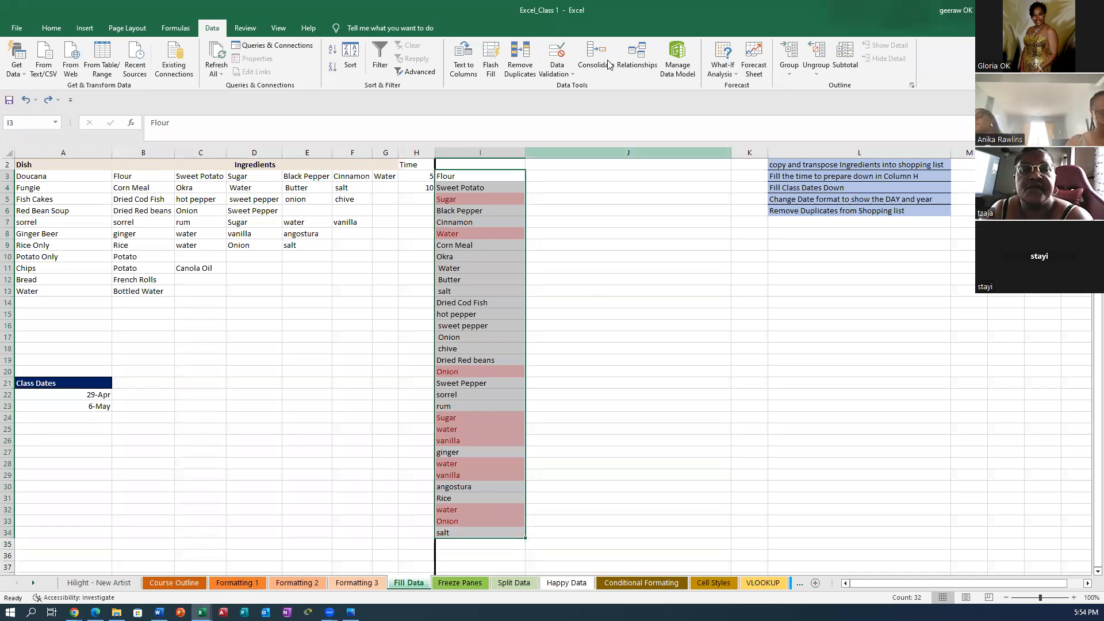
click(51, 28)
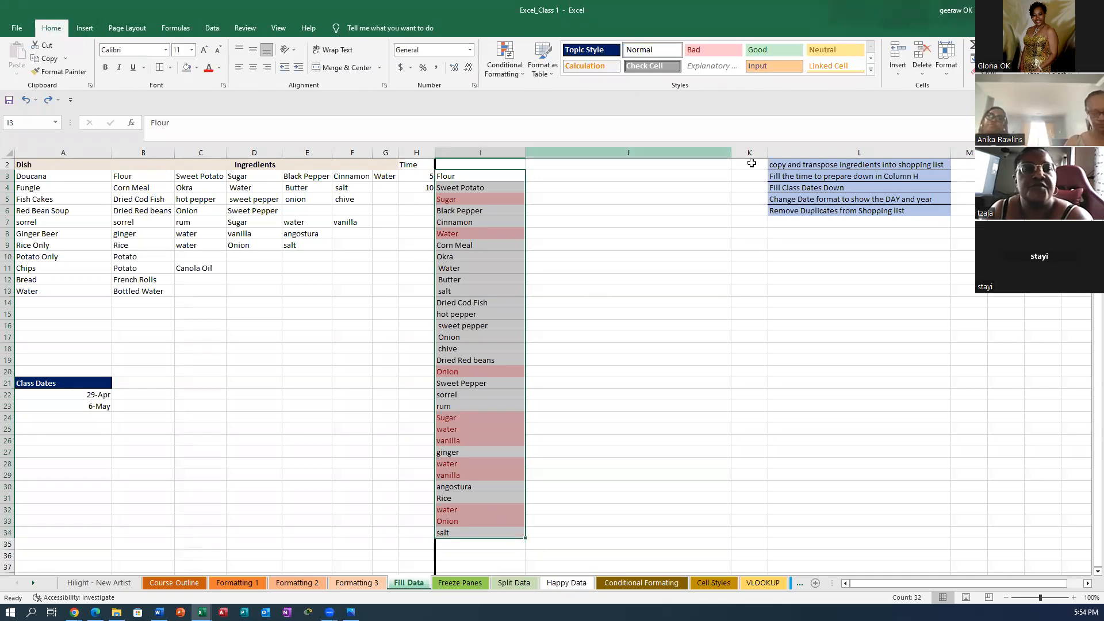
click(520, 77)
mouse_move(530, 101)
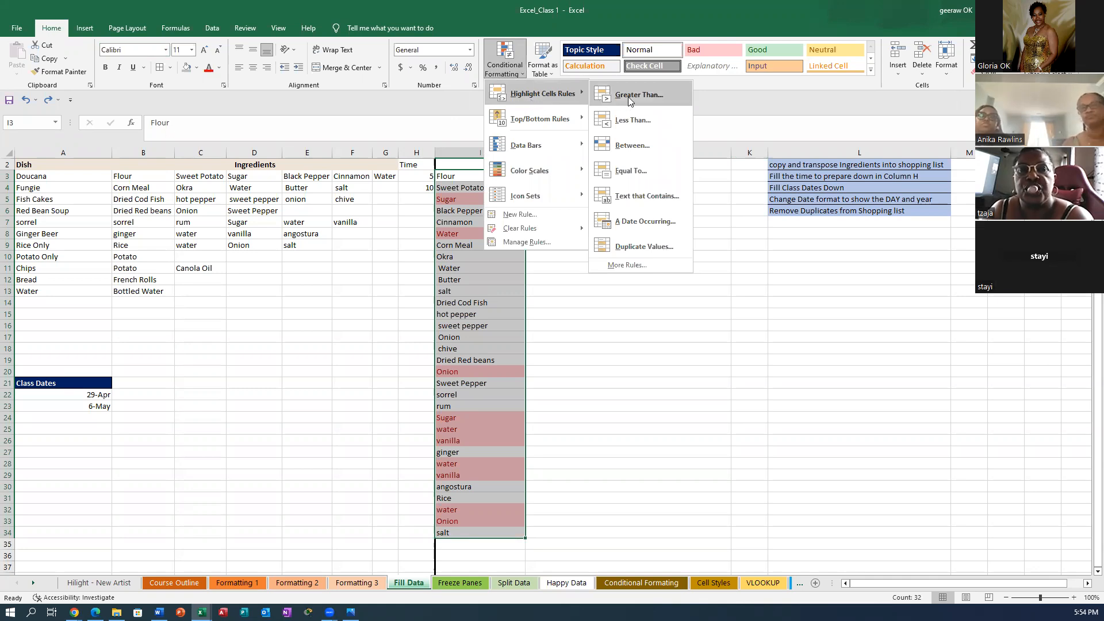
click(641, 249)
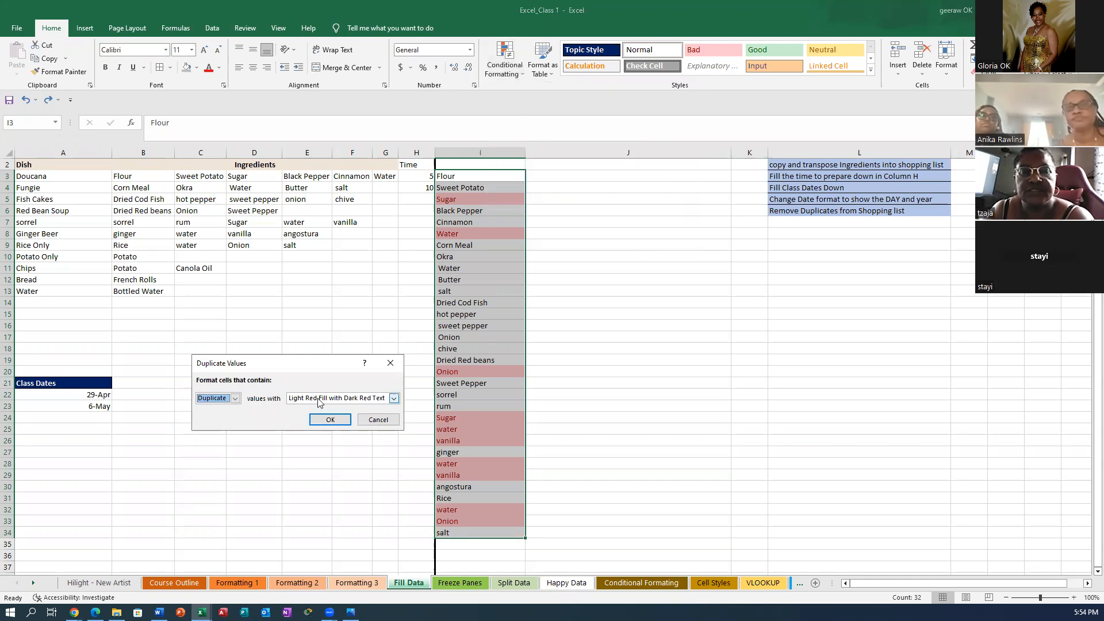
click(395, 399)
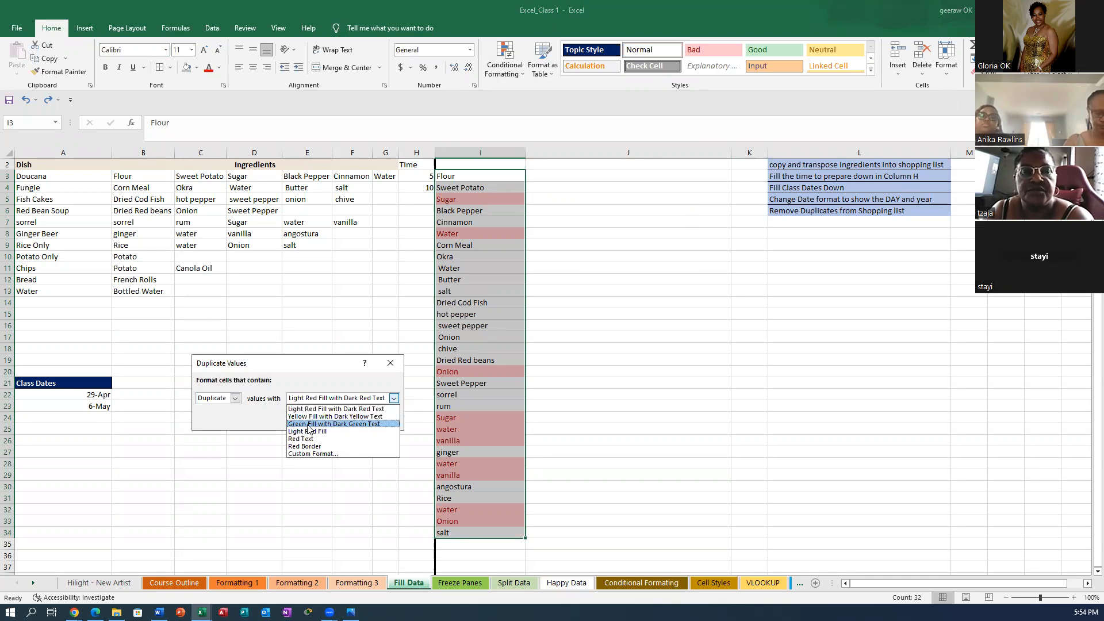
click(309, 427)
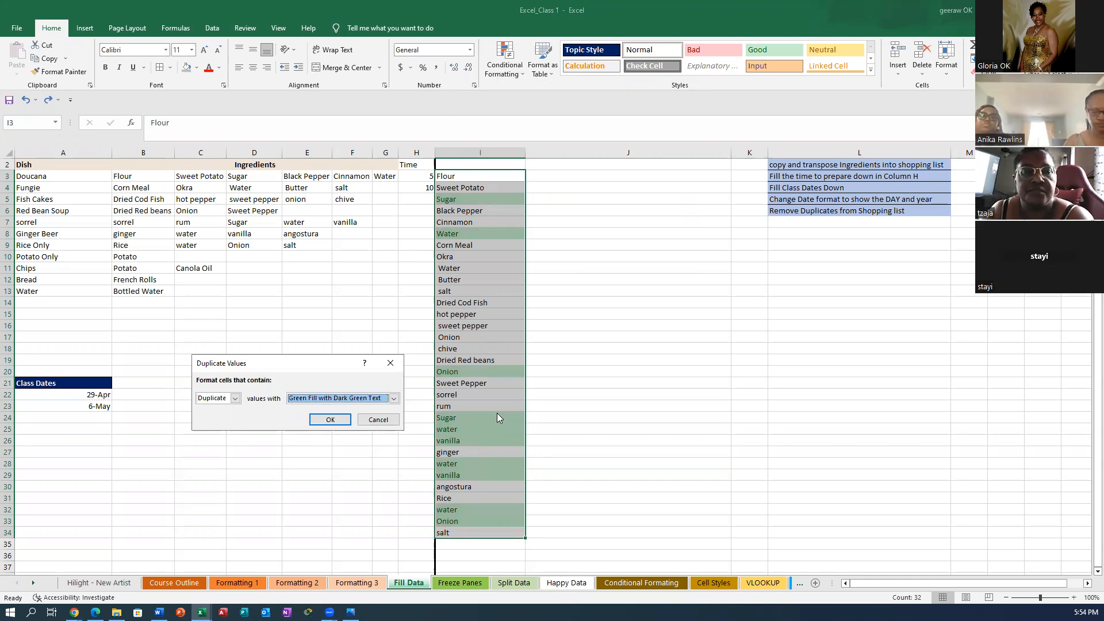
click(394, 399)
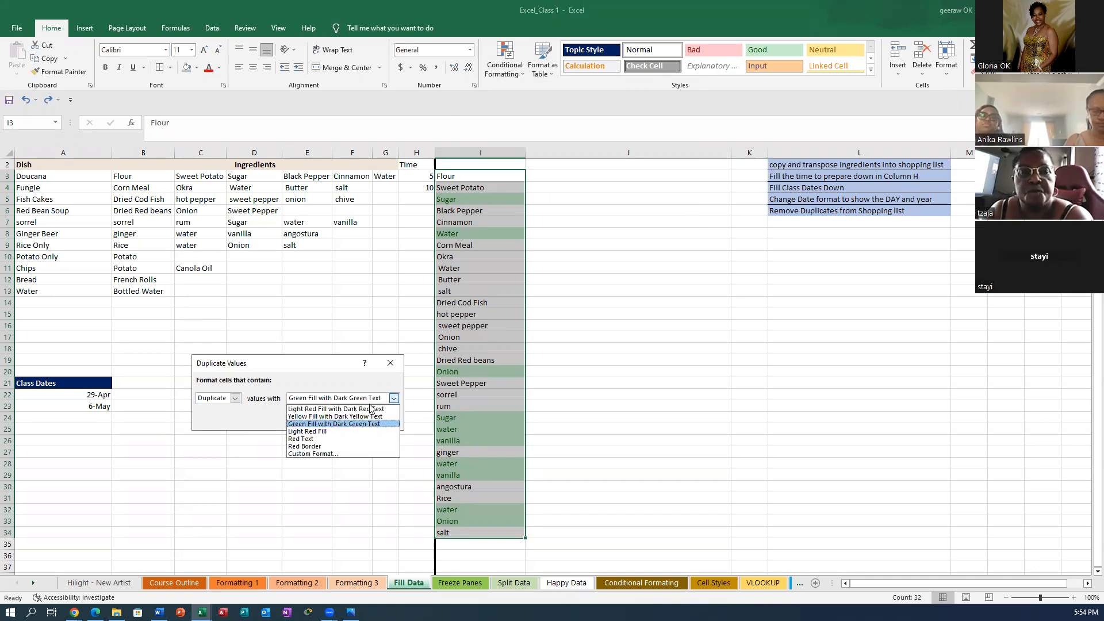
click(322, 407)
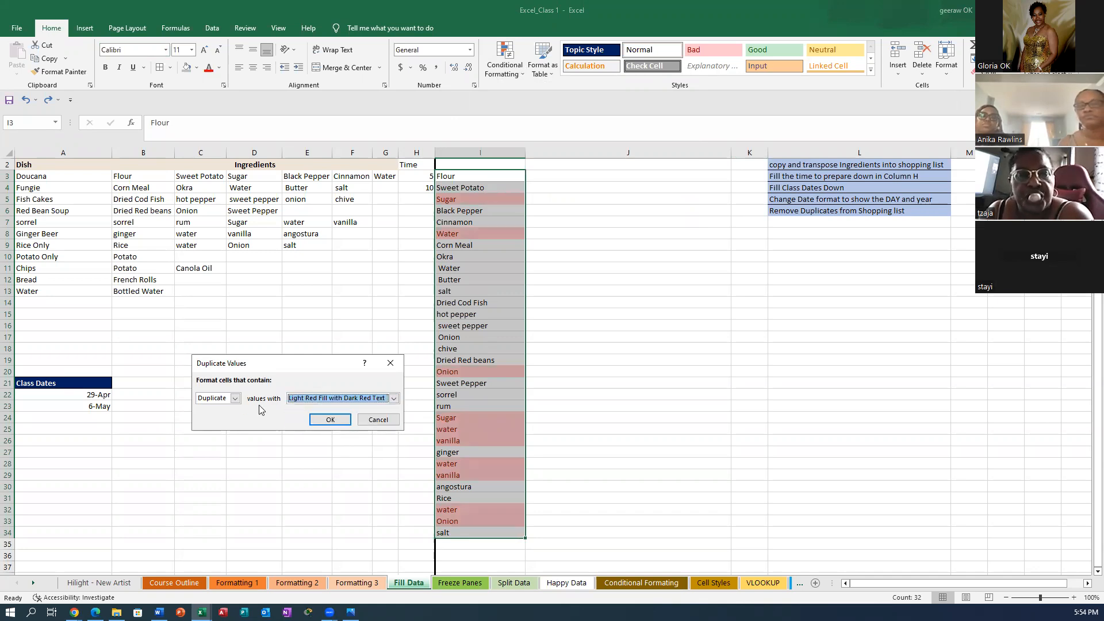
click(332, 421)
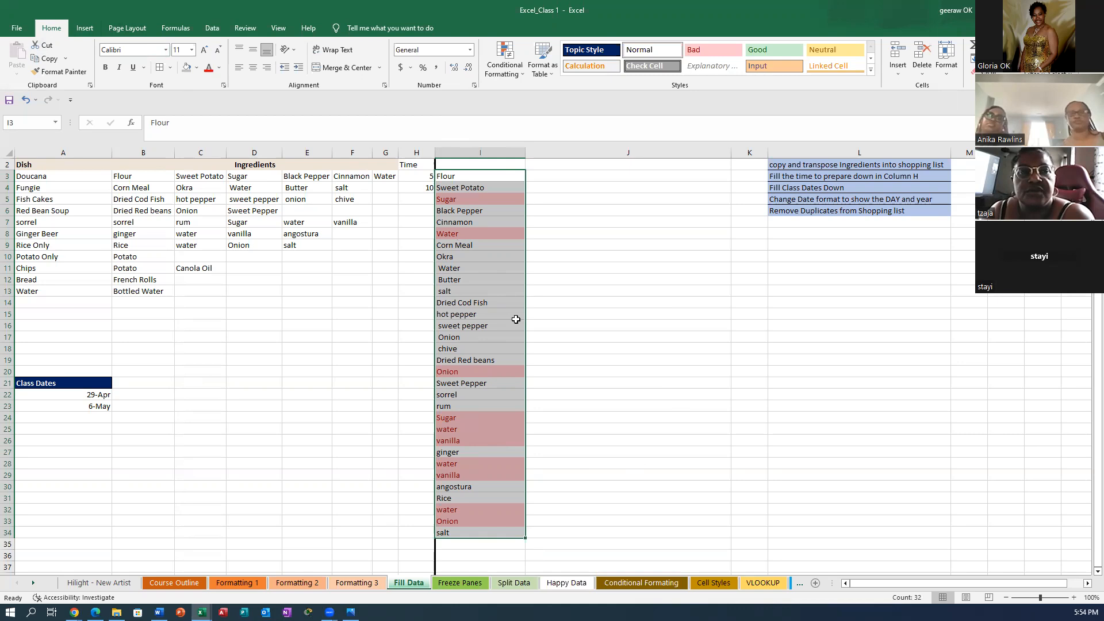
Remove duplicates from the highlighted shopping list in I3:I34, limiting the operation to the current selection in Column I.
click(212, 28)
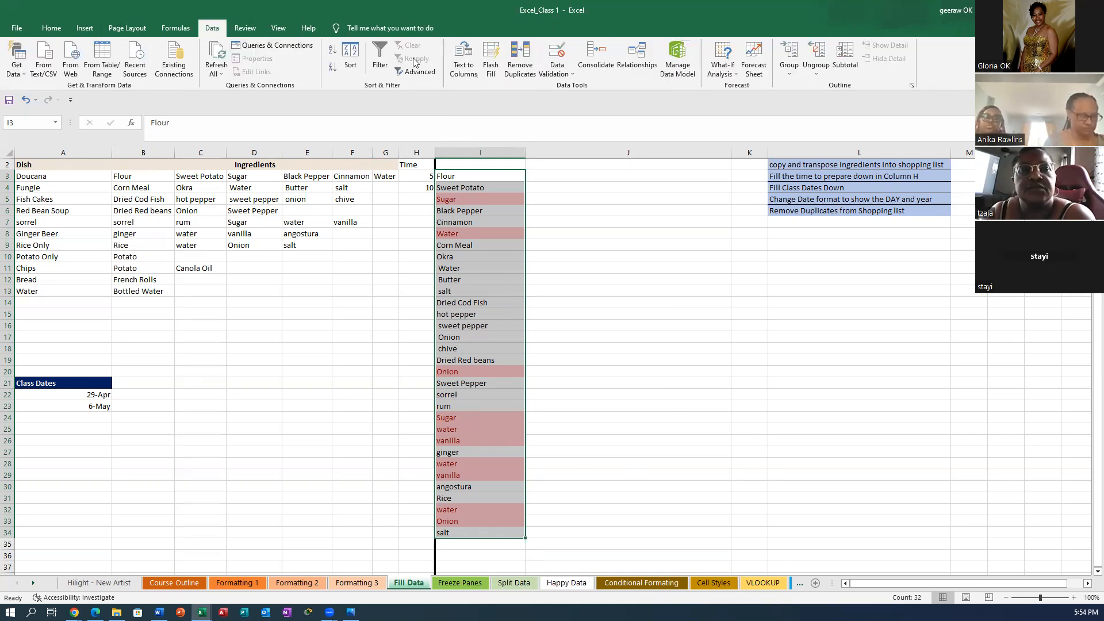
click(520, 58)
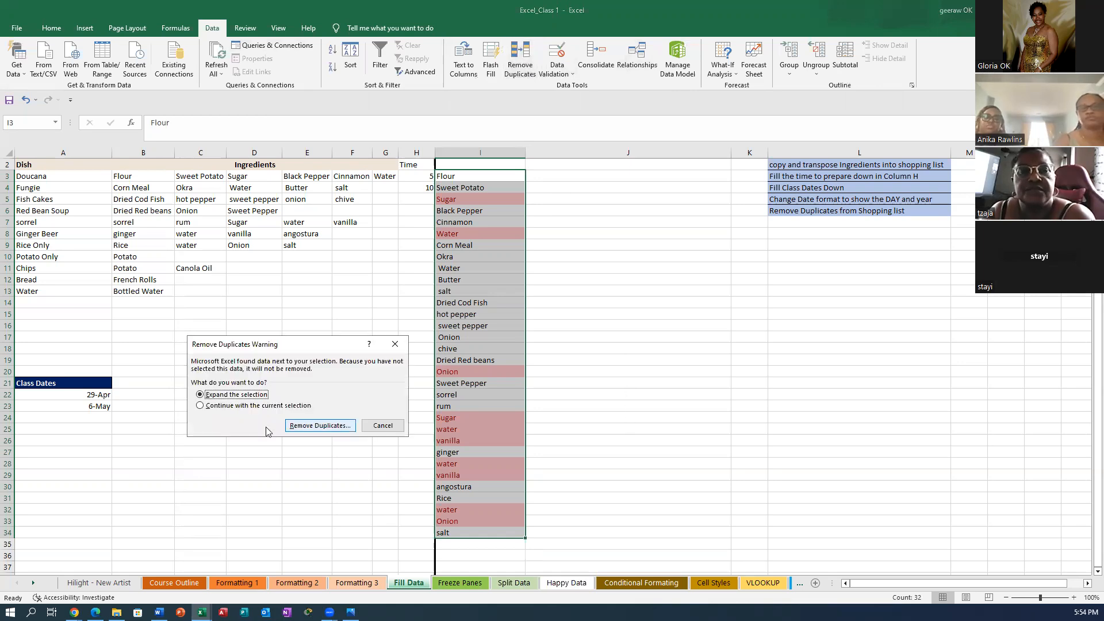
click(201, 406)
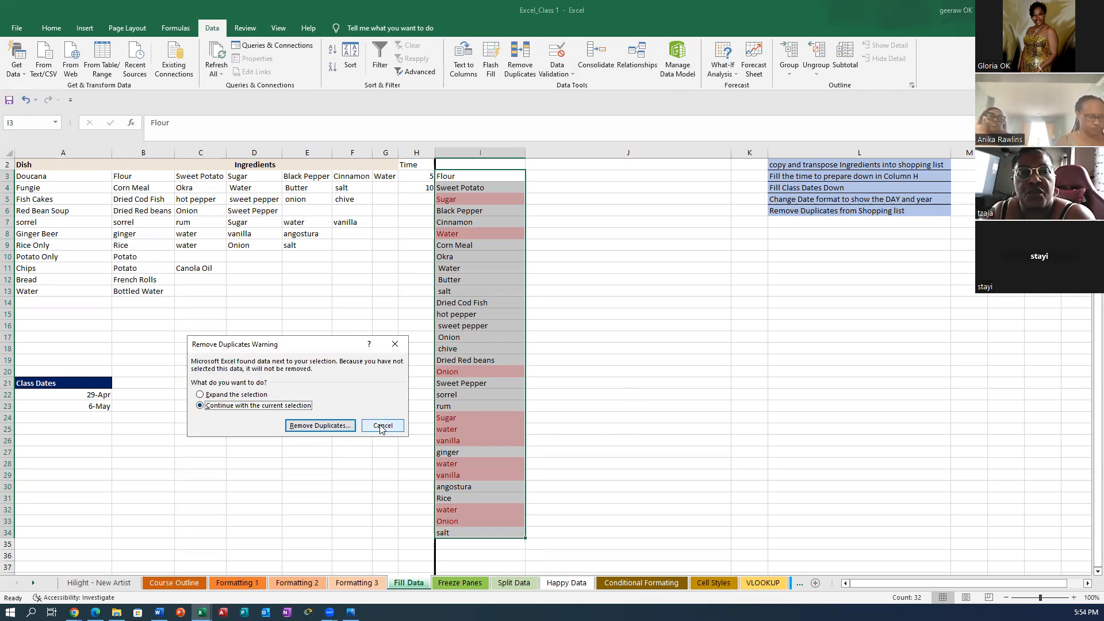
click(317, 428)
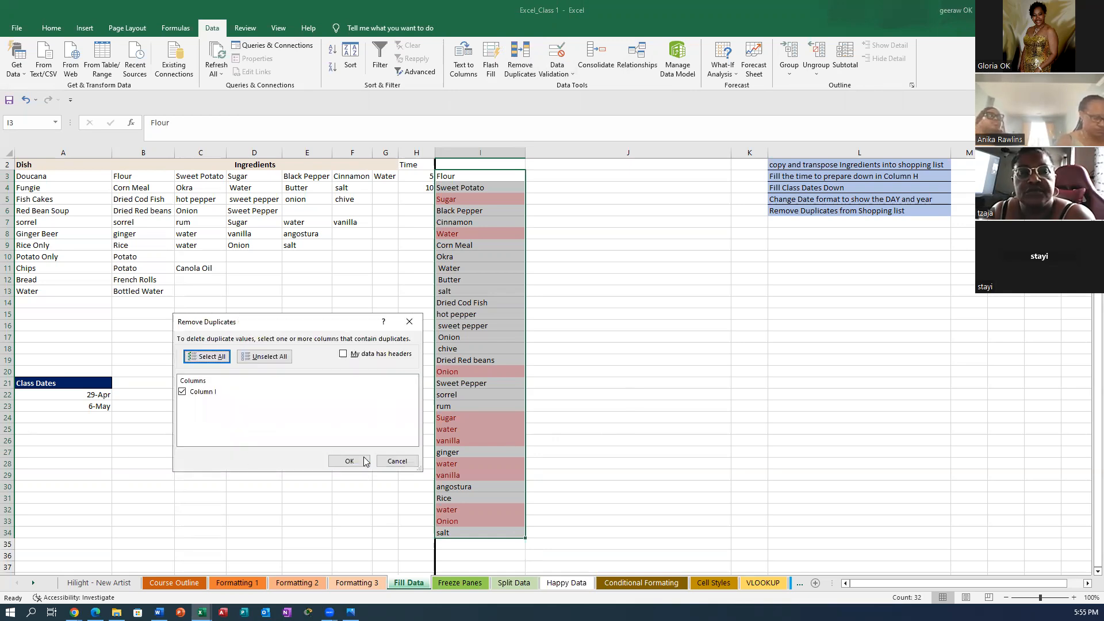
click(351, 460)
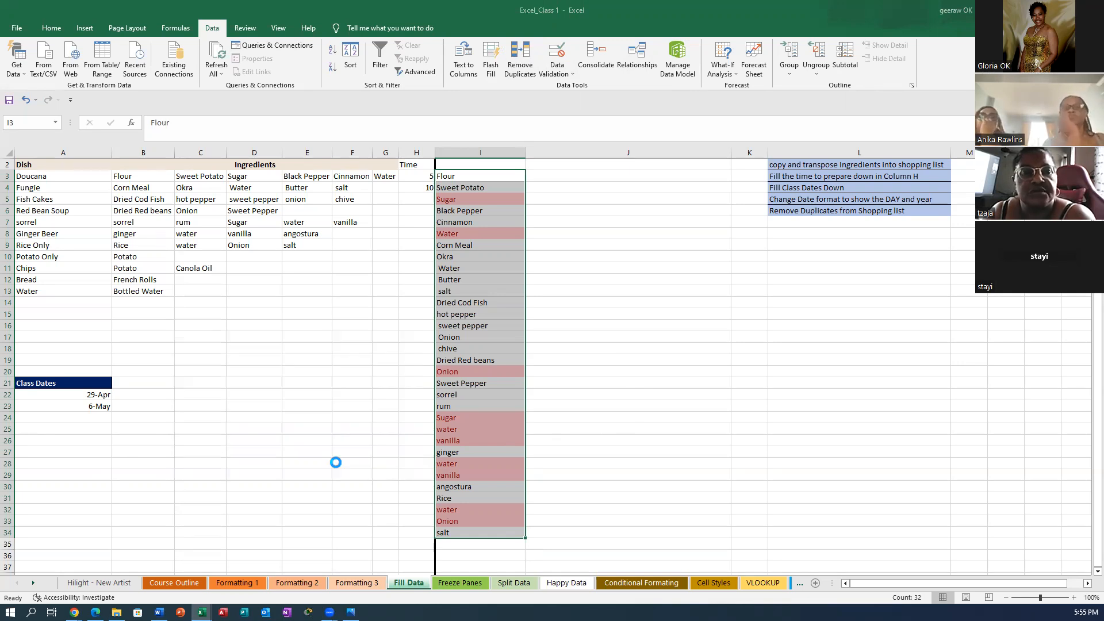
click(557, 340)
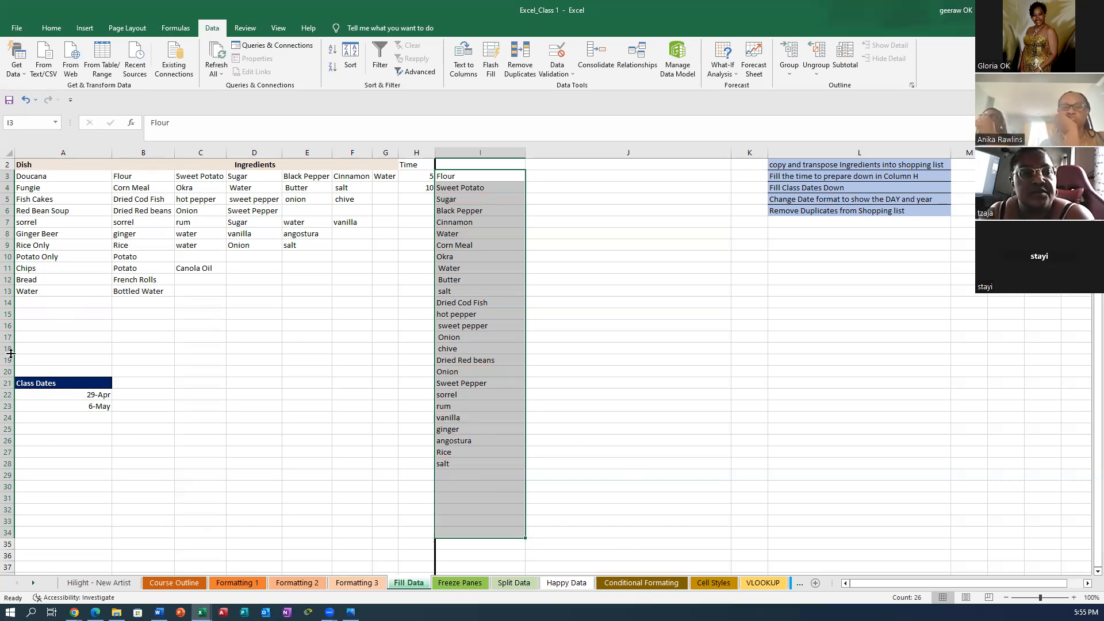
Insert seven blank rows above row 14, between the dish table and the Class Dates block.
drag(7, 304, 5, 366)
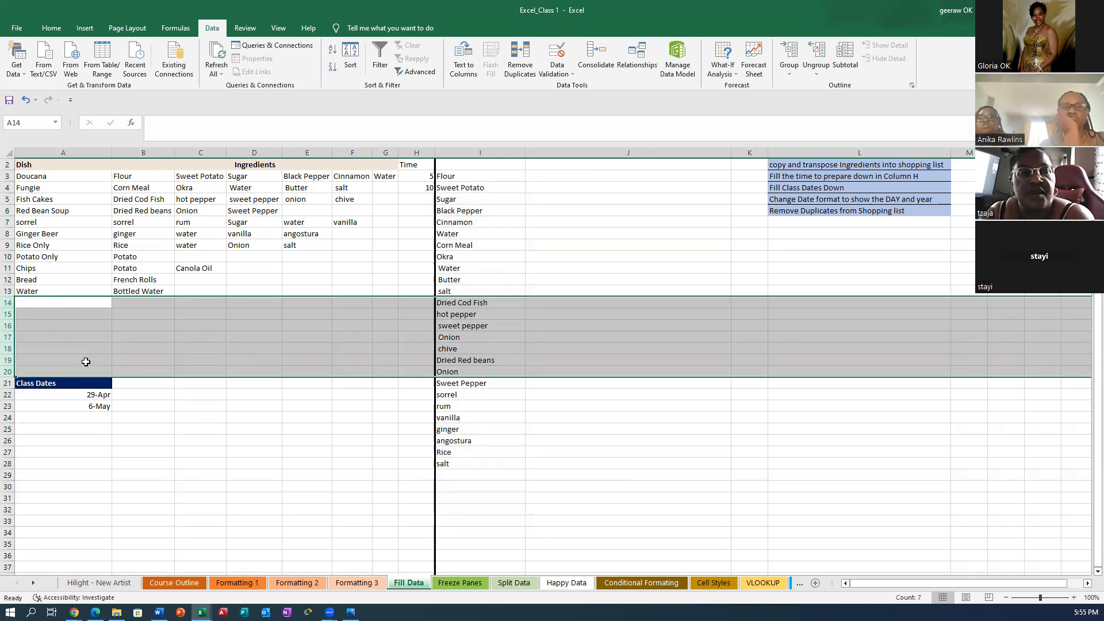
right_click(103, 338)
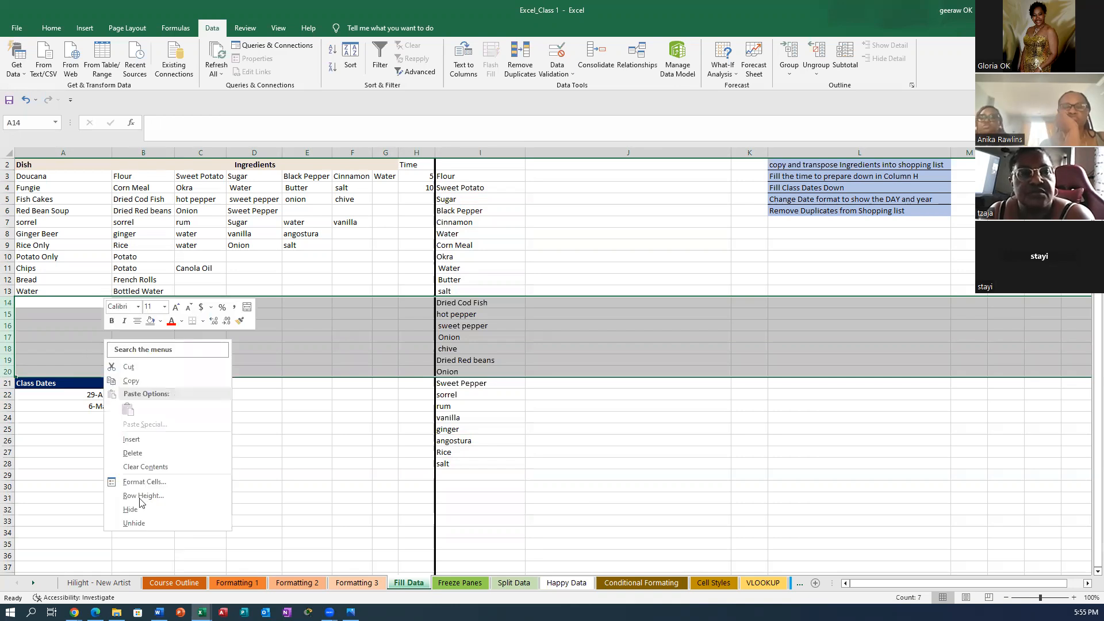
click(135, 440)
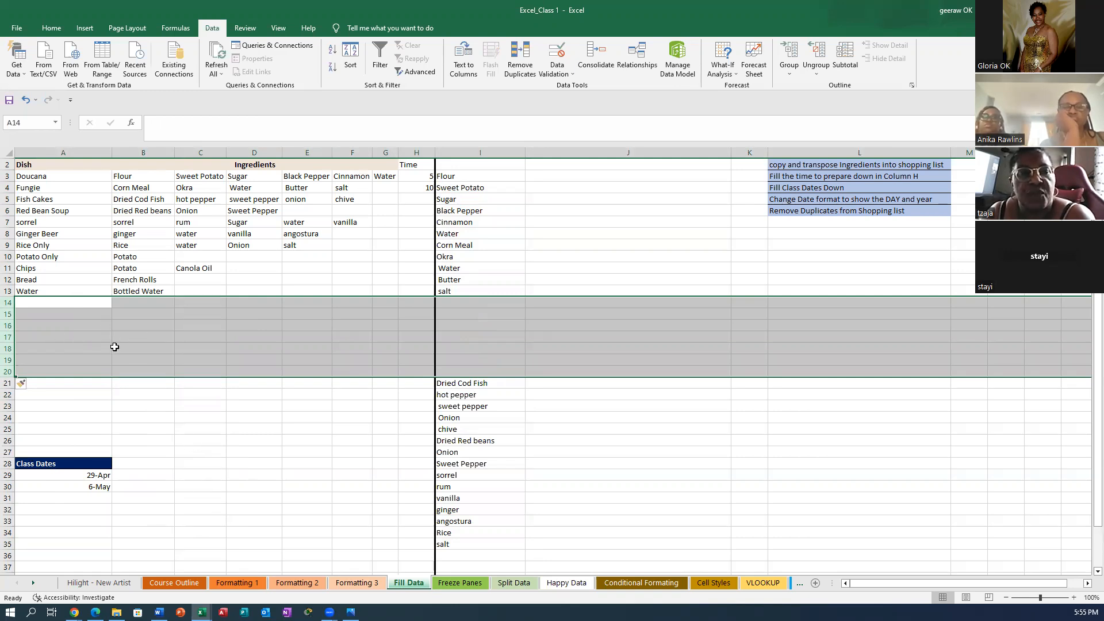
Fill the dish table in A3:H13 down through row 26, repeating the dishes and ingredients.
click(23, 405)
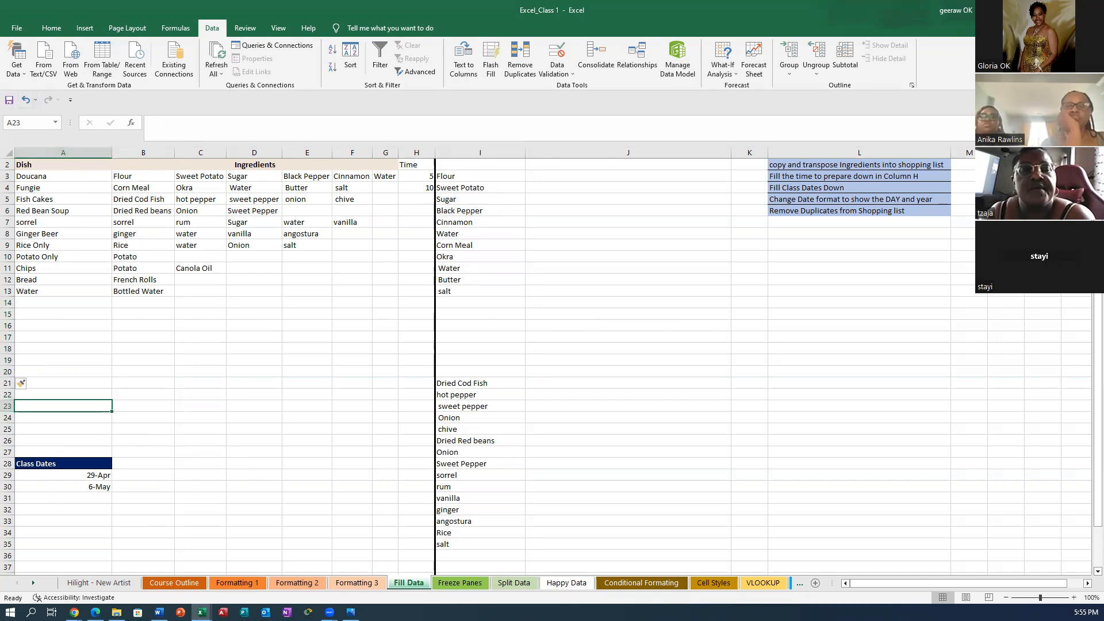
drag(28, 176, 425, 451)
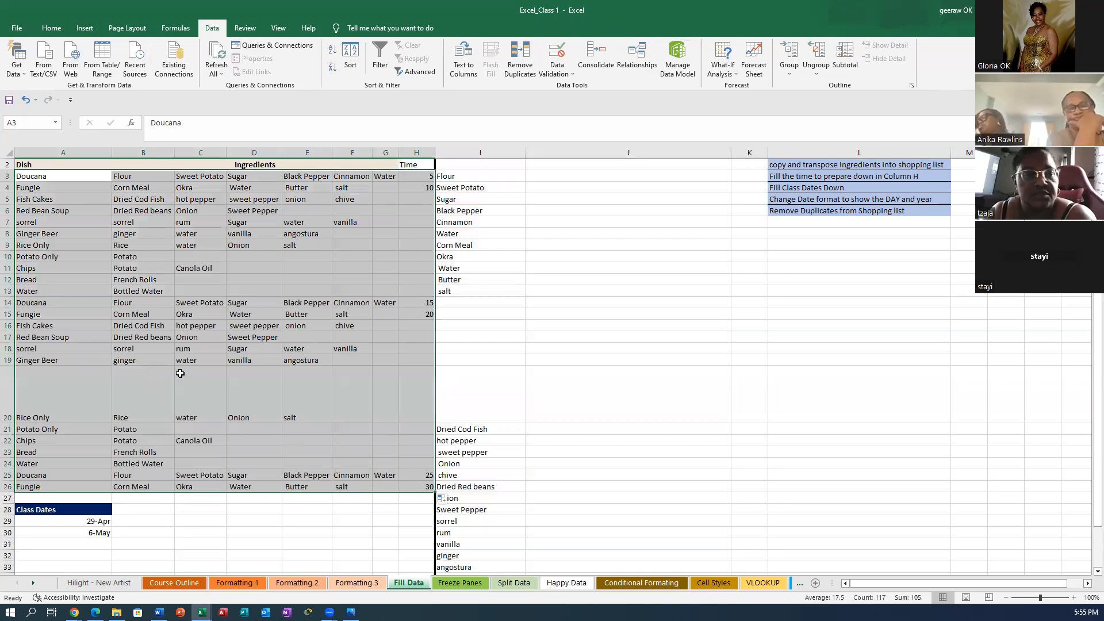
Remove duplicate rows from the dish table in A3:H26, comparing only Column A.
click(519, 69)
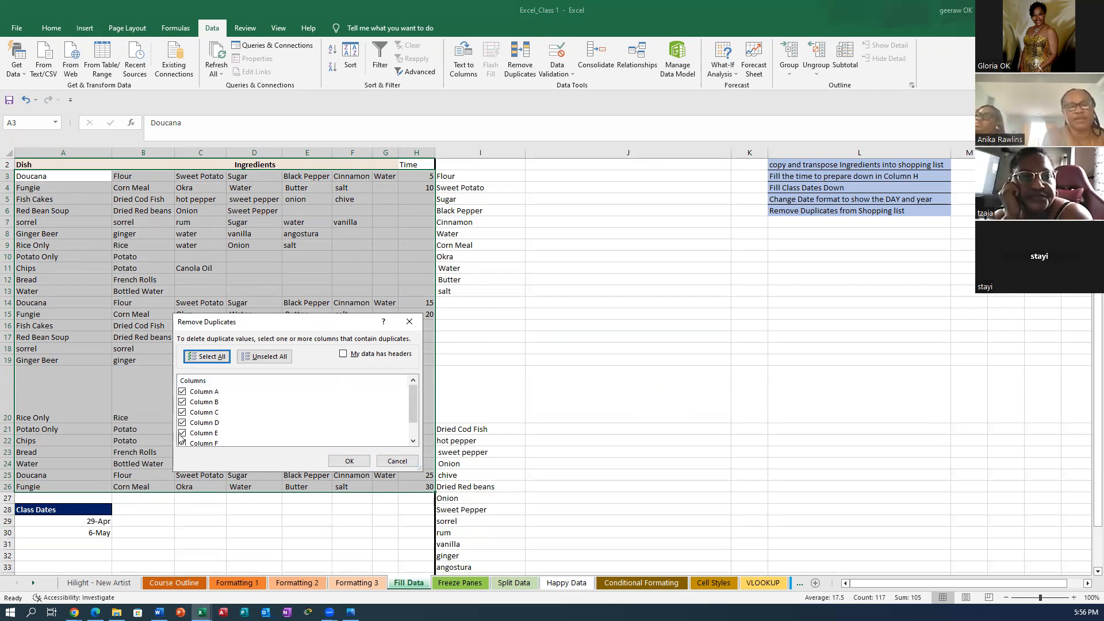
scroll(416, 417, down, 1)
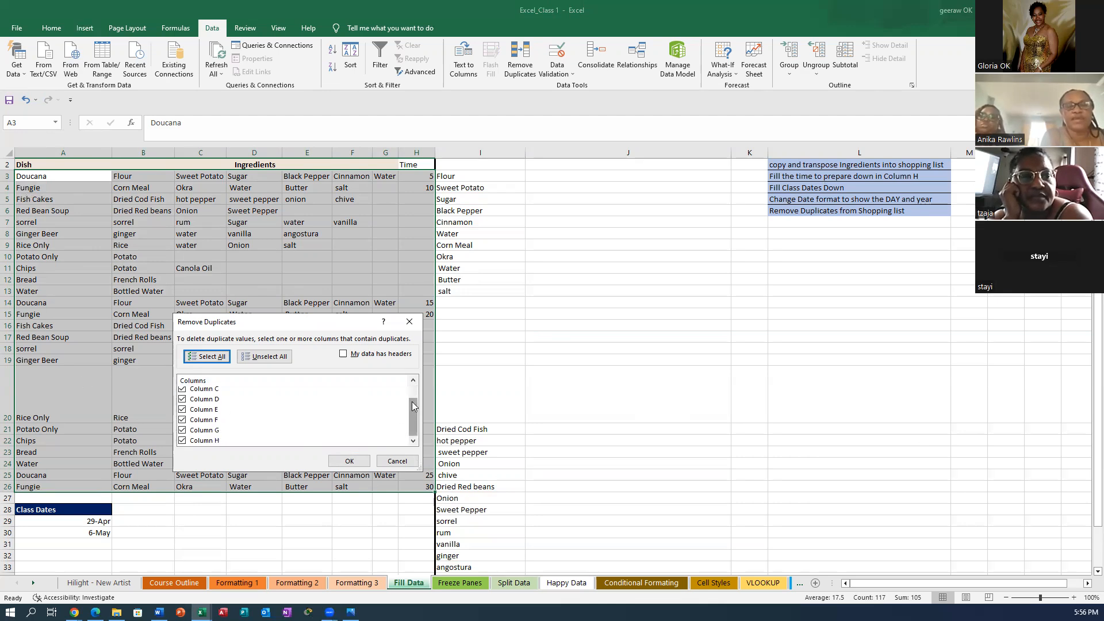
scroll(411, 402, up, 1)
click(182, 402)
click(182, 412)
click(182, 423)
click(182, 433)
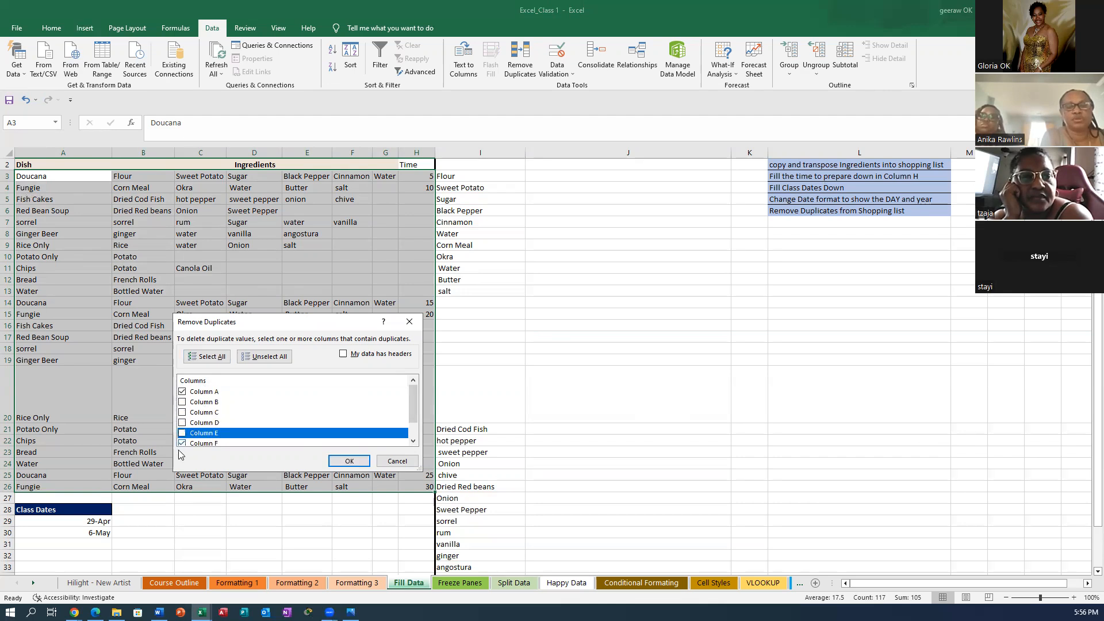
click(189, 444)
click(183, 444)
scroll(178, 442, down, 1)
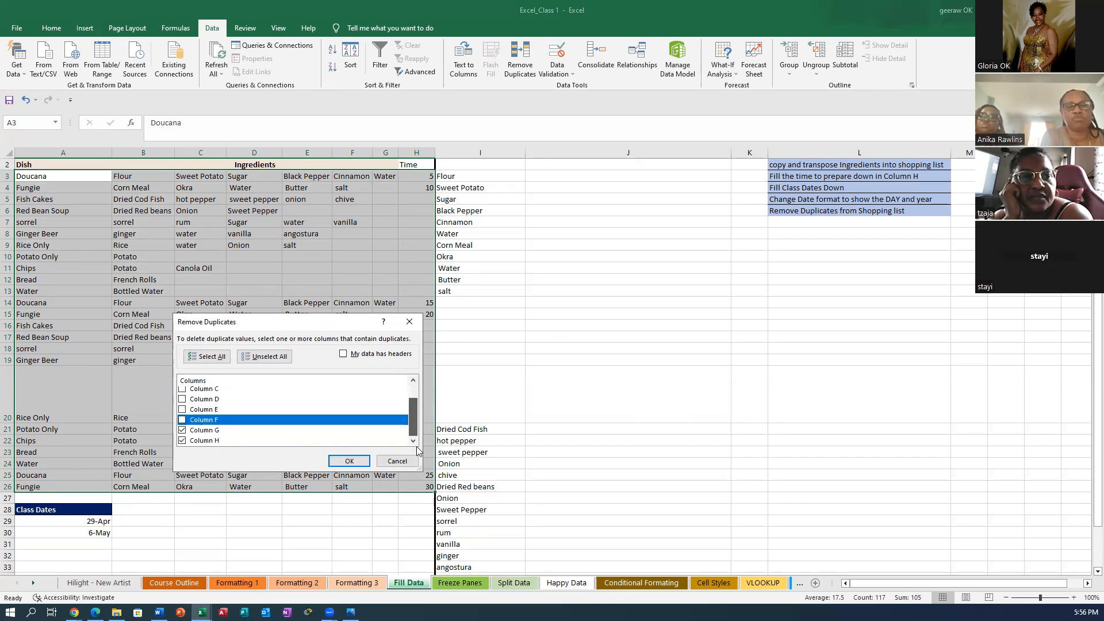
click(182, 431)
click(182, 440)
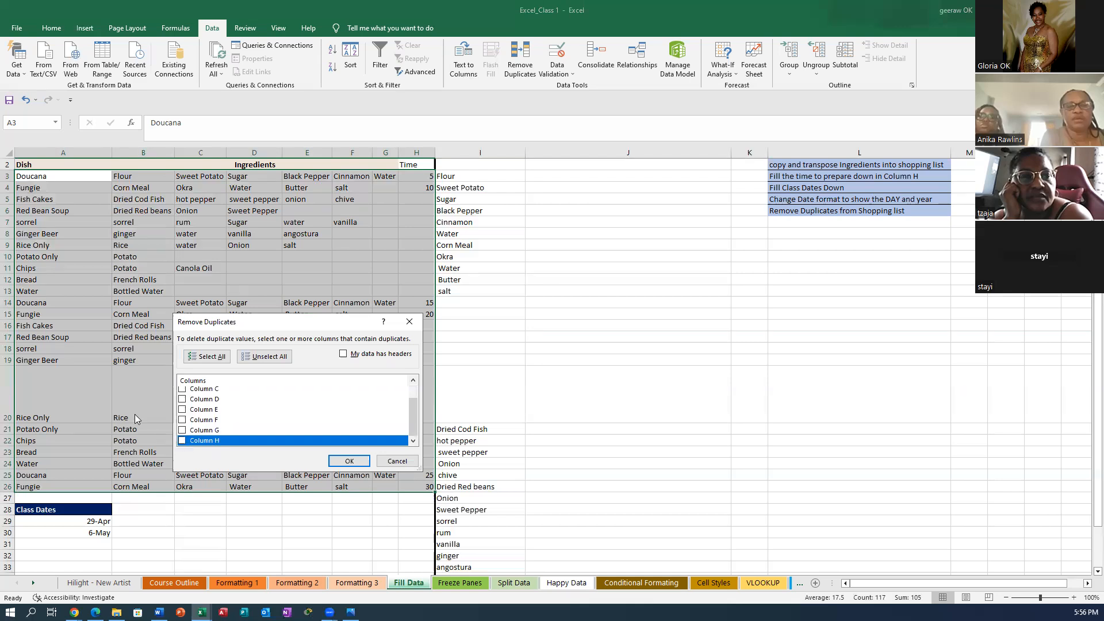
scroll(412, 419, up, 1)
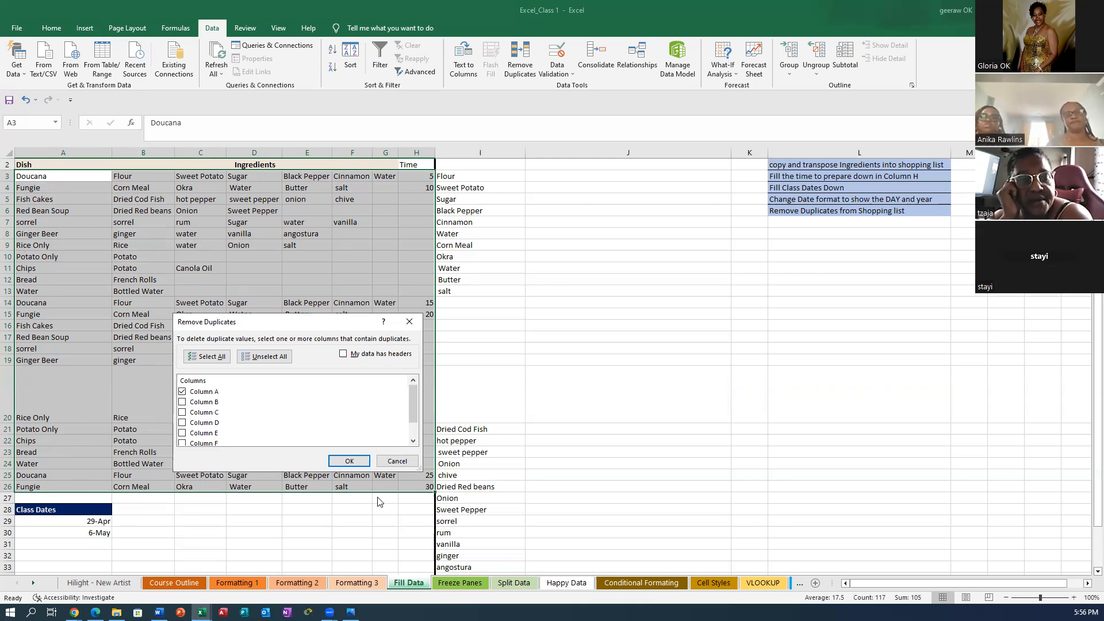
click(349, 461)
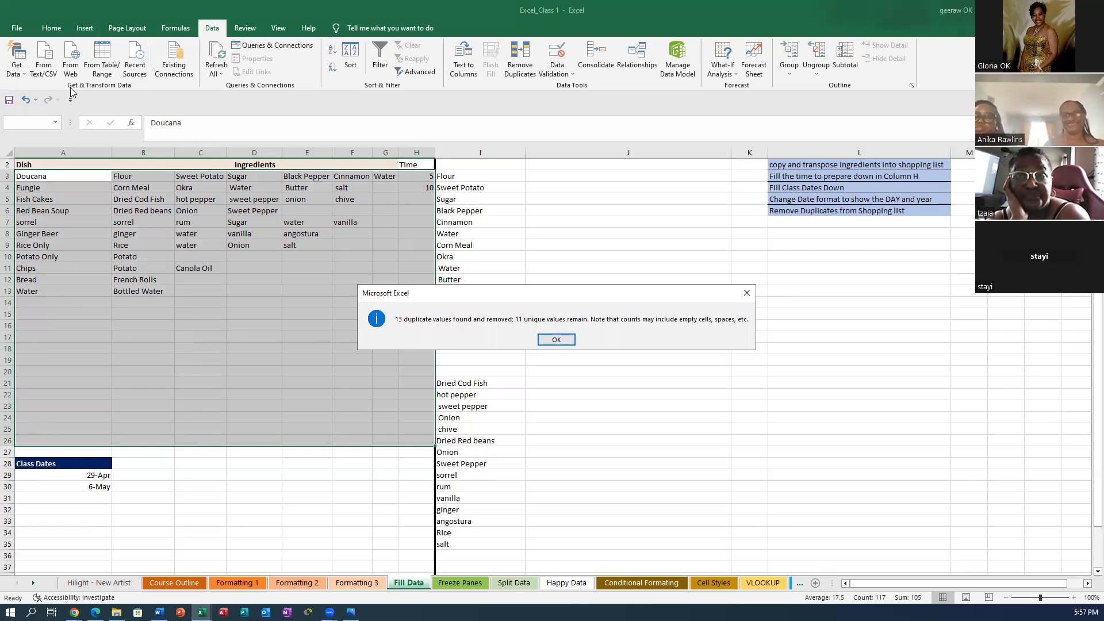
click(557, 340)
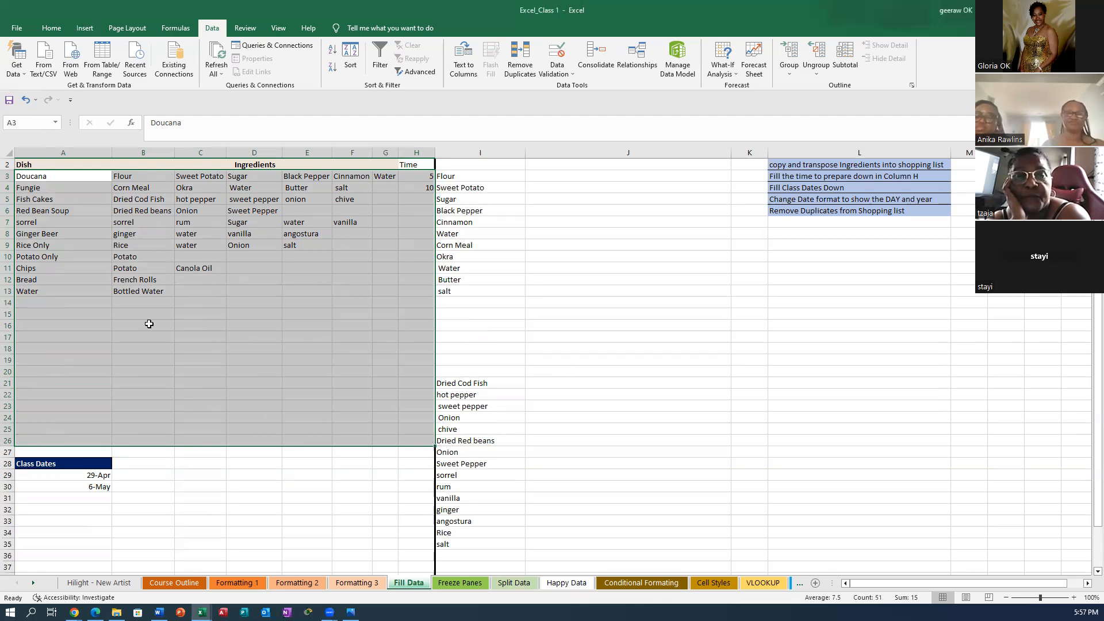
Undo the duplicate row removal and try removing duplicates from A3:A26 with the selection expanded.
click(26, 101)
drag(37, 175, 26, 483)
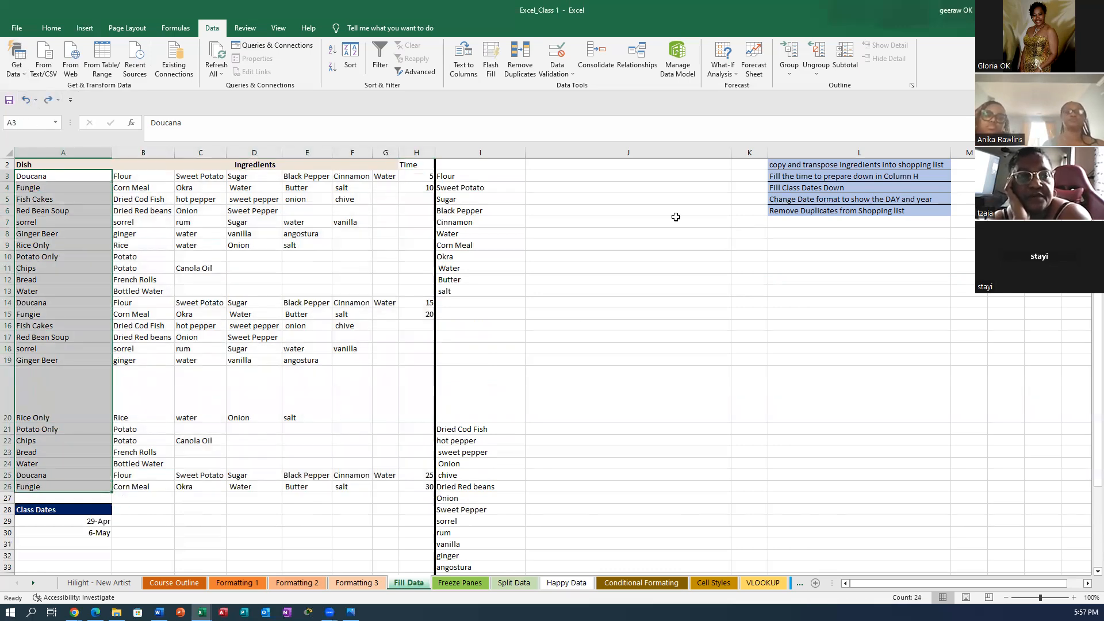
click(520, 58)
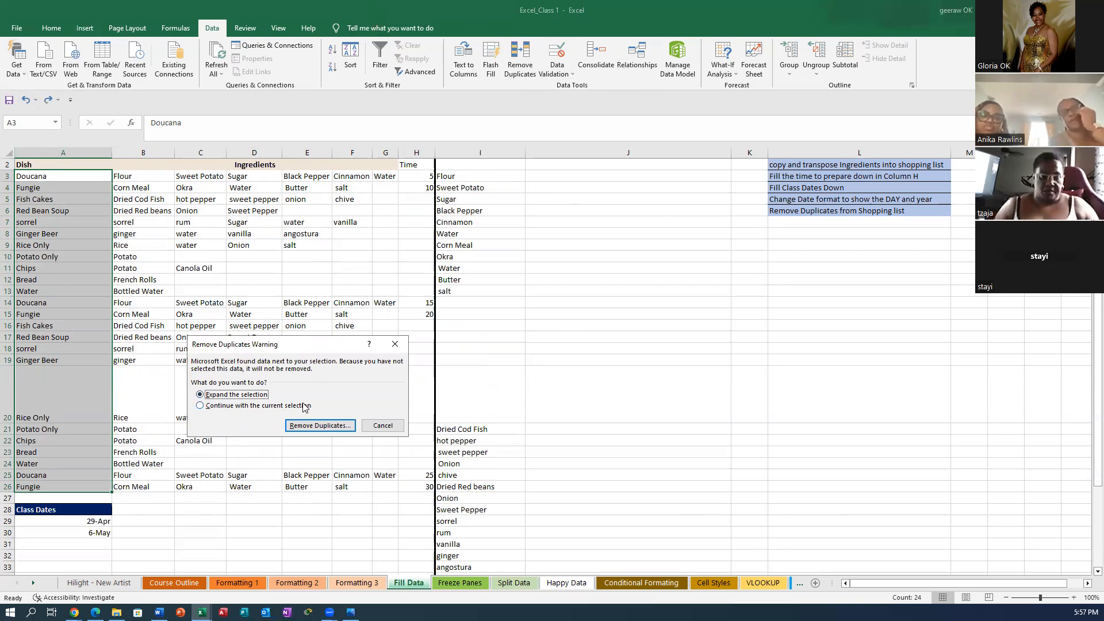
click(331, 427)
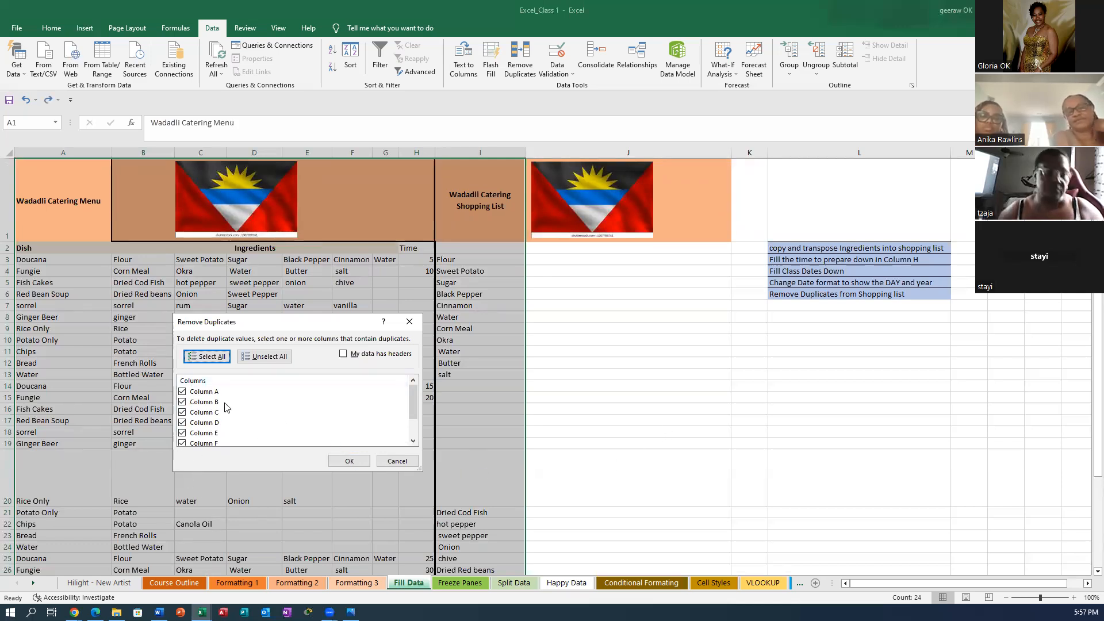
click(398, 461)
click(253, 421)
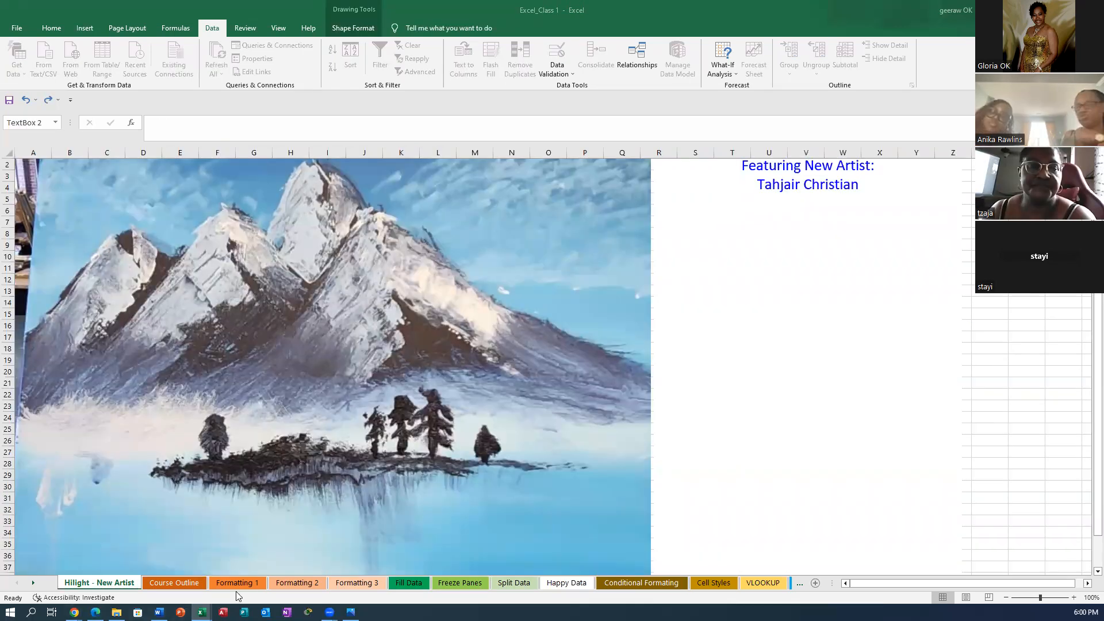
Shade the copy, paste special and transpose topic in A17 of the Course Outline sheet gray.
click(173, 582)
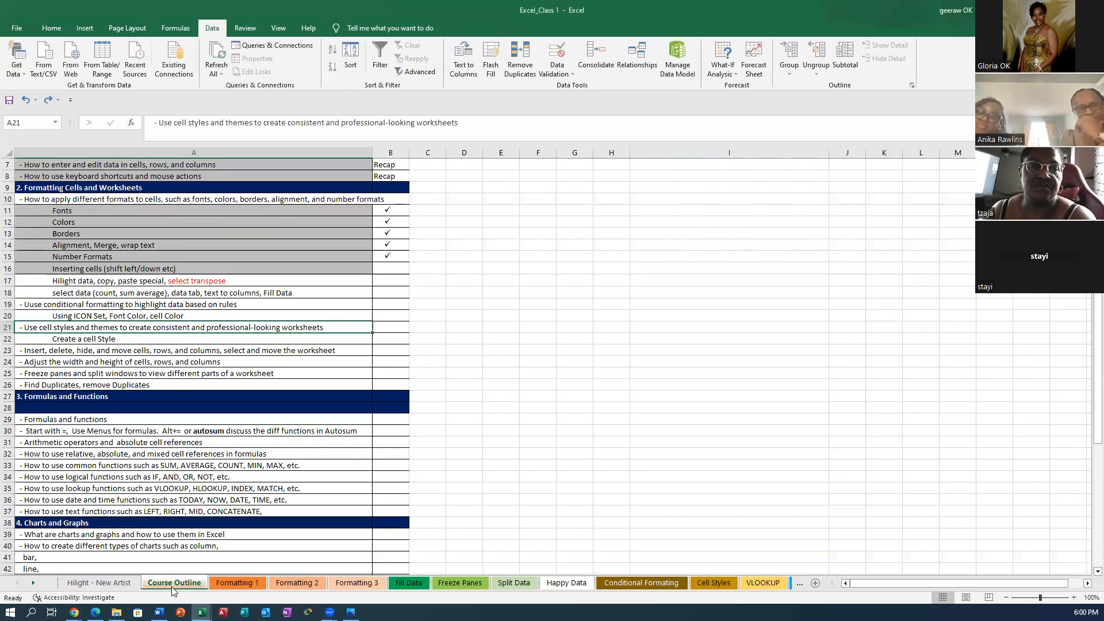
click(103, 283)
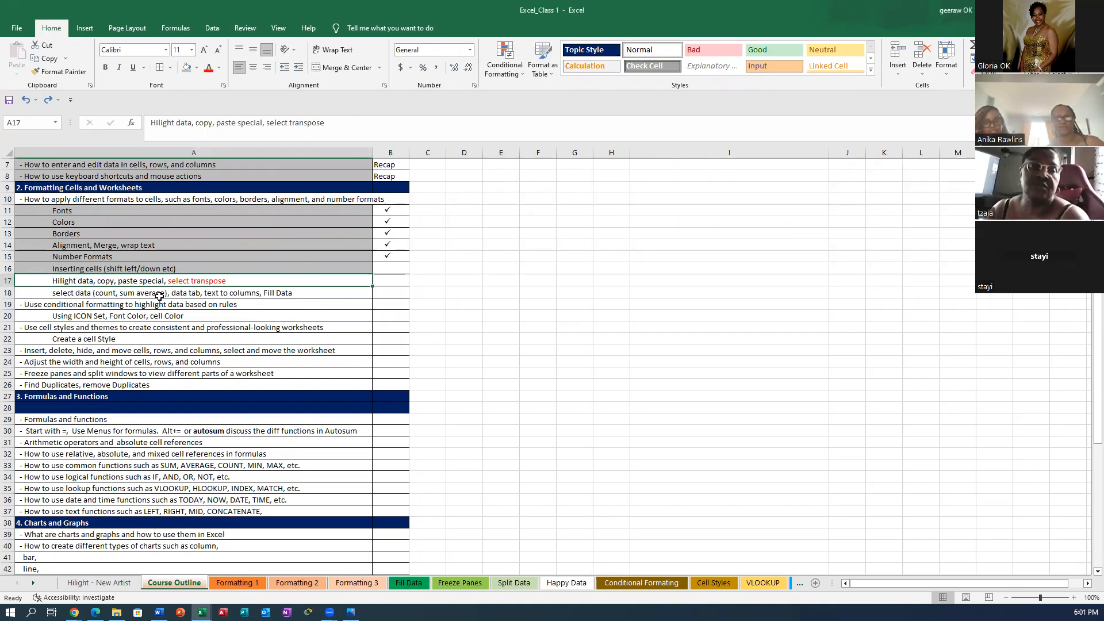
click(109, 295)
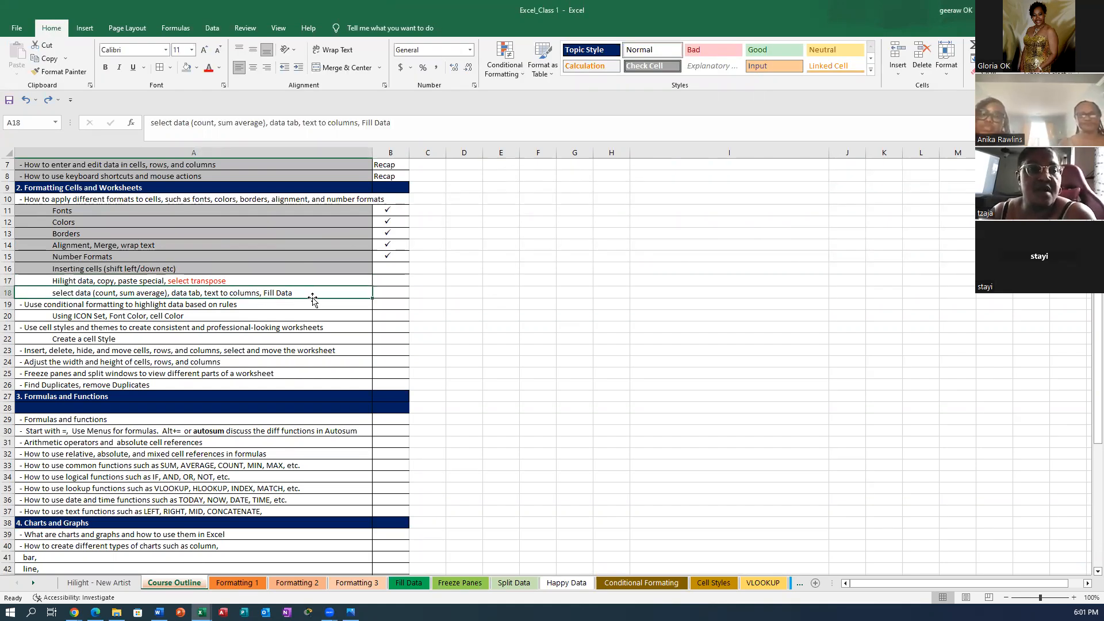
click(80, 278)
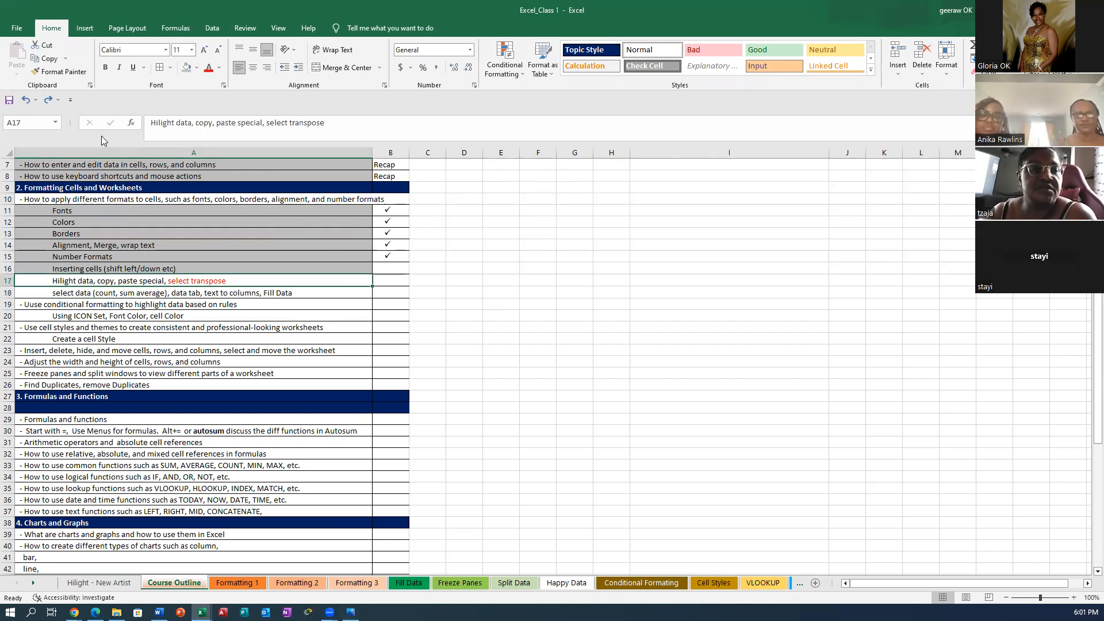
click(187, 67)
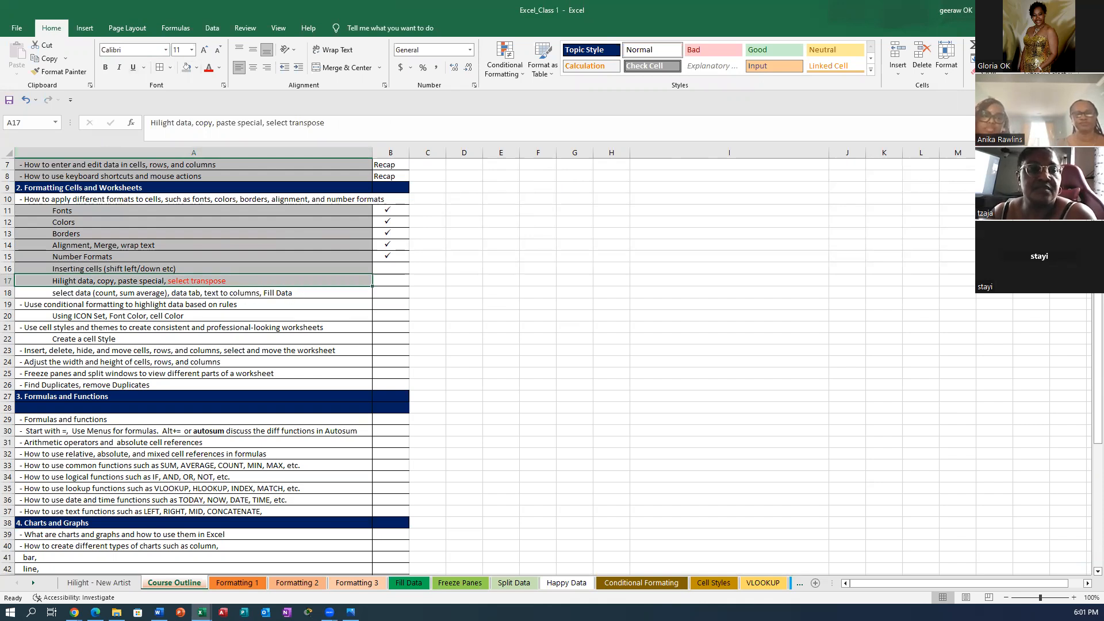
Copy the names in A2:A11 of the Formatting 3 sheet into the Split Cells table starting at A19.
click(356, 583)
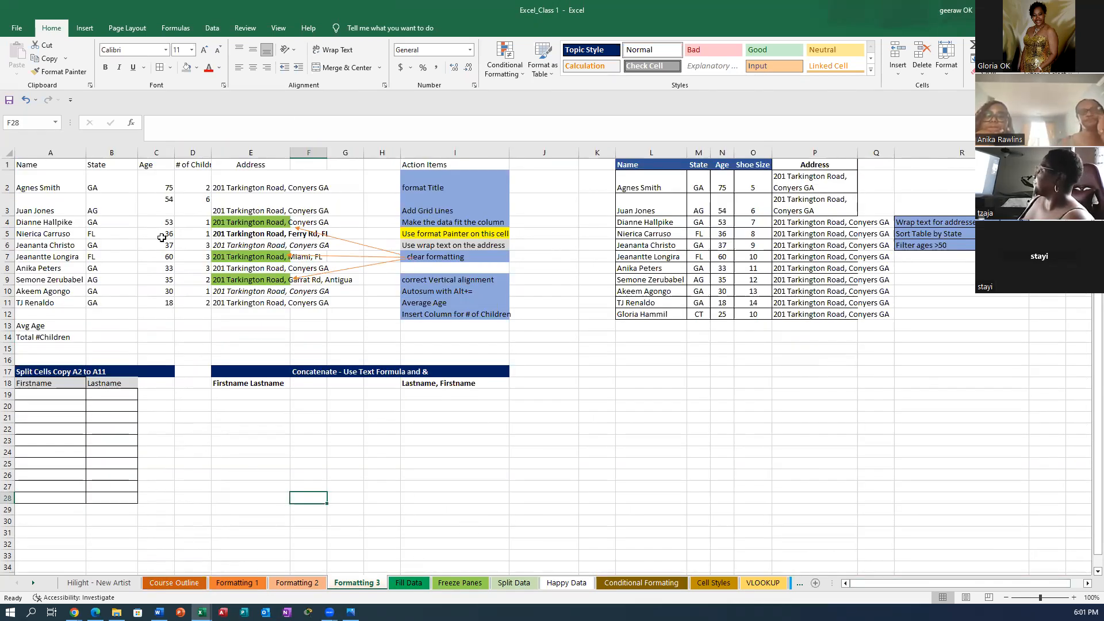
drag(43, 183, 39, 297)
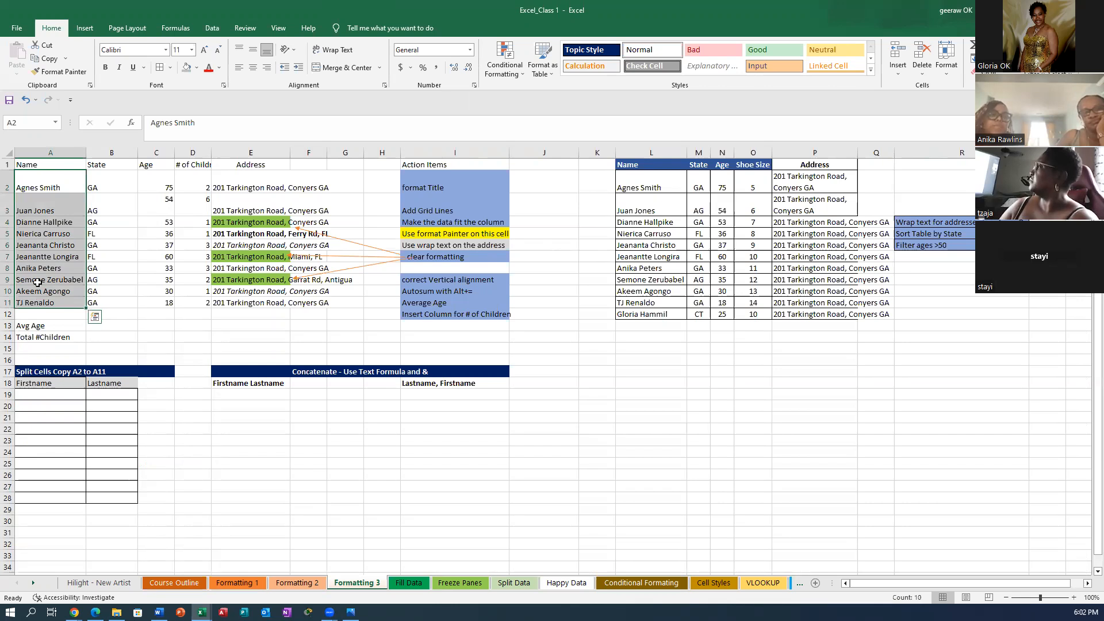
right_click(38, 211)
click(72, 258)
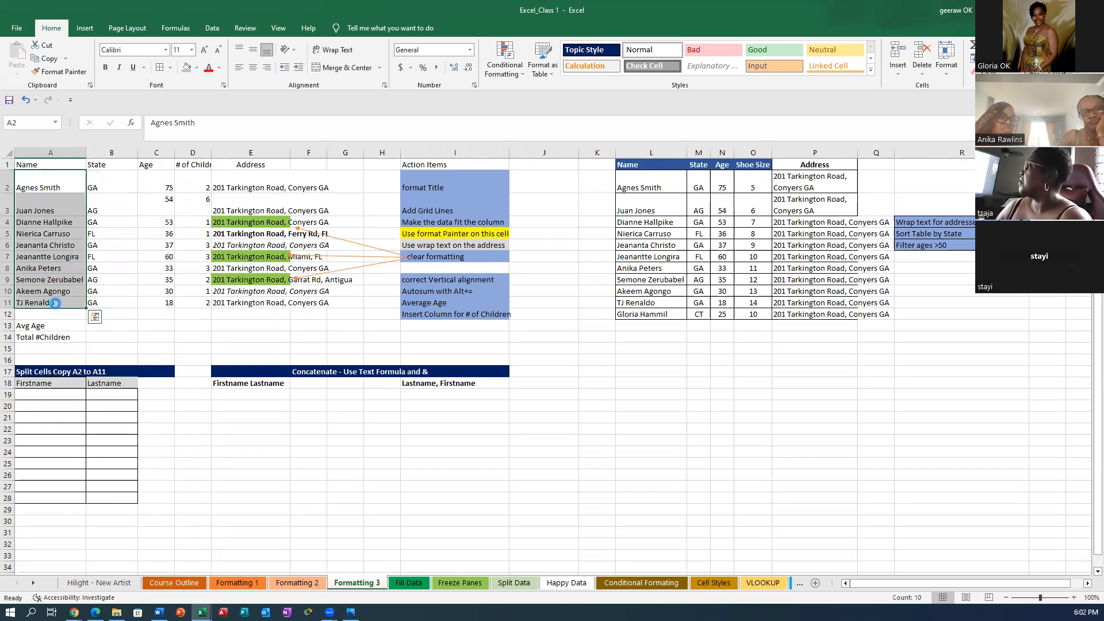
click(34, 394)
key(Return)
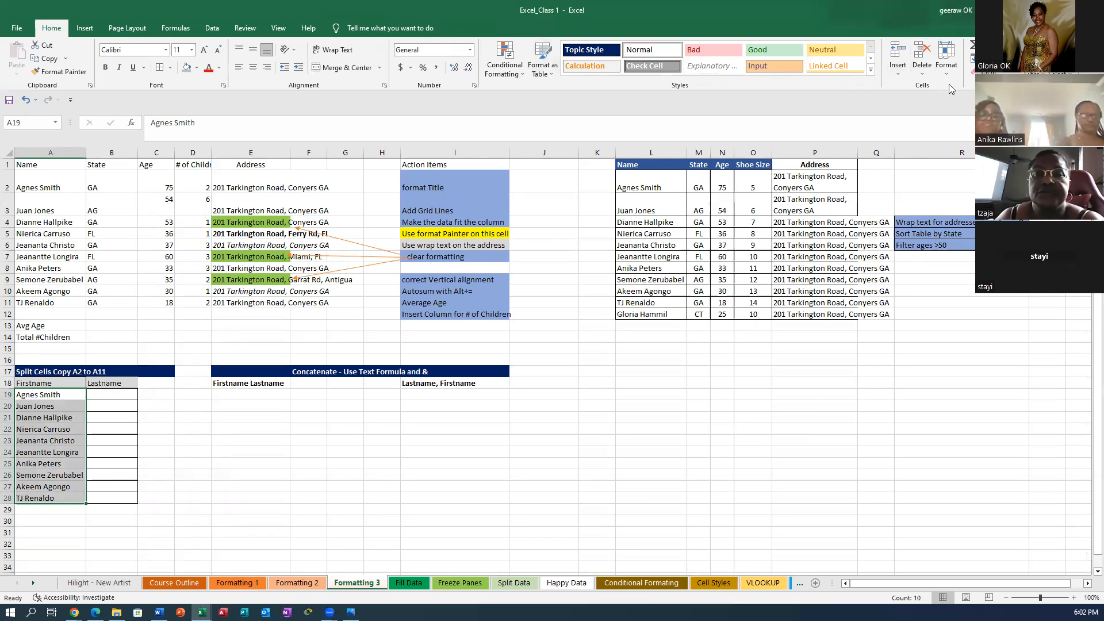
Split the names in A19:A28 into Firstname and Lastname columns using Text to Columns, delimited by Space instead of Tab, replacing existing data.
click(212, 28)
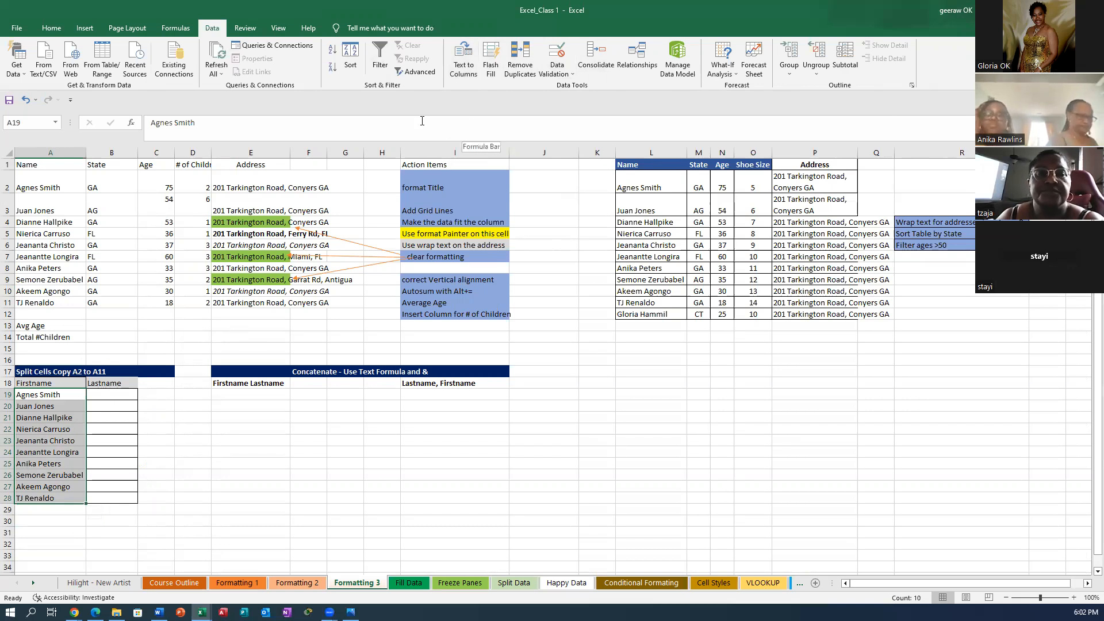
click(463, 60)
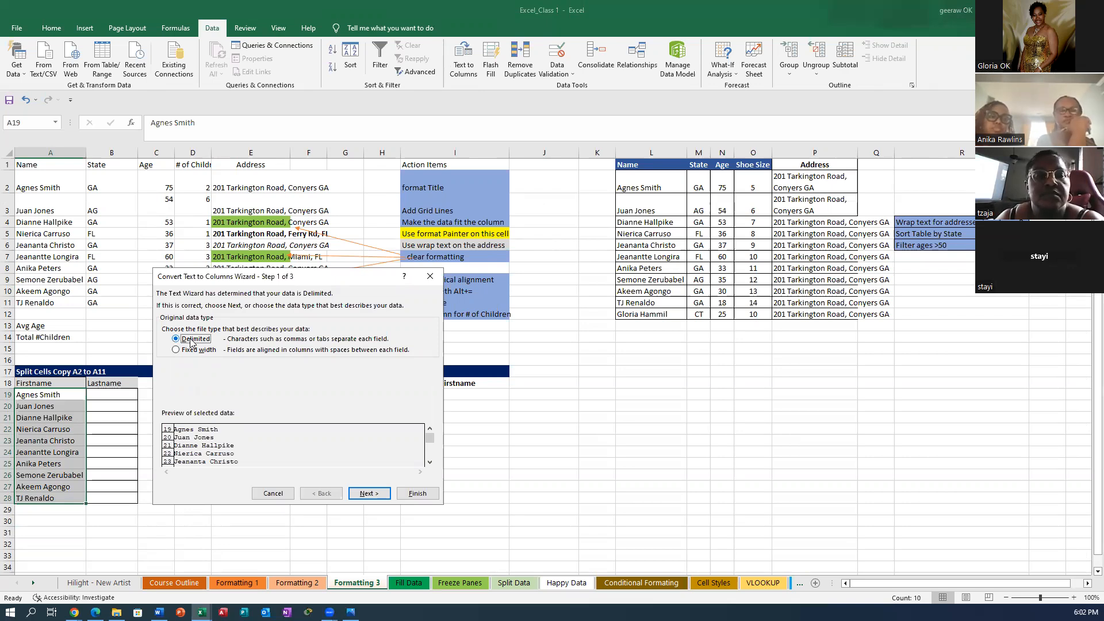
click(369, 496)
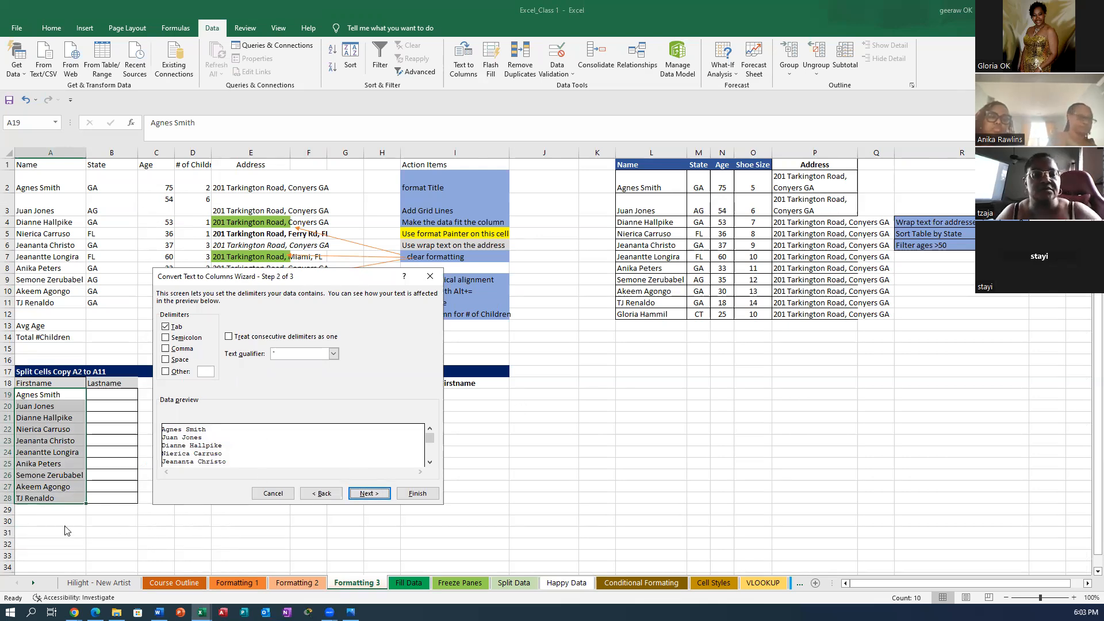
click(167, 360)
click(166, 326)
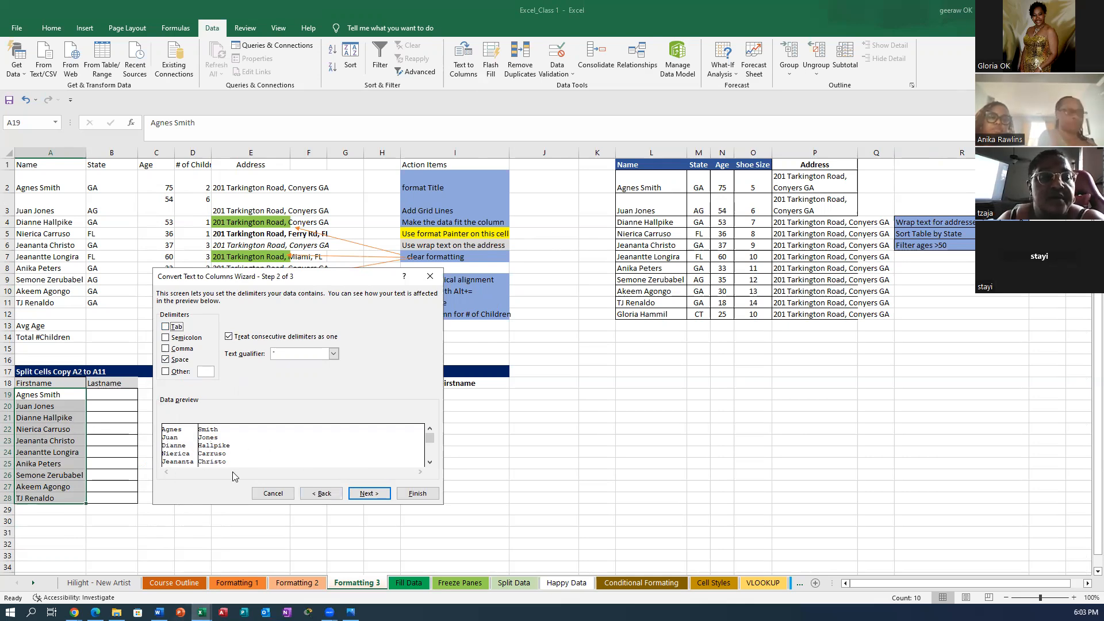
click(368, 495)
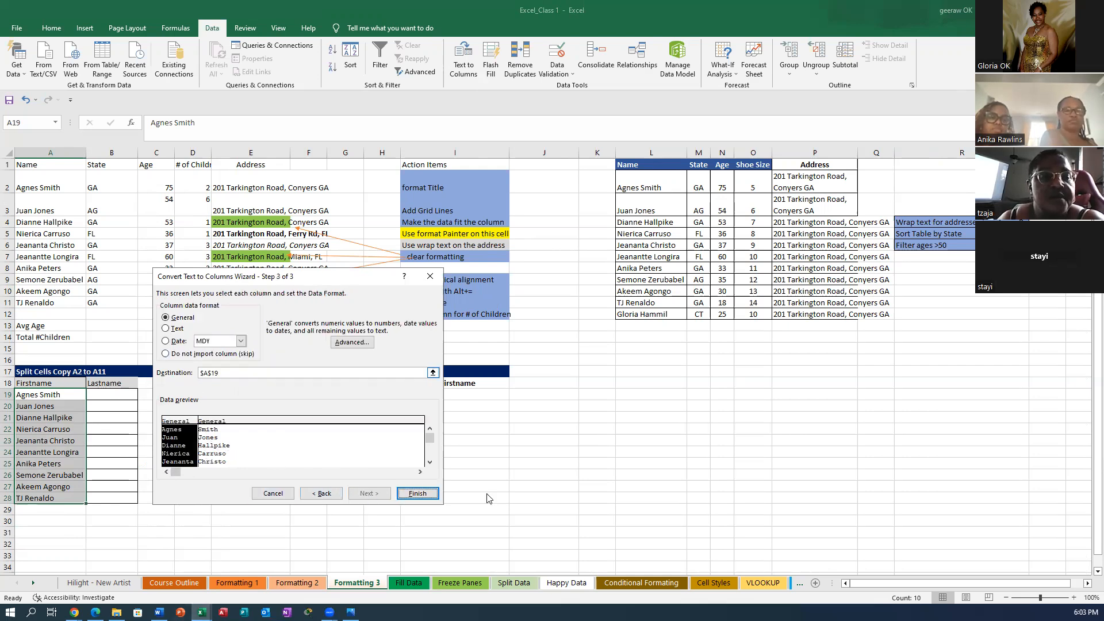
click(418, 494)
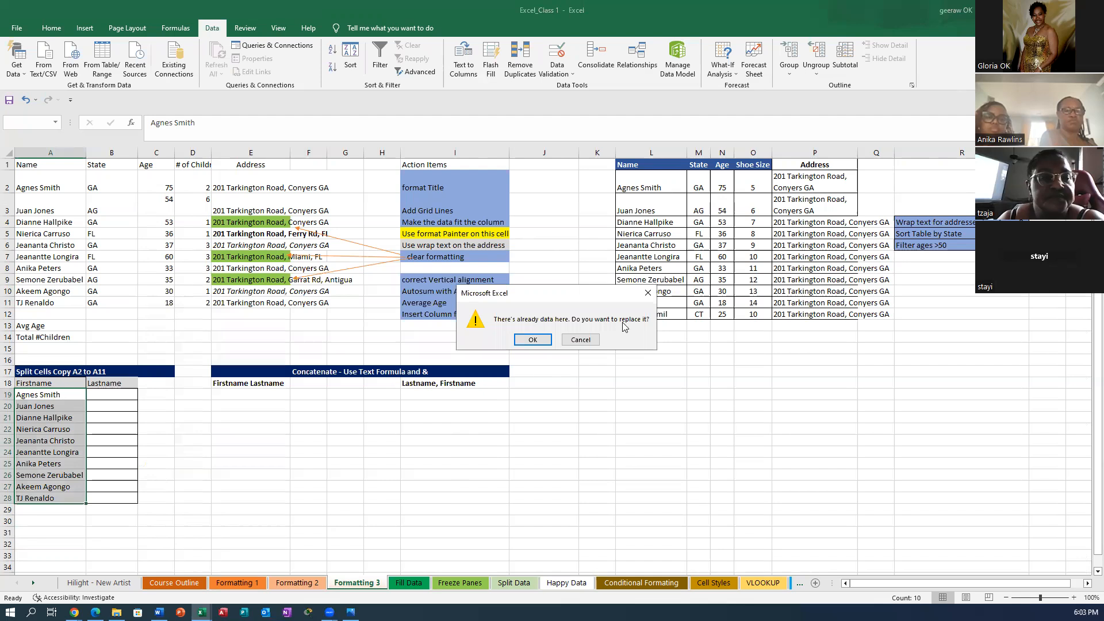
click(541, 340)
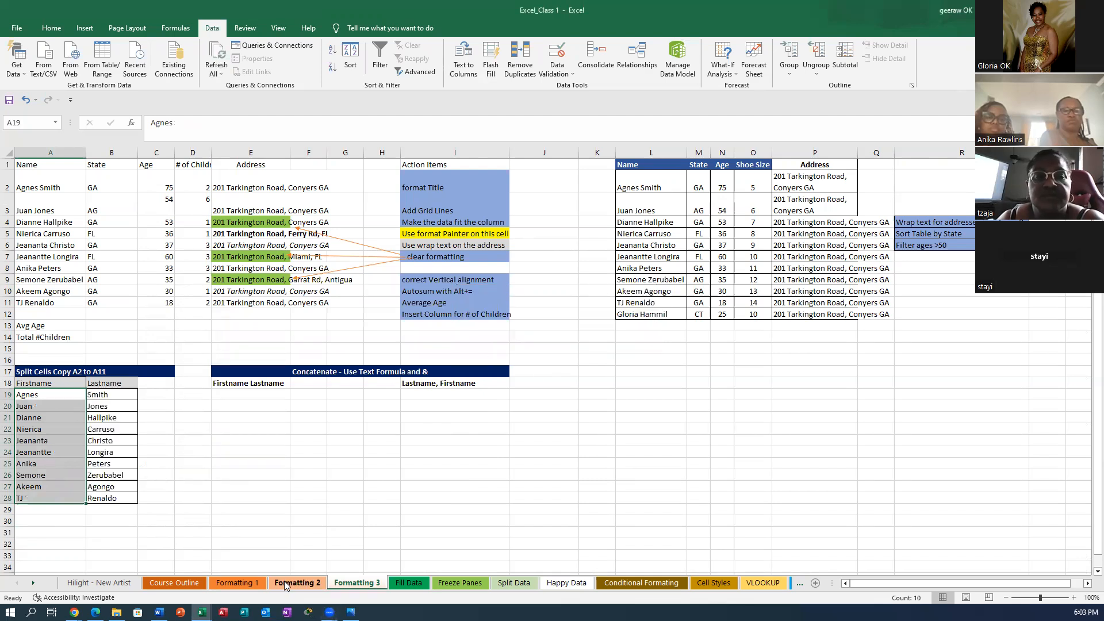
click(348, 482)
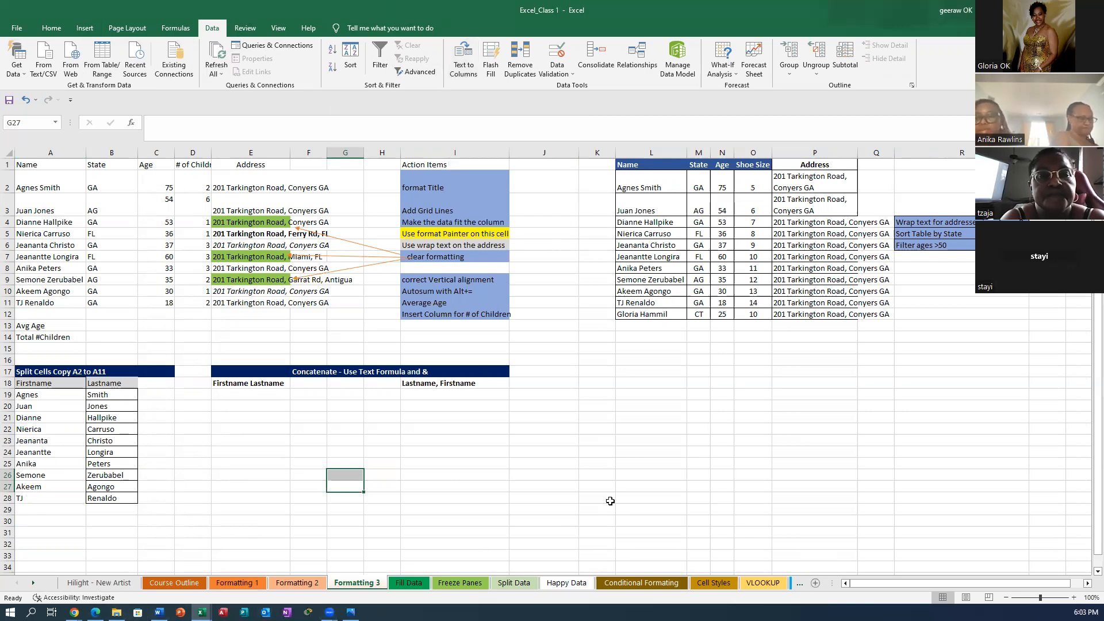
click(246, 451)
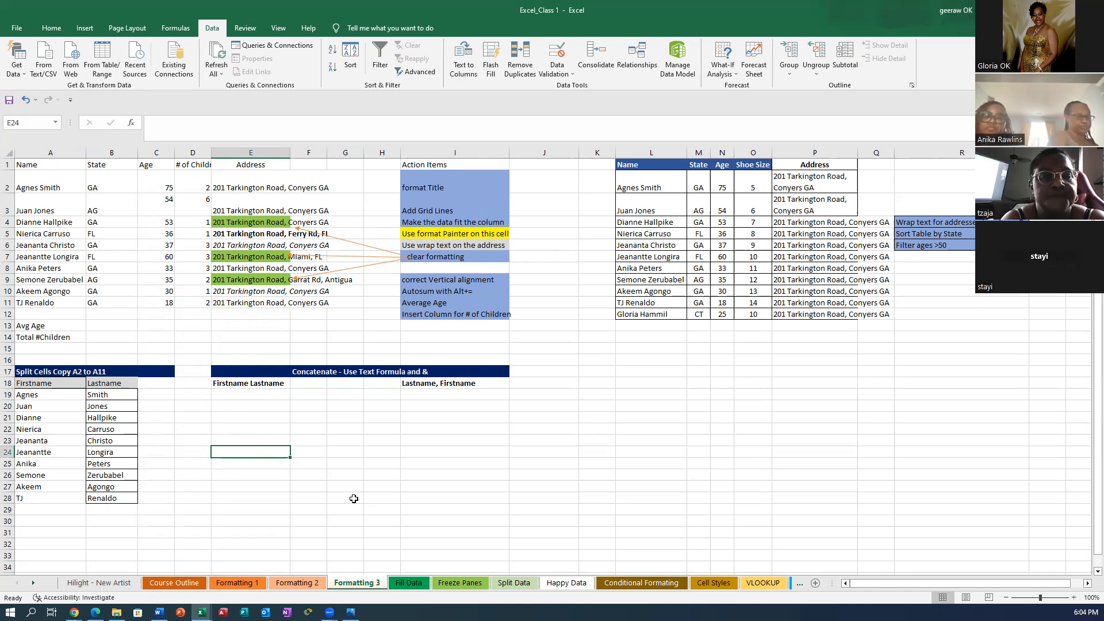
click(244, 394)
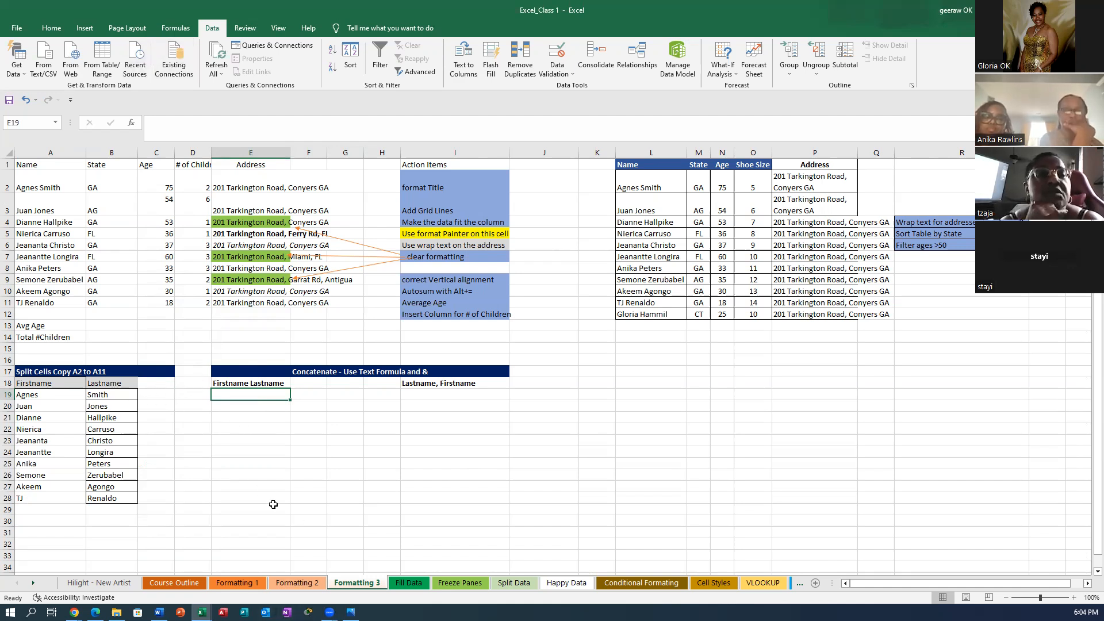
text(=)
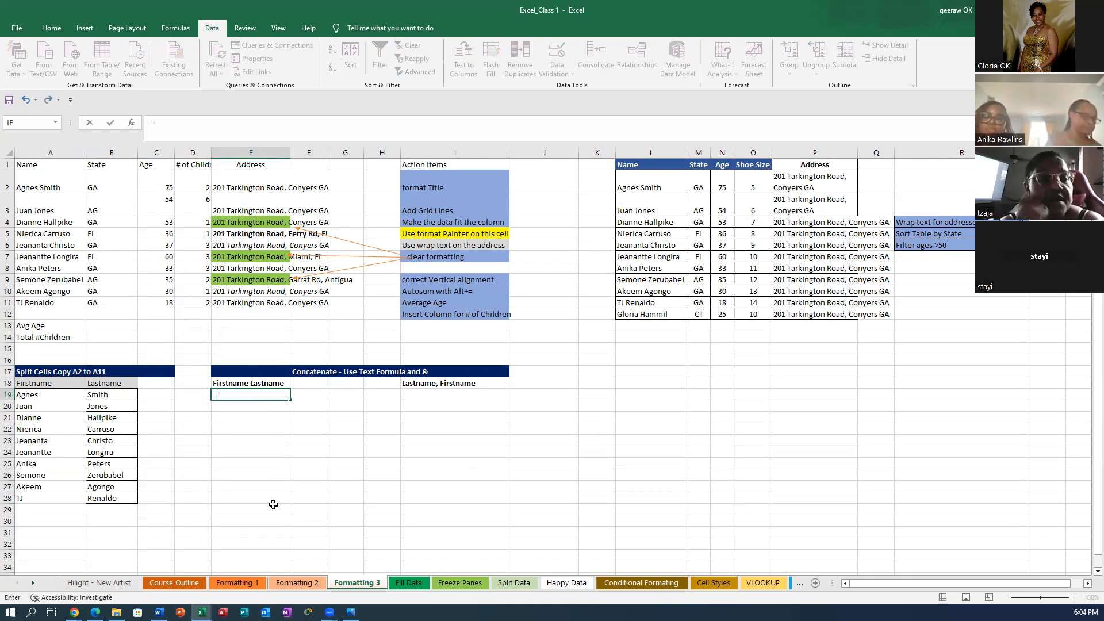
text(conca)
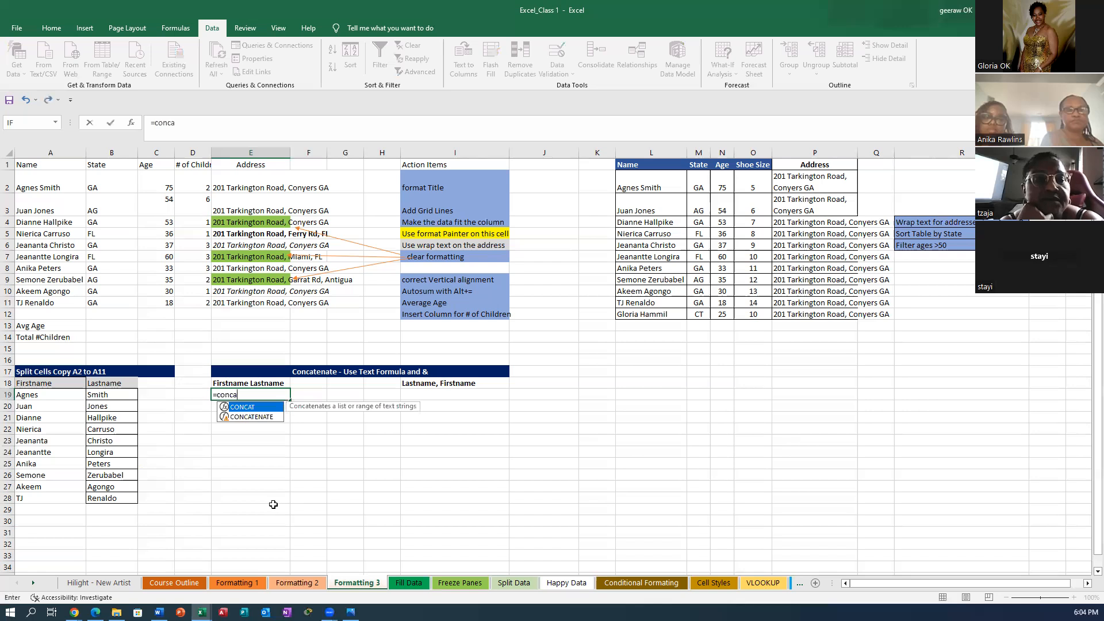
key(BackSpace)
key(BackSpace)
key(BackSpace)
key(BackSpace)
key(BackSpace)
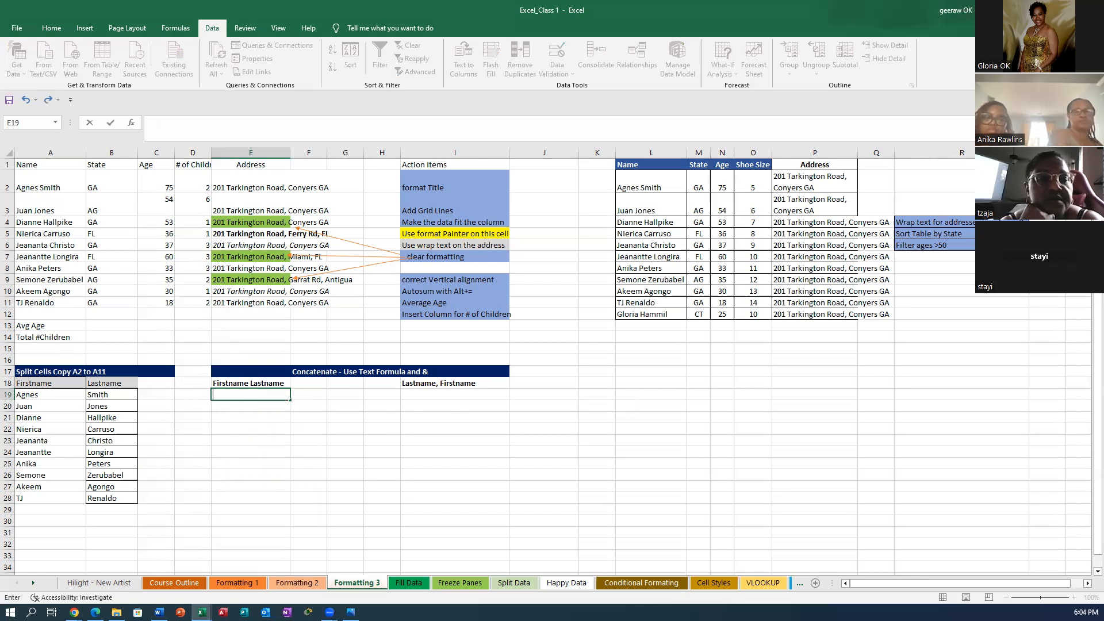
Join the first and last name in E19 with a CONCAT function whose arguments are A19, " " and B19.
click(175, 28)
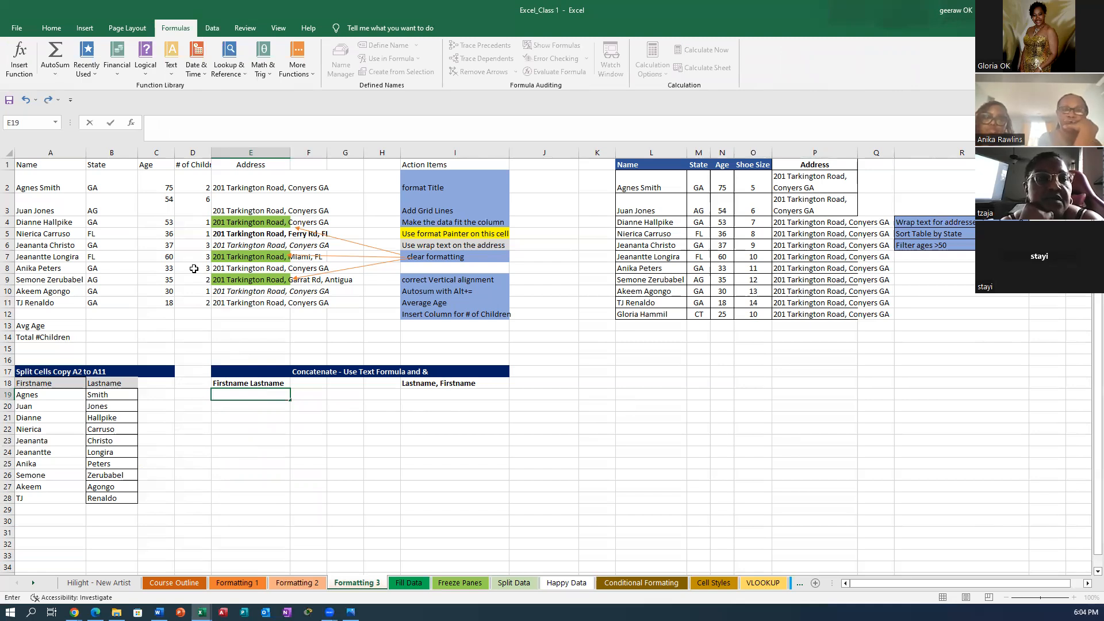
click(173, 75)
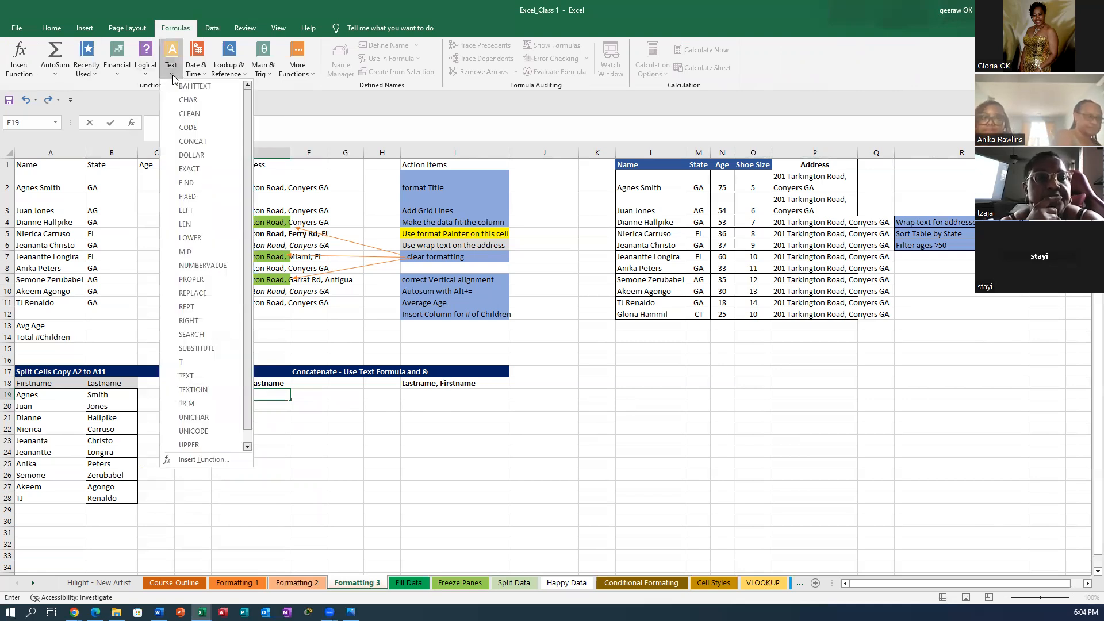
click(194, 143)
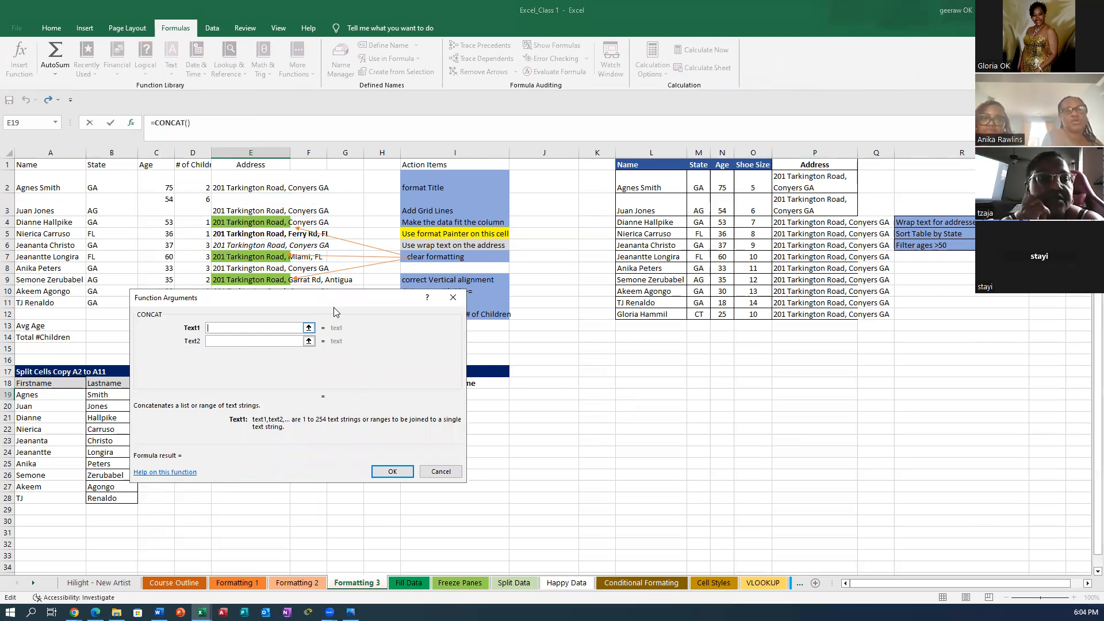
drag(336, 305, 652, 330)
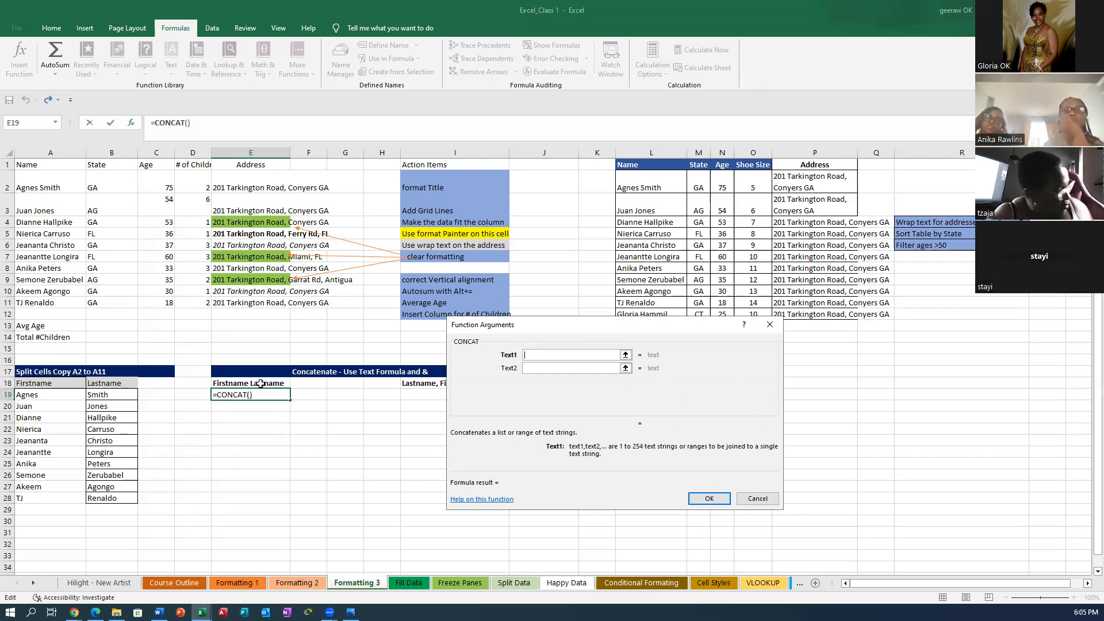
click(23, 395)
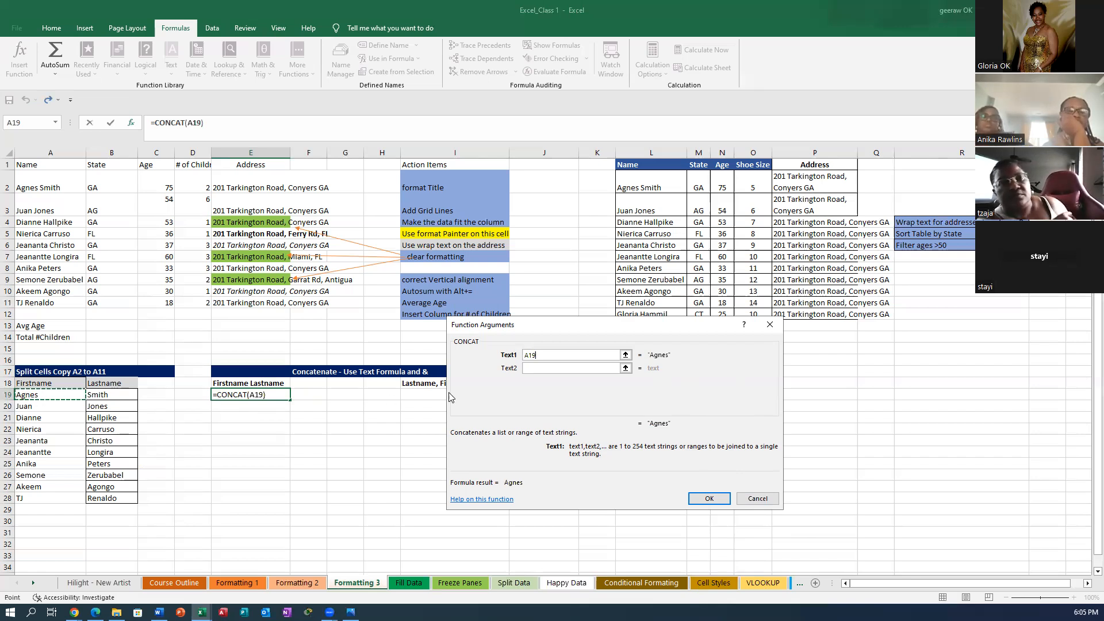
click(539, 368)
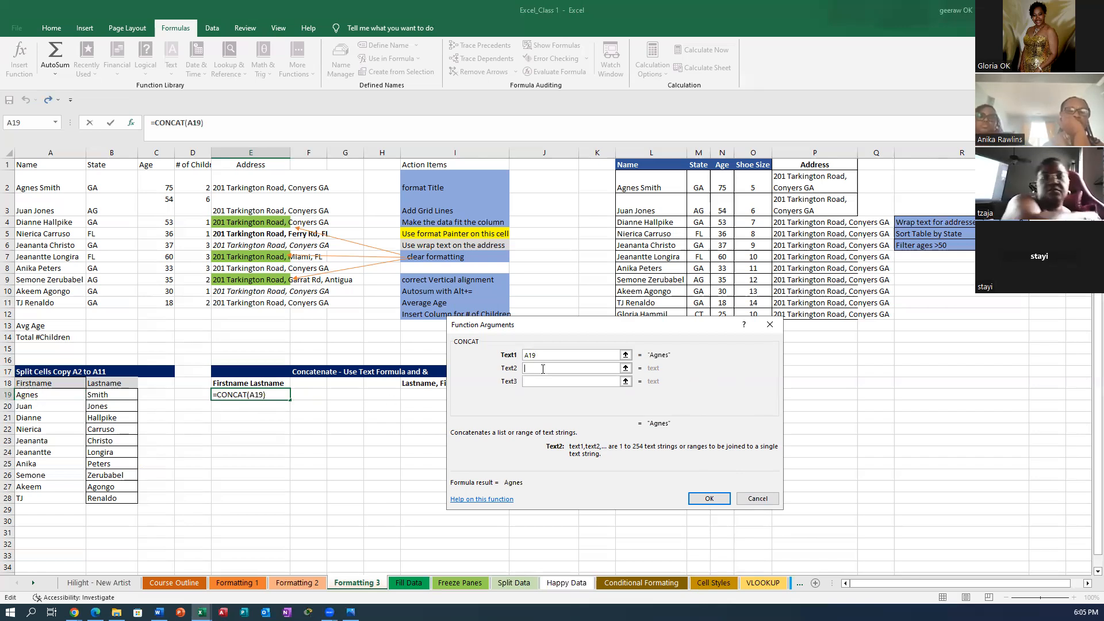
text(")
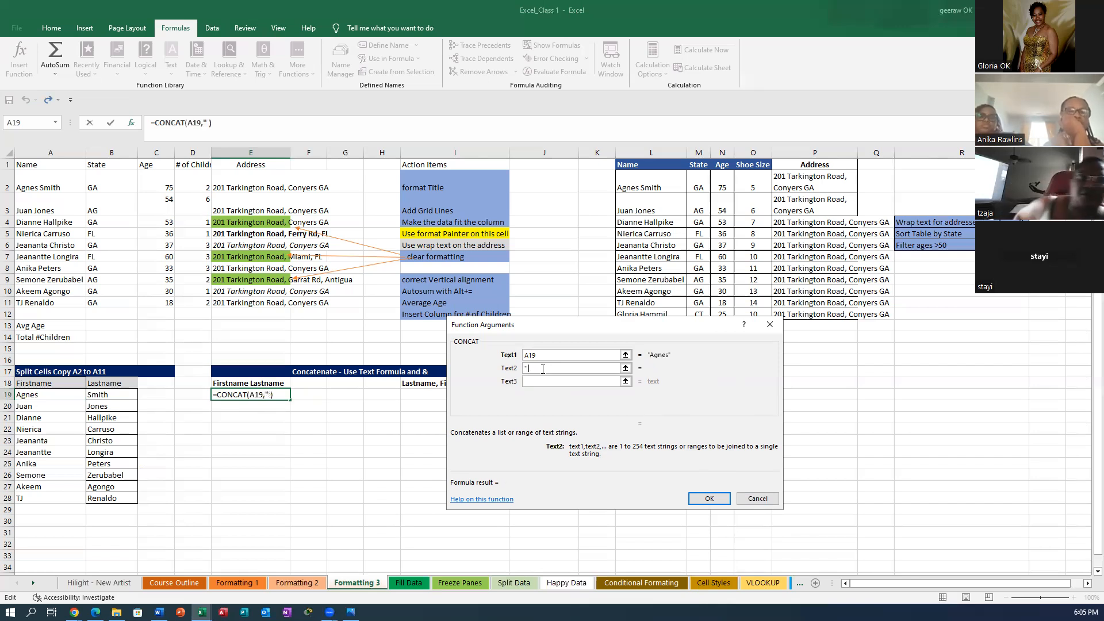
text( ")
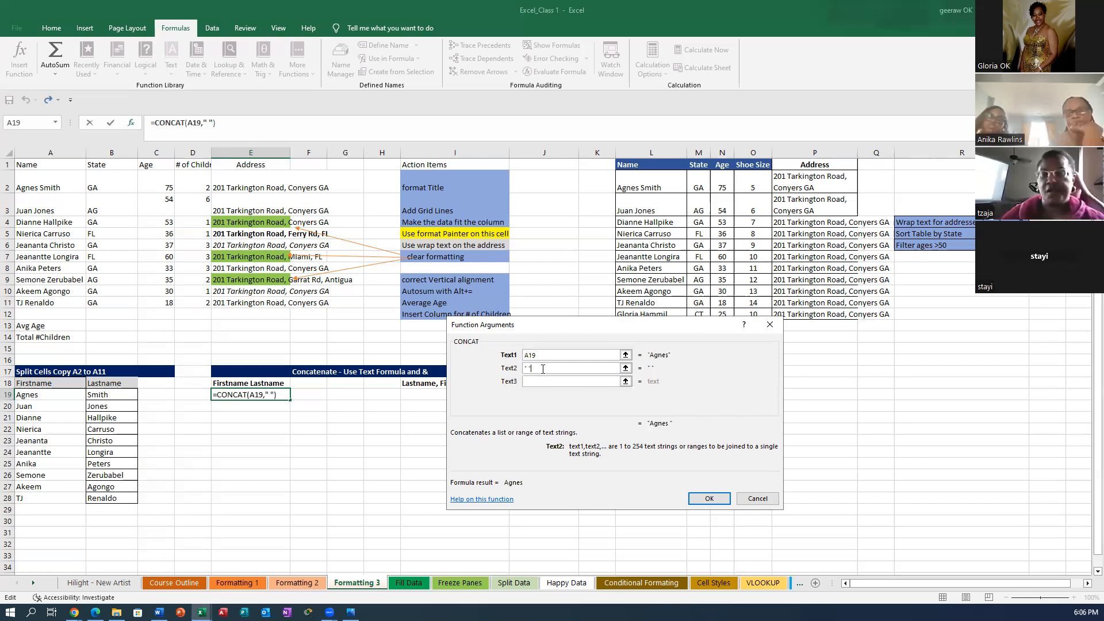
key(Tab)
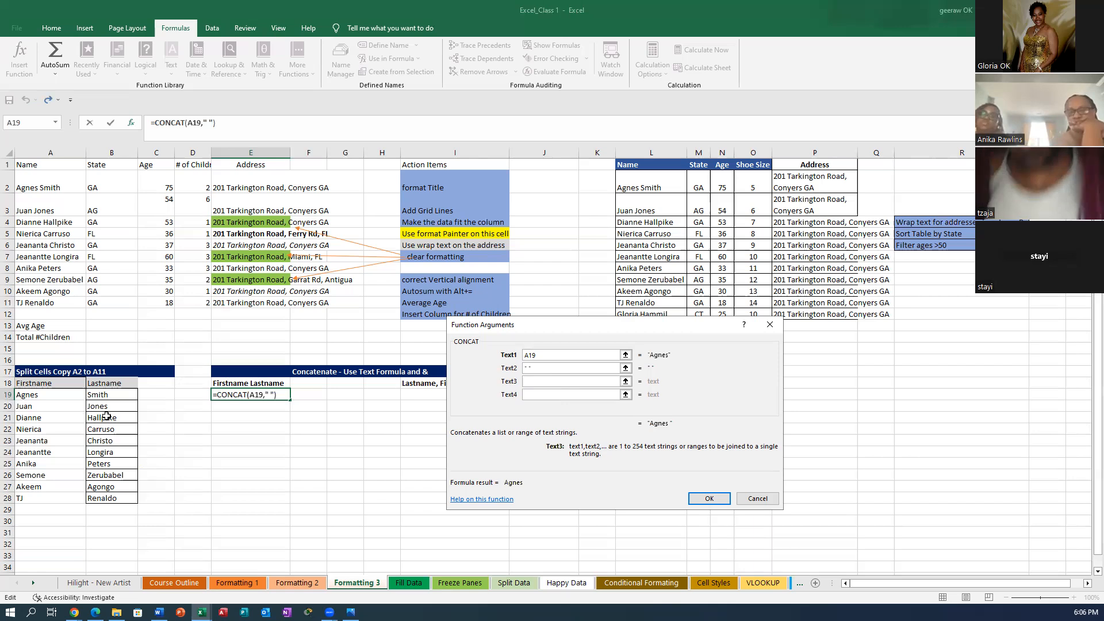
click(93, 394)
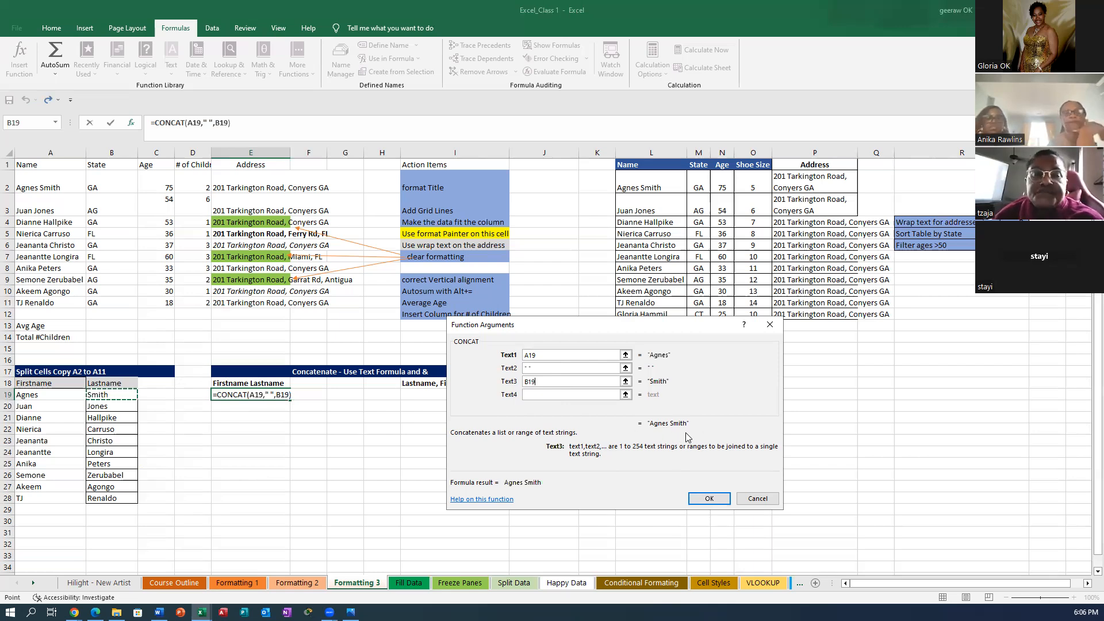
click(709, 498)
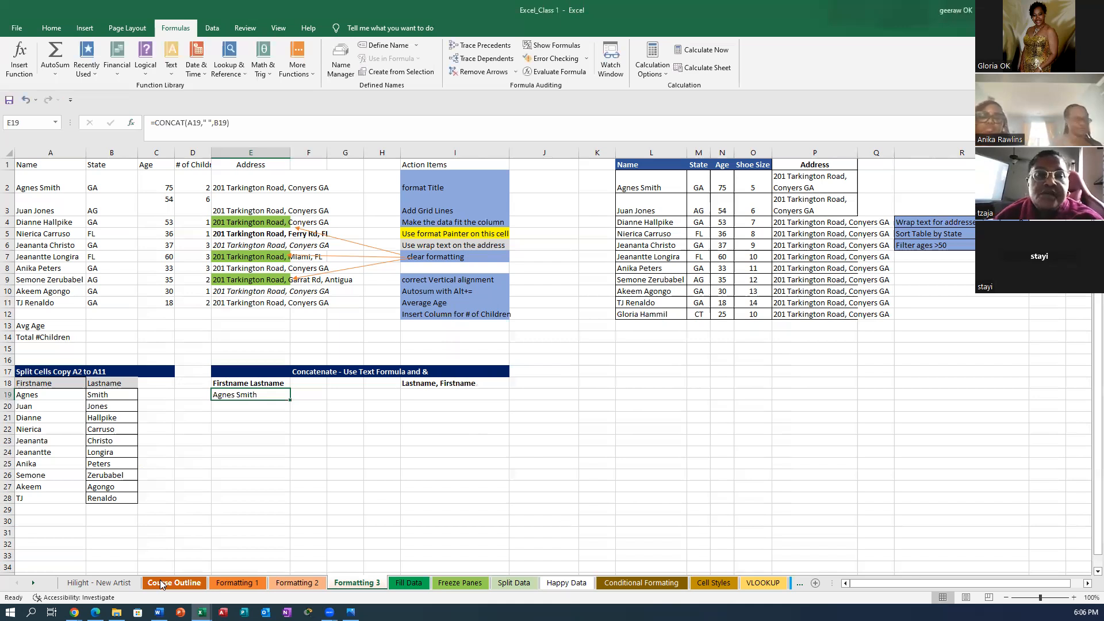
Join the first and last name in E20 with a CONCAT function whose arguments are A20, " " and B20.
click(225, 408)
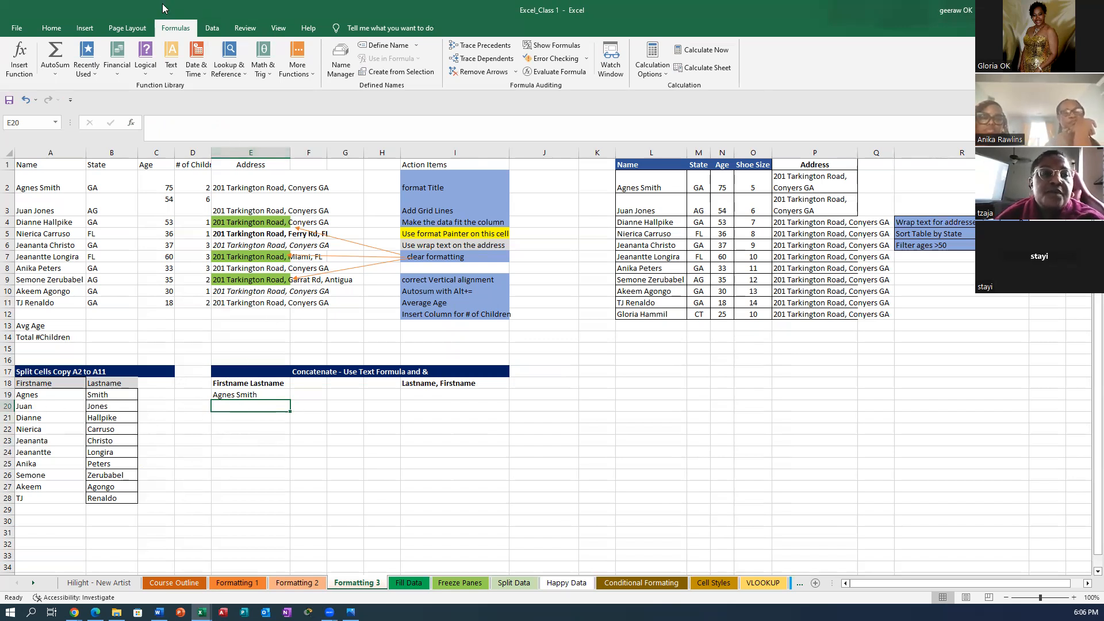
click(172, 74)
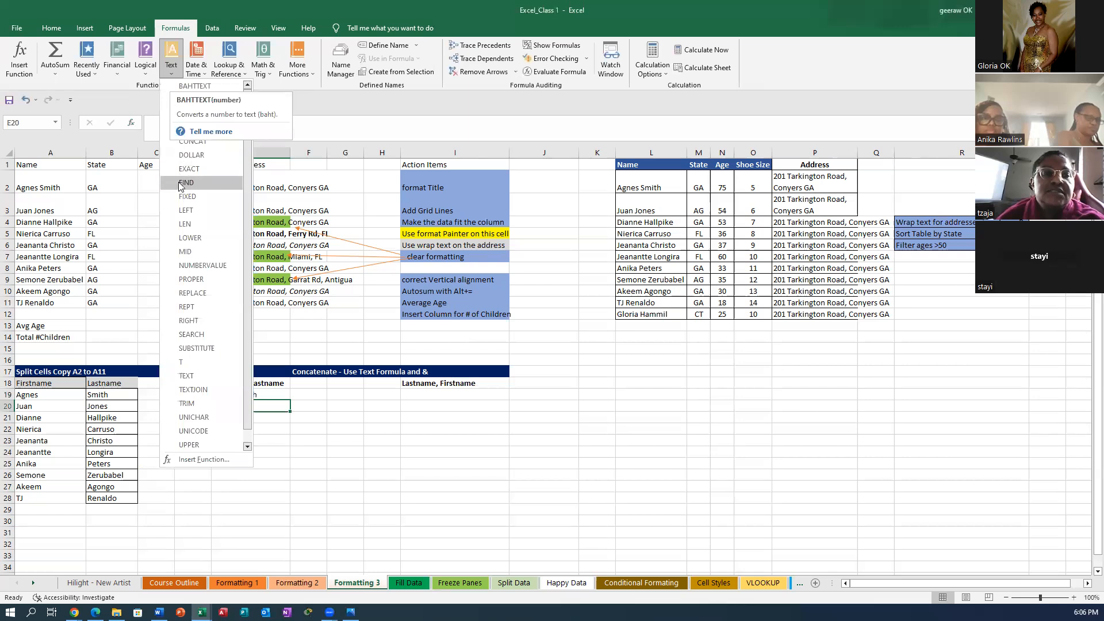
click(191, 142)
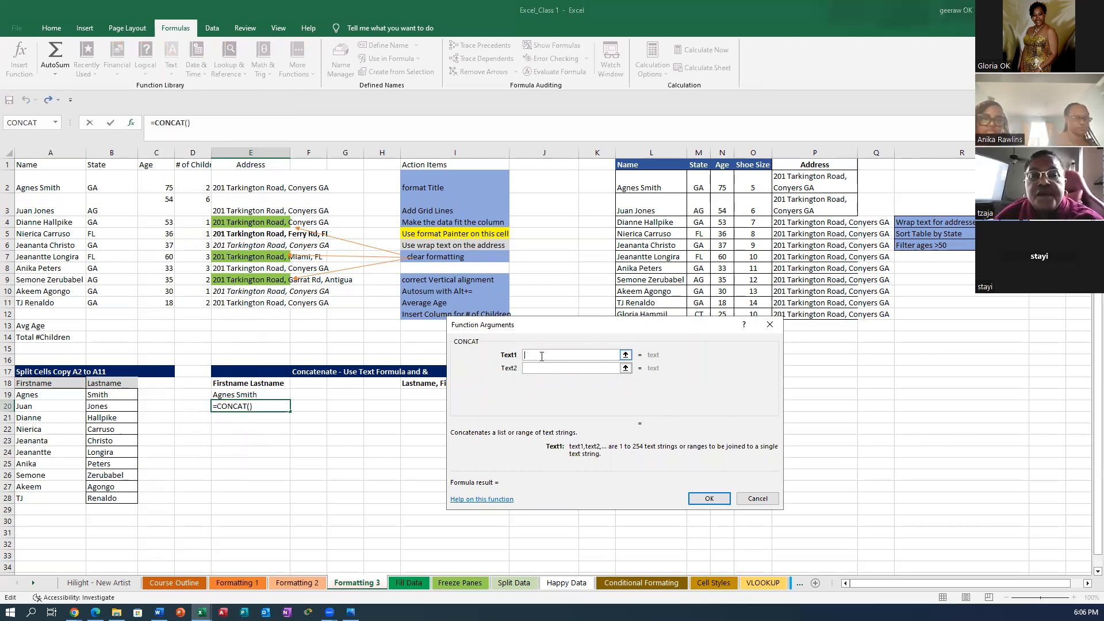
click(37, 407)
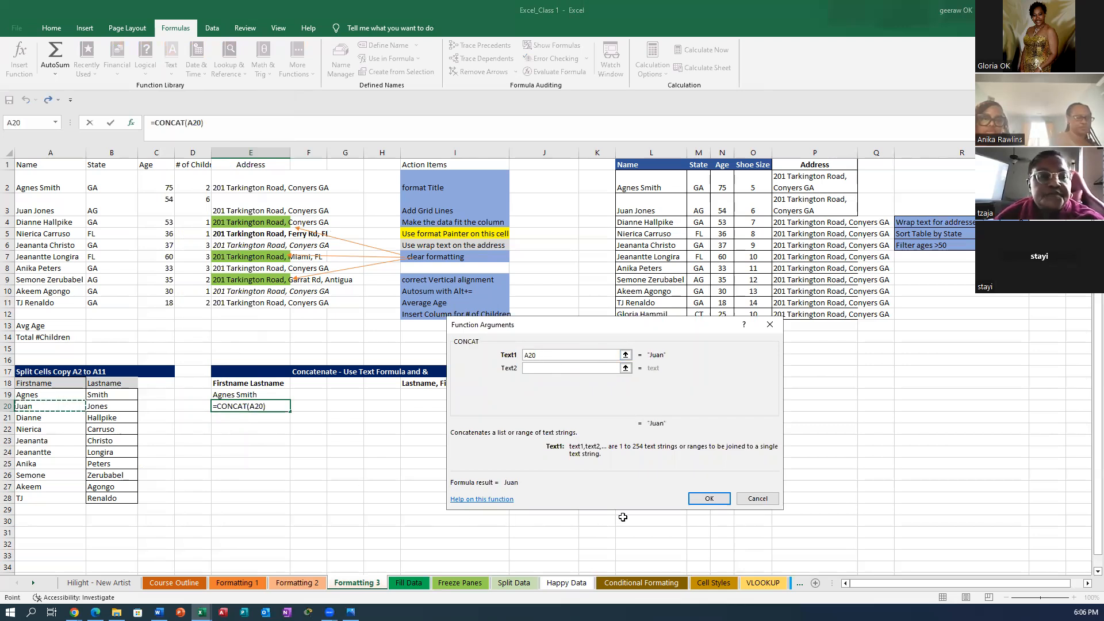
click(529, 368)
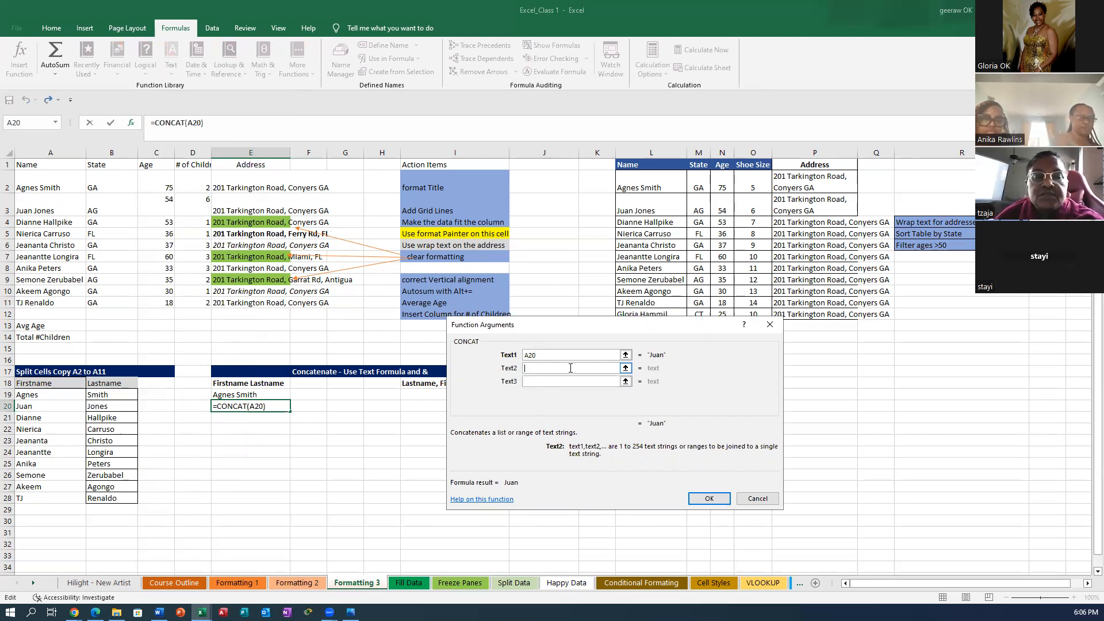
text(")
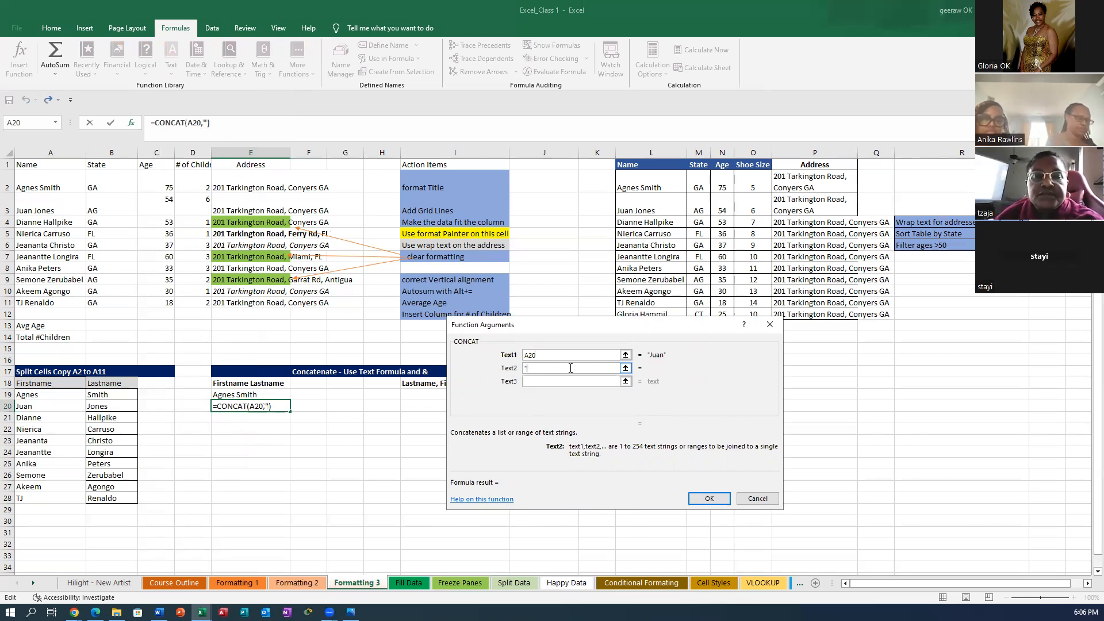
text( ")
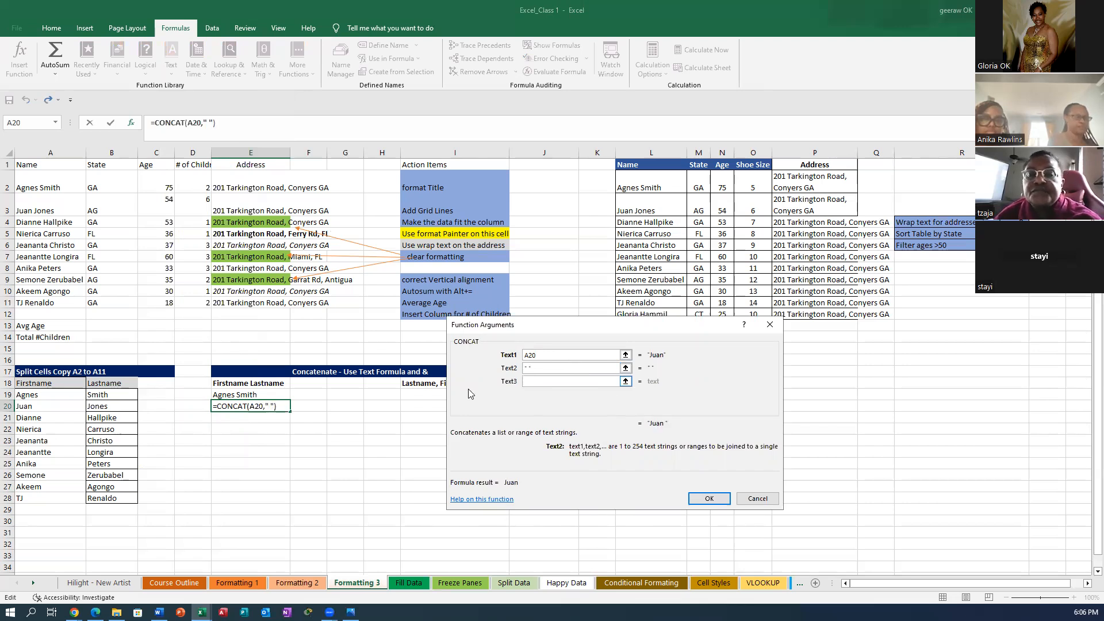
click(544, 381)
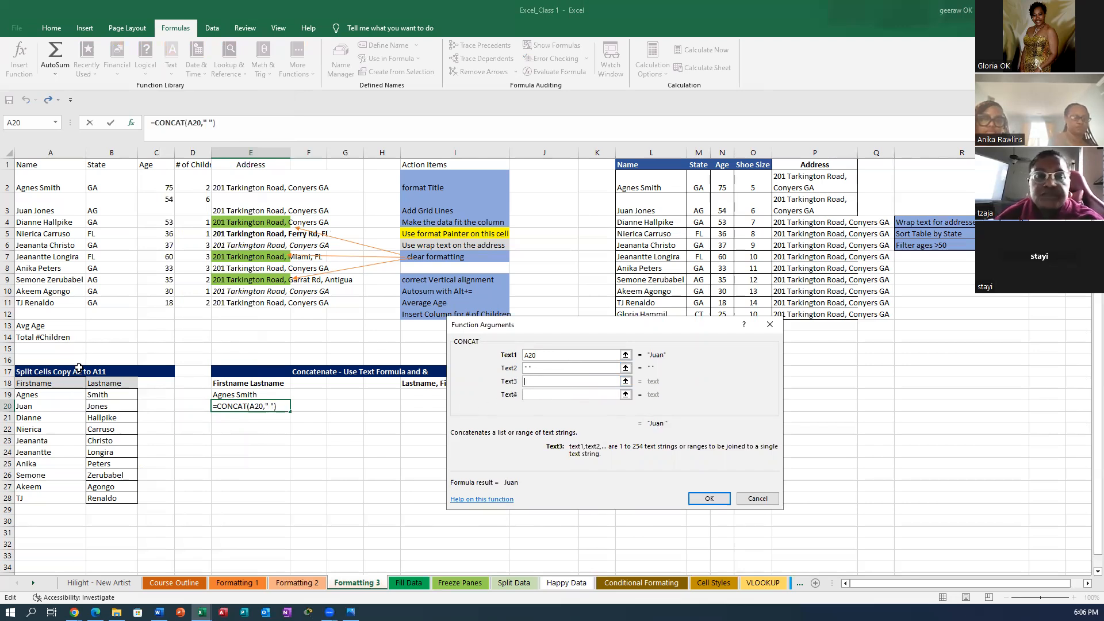
click(96, 411)
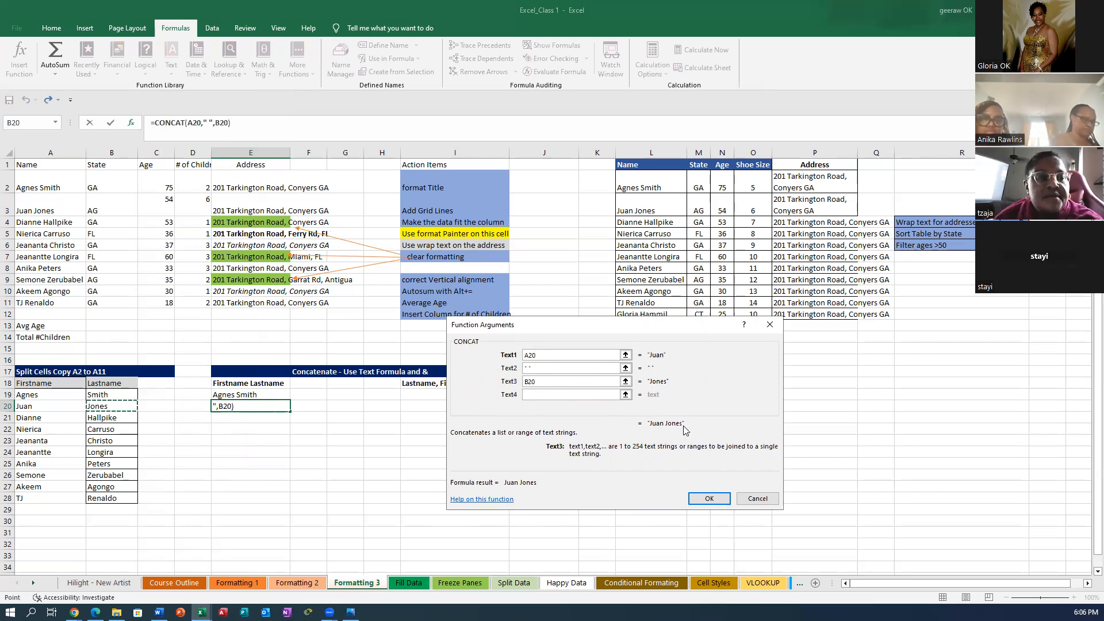
click(703, 500)
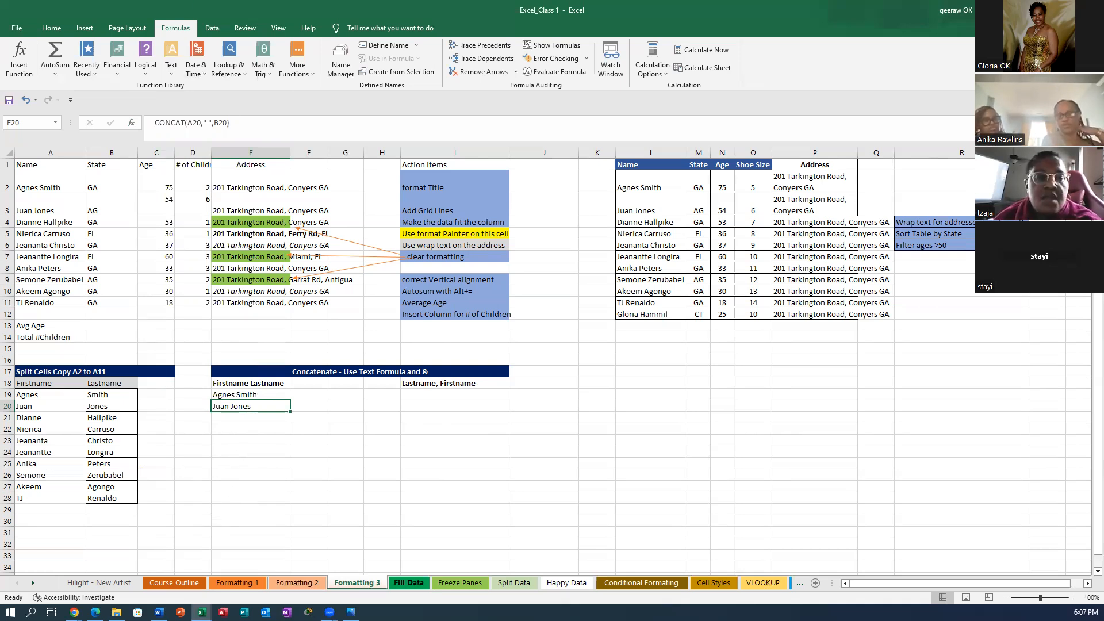
Start a CONCAT function in E21 with A21 as Text1 and a quoted space " " as Text2.
click(231, 419)
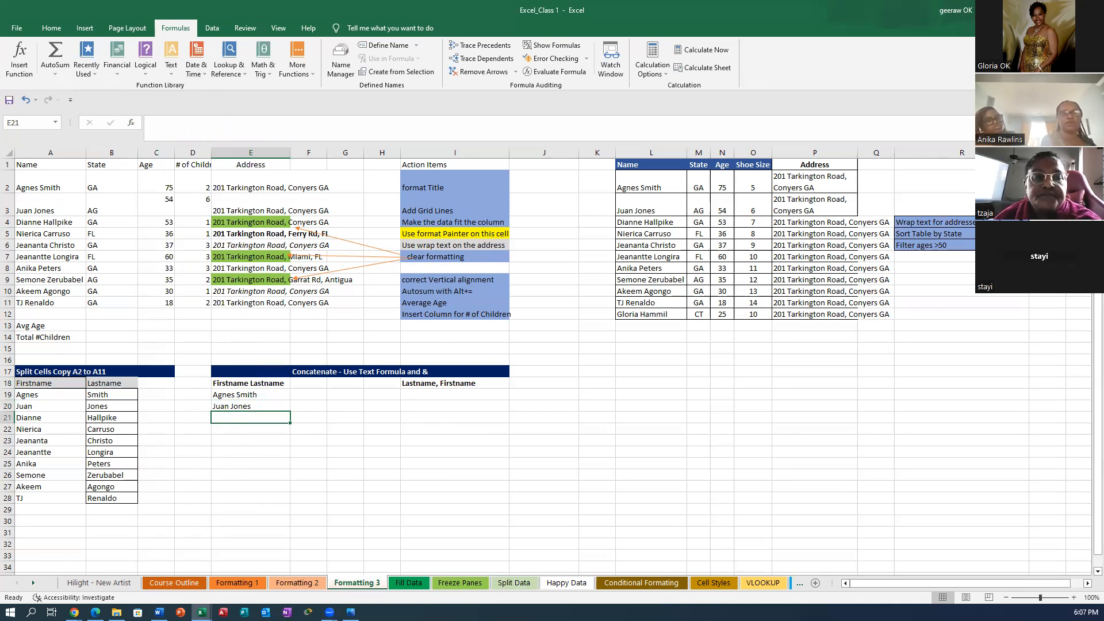
click(172, 60)
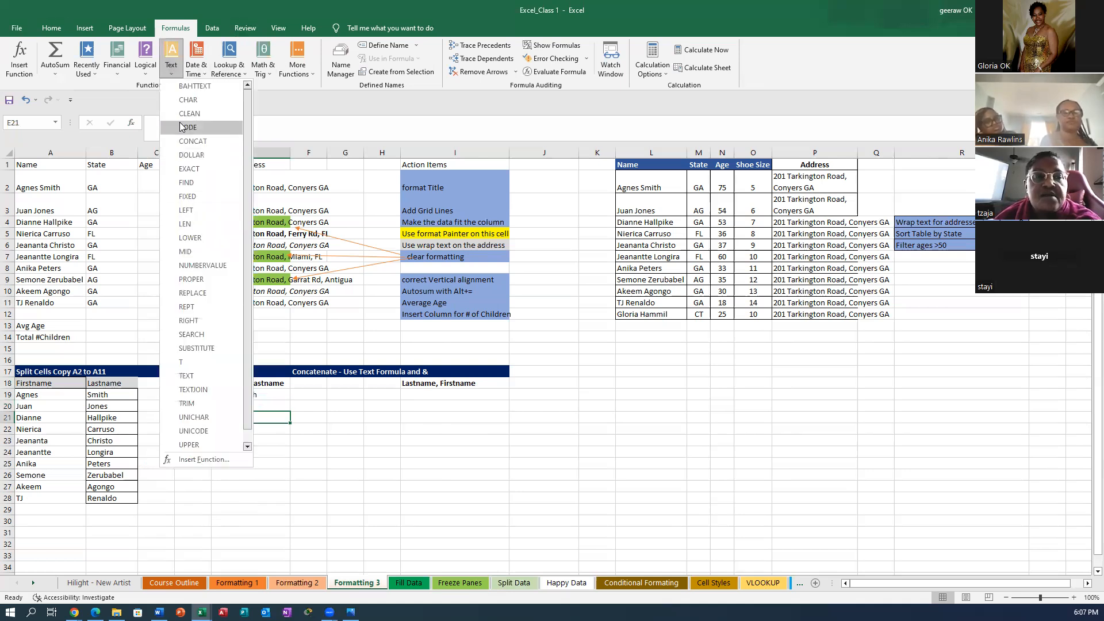
click(190, 146)
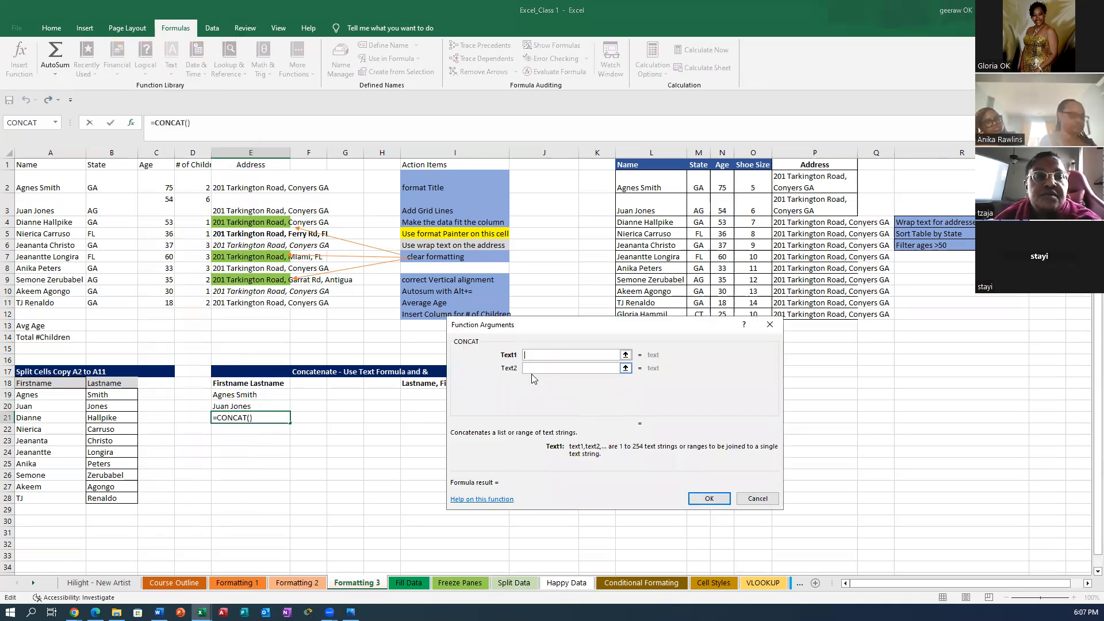
click(22, 418)
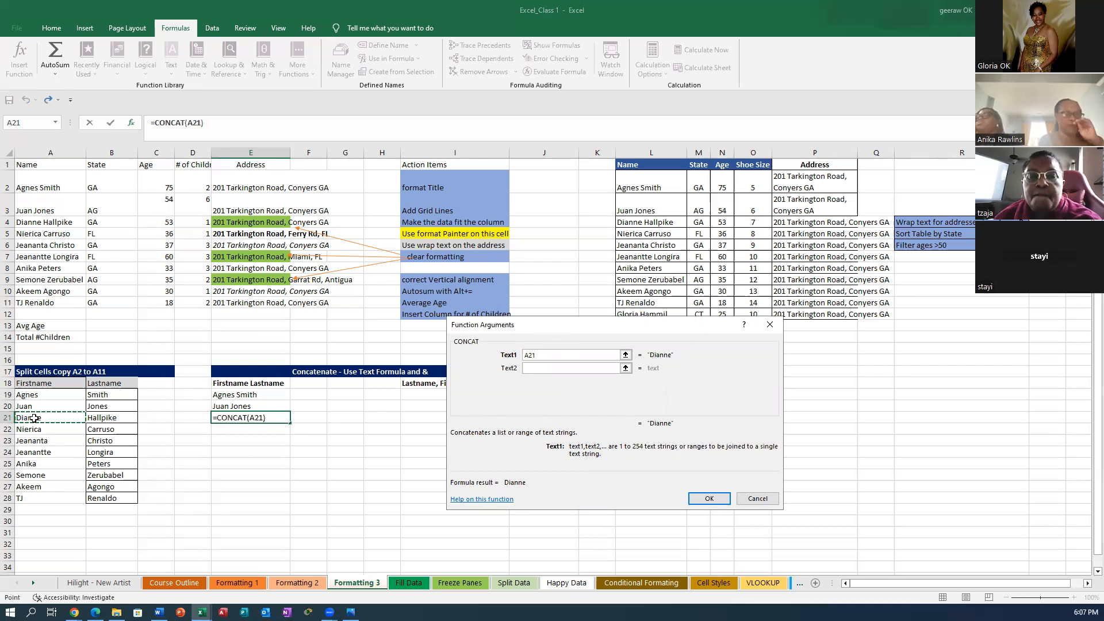
click(557, 369)
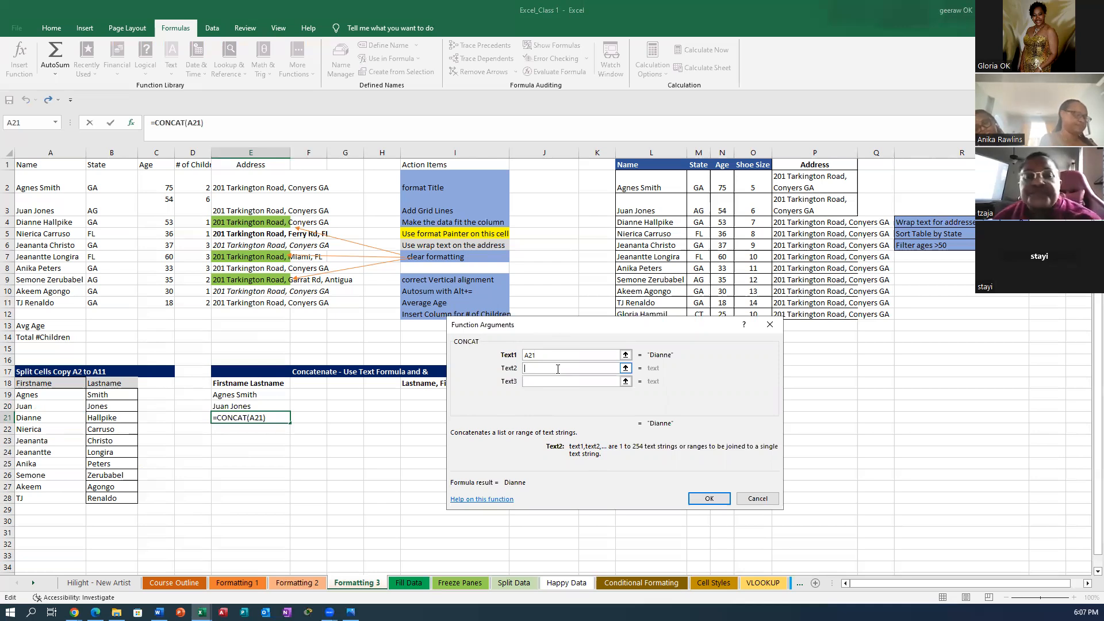
text(" ")
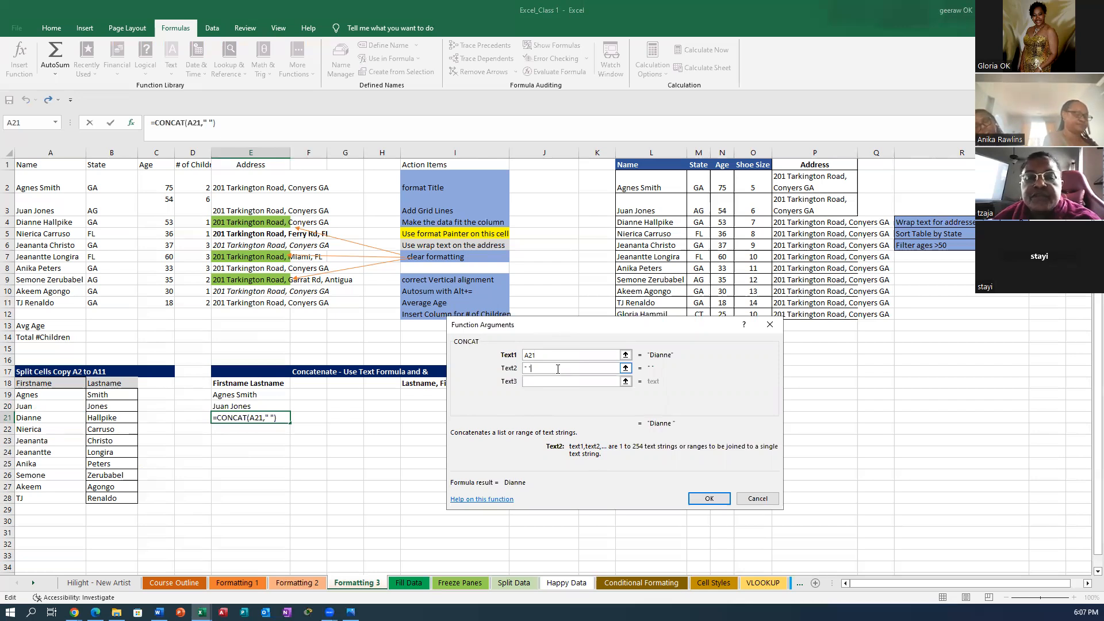
text(+)
click(103, 418)
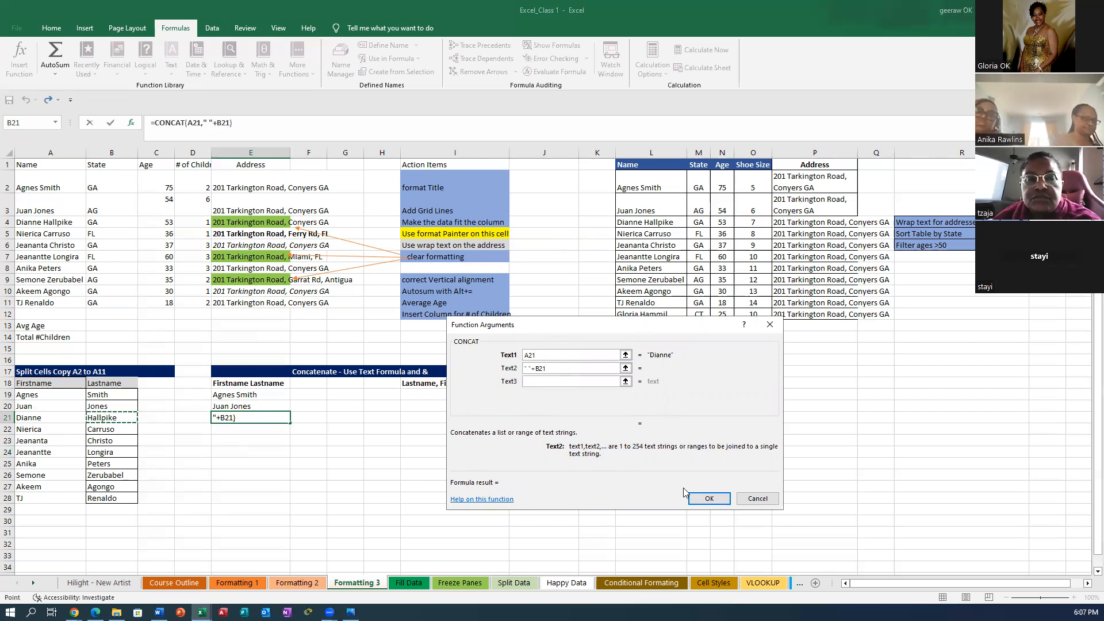
key(BackSpace)
key(BackSpace)
key(BackSpace)
key(BackSpace)
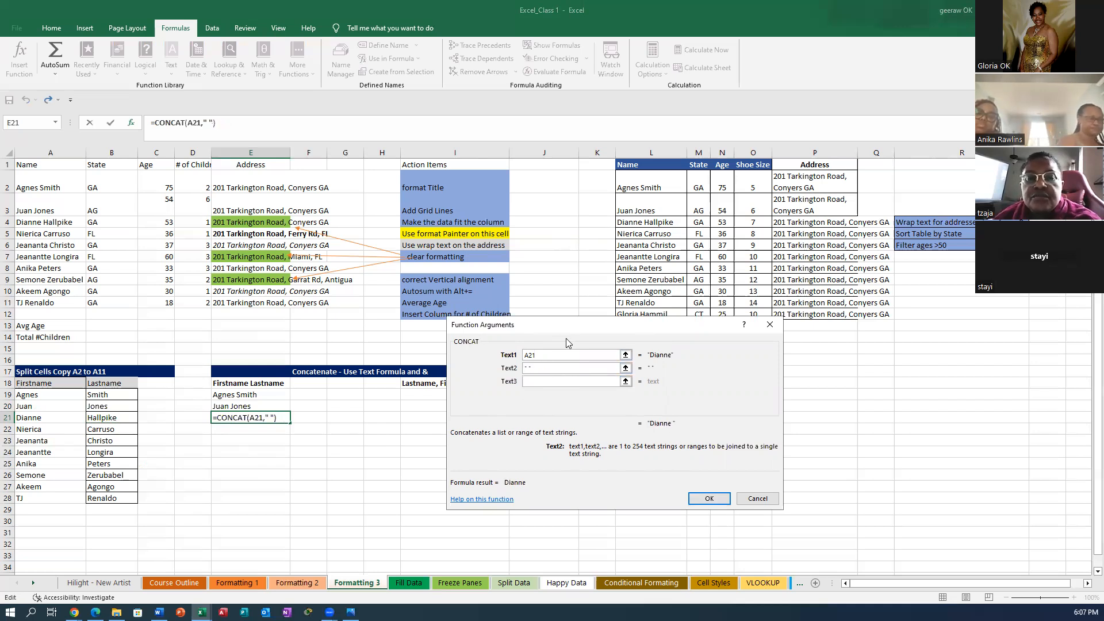
Add B21 as Text3 of the CONCAT function in E21 and complete the formula.
click(545, 381)
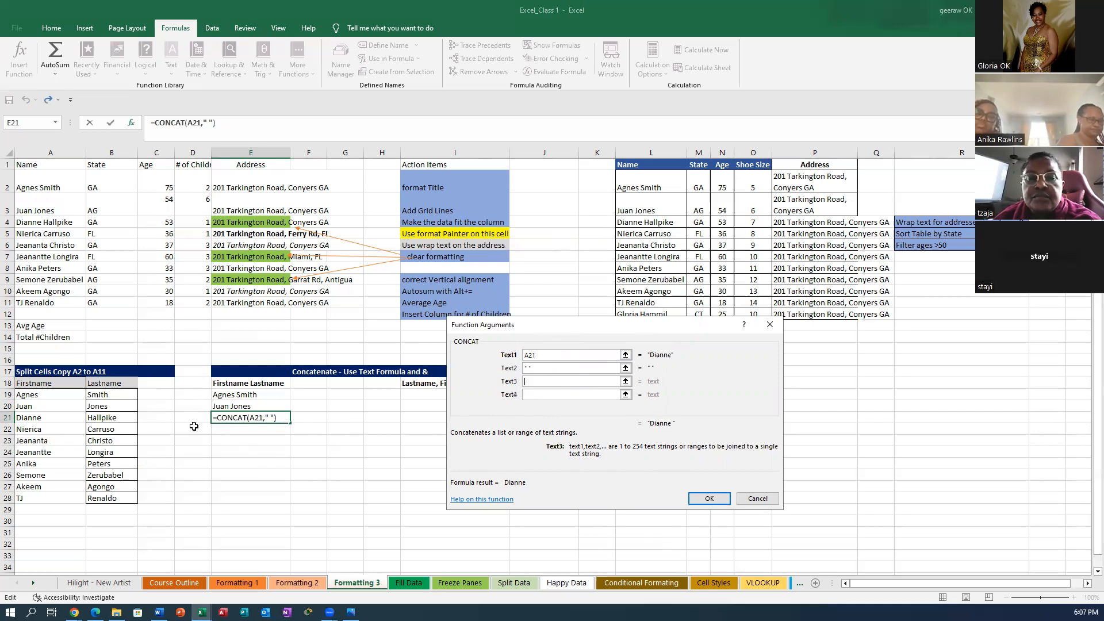
click(106, 419)
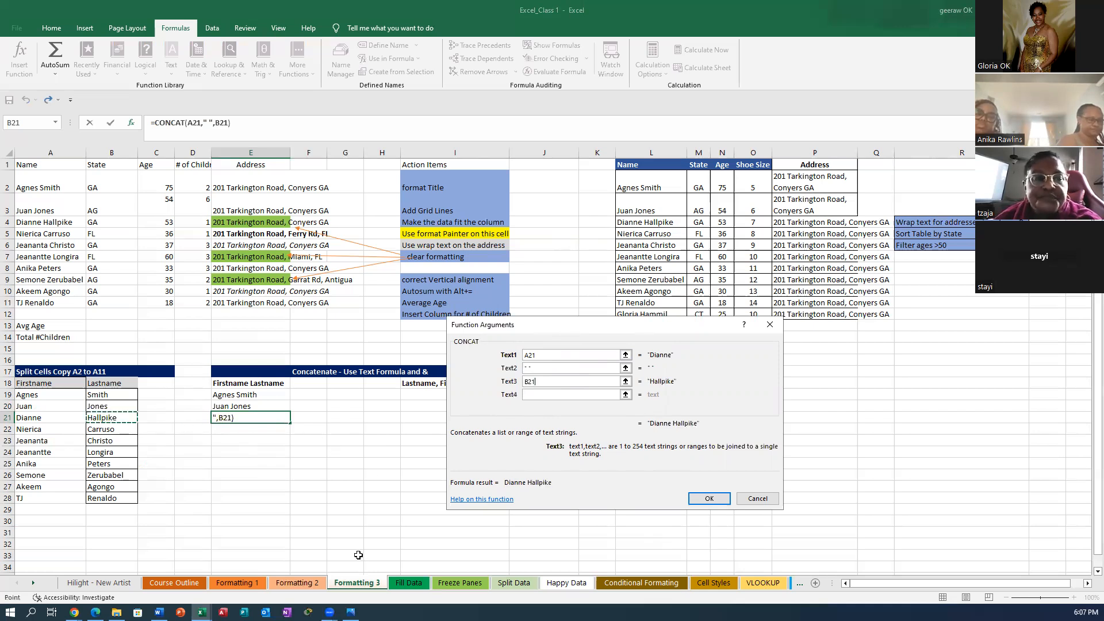
click(709, 499)
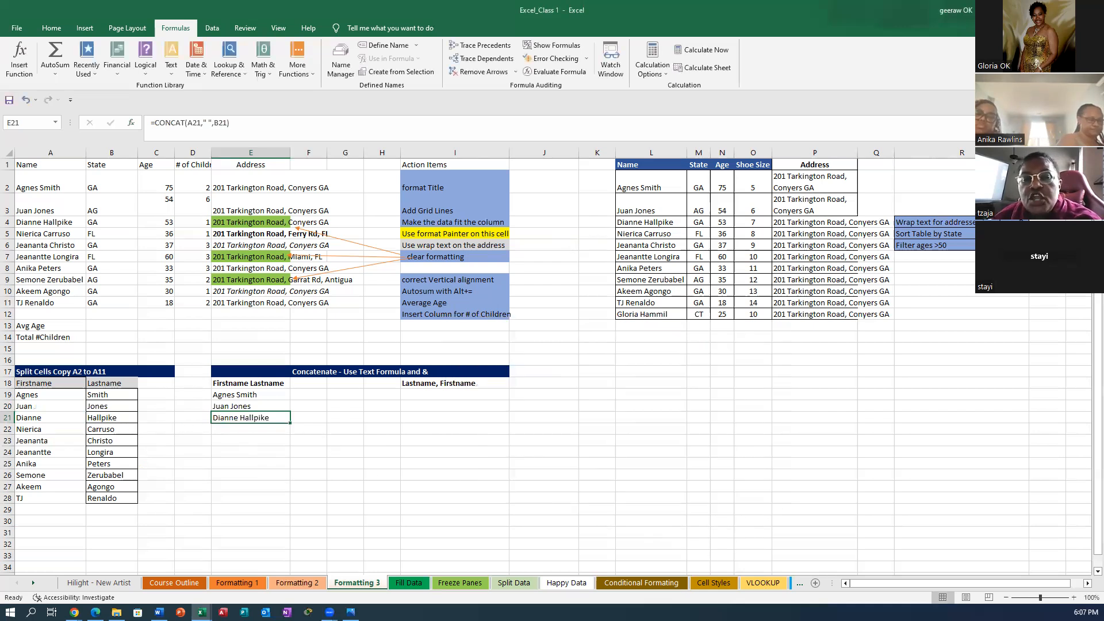
Fill the CONCAT formulas from E20:E21 down through E28 and select I19 under the Lastname, Firstname heading.
drag(224, 408, 234, 418)
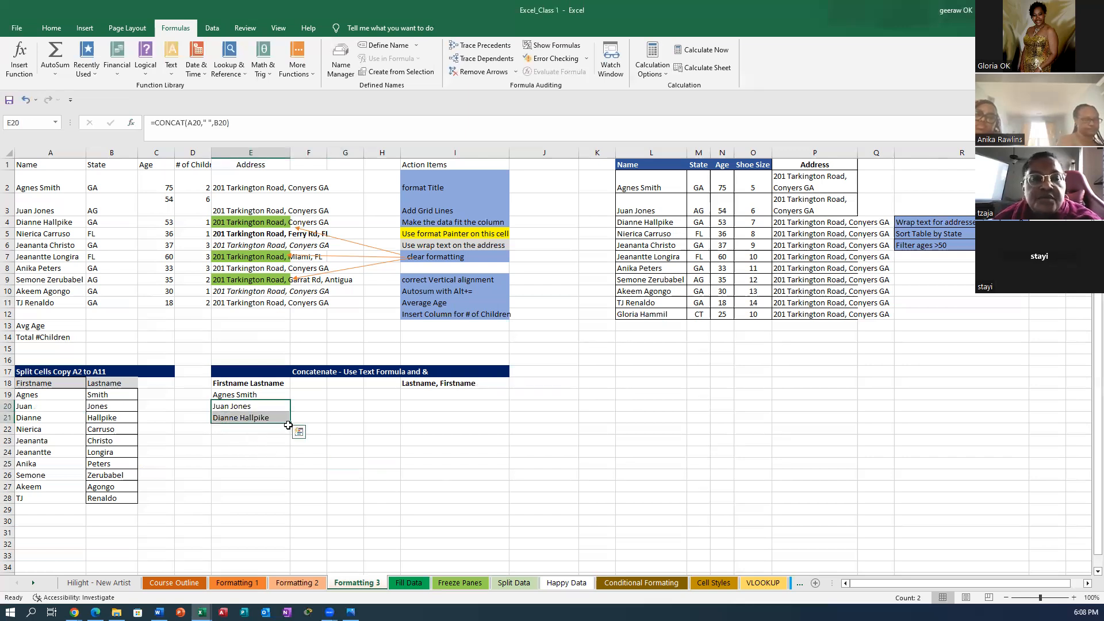
drag(291, 423, 292, 503)
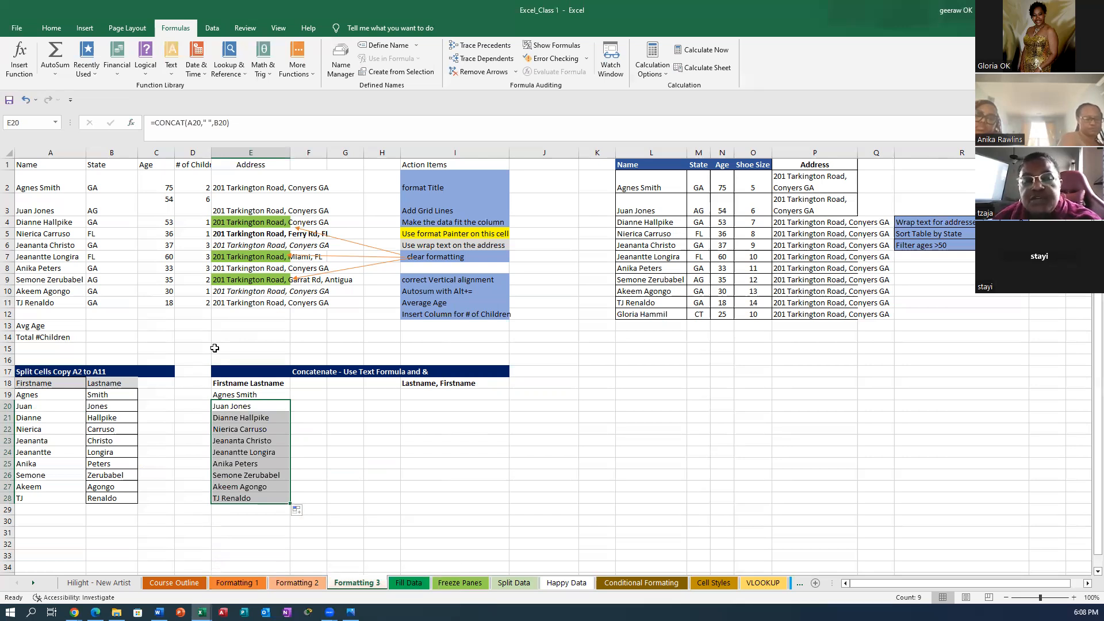
click(429, 393)
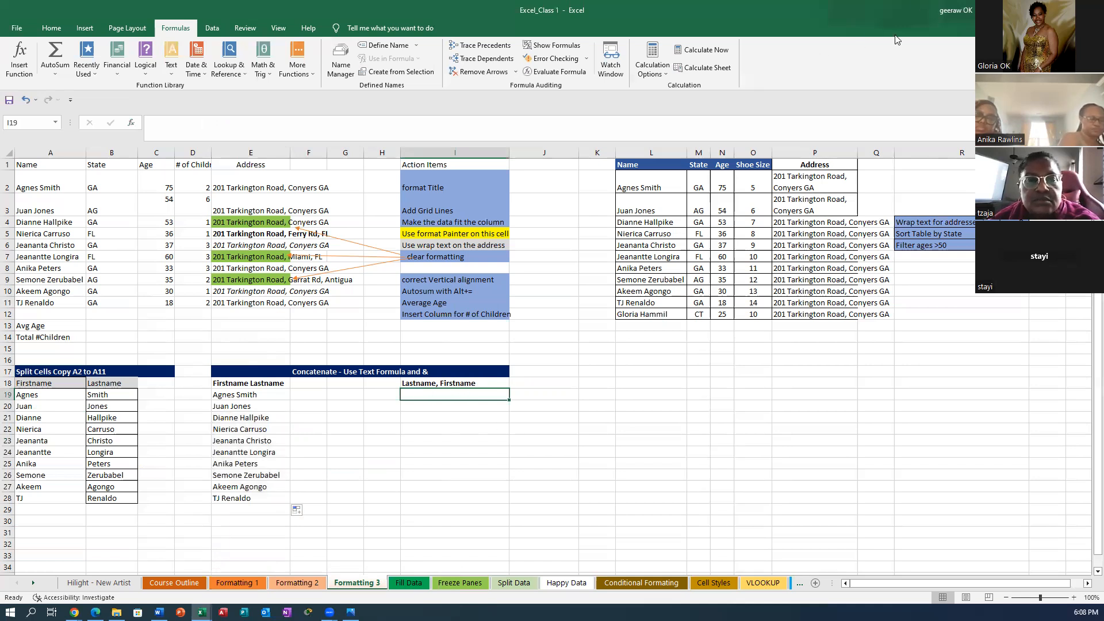
Start a CONCAT function in I19 under the Lastname, Firstname heading with B19 as Text1.
click(886, 12)
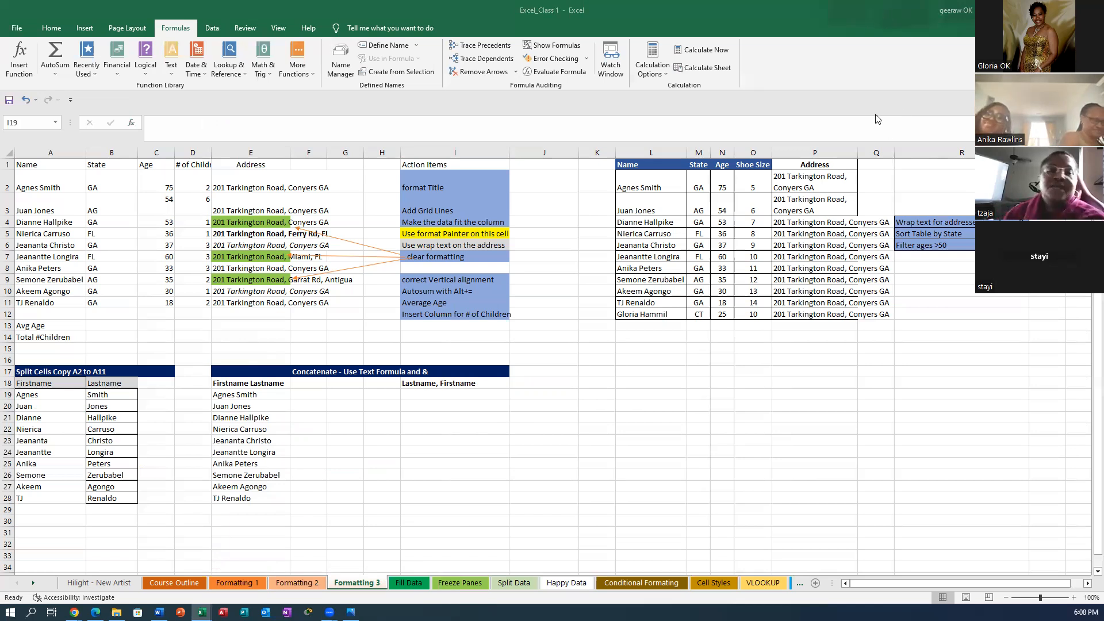
click(418, 393)
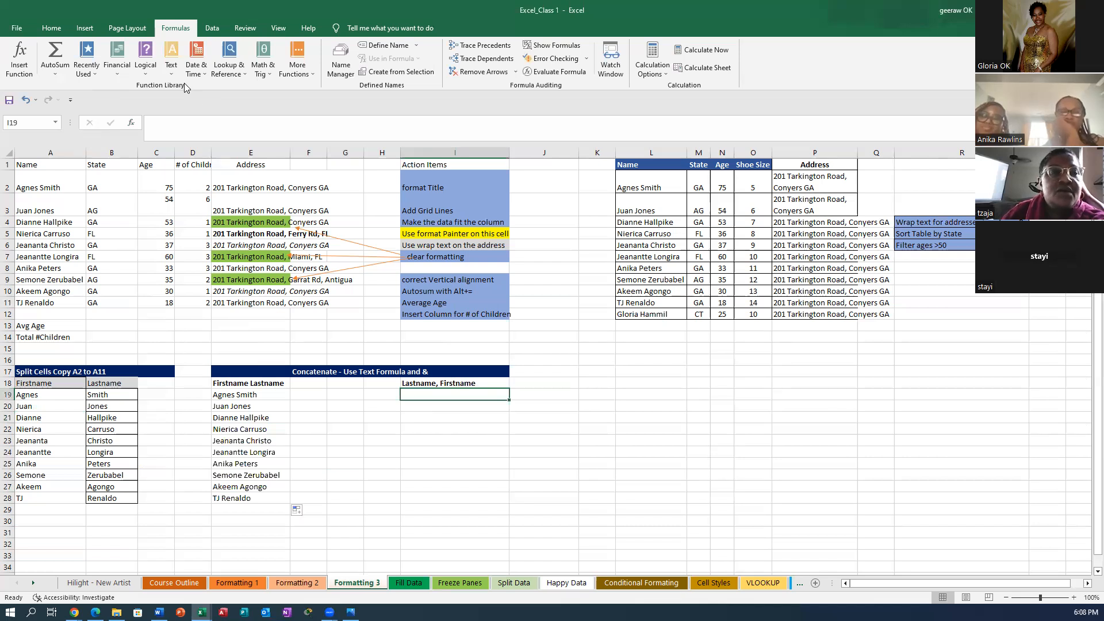
click(170, 75)
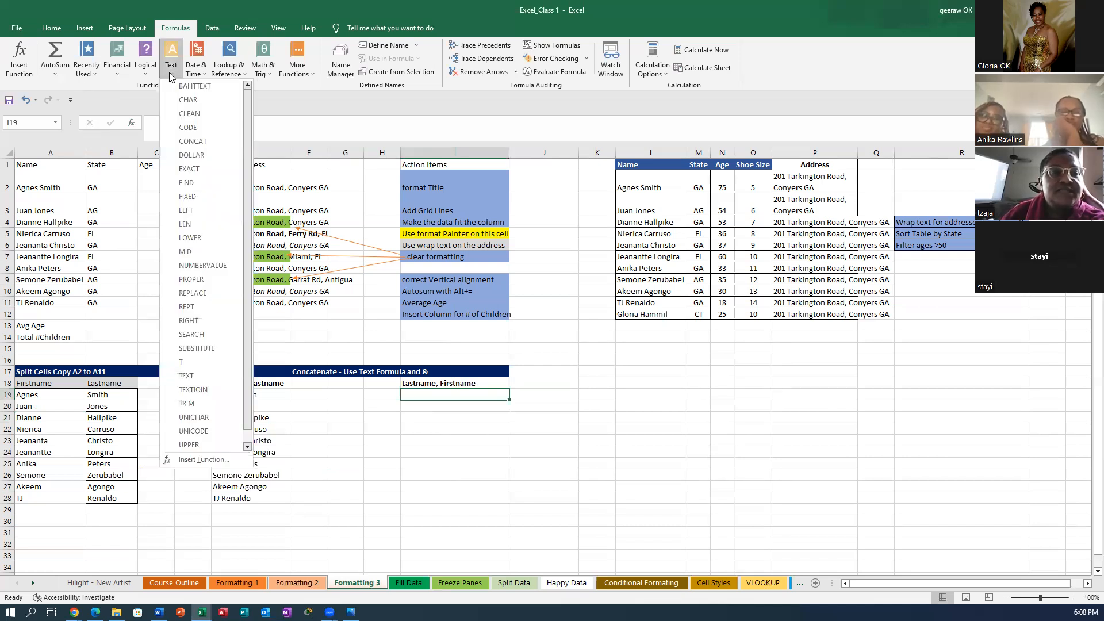
click(183, 140)
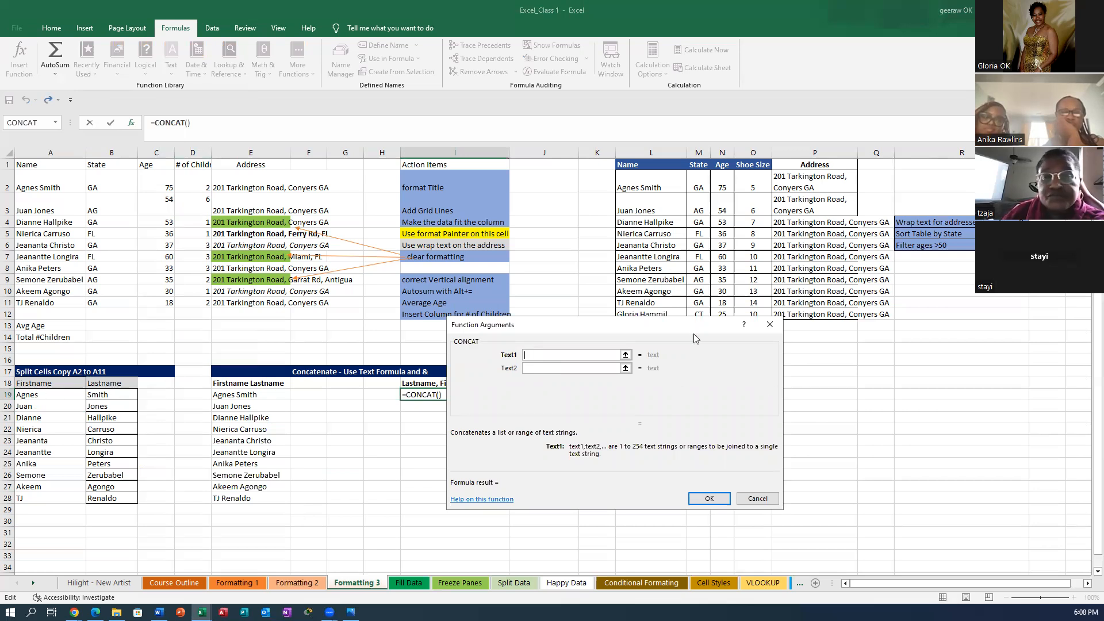
drag(672, 325, 757, 322)
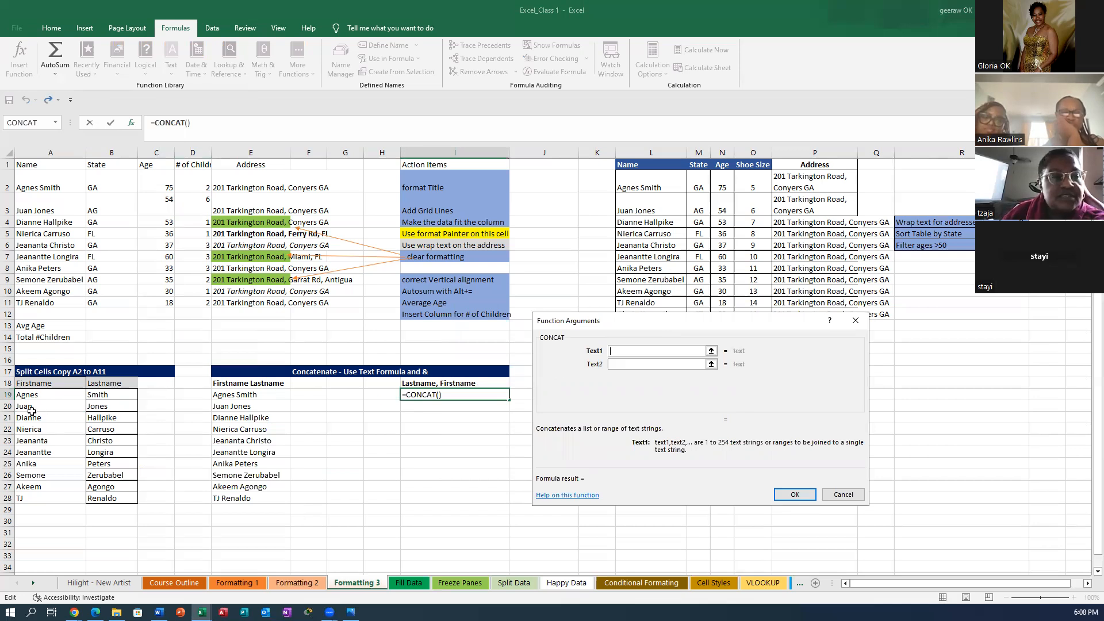
click(100, 395)
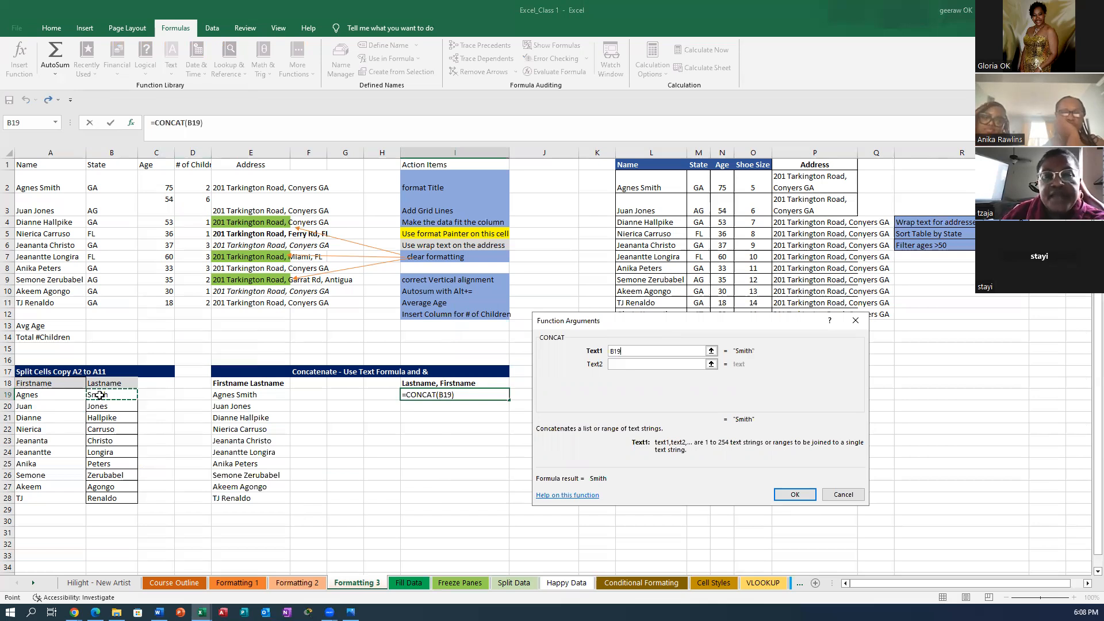
Add a quoted comma "," as Text2 and A19 as Text3 of the CONCAT function in I19.
click(617, 364)
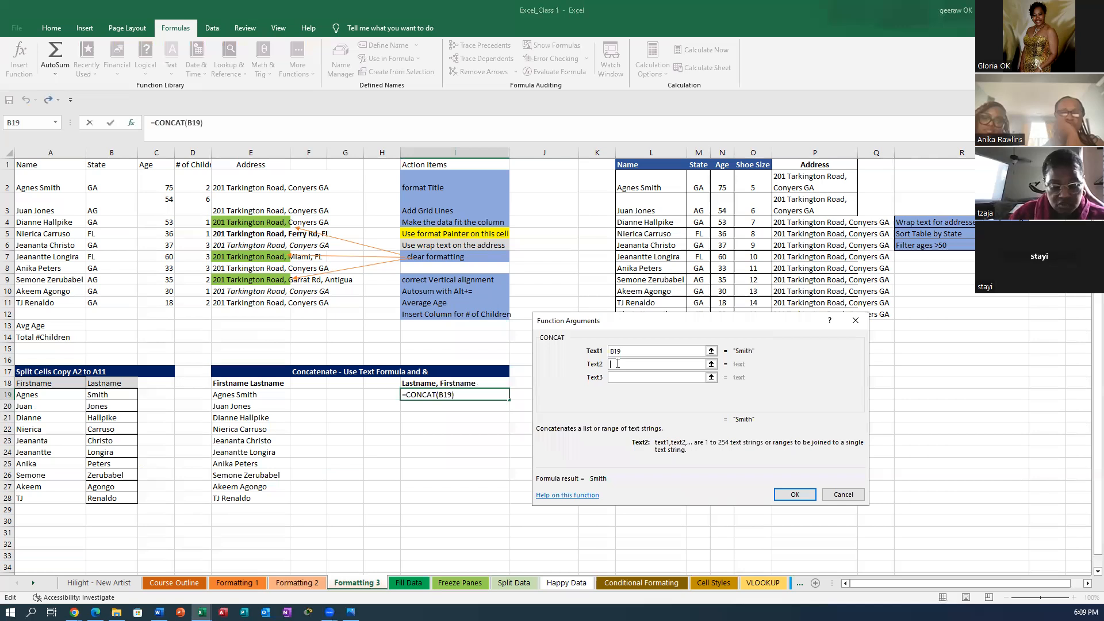
text(")
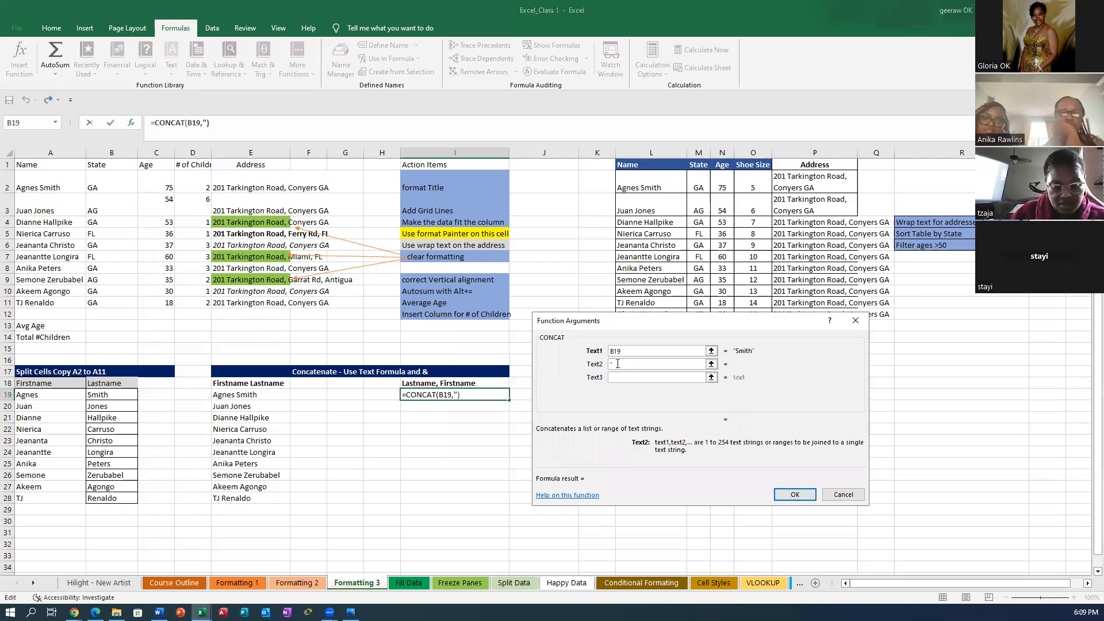
text(,")
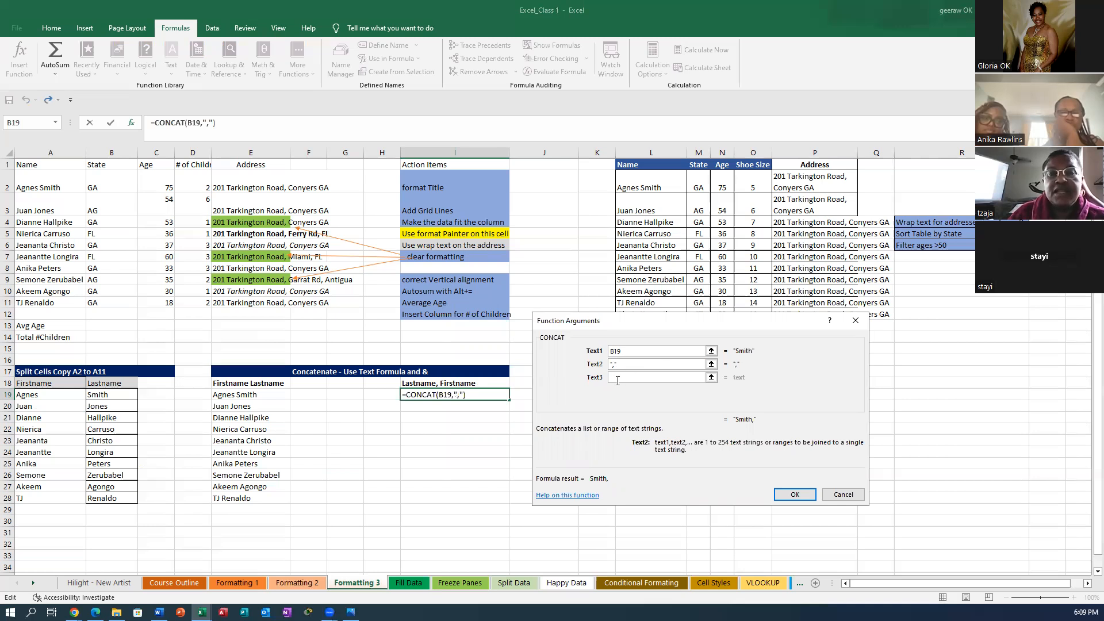
click(617, 378)
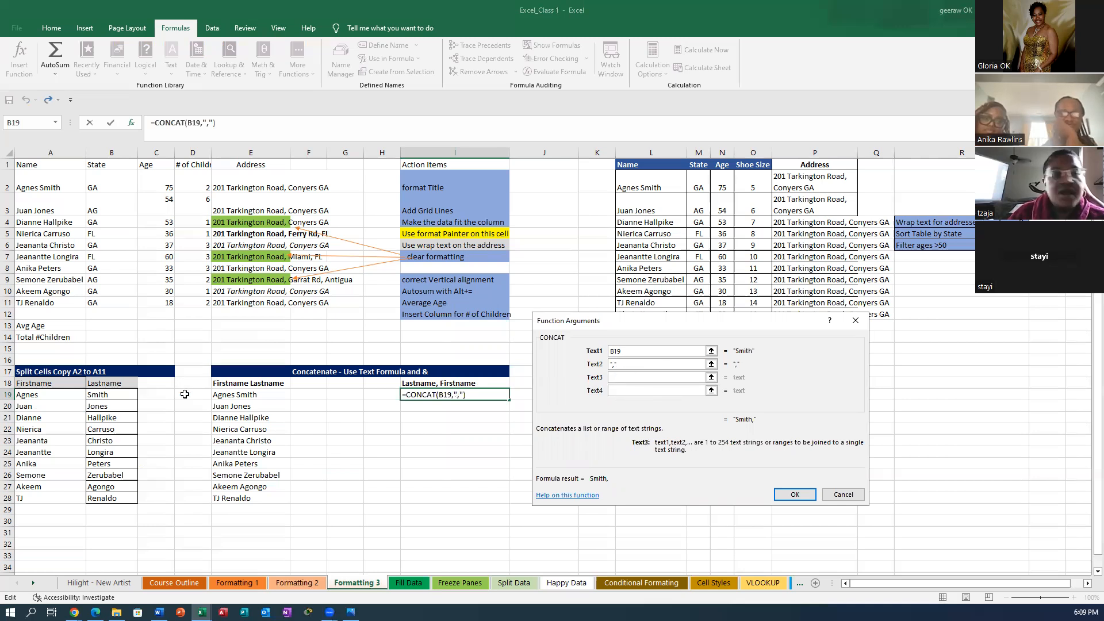
click(29, 397)
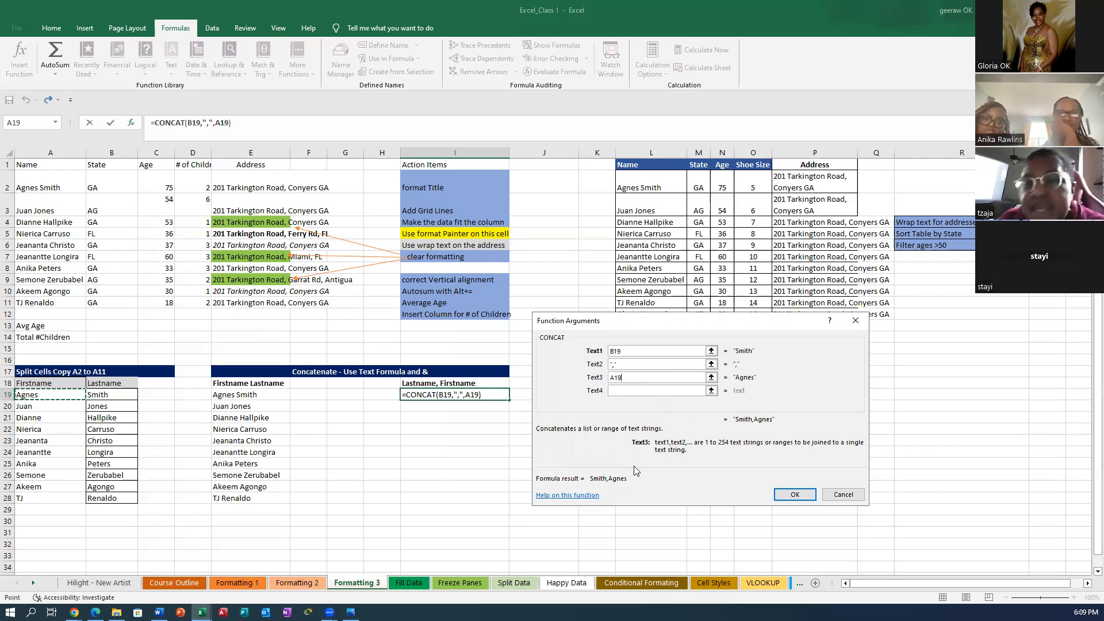
Put a space after the comma in Text2, making it ", ", and complete the CONCAT formula in I19.
click(614, 364)
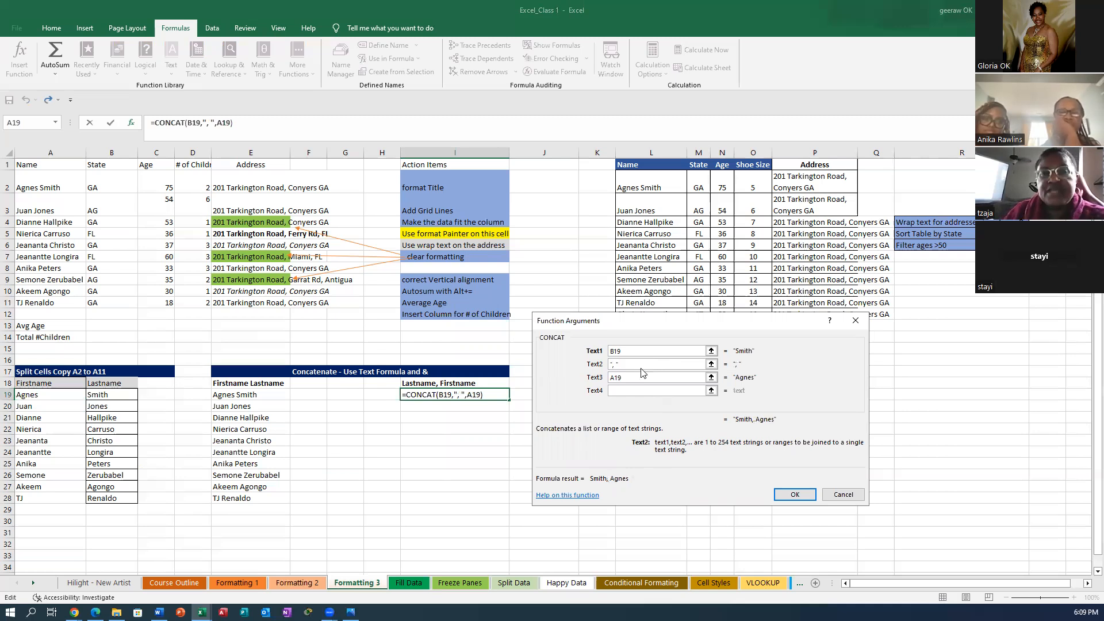
click(639, 377)
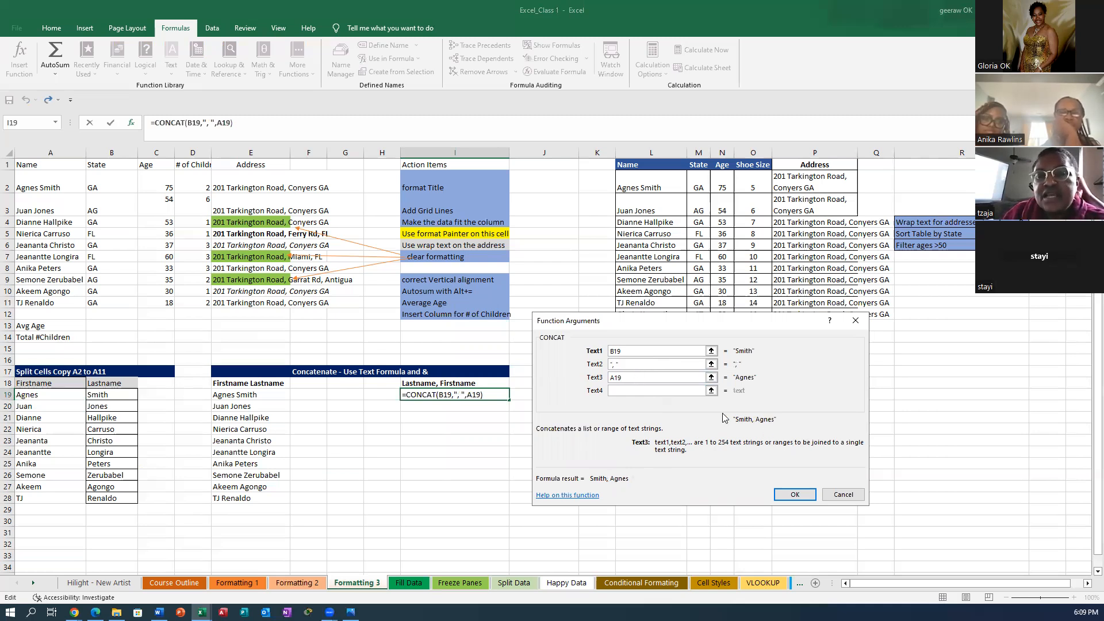
click(795, 495)
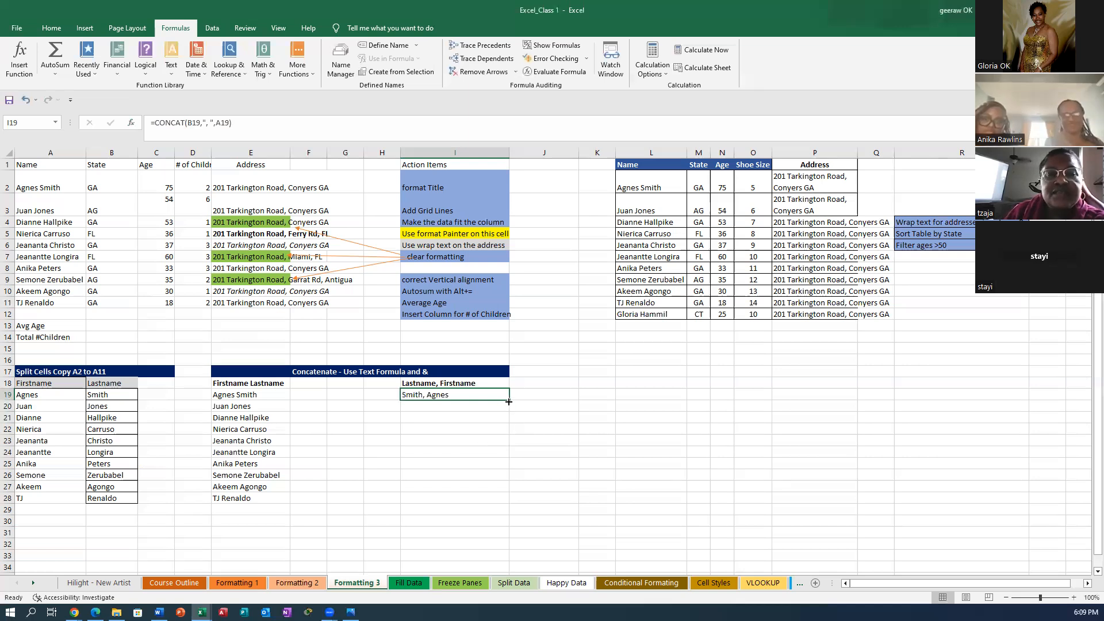
Fill the CONCAT formula from I19 down through I28.
drag(508, 402, 509, 408)
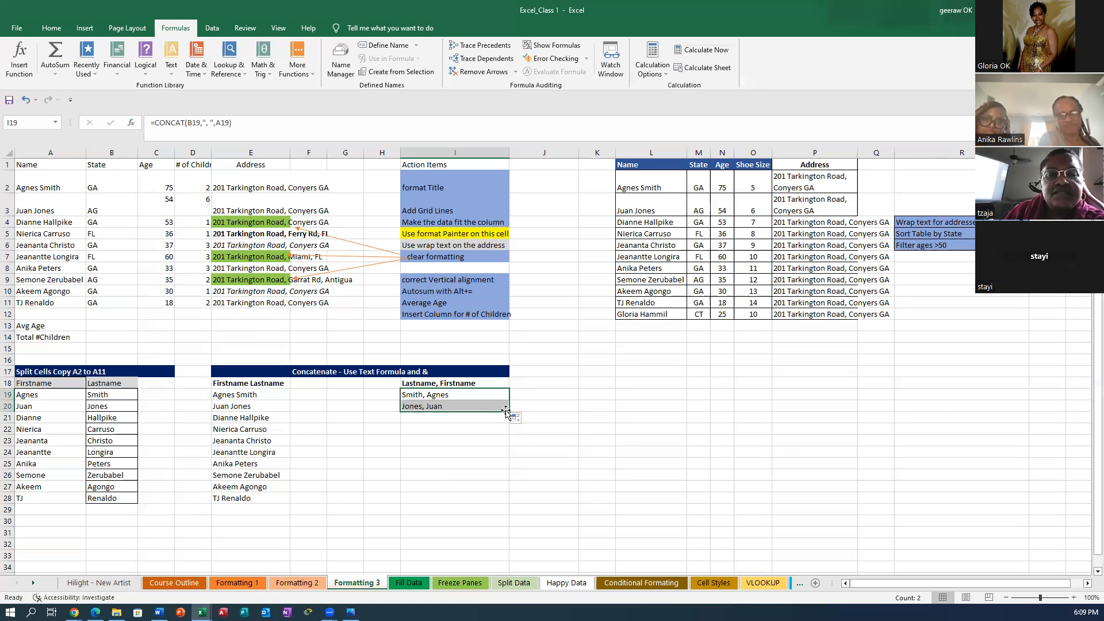
drag(509, 412, 509, 446)
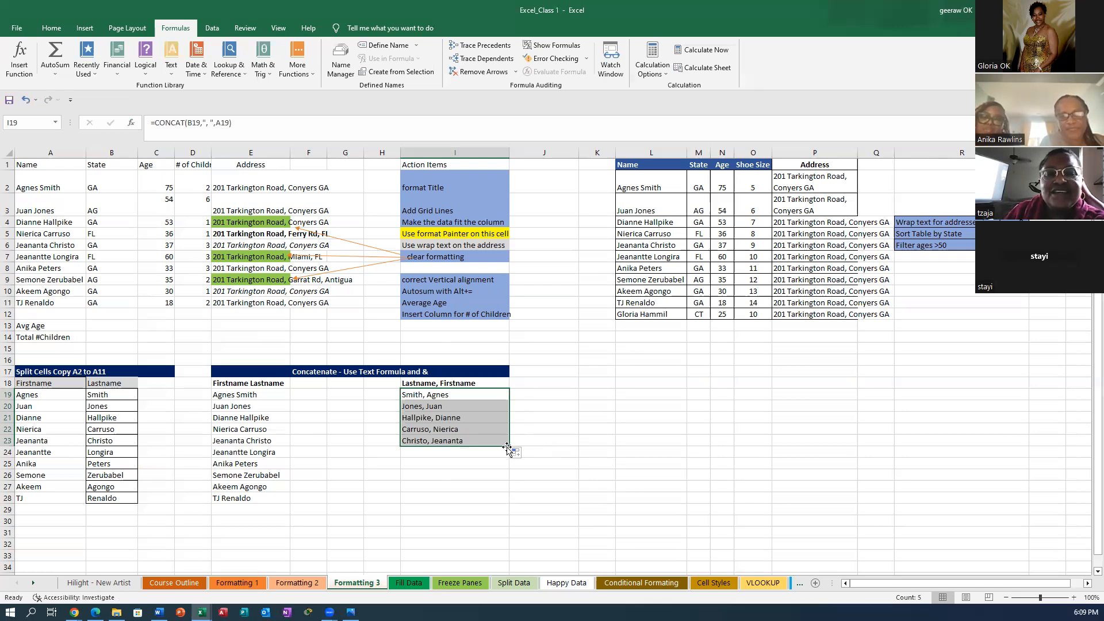
drag(509, 446, 508, 505)
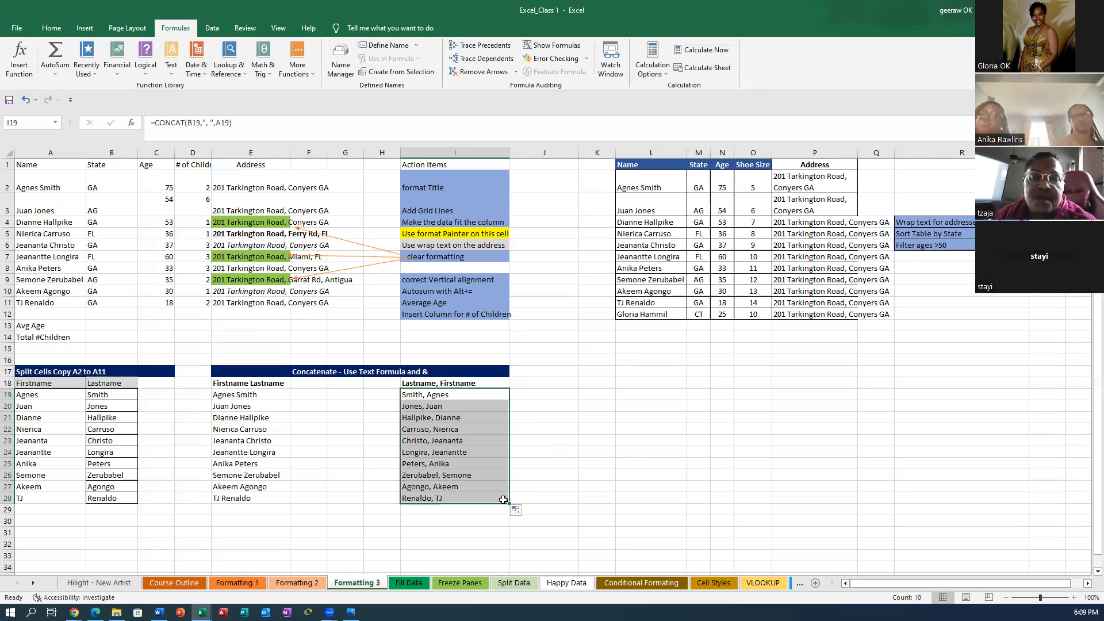
click(664, 455)
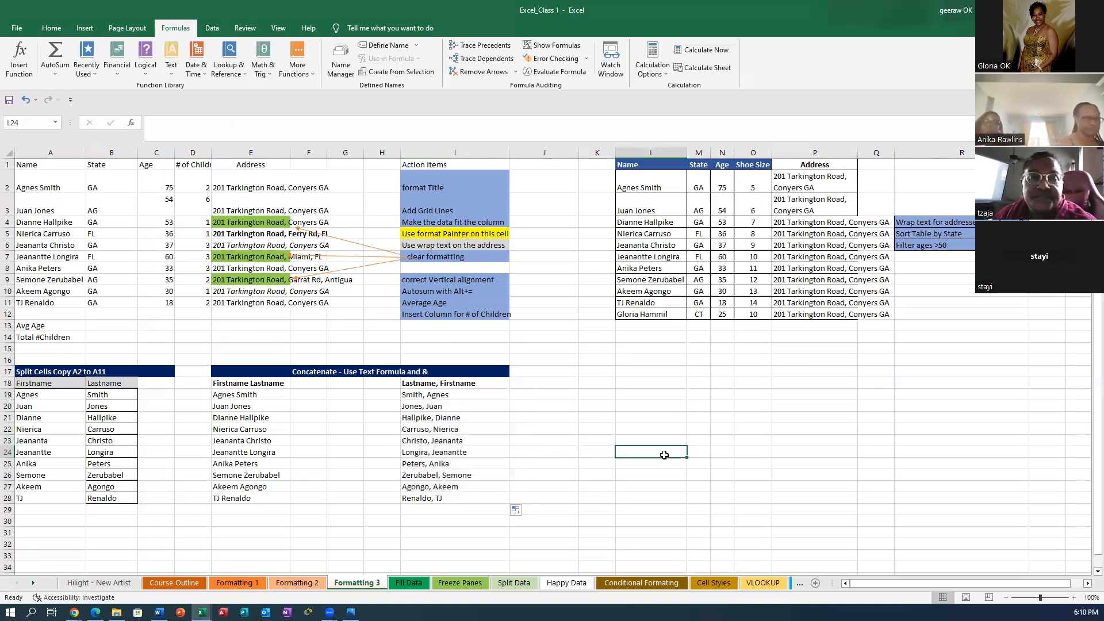
Copy I19:I28, paste it over itself as values only, and select I19 to check its content.
click(423, 395)
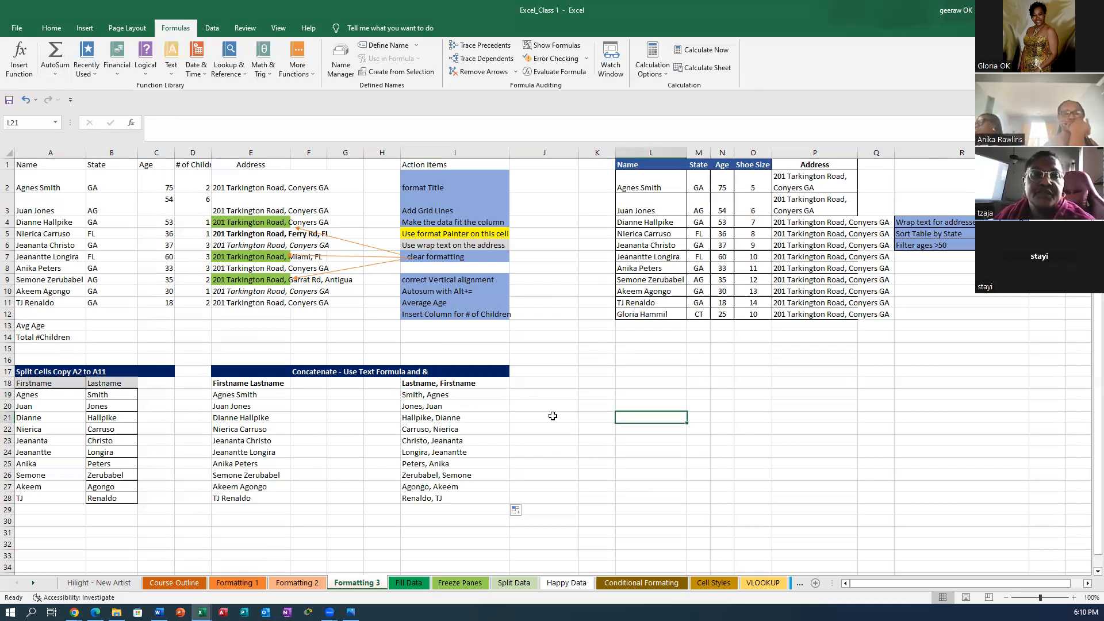
drag(419, 394, 430, 497)
right_click(430, 496)
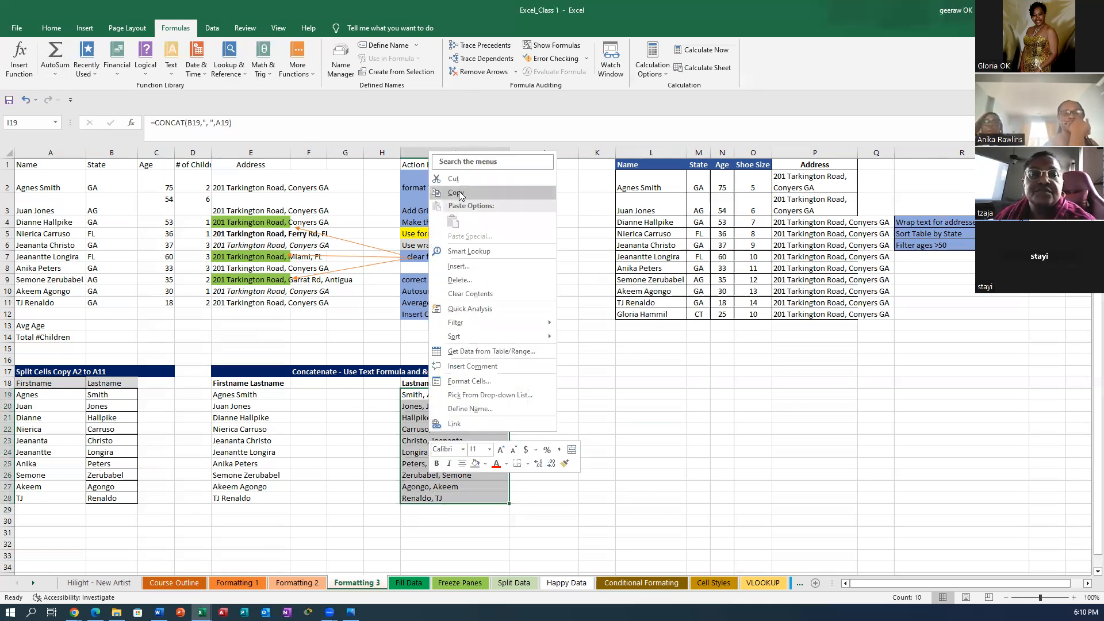
click(459, 193)
right_click(411, 397)
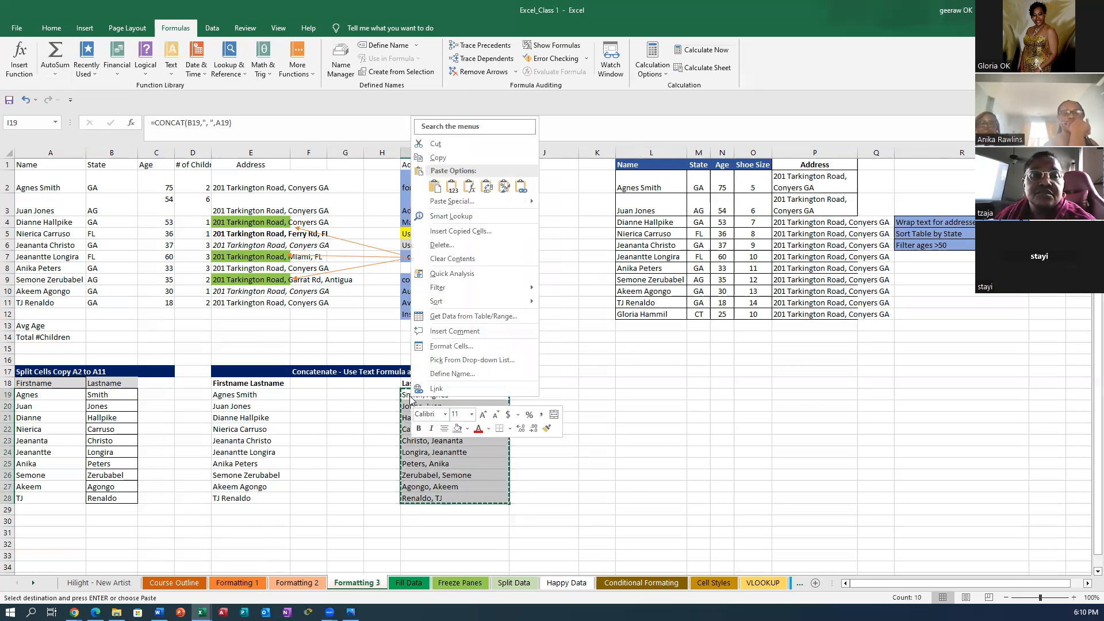
click(453, 189)
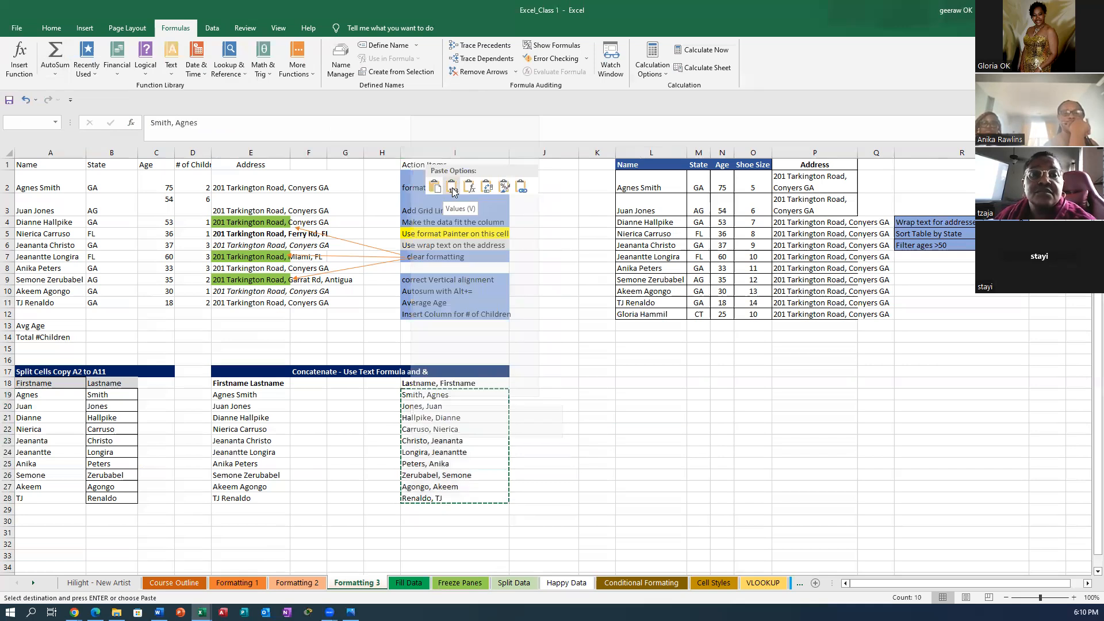
click(595, 427)
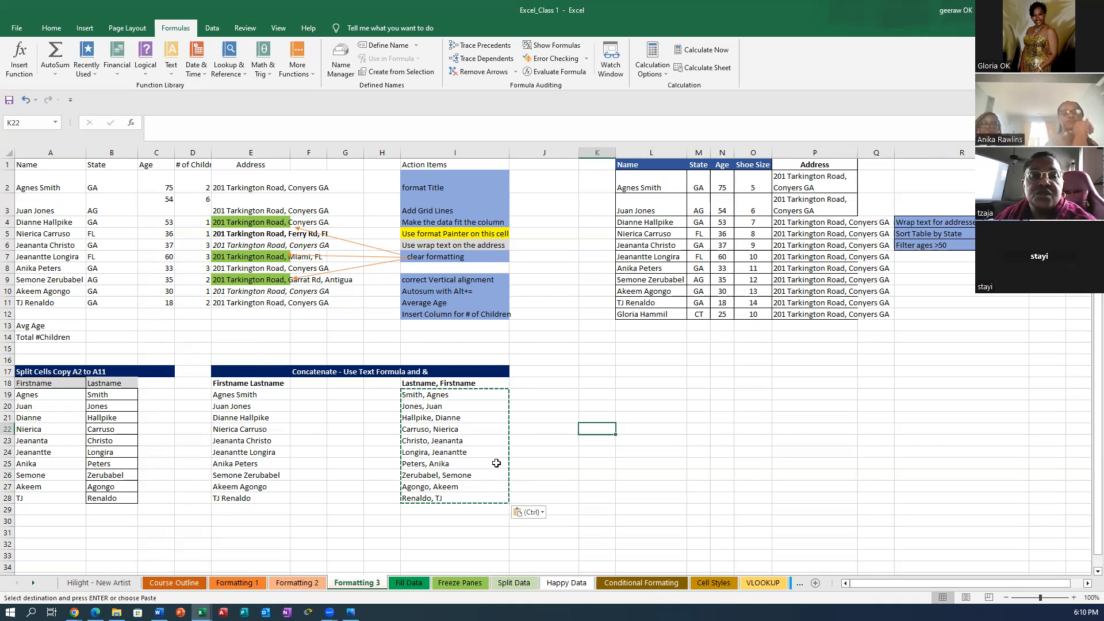
click(424, 396)
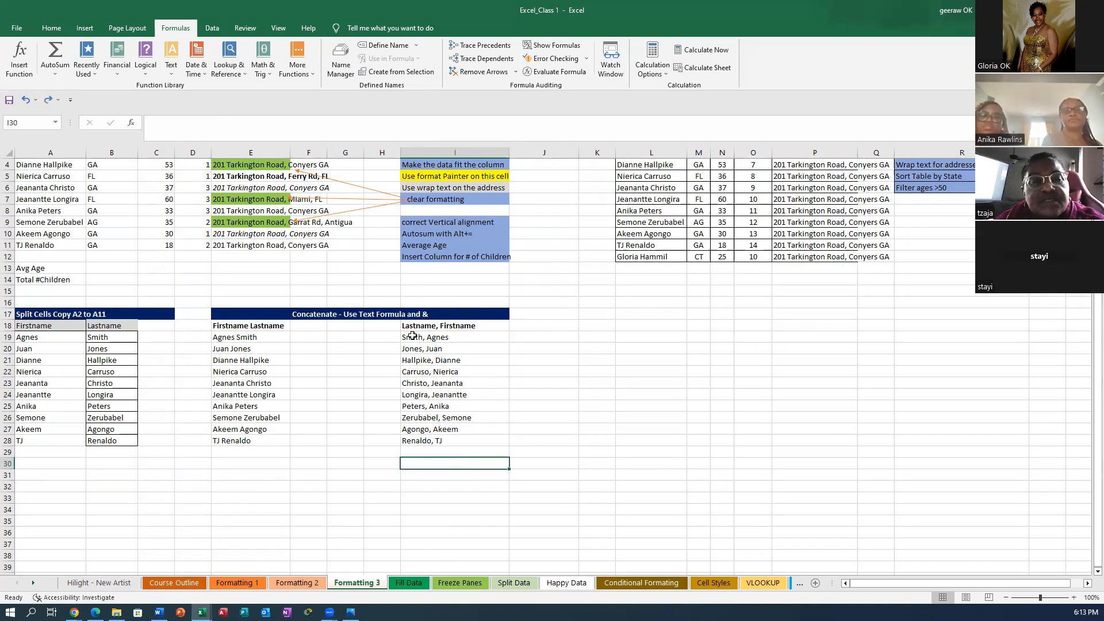
Replace the CONCAT formulas in I19:I28 with their resulting names by copying the range and pasting values in place.
drag(414, 337, 410, 439)
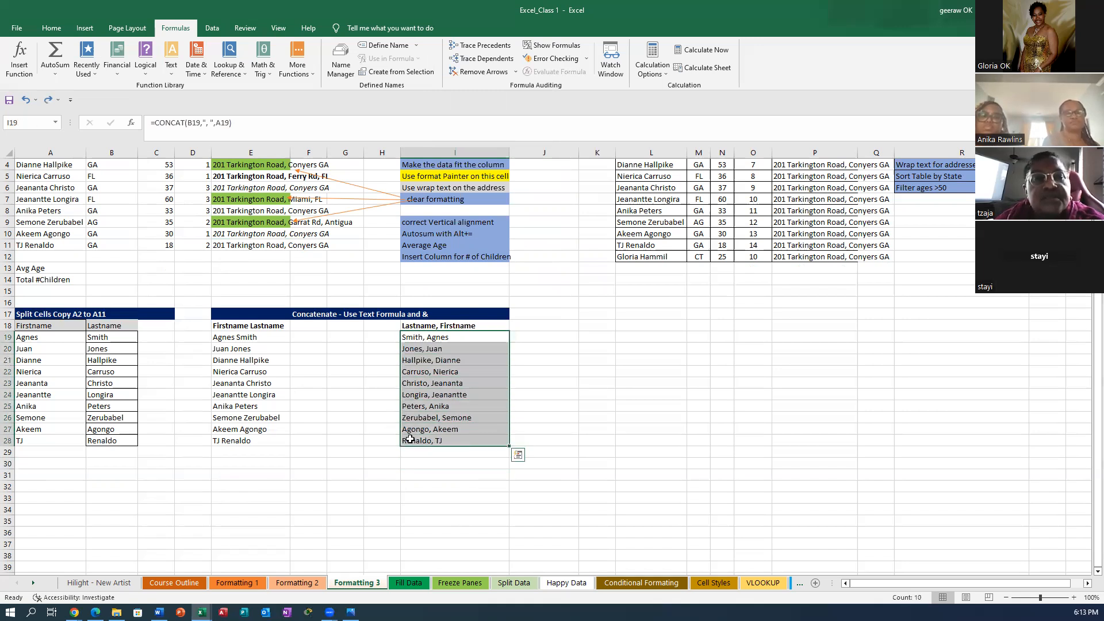
right_click(440, 375)
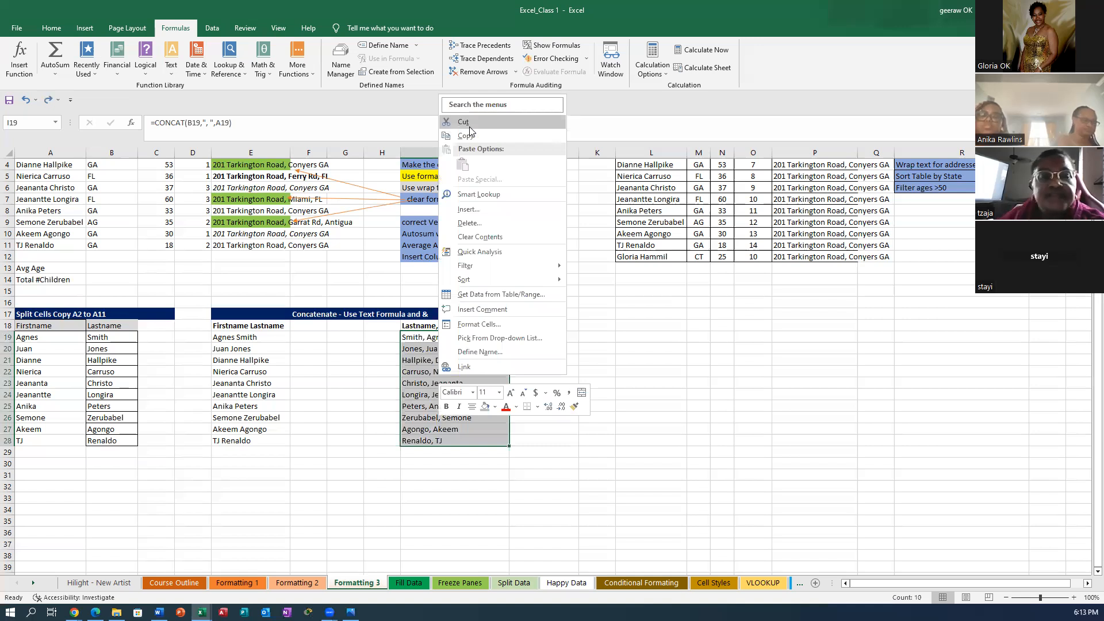
click(466, 137)
right_click(423, 338)
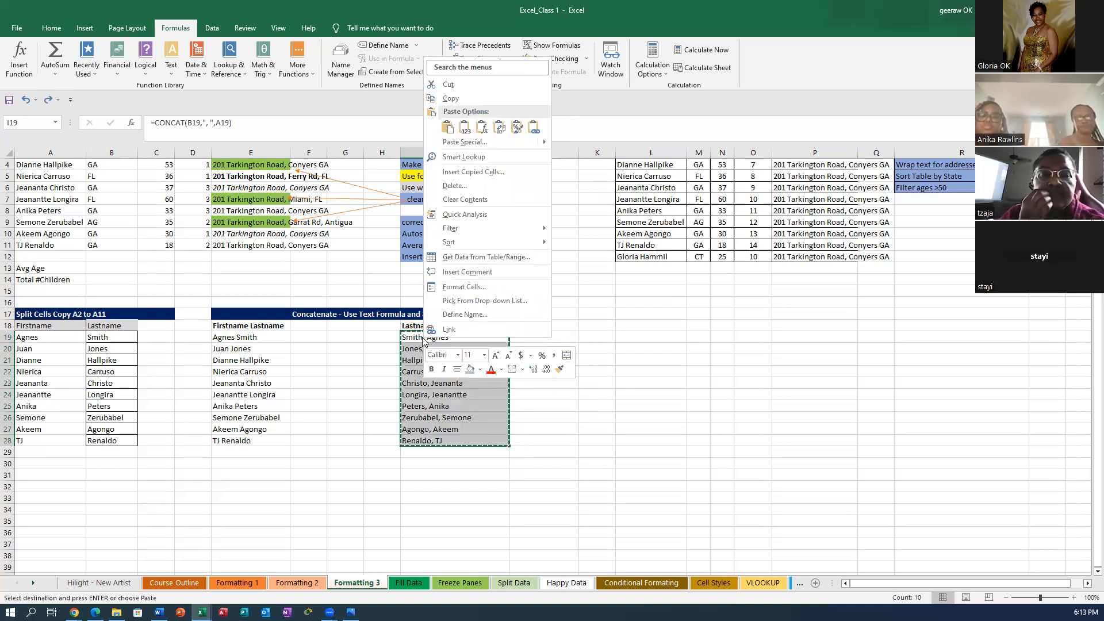
click(465, 127)
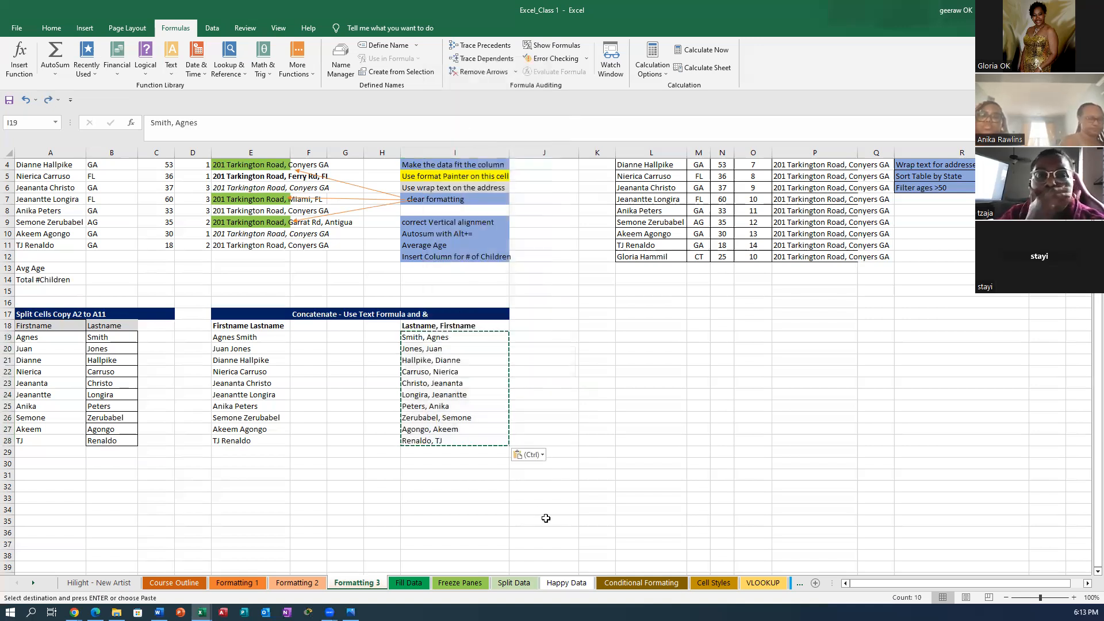
click(323, 487)
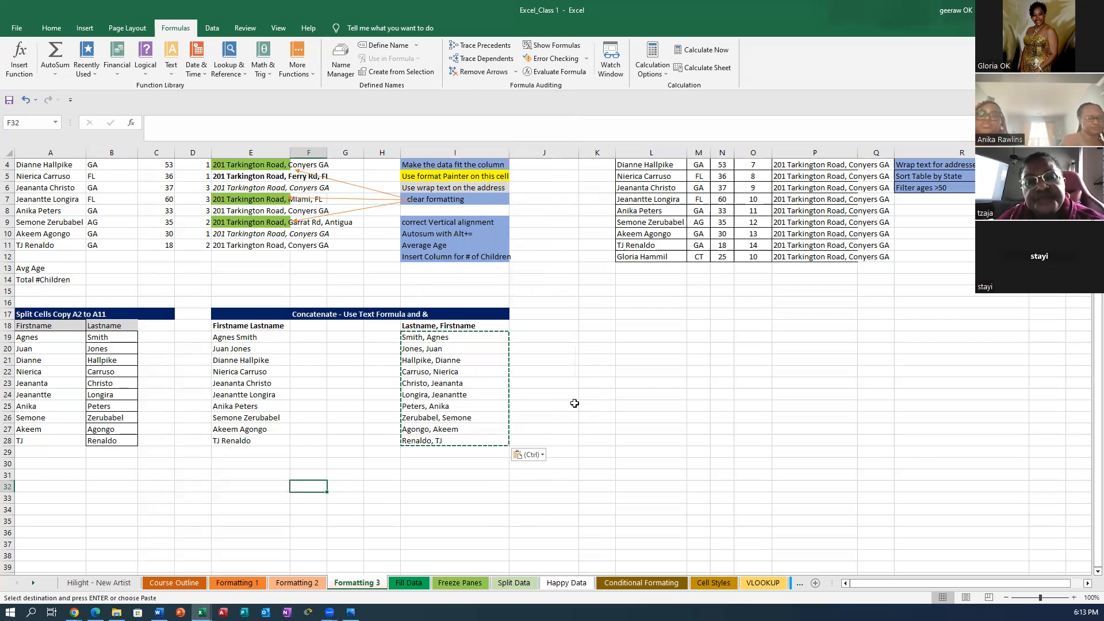
click(638, 340)
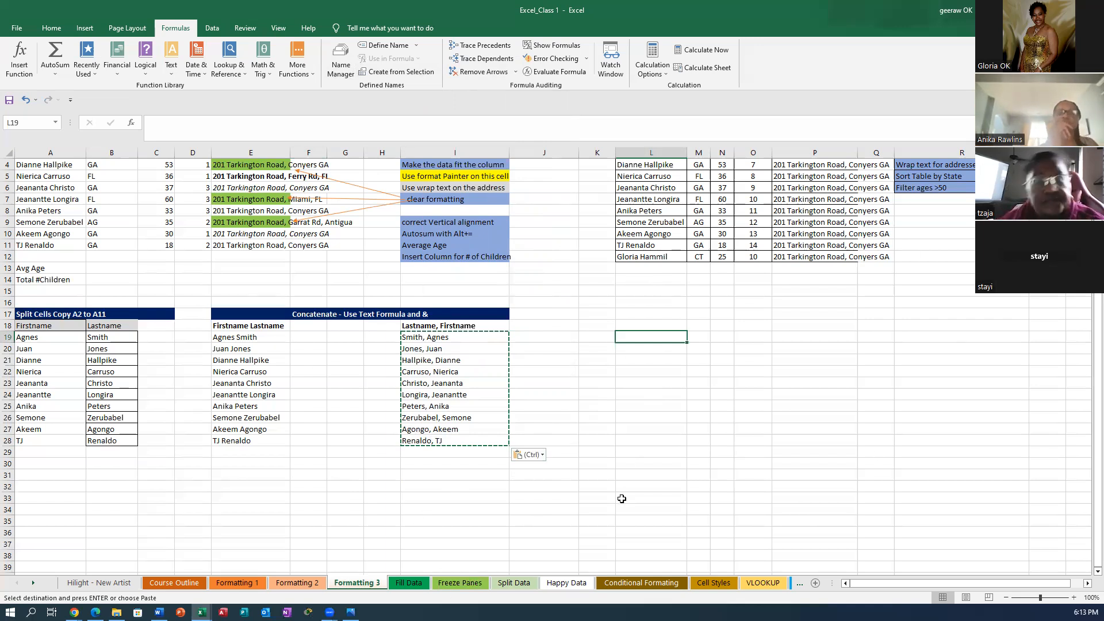
click(454, 488)
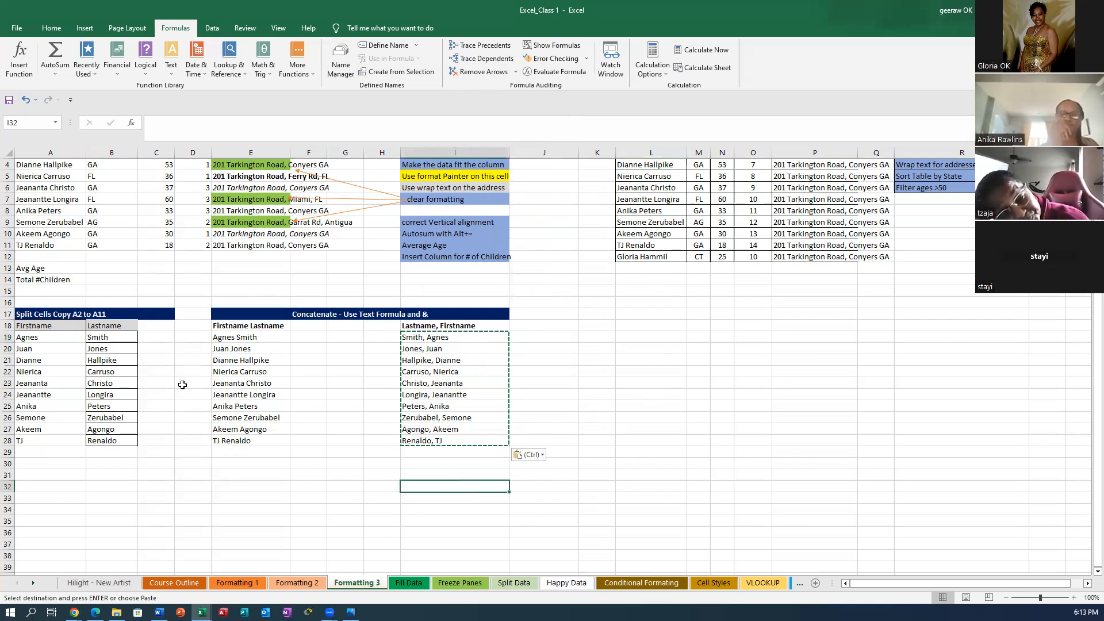
Consult the Course Outline sheet, select the Exam 1 scores B3:B11 on Formatting 2 and copy their sum to the clipboard.
click(174, 582)
click(85, 304)
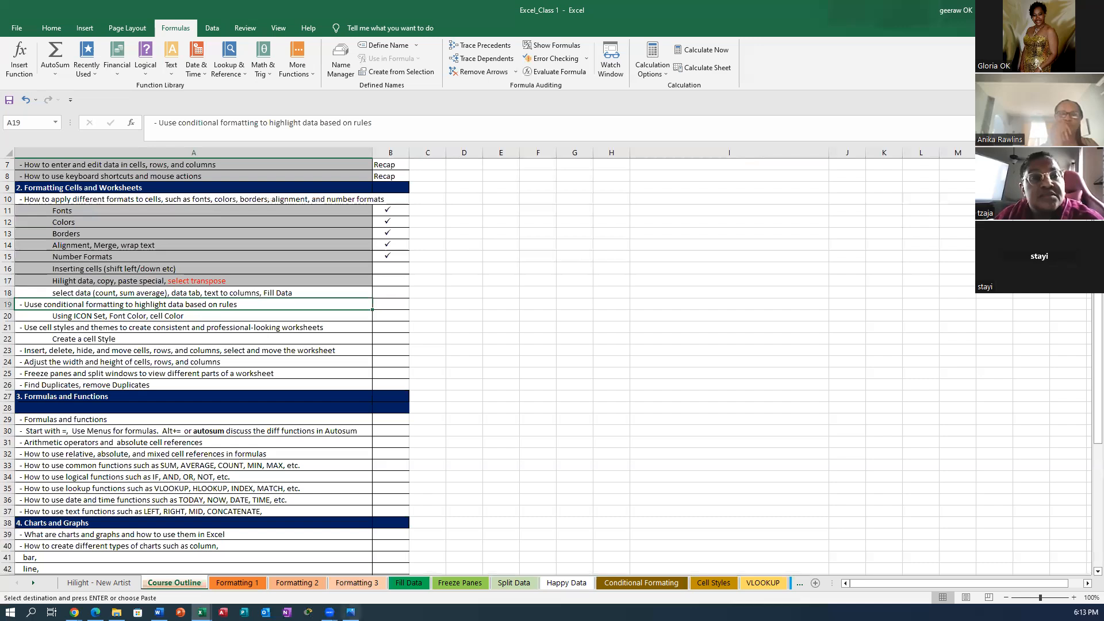
click(298, 582)
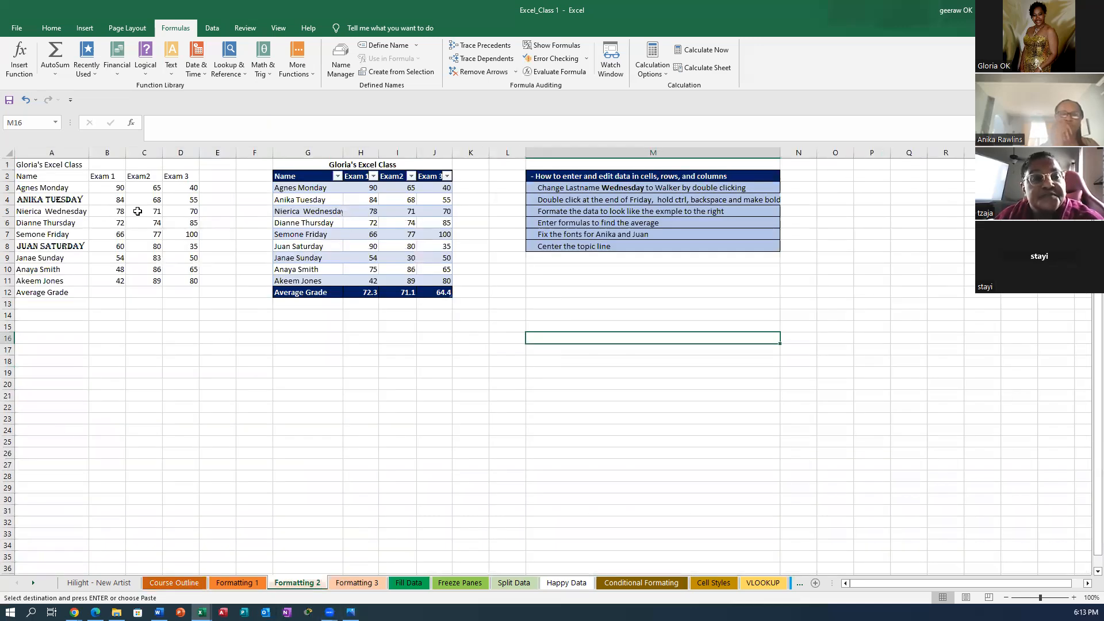
drag(115, 183, 109, 278)
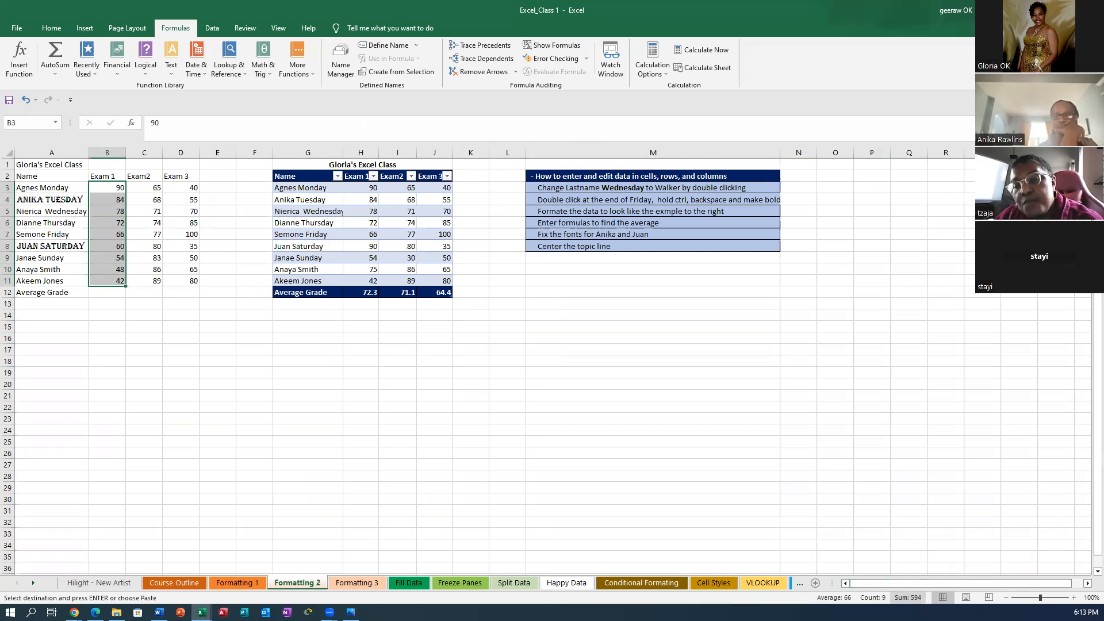
click(908, 598)
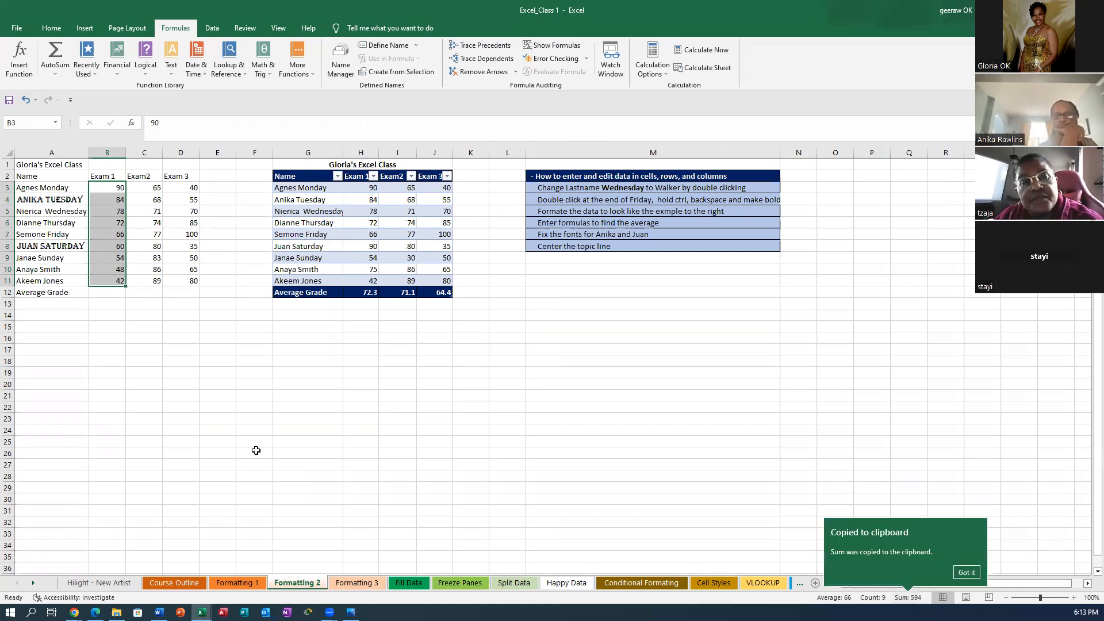
Paste the copied Exam 1 sum into B12 as a fixed value and fill it across to D12.
click(105, 295)
key(ctrl+v)
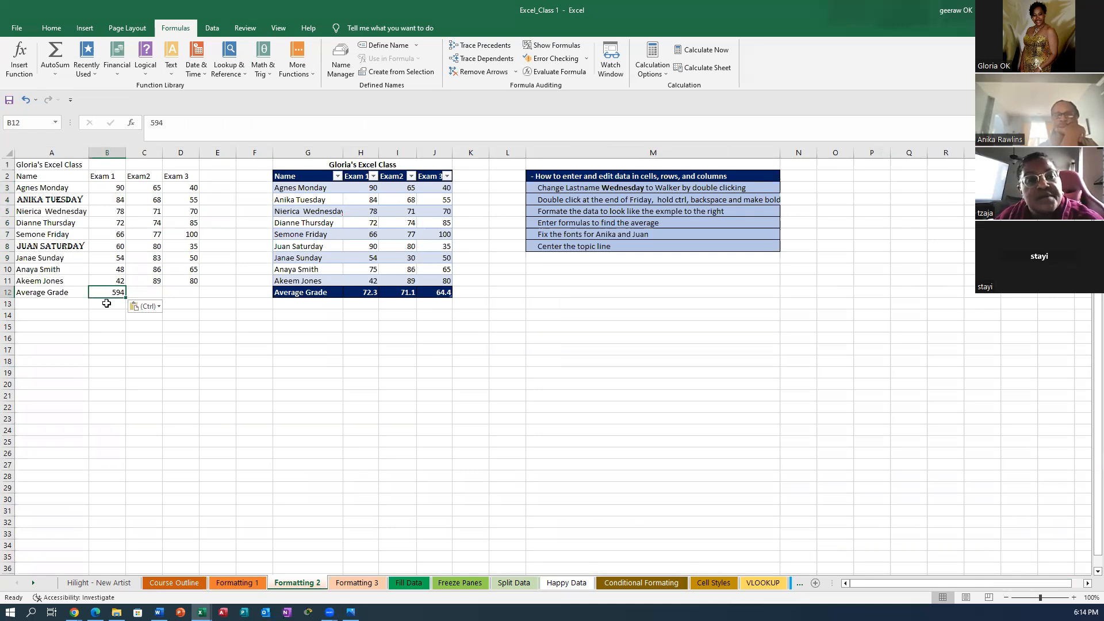
click(113, 315)
click(112, 290)
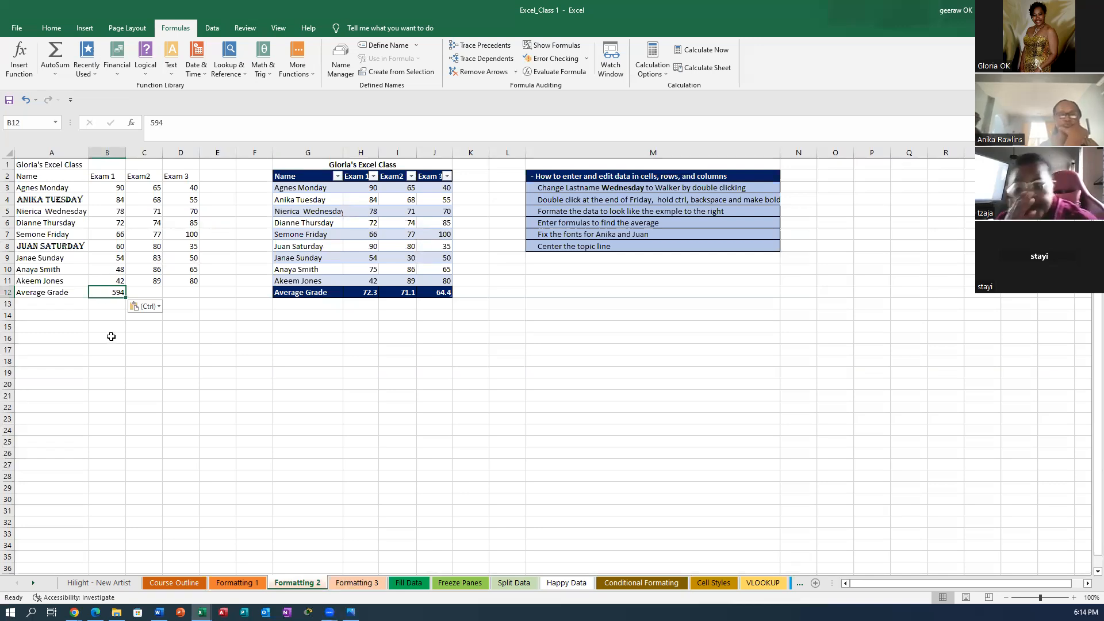
drag(125, 297, 190, 298)
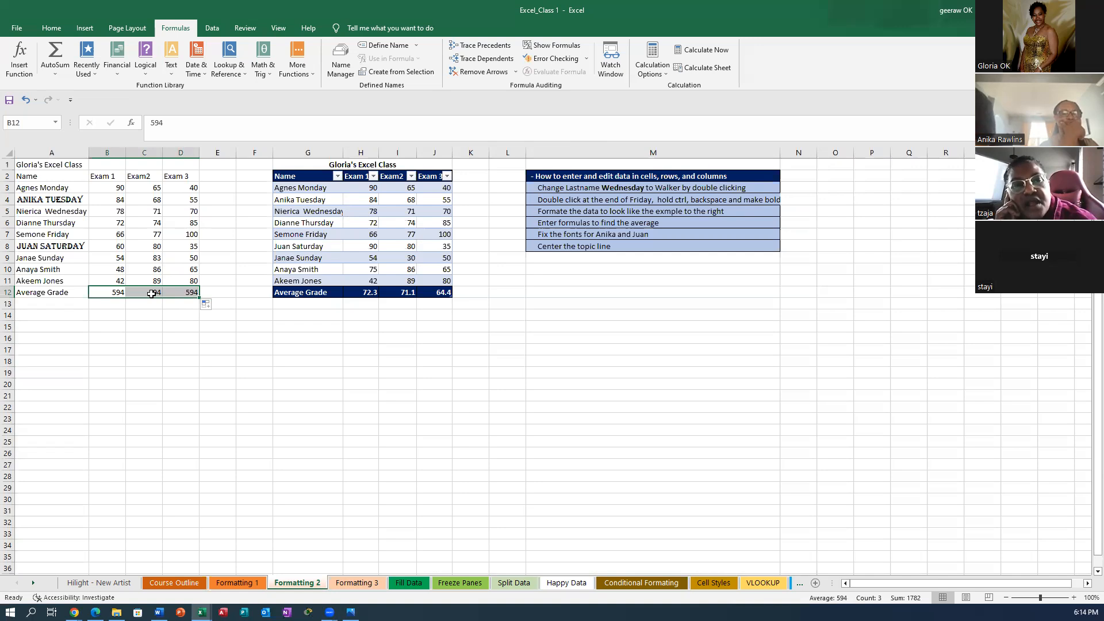
Replace the pasted totals in row 12 with an AutoSum of B3:B11 in B12, filled across to D12.
drag(140, 292, 195, 292)
key(Delete)
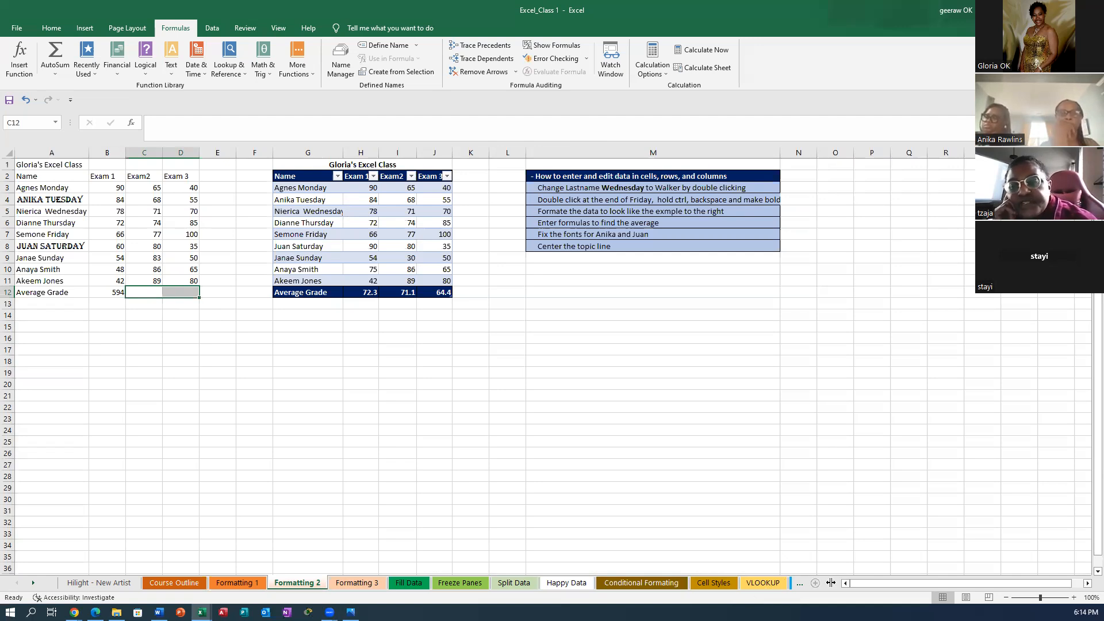
click(108, 289)
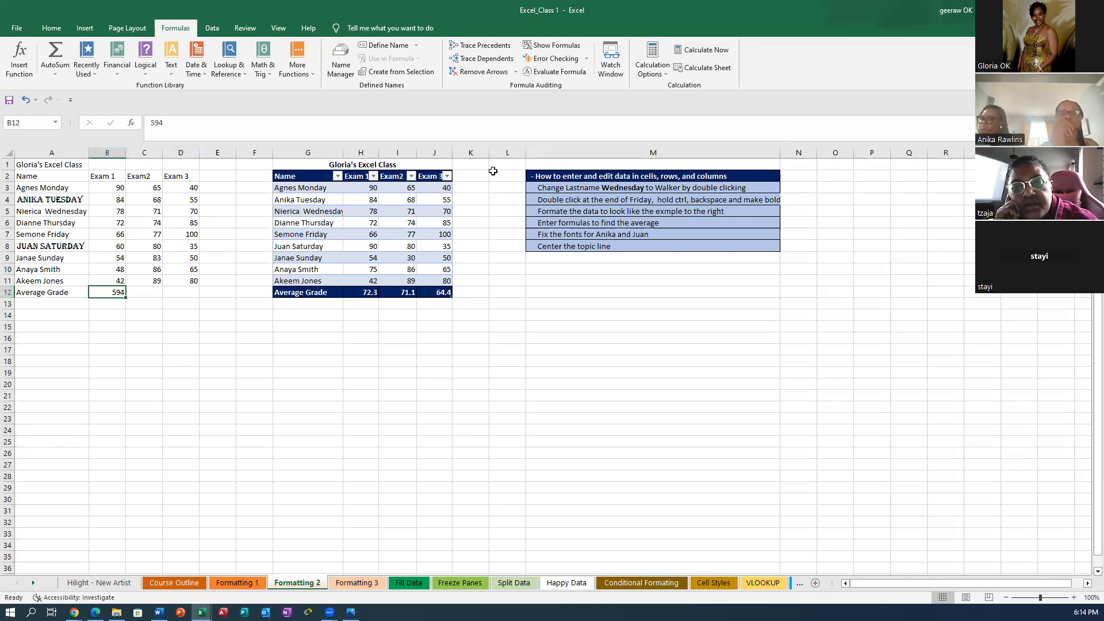
click(55, 54)
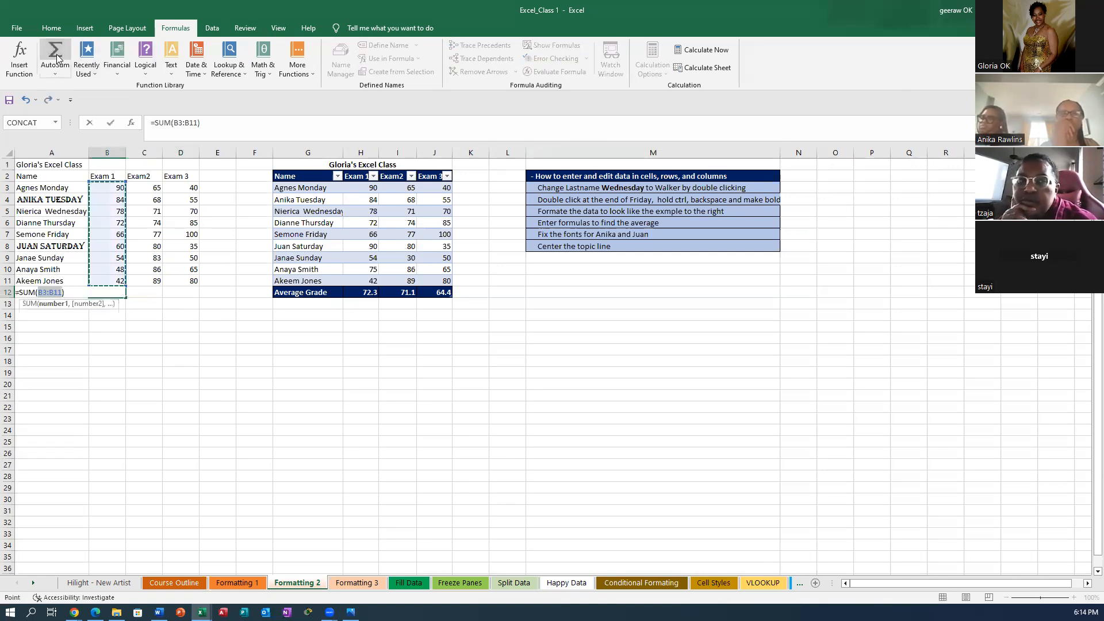
key(Return)
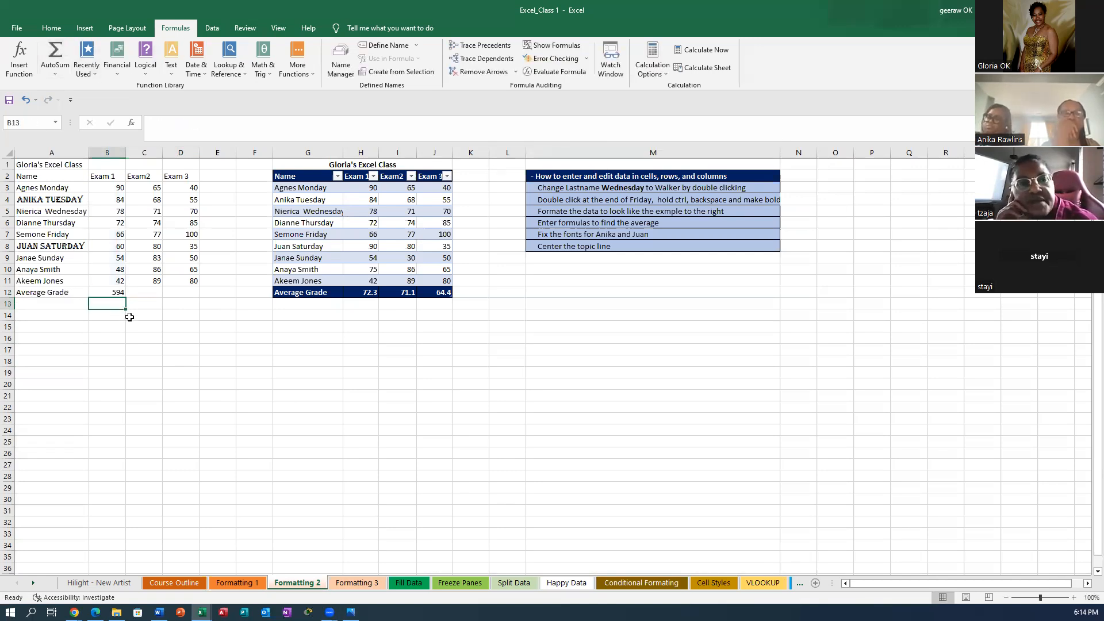
click(118, 295)
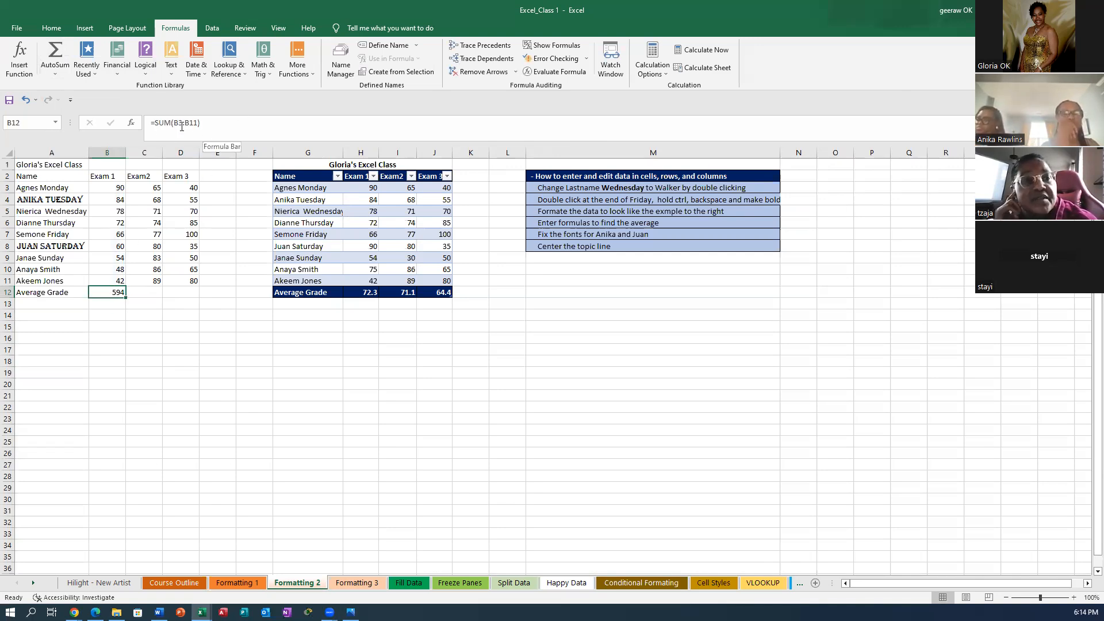
drag(126, 297, 198, 297)
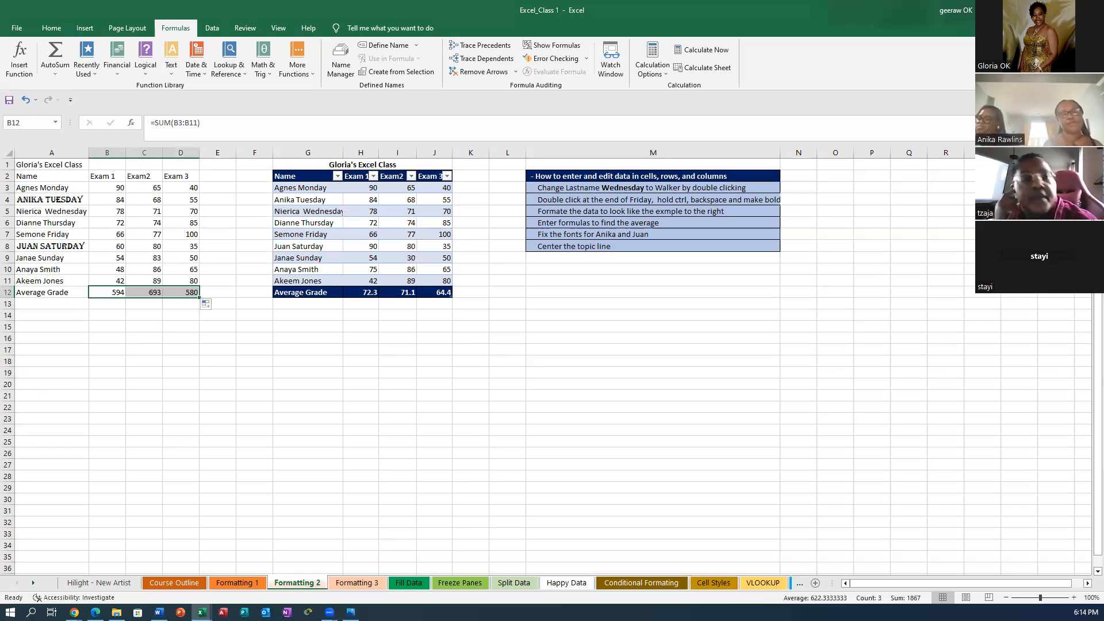
Select the Exam 3 scores D3:D10 to view their sum and average, and clear the selection.
click(197, 410)
drag(192, 188, 198, 270)
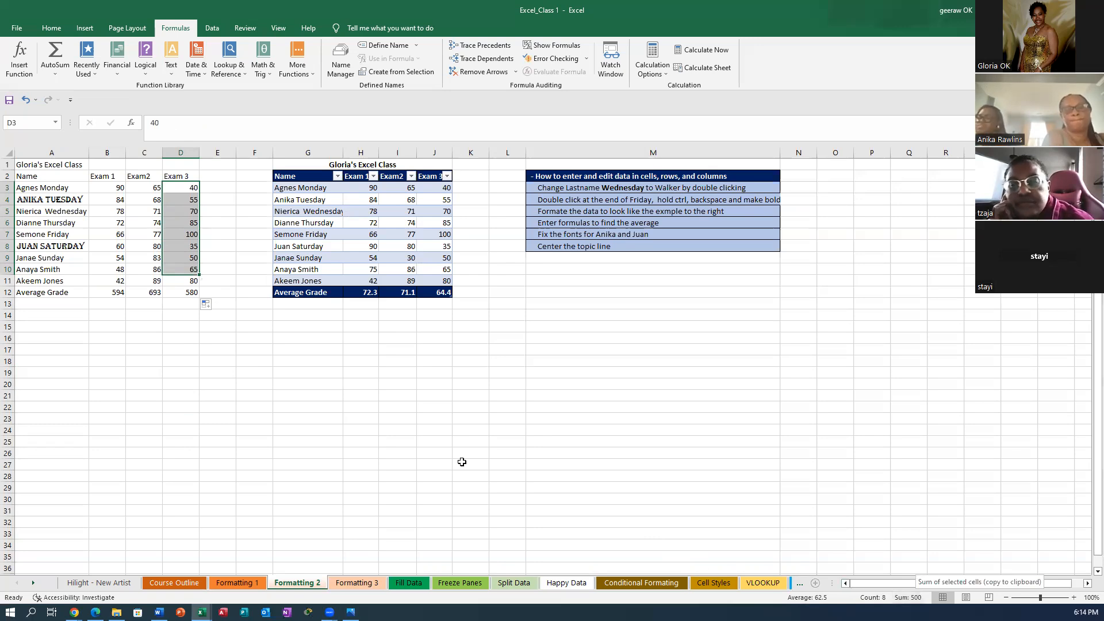
click(256, 441)
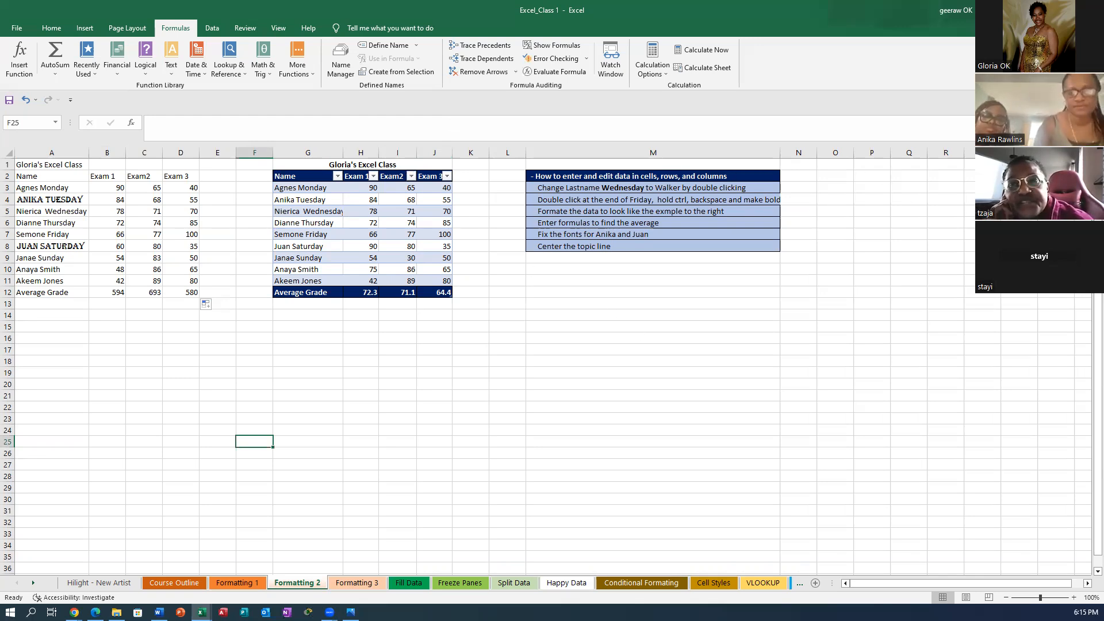
click(882, 15)
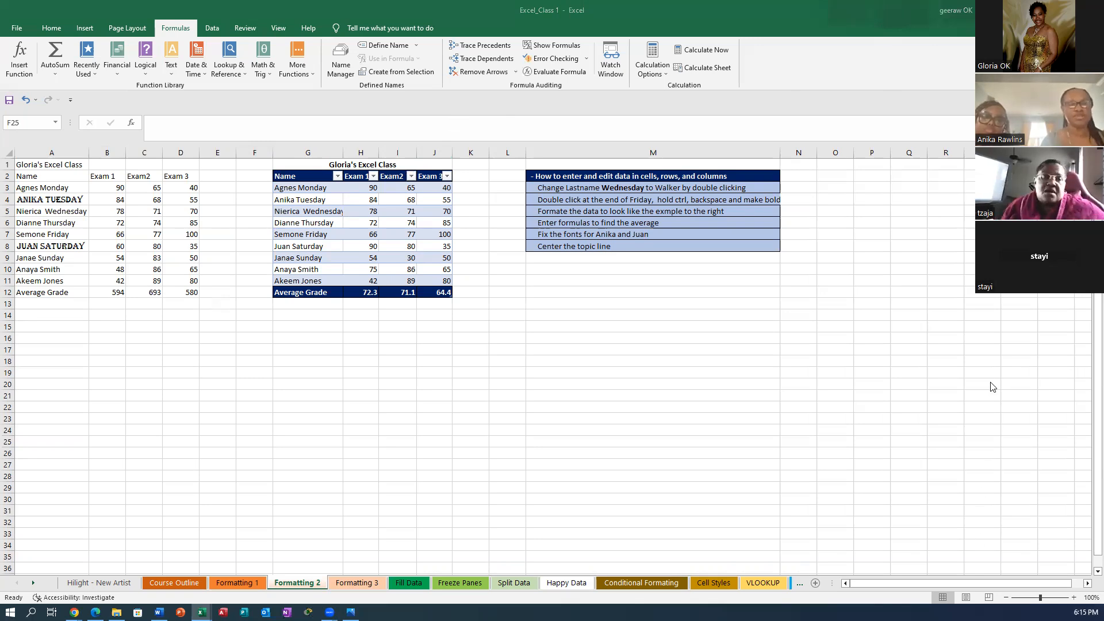
click(50, 211)
double_click(38, 211)
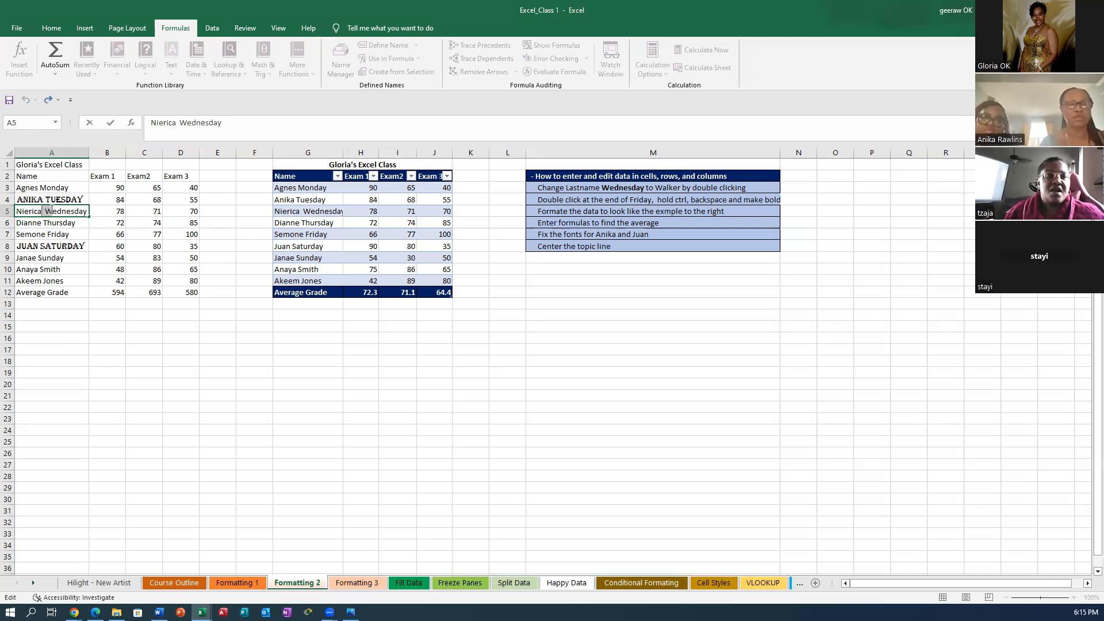
drag(52, 212, 44, 211)
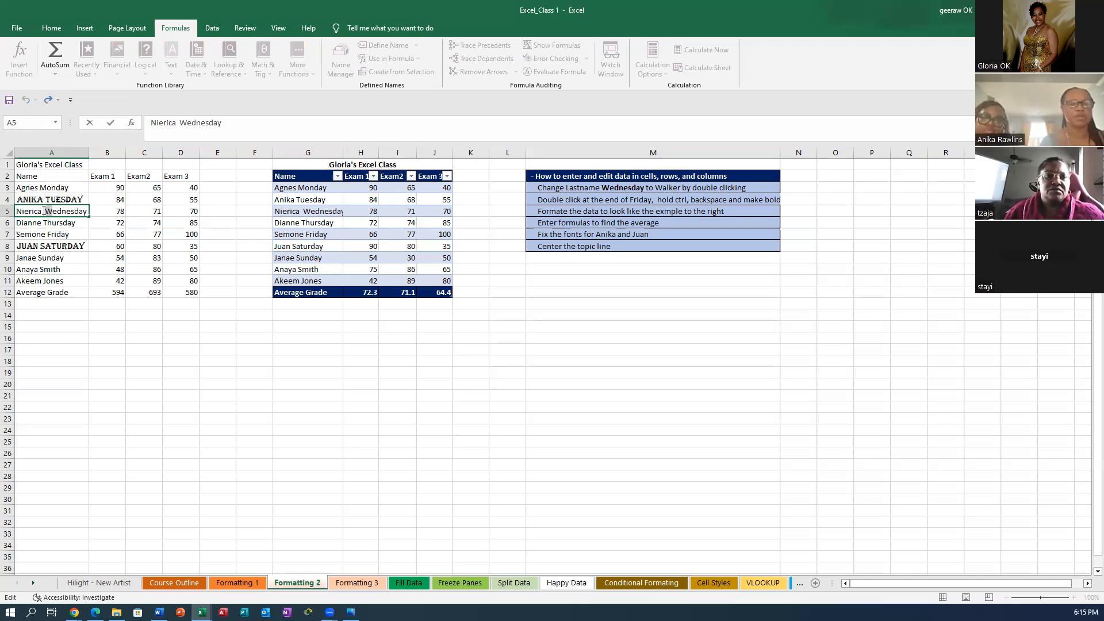
click(43, 211)
double_click(44, 212)
click(44, 211)
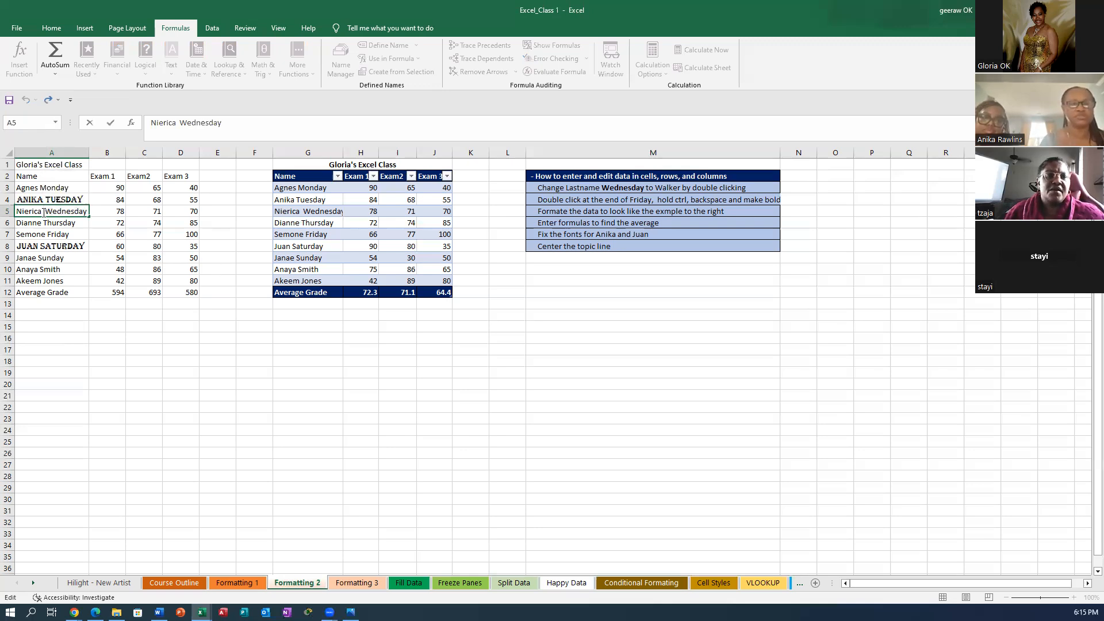
double_click(47, 214)
click(47, 220)
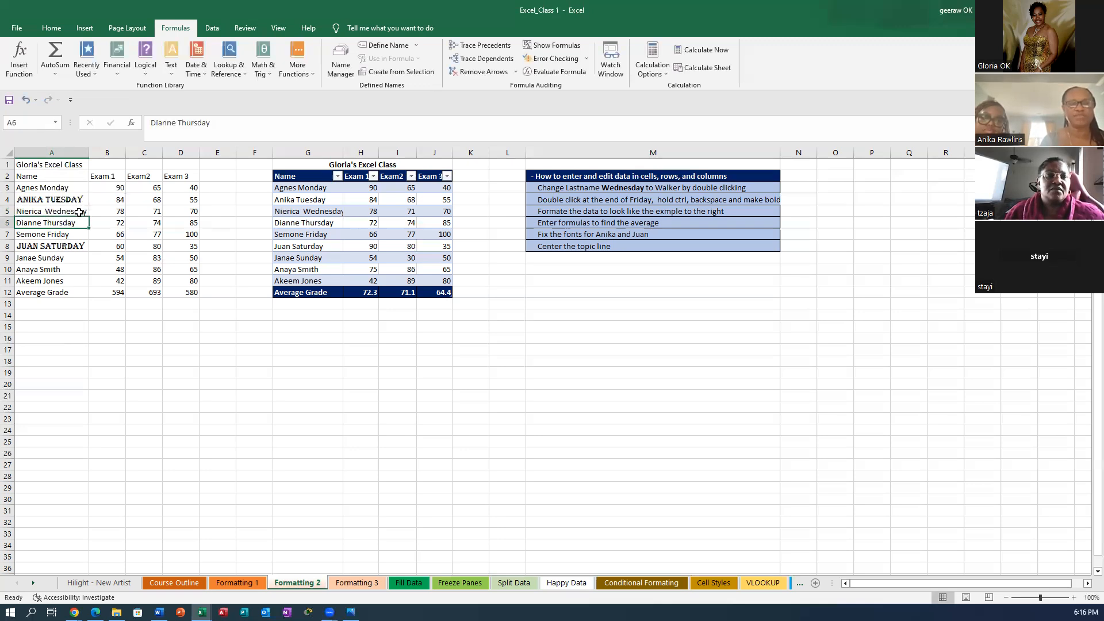
Replace the last name in A5 with the new surname given in the first instruction.
click(55, 210)
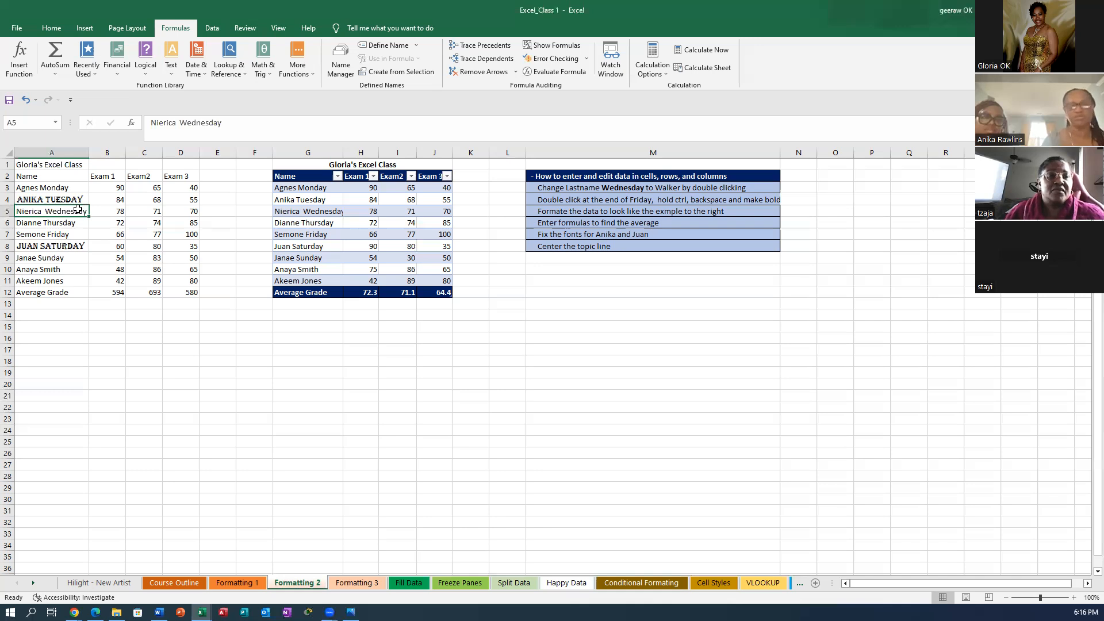
double_click(78, 210)
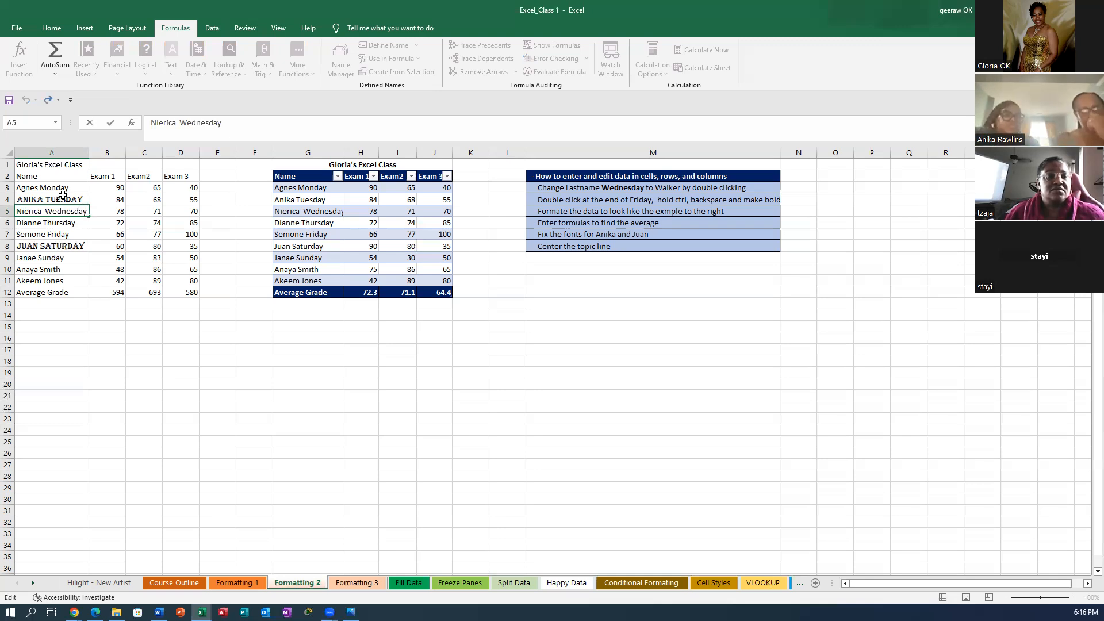
double_click(63, 213)
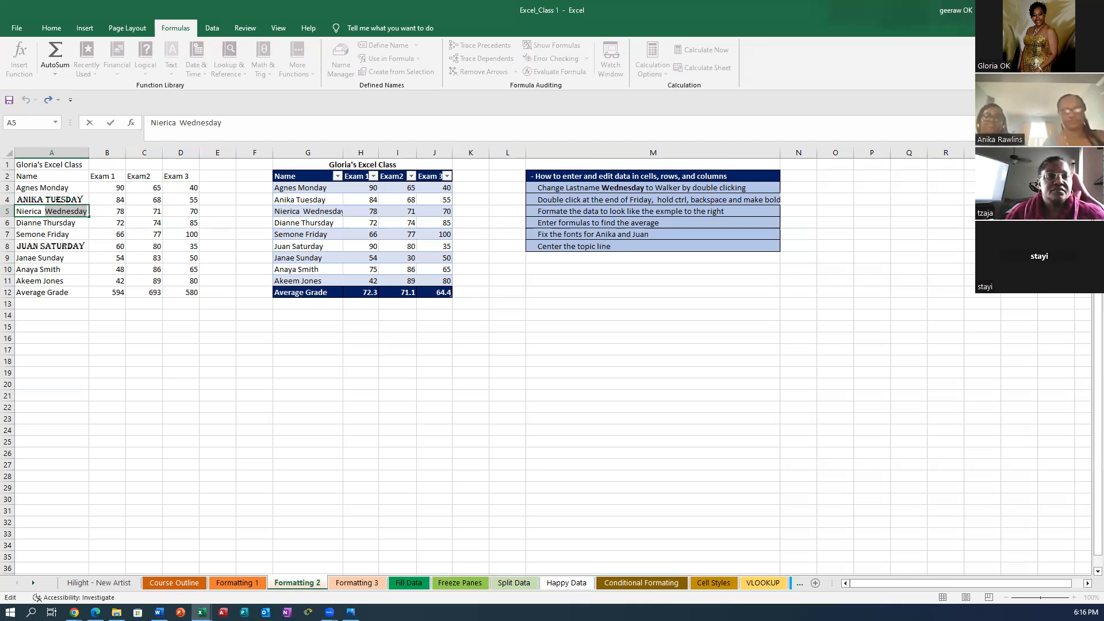
text(Wak)
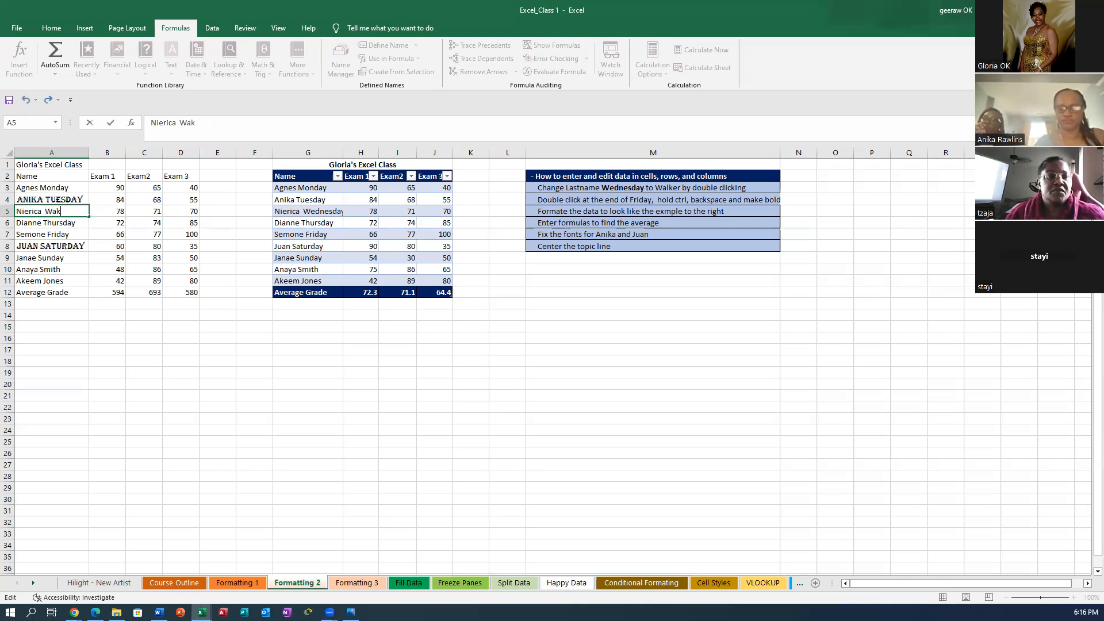
key(BackSpace)
text(lker)
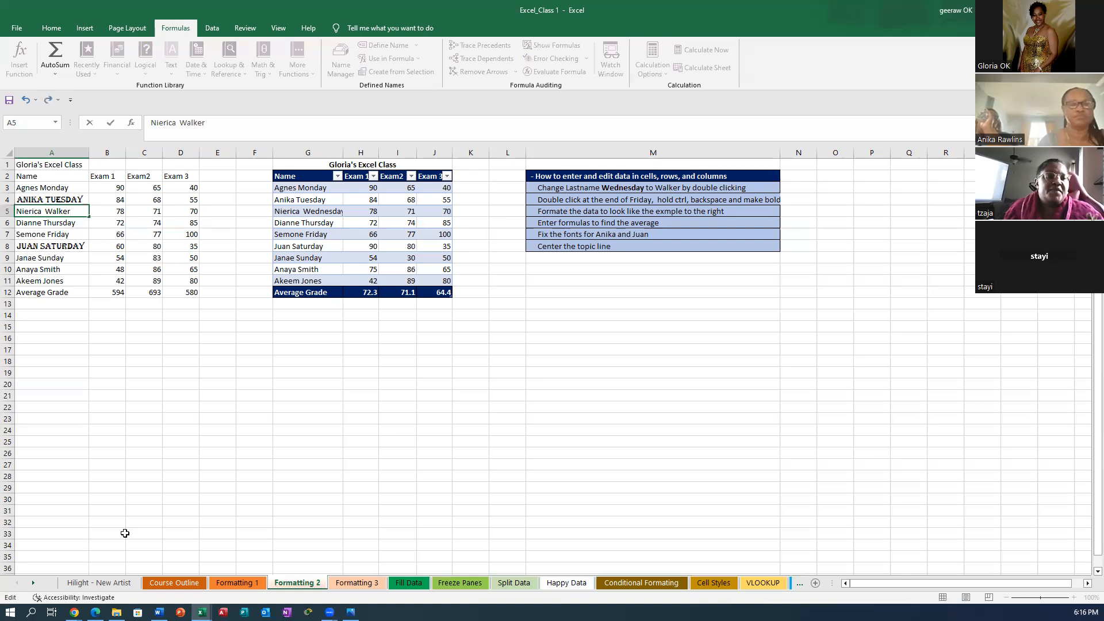
key(Return)
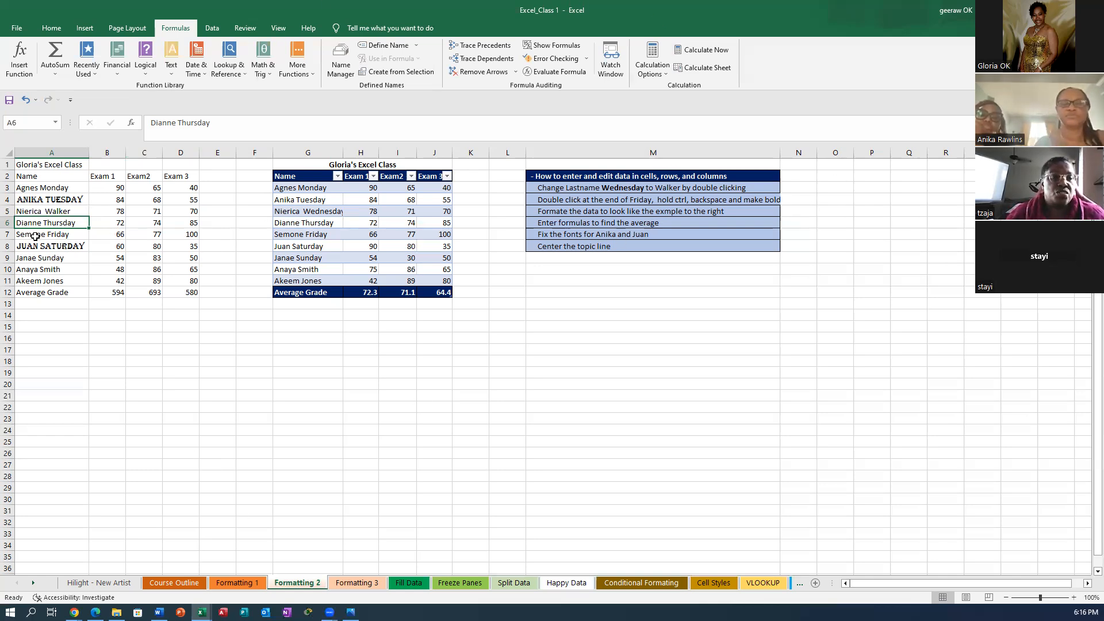
key(Down)
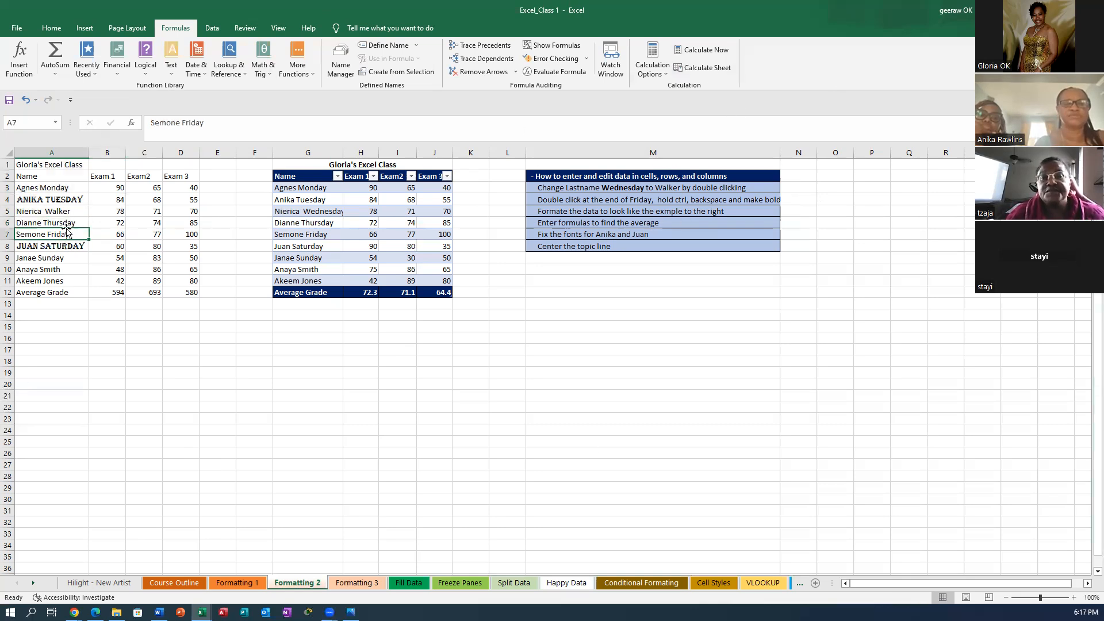
key(shift+Up)
key(shift+Up)
key(shift+Up)
key(shift+Up)
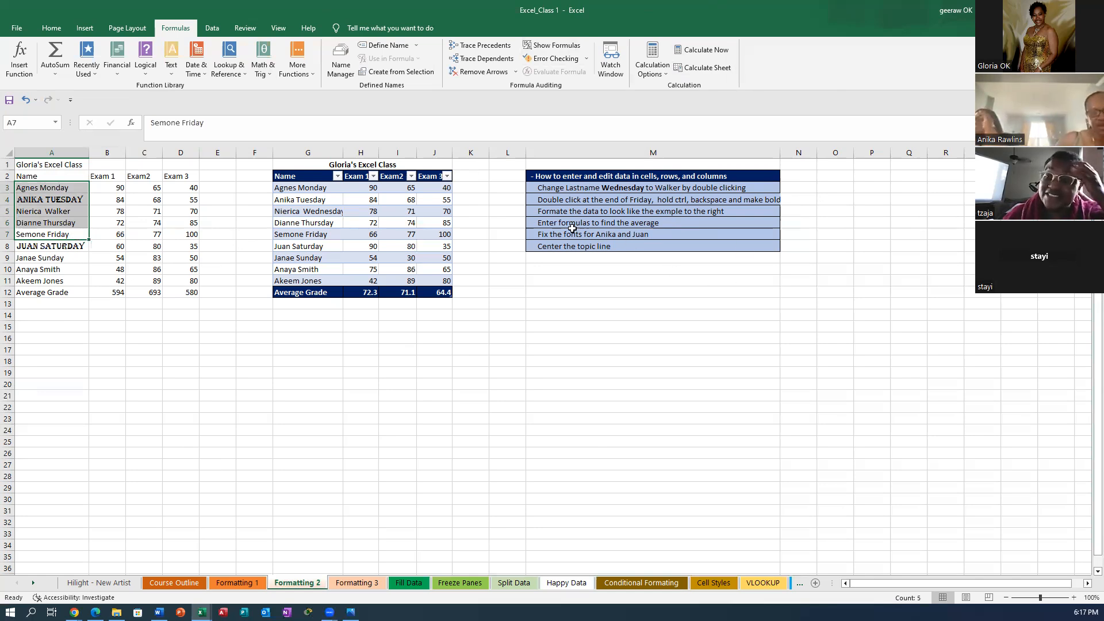
Examine the second instruction in M4, highlighting the word Friday within its text.
click(638, 201)
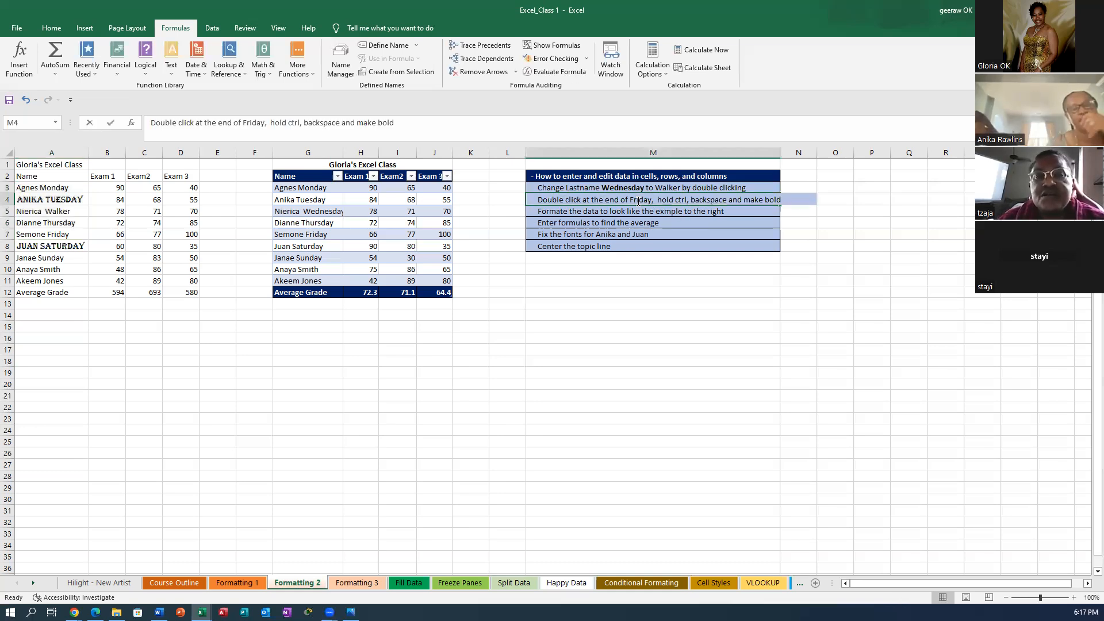
double_click(636, 200)
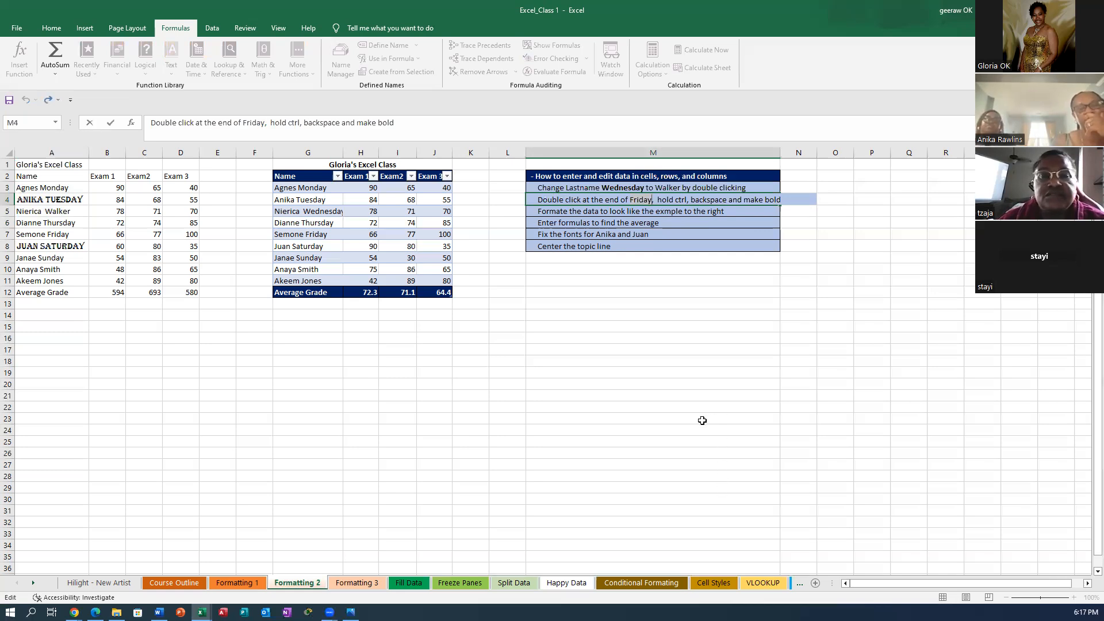
click(670, 396)
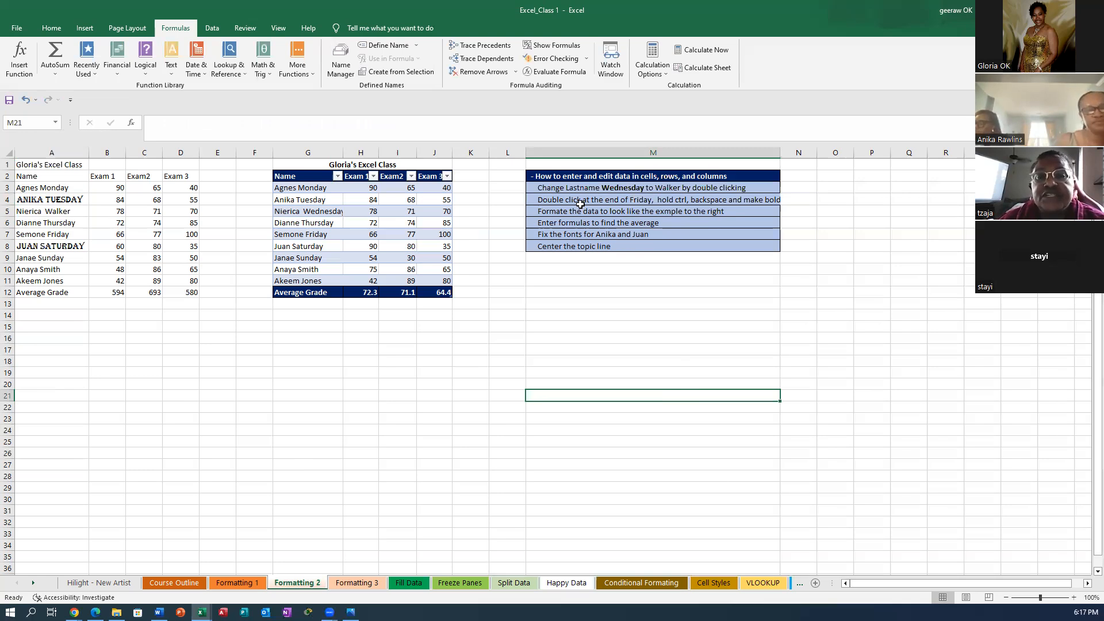
click(600, 200)
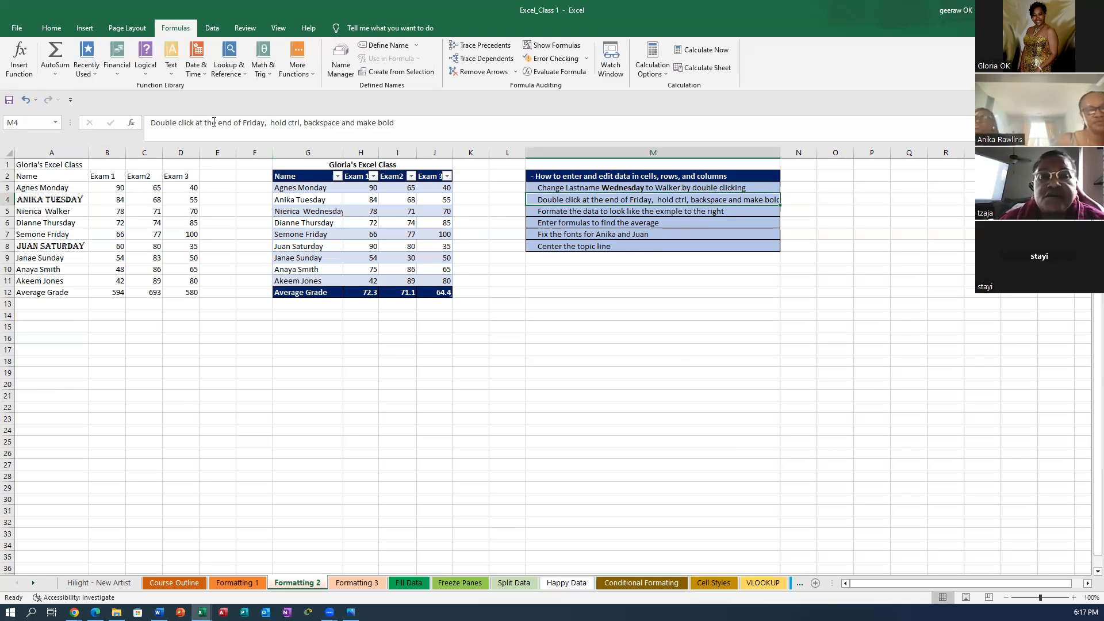
double_click(249, 123)
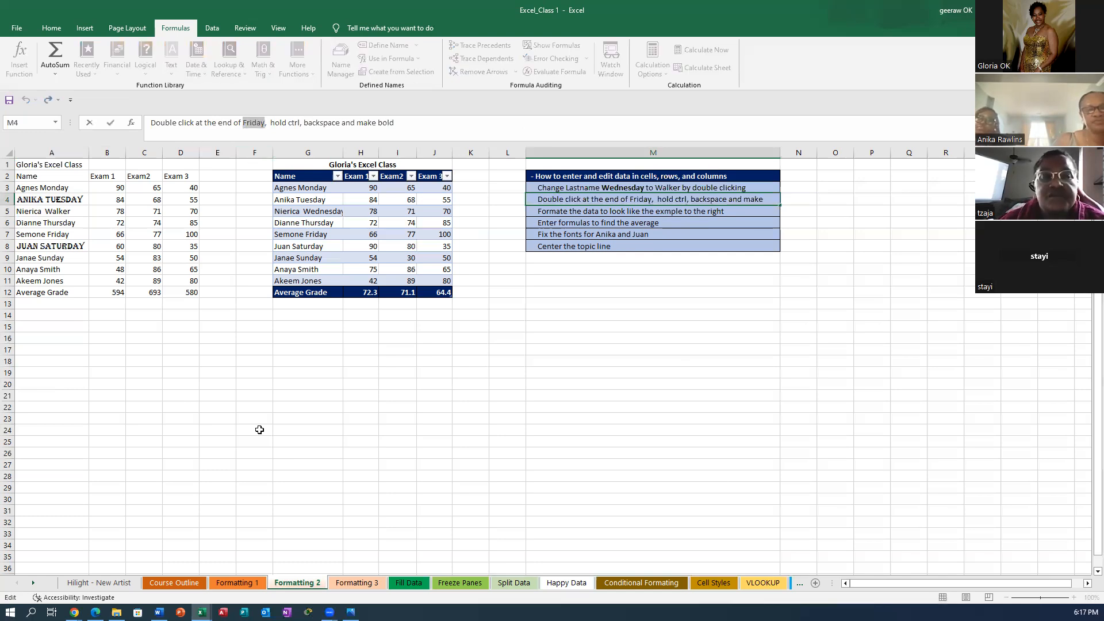
click(636, 440)
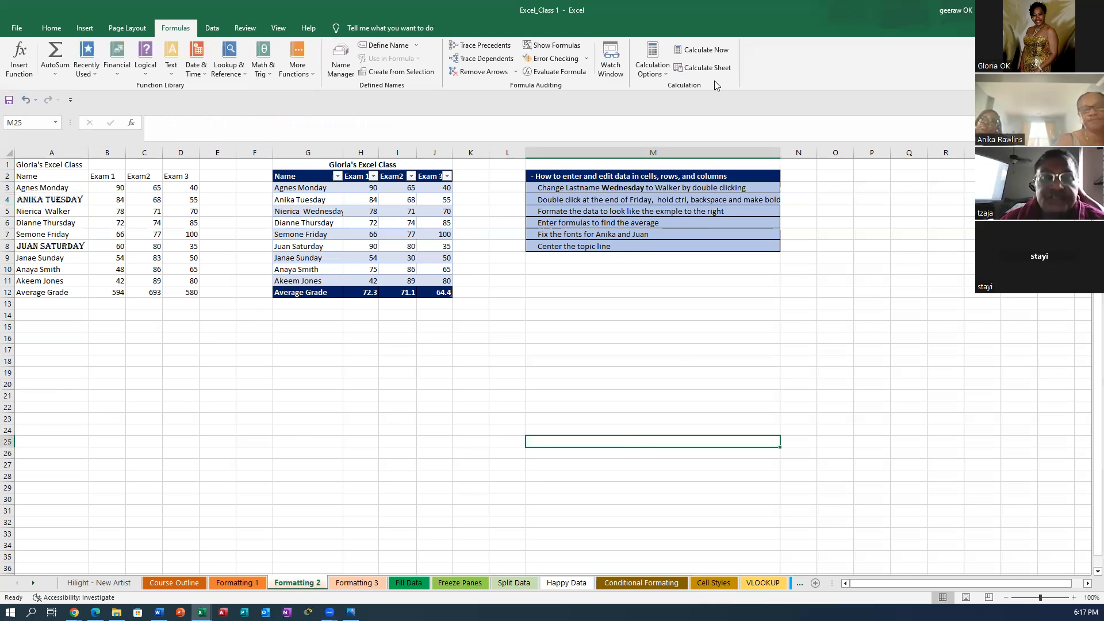
Shade the completed first instruction in M3 with a grey fill.
click(588, 184)
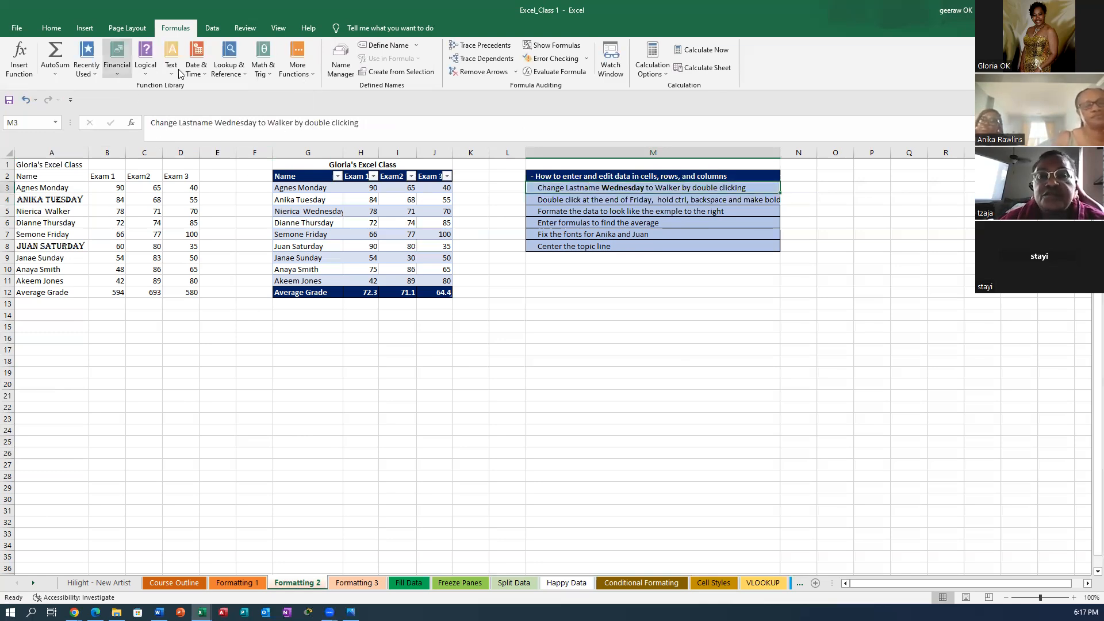
click(51, 28)
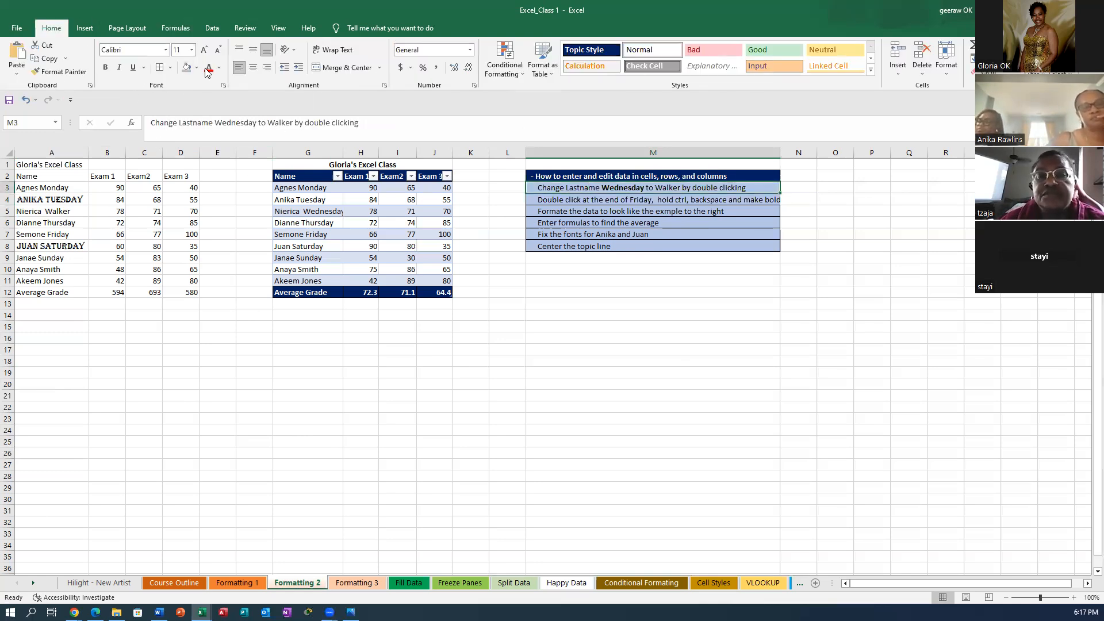
click(186, 67)
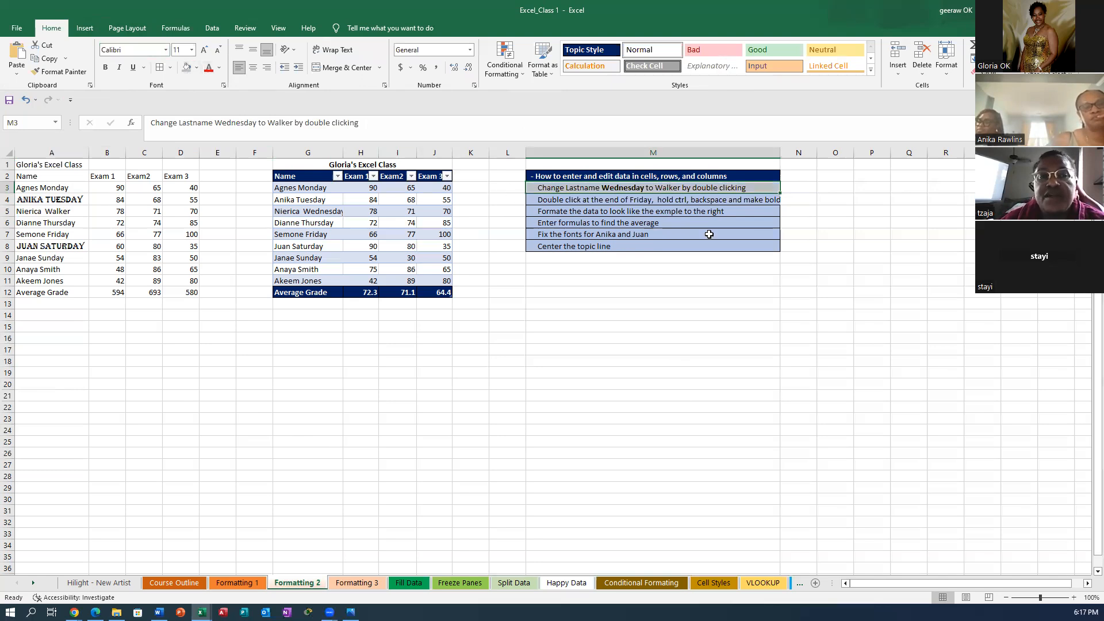
click(561, 203)
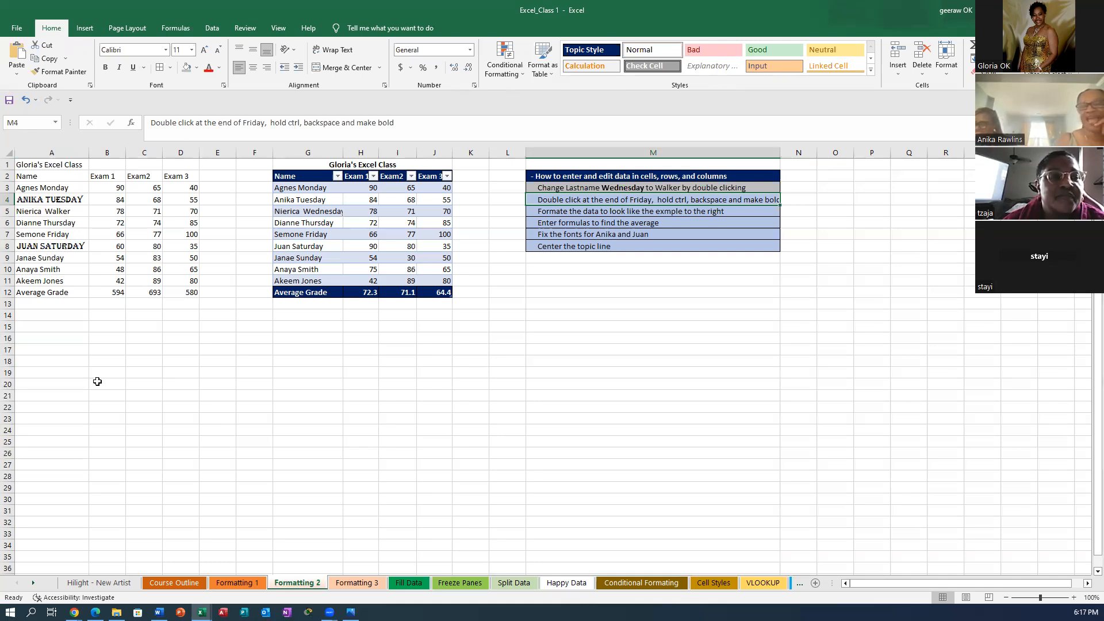
click(905, 233)
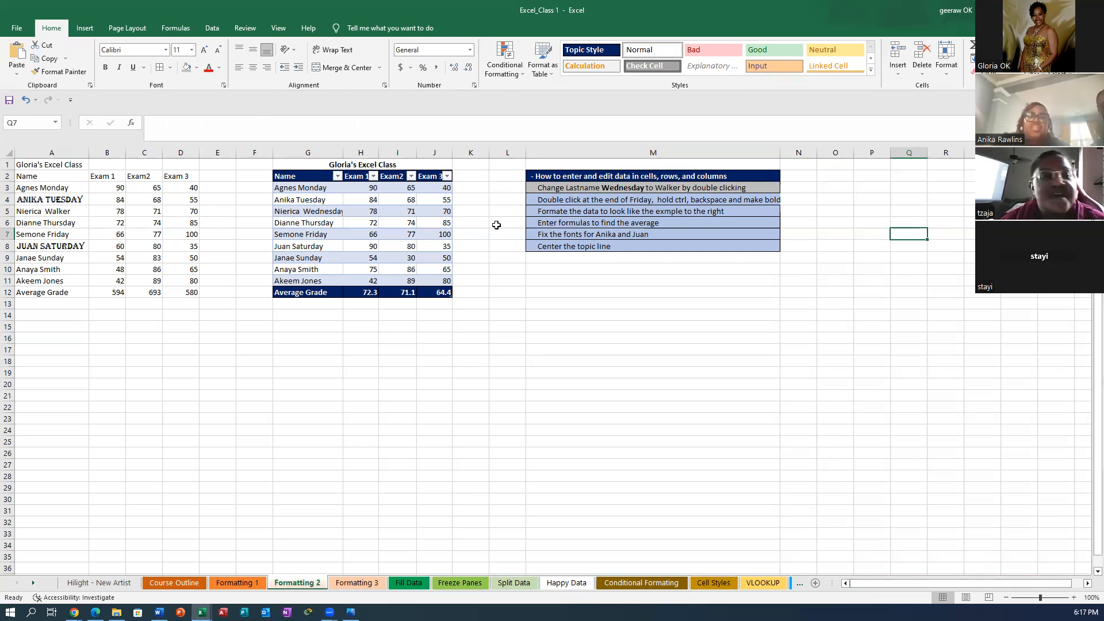
Practise highlighting the whole last word of A7 while editing its text, and deselect it without changing it.
double_click(74, 236)
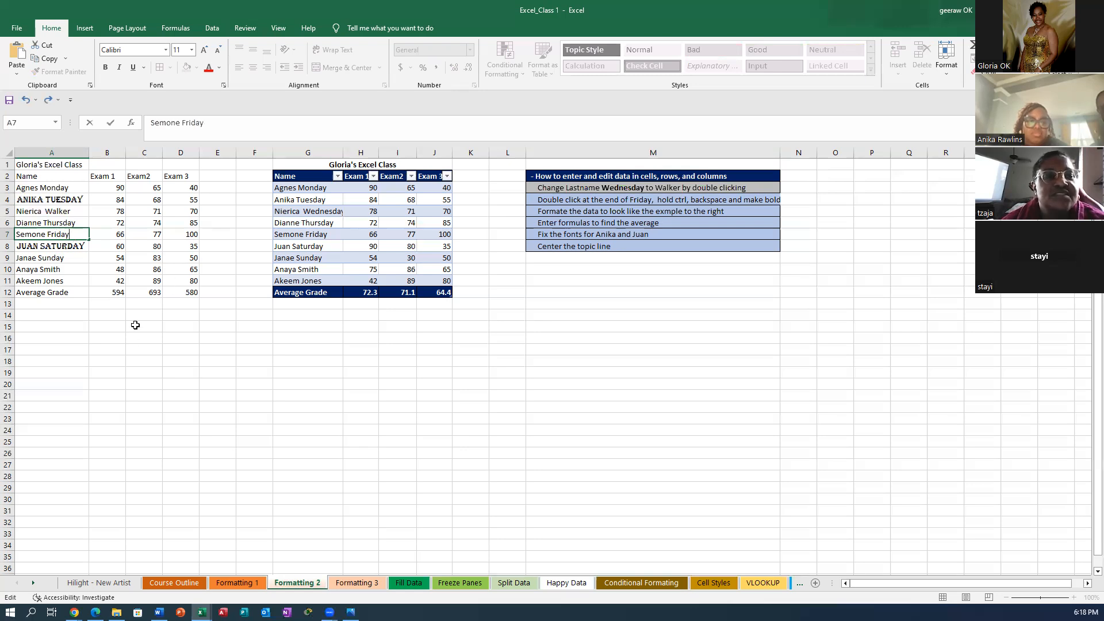
click(133, 345)
double_click(72, 236)
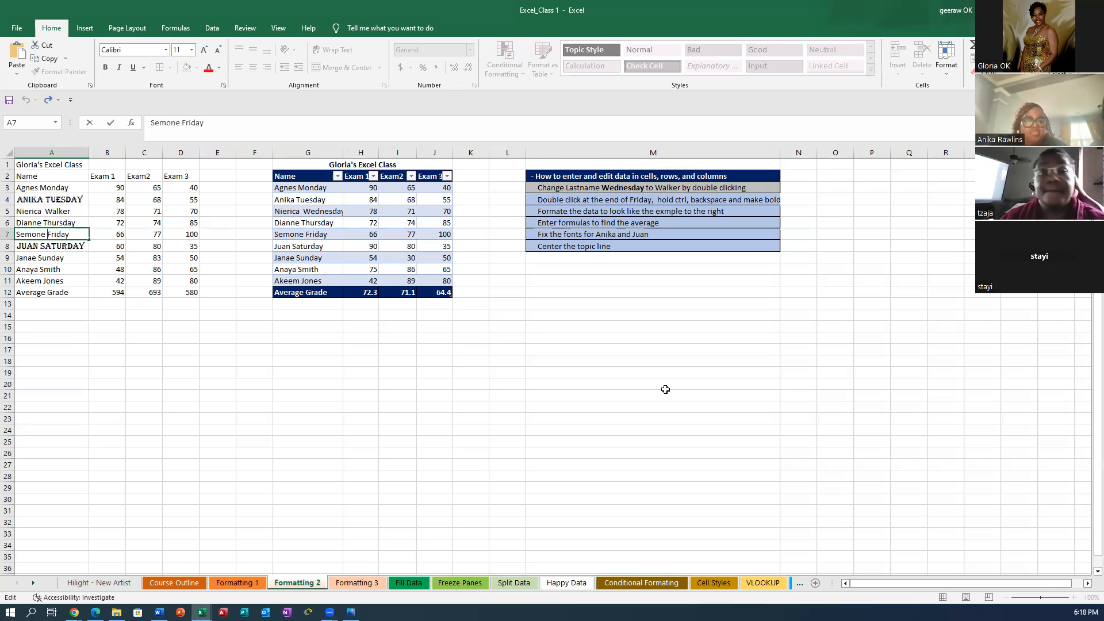
double_click(76, 235)
click(204, 123)
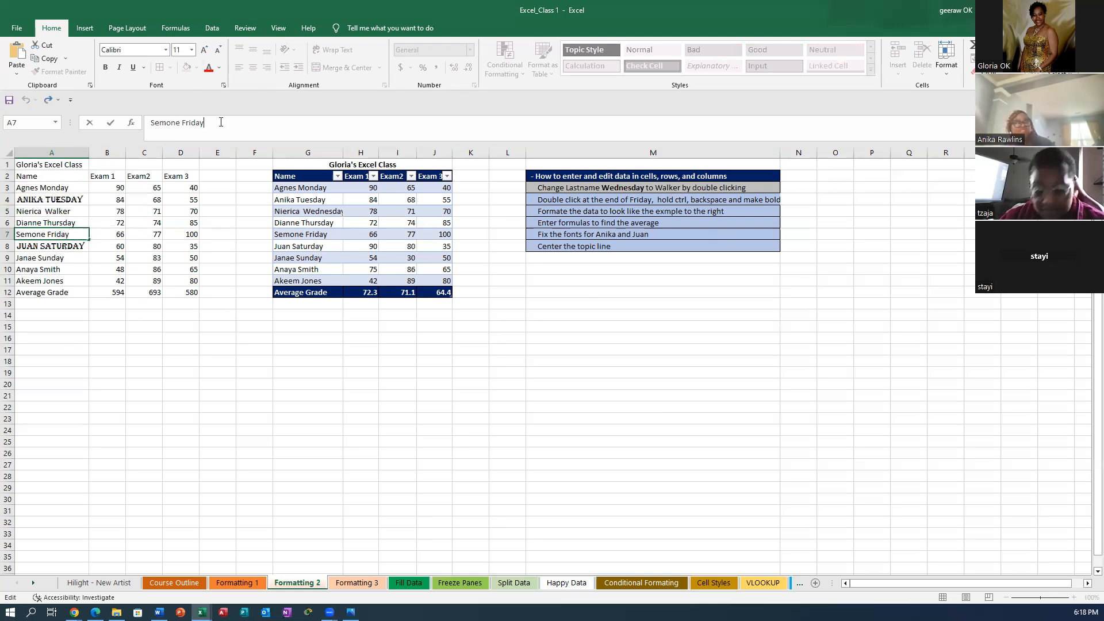
key(shift+Left)
click(221, 122)
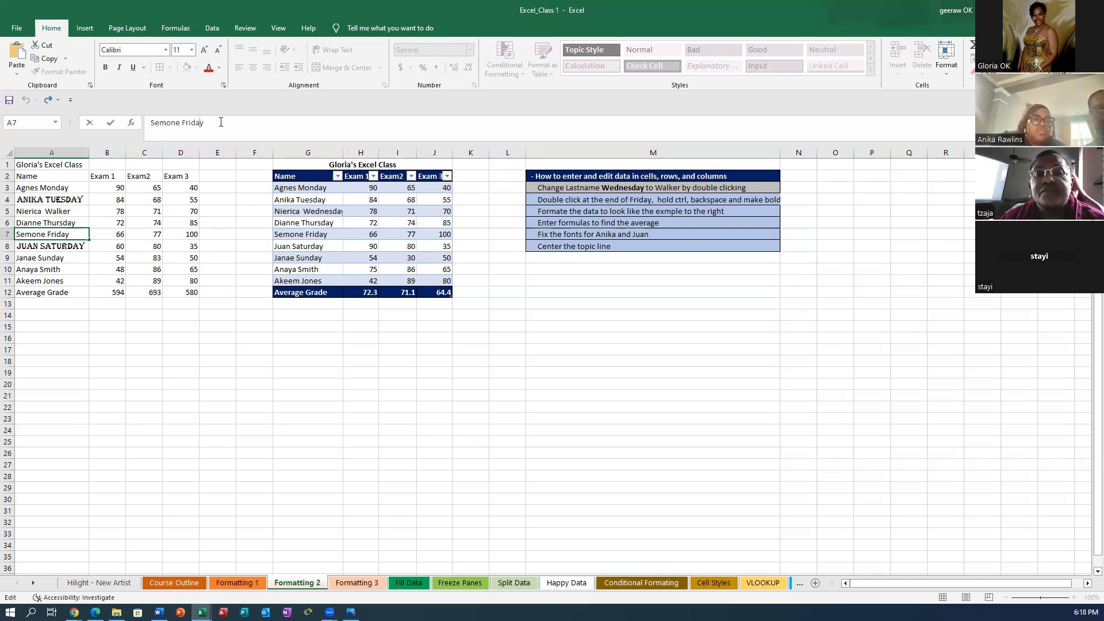
key(ctrl+shift+Left)
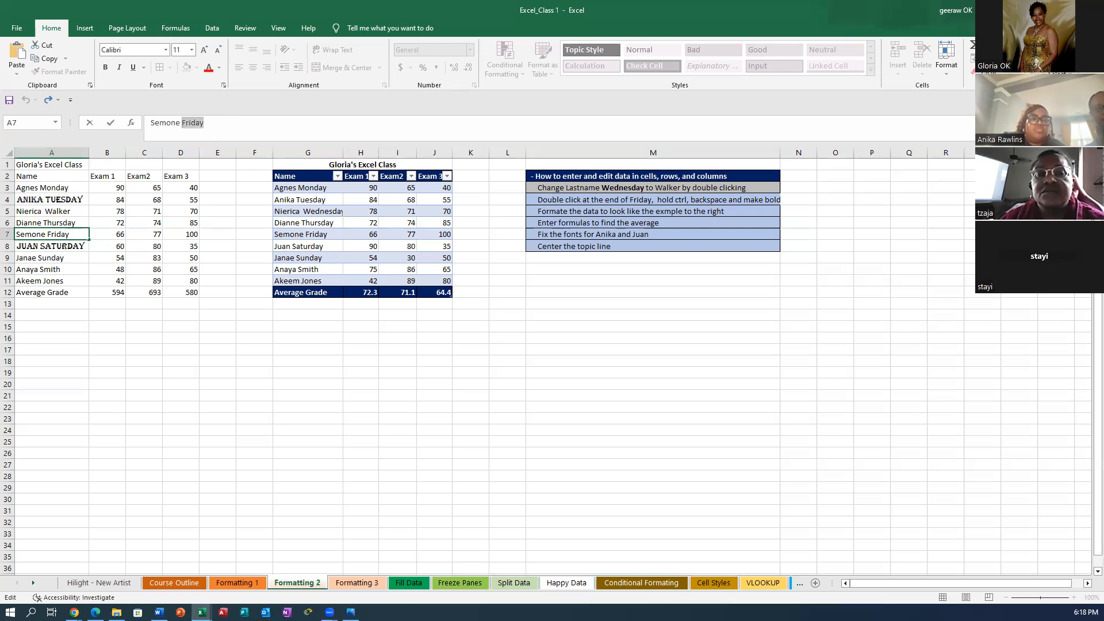
click(252, 120)
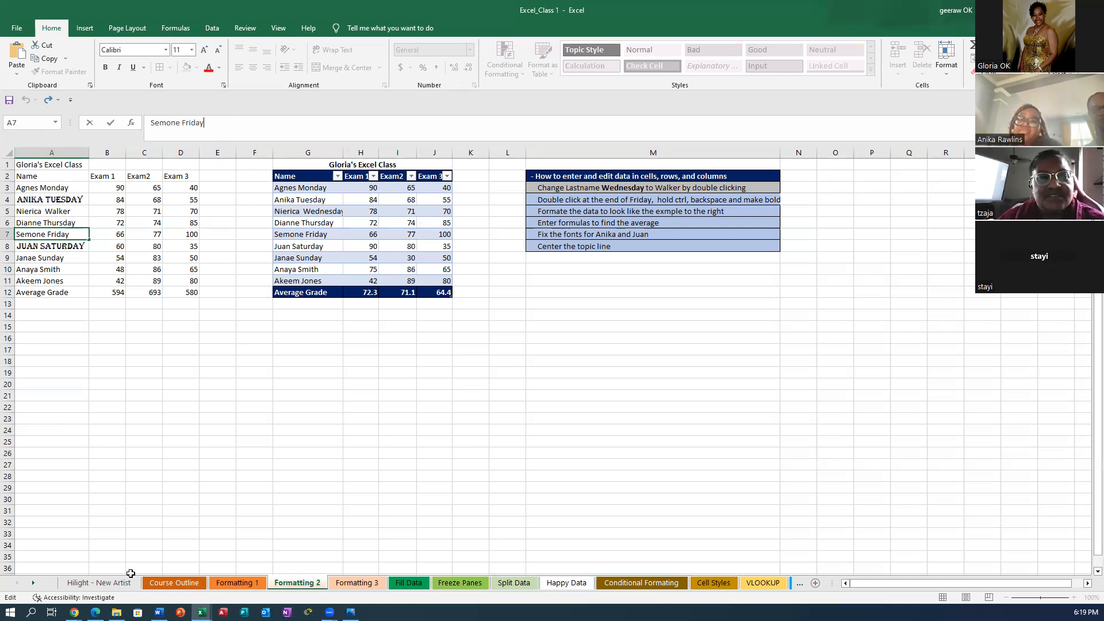
Examine the third instruction in M5 about formatting the data like the example, placing the text cursor within its wording.
click(540, 212)
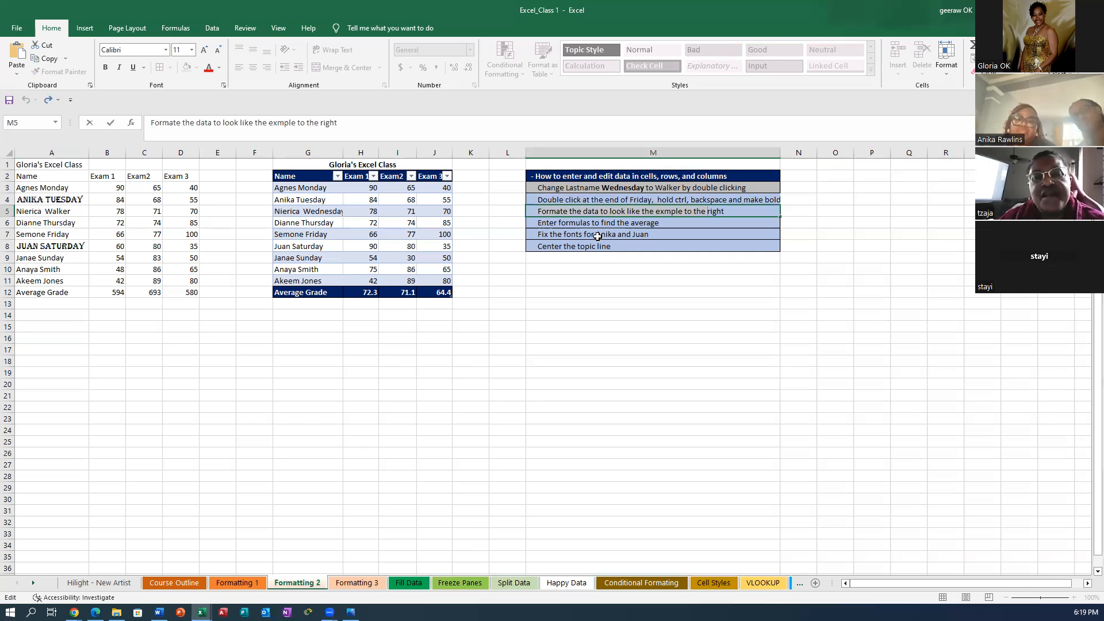
click(668, 236)
click(537, 208)
double_click(538, 211)
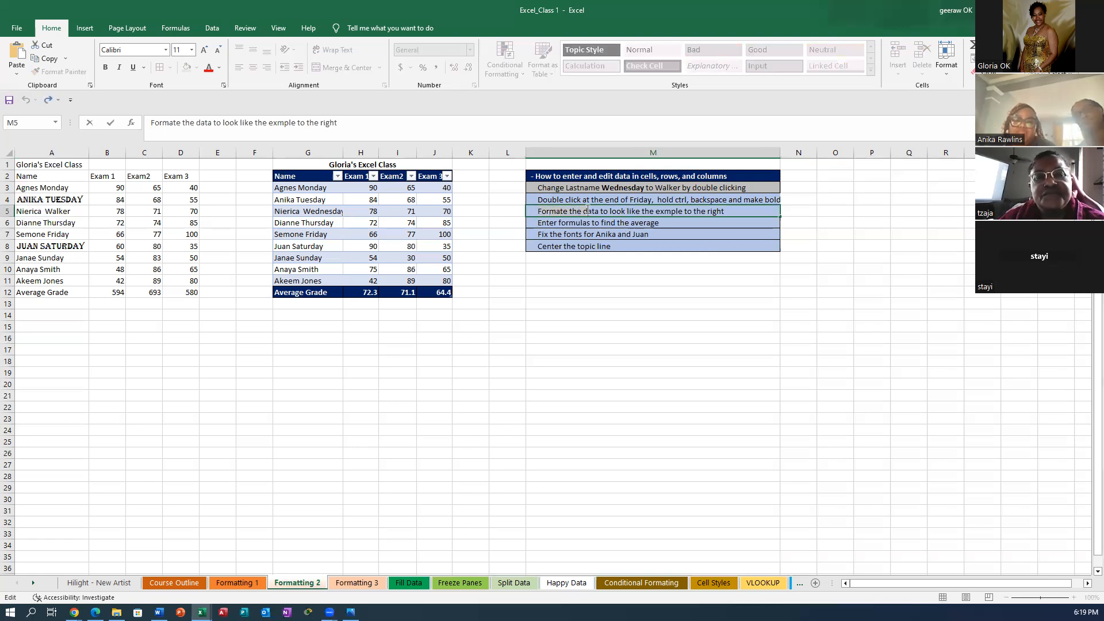
click(623, 233)
click(658, 210)
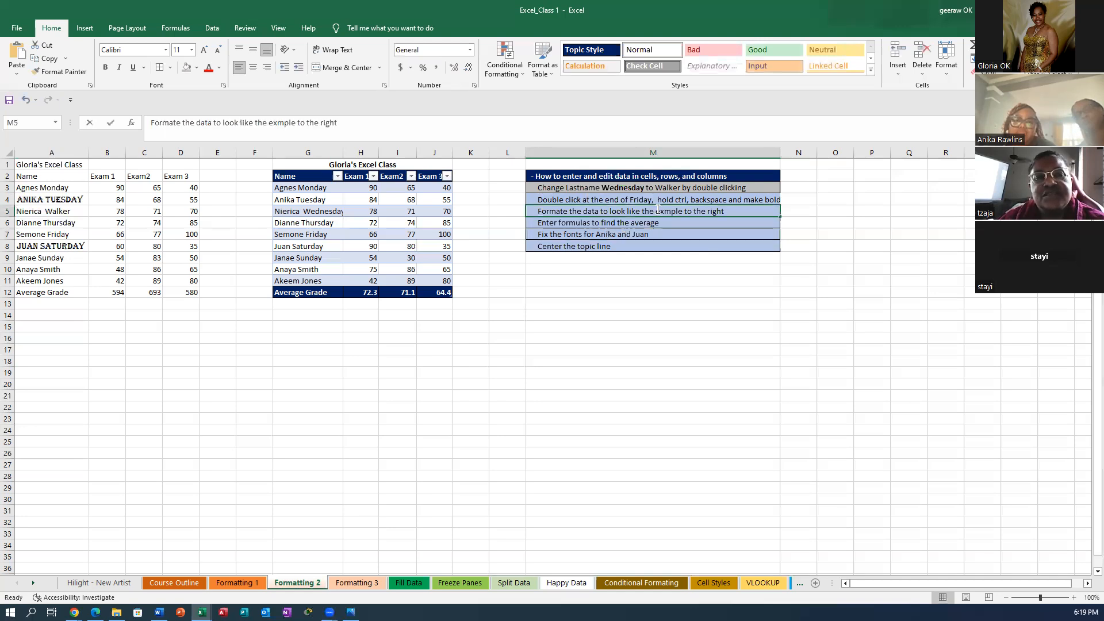
double_click(658, 210)
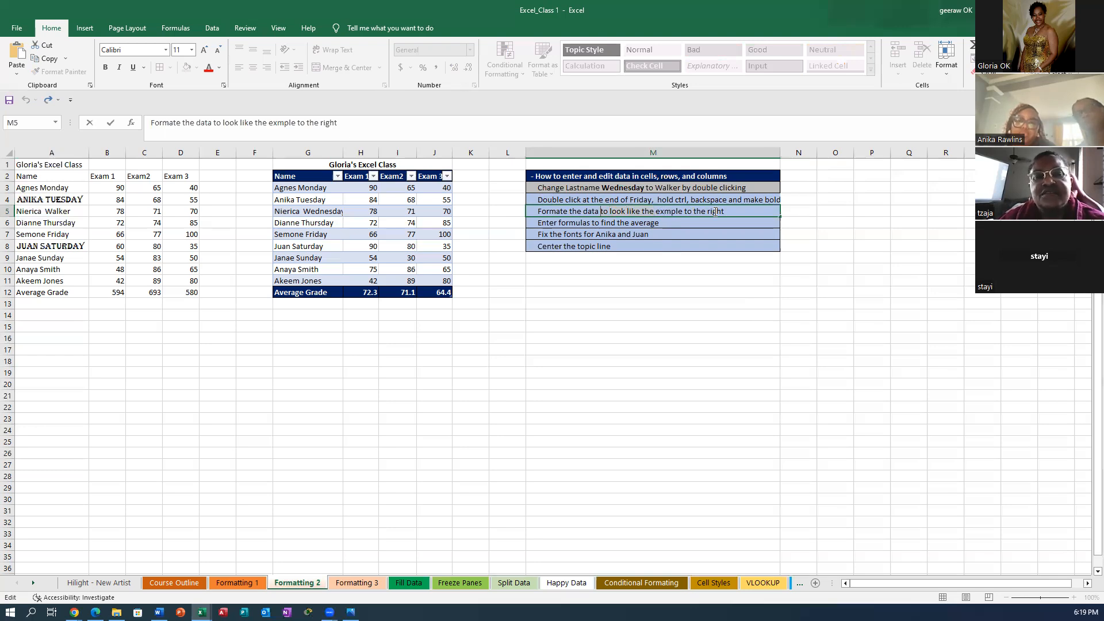
click(718, 243)
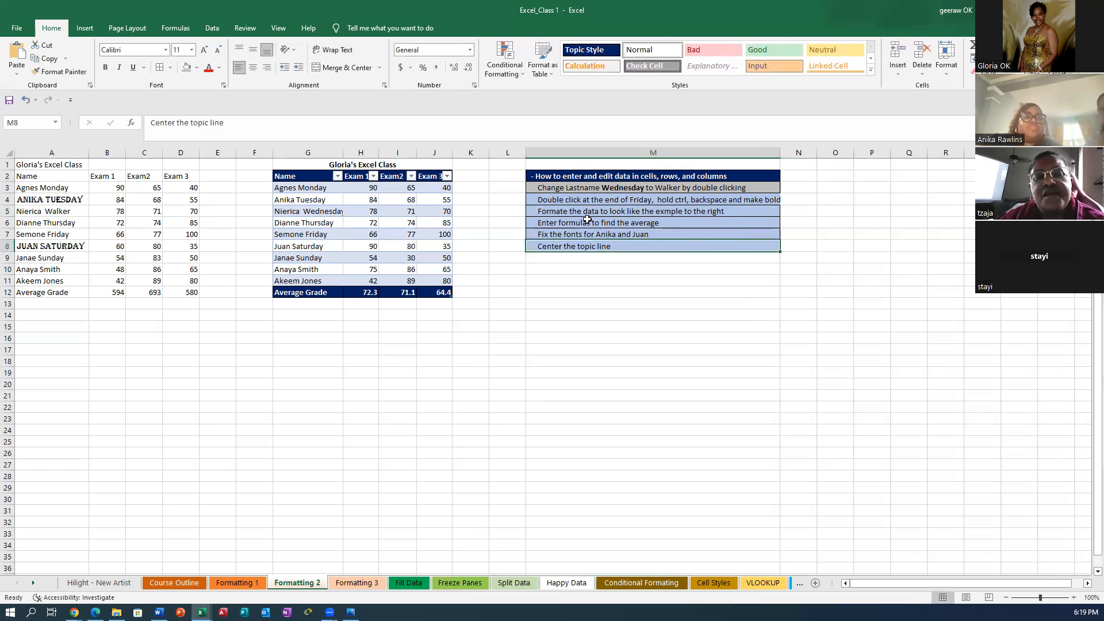
double_click(536, 211)
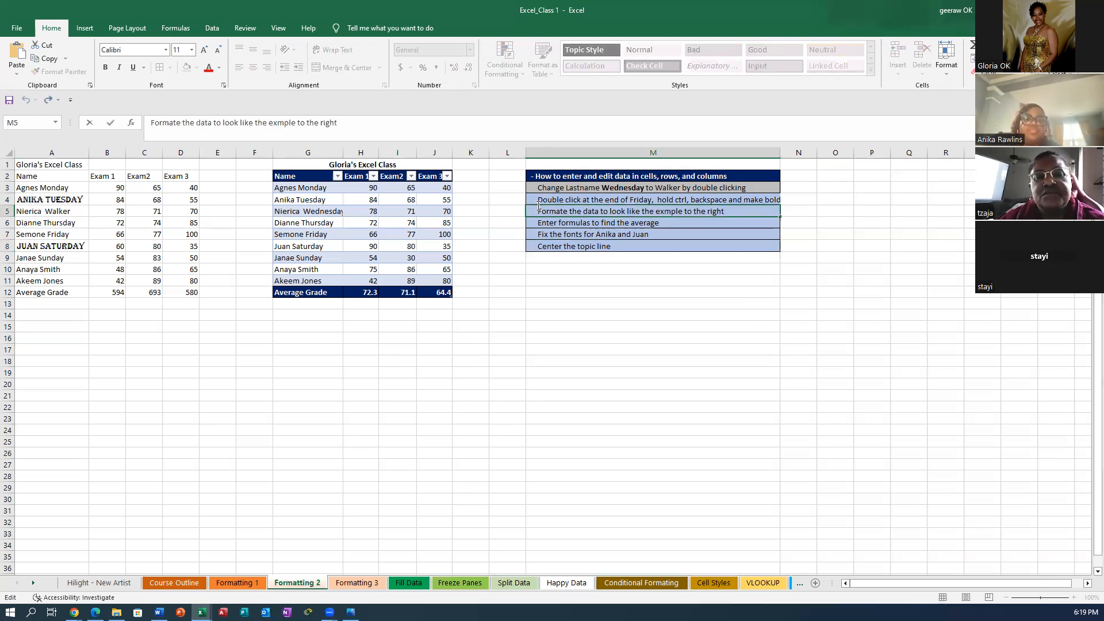
triple_click(533, 209)
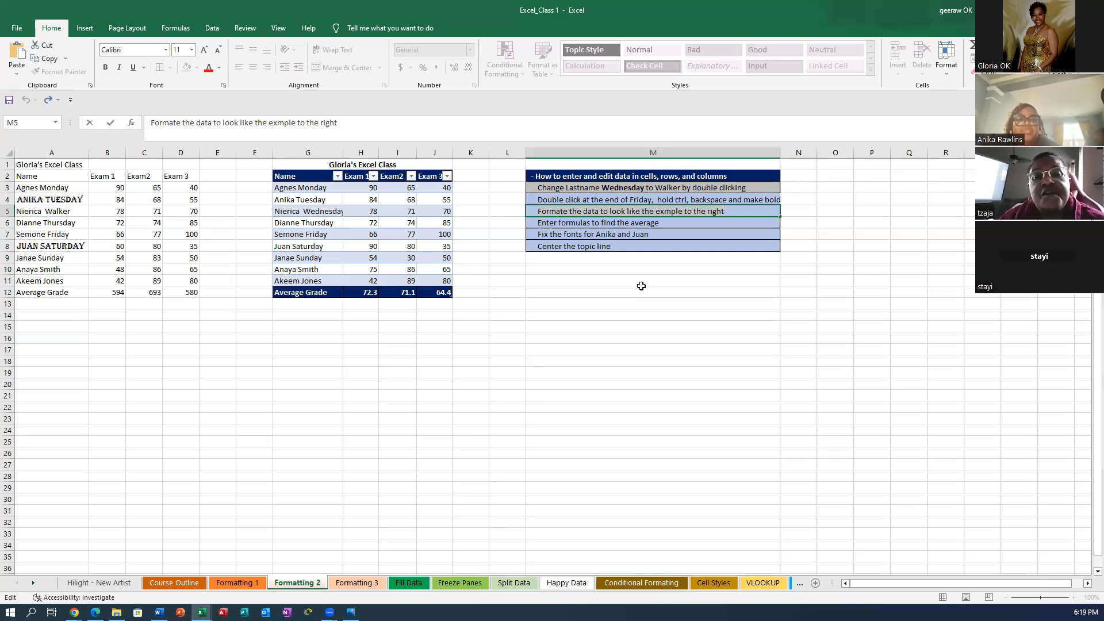
click(28, 167)
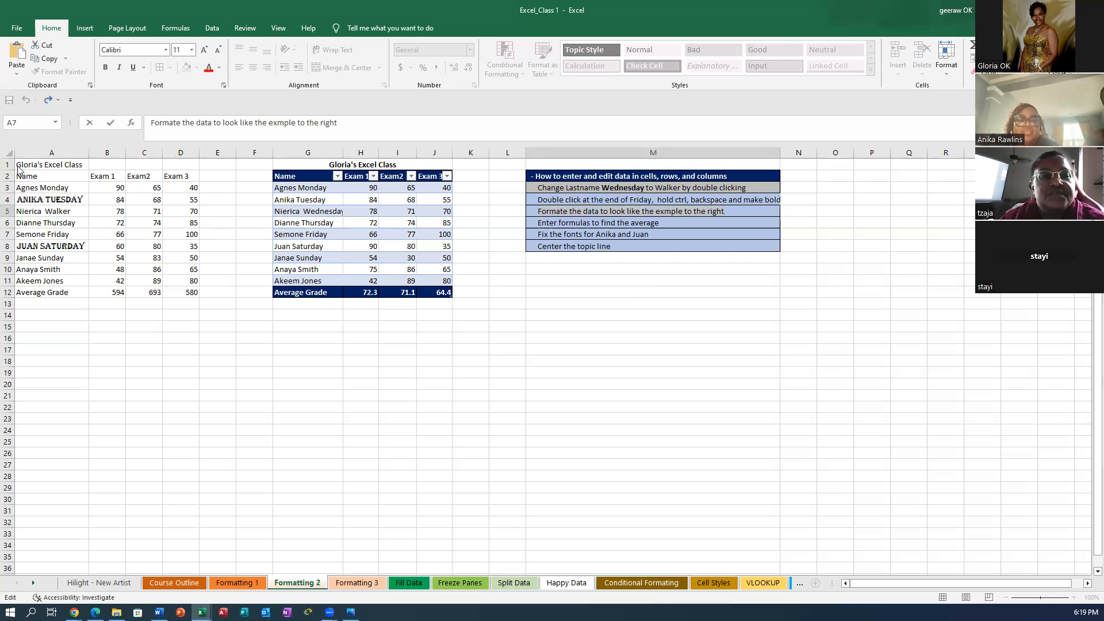
click(6, 165)
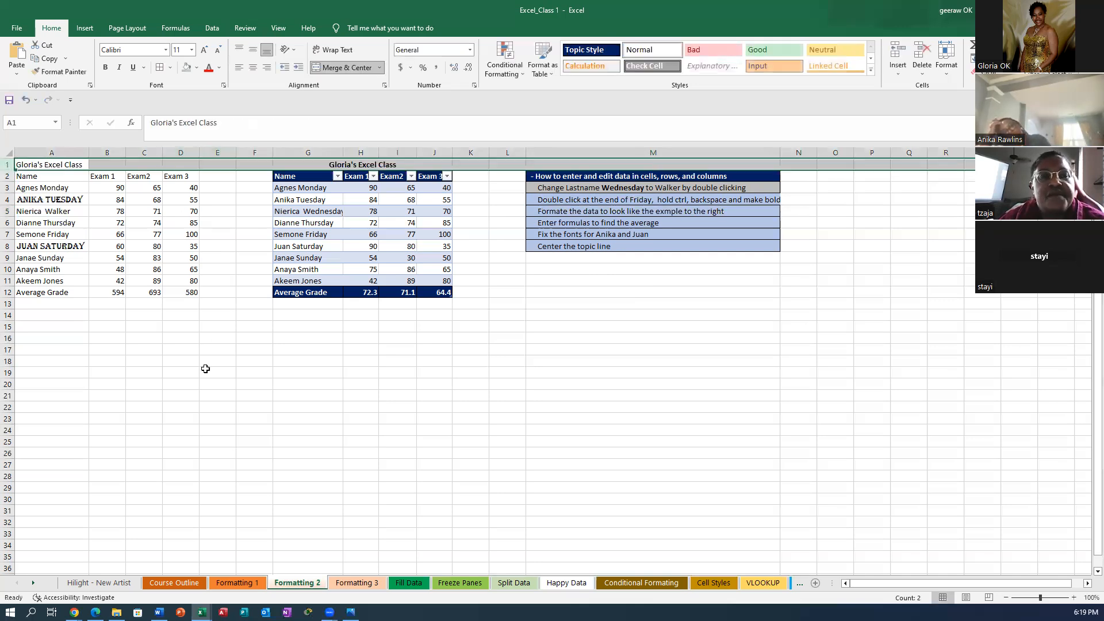
click(195, 349)
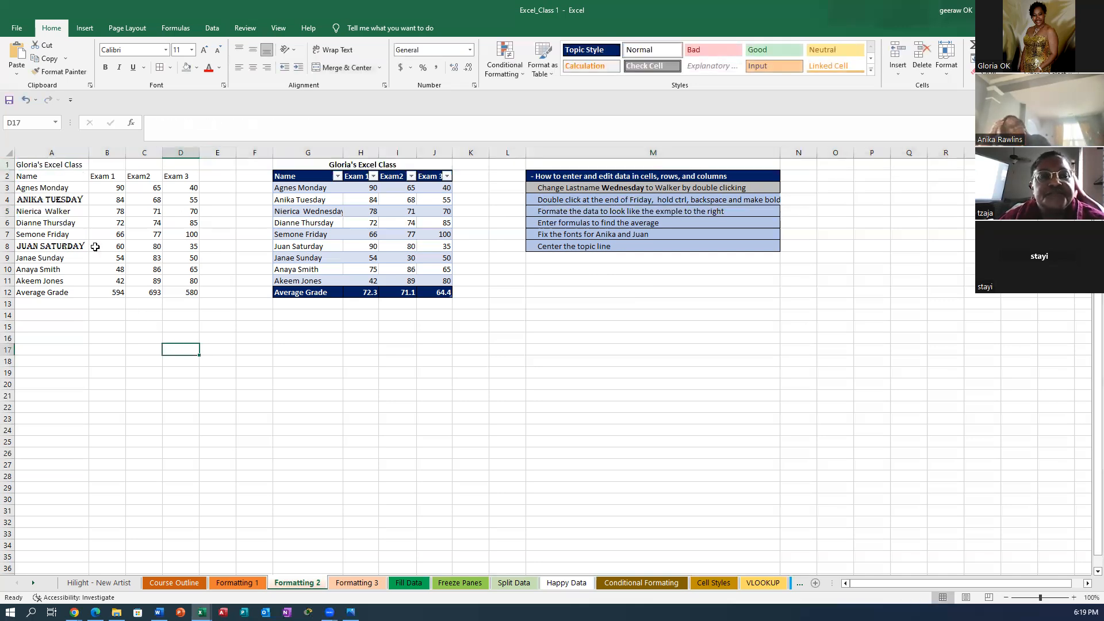
double_click(43, 177)
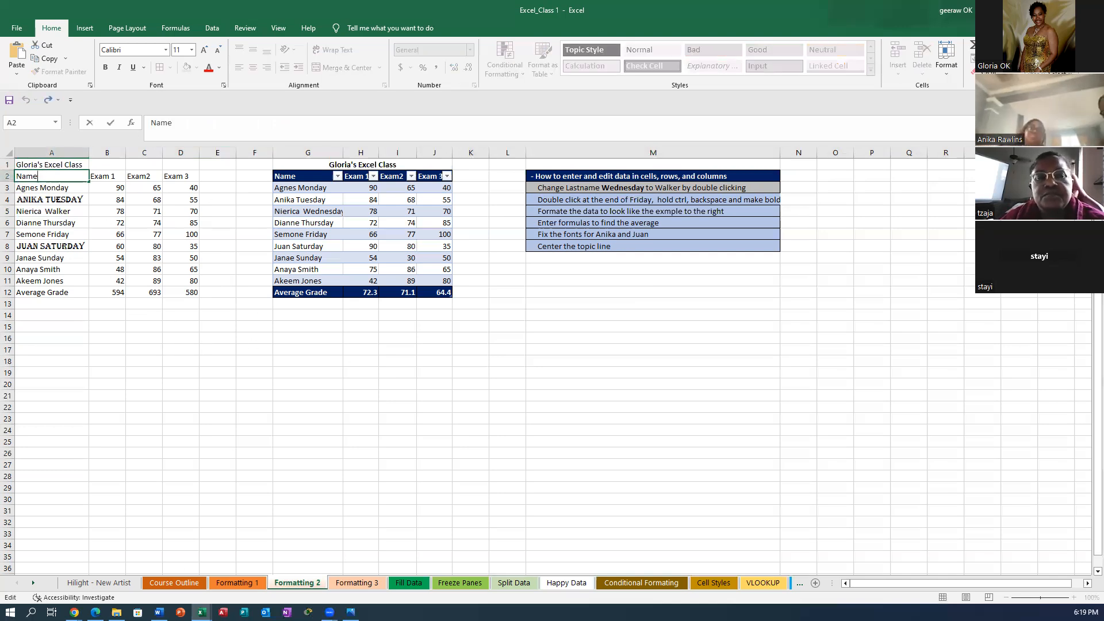
click(523, 462)
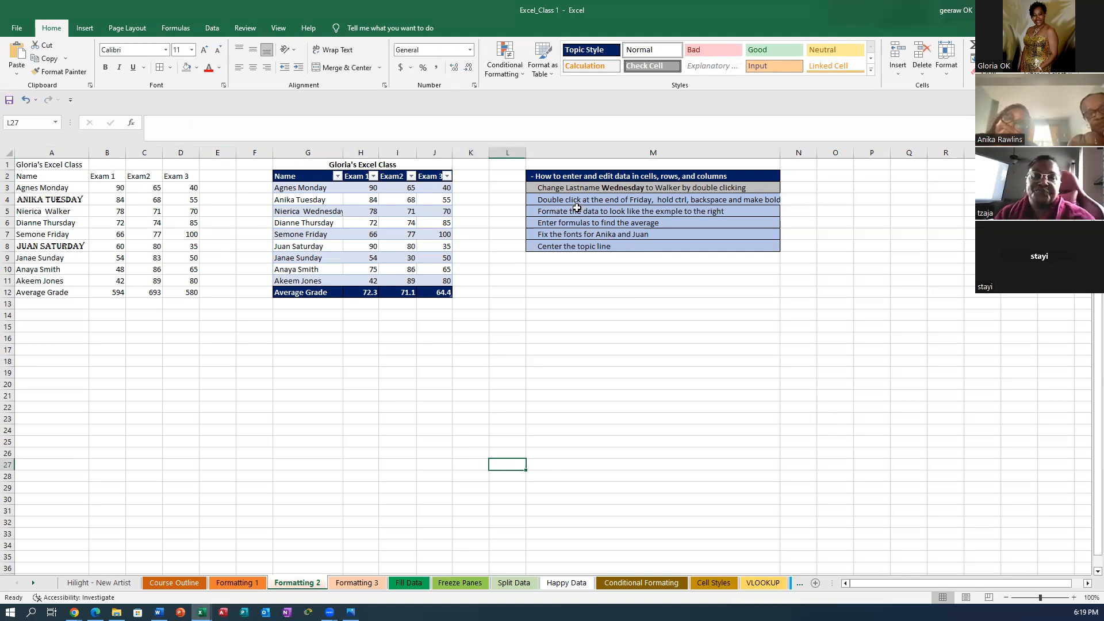
Shade the completed second instruction in M4 with the same grey fill.
click(542, 200)
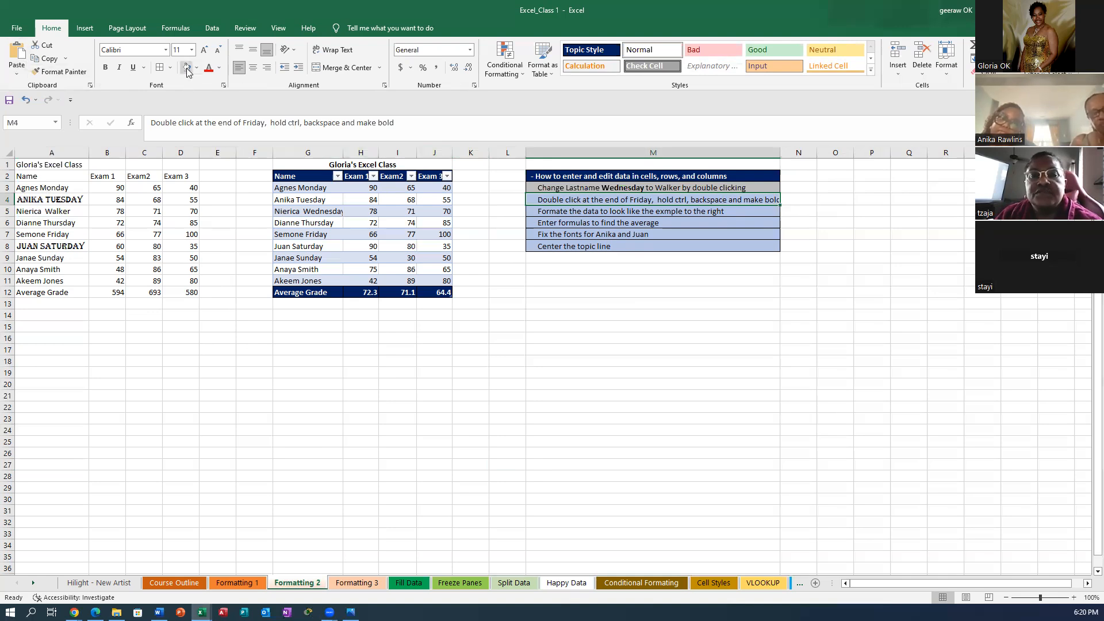
click(577, 213)
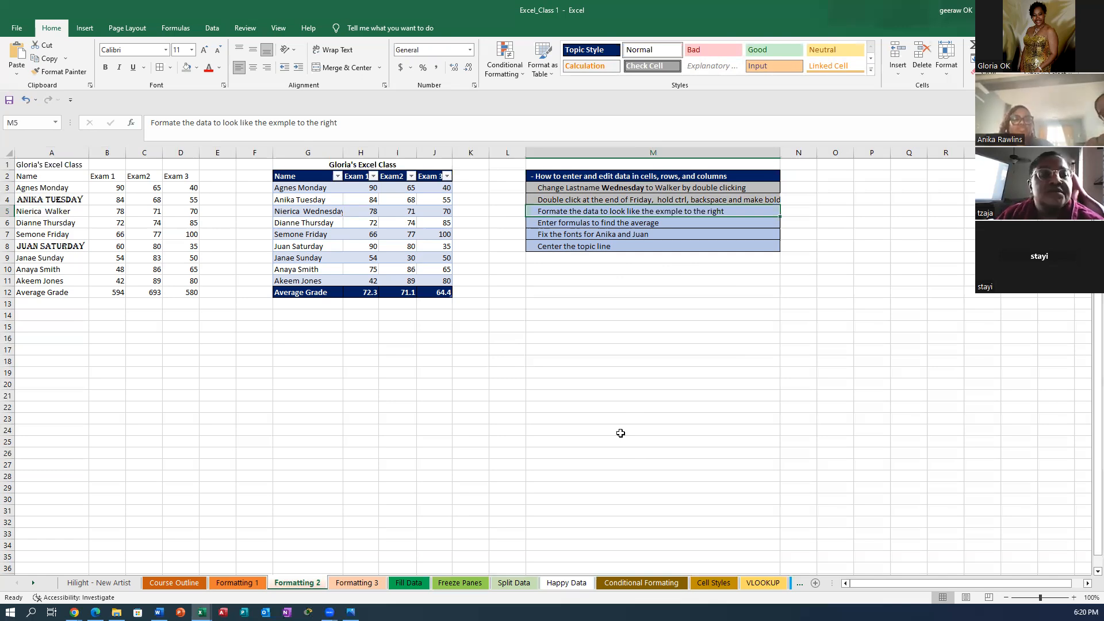
Merge and center the class title across A1:D1 and set its fill to No Fill.
drag(74, 166, 185, 166)
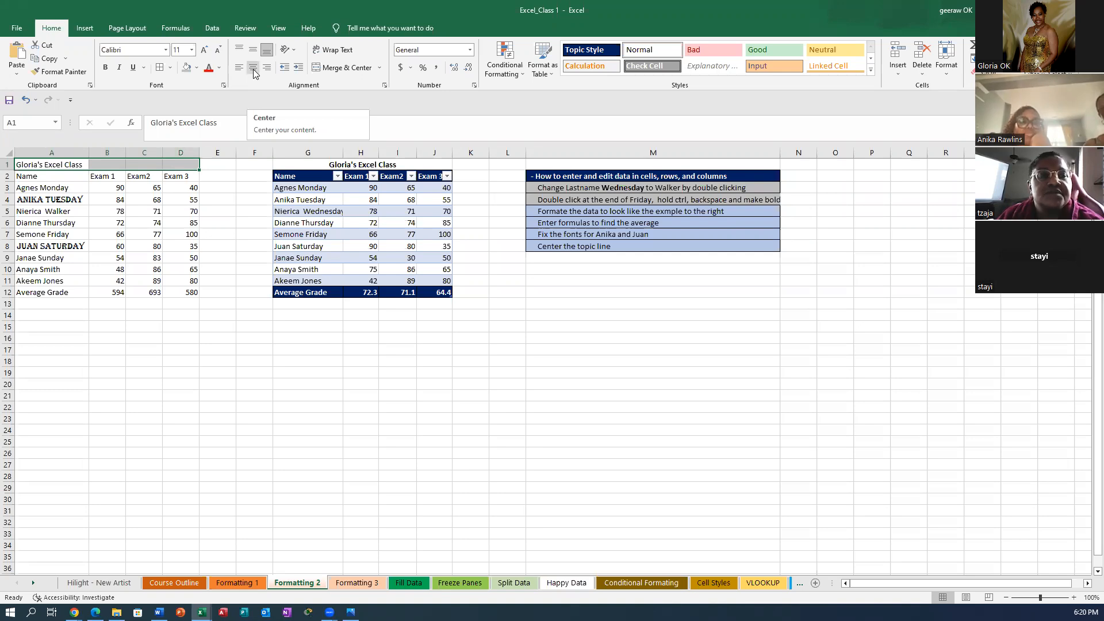
click(340, 67)
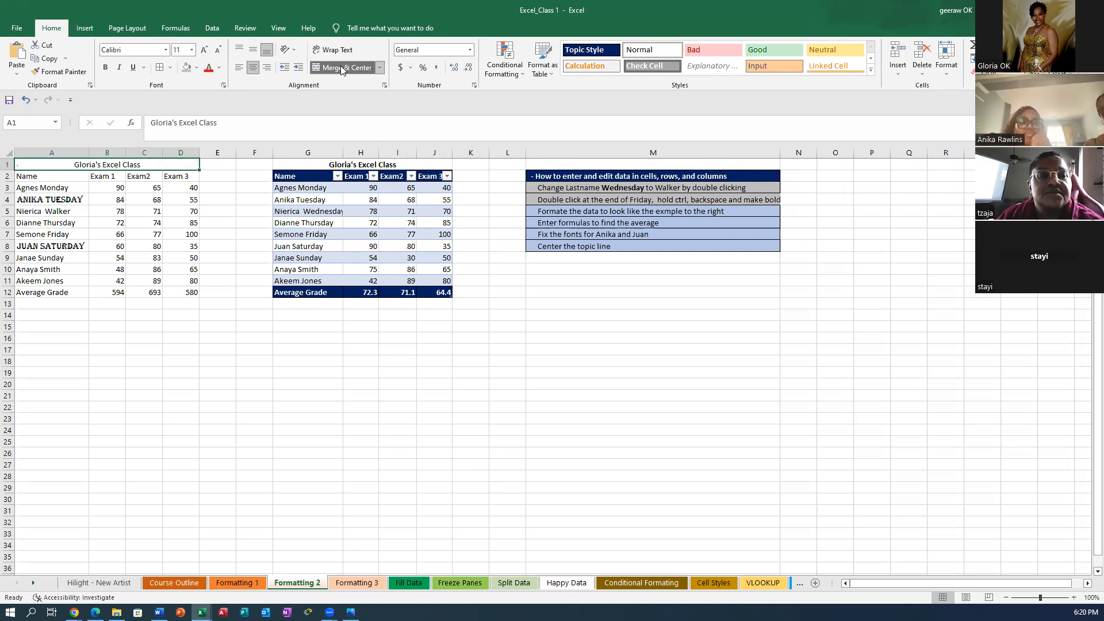
click(381, 68)
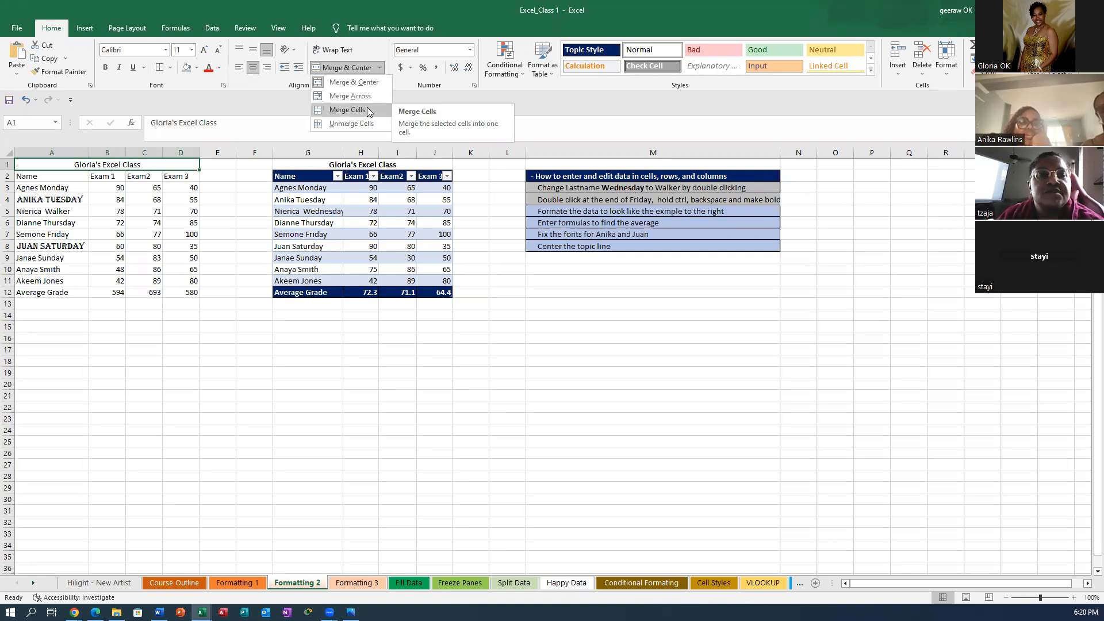
click(347, 110)
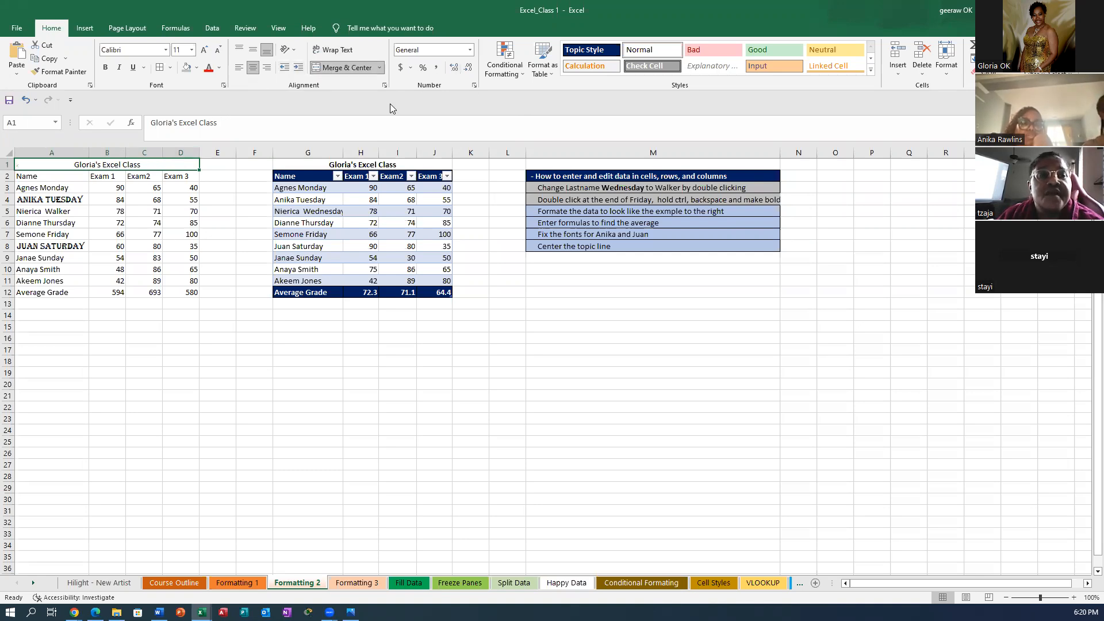
click(196, 68)
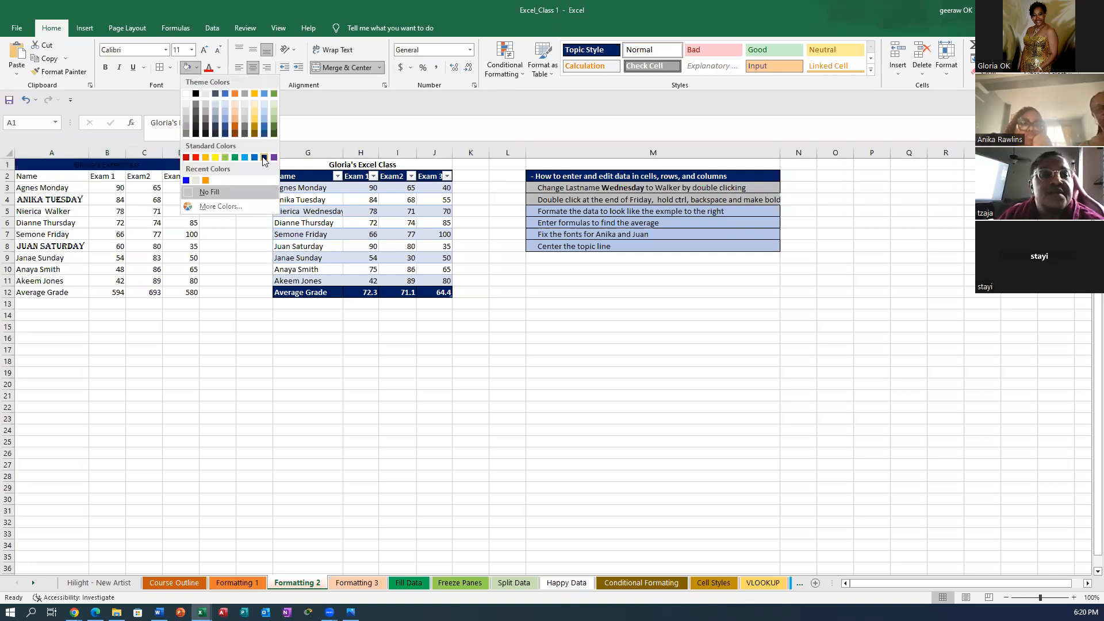
click(223, 194)
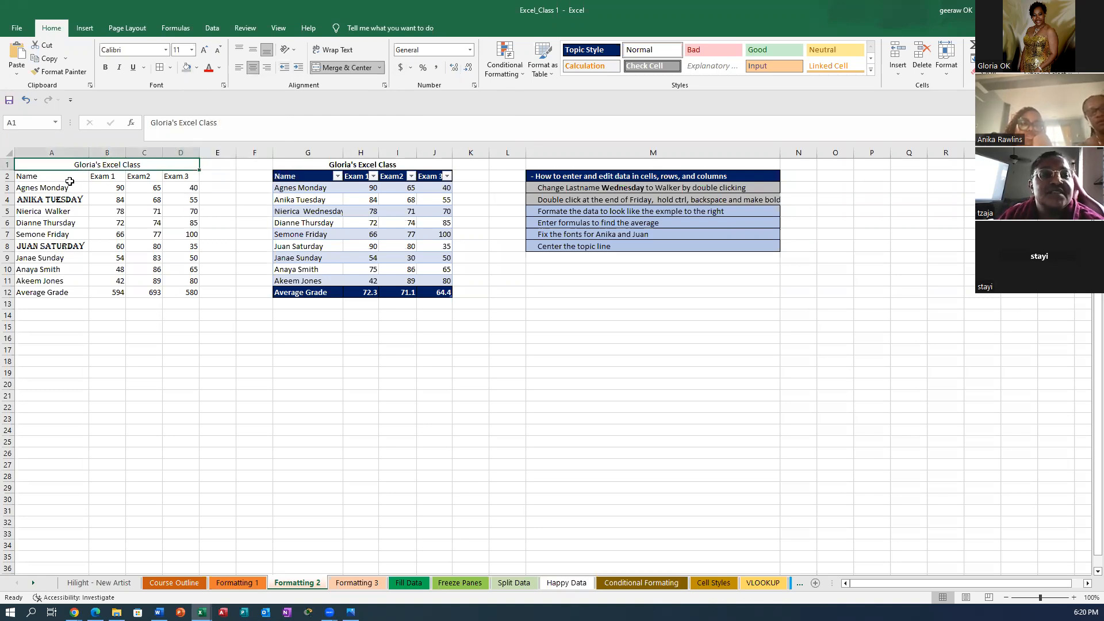
Make the column headings A2:D2 bold and apply the Topic Style cell style to them.
drag(35, 177, 167, 179)
click(106, 68)
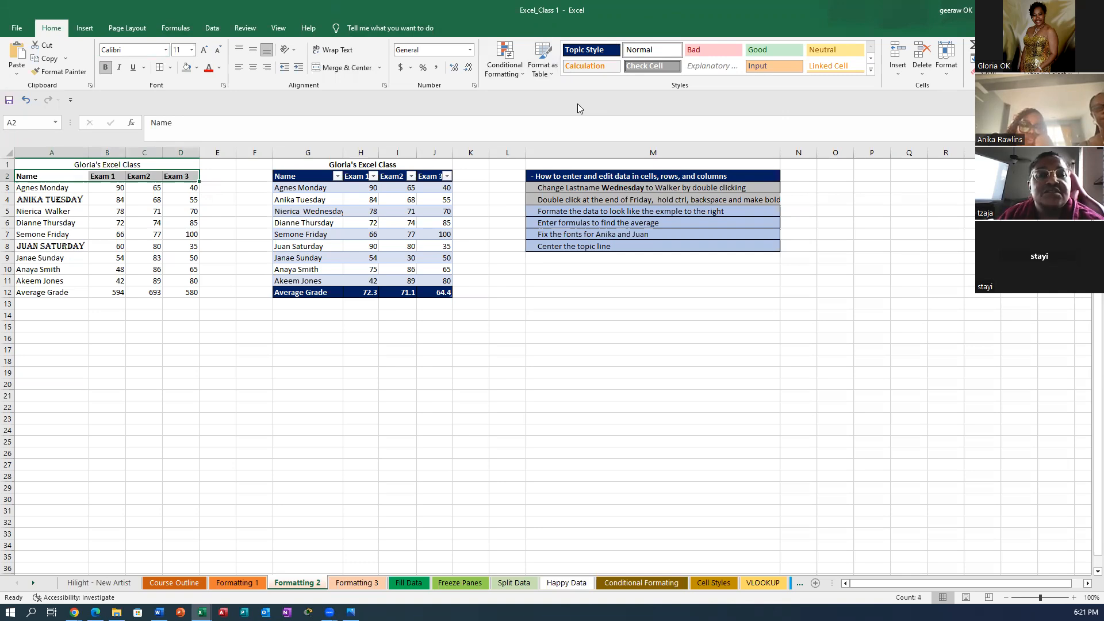
click(584, 49)
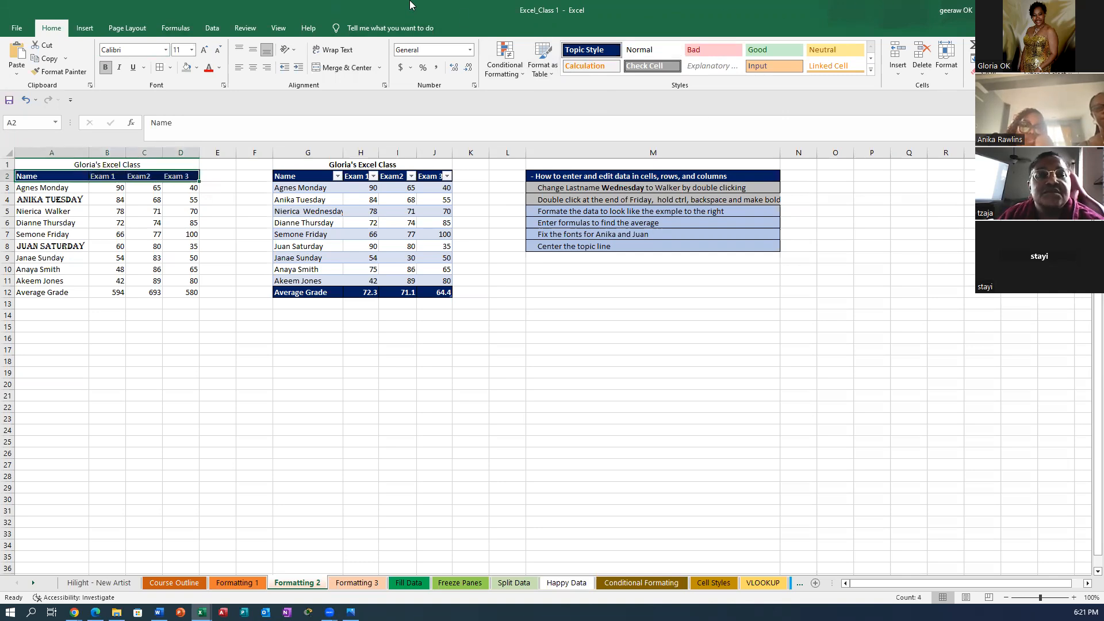
click(565, 213)
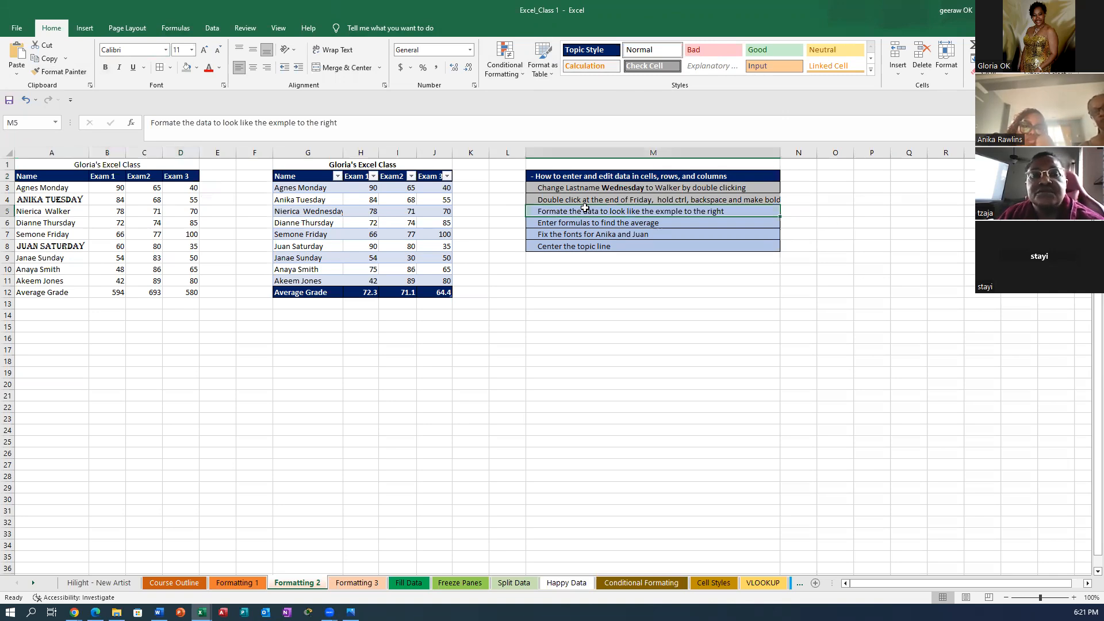
right_click(559, 212)
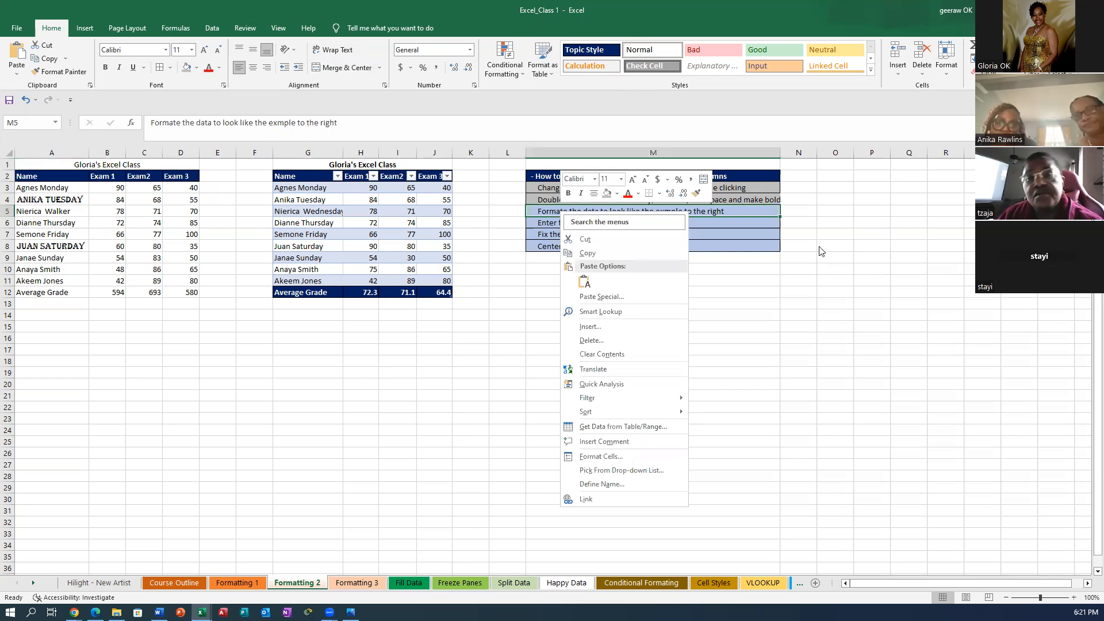
key(Escape)
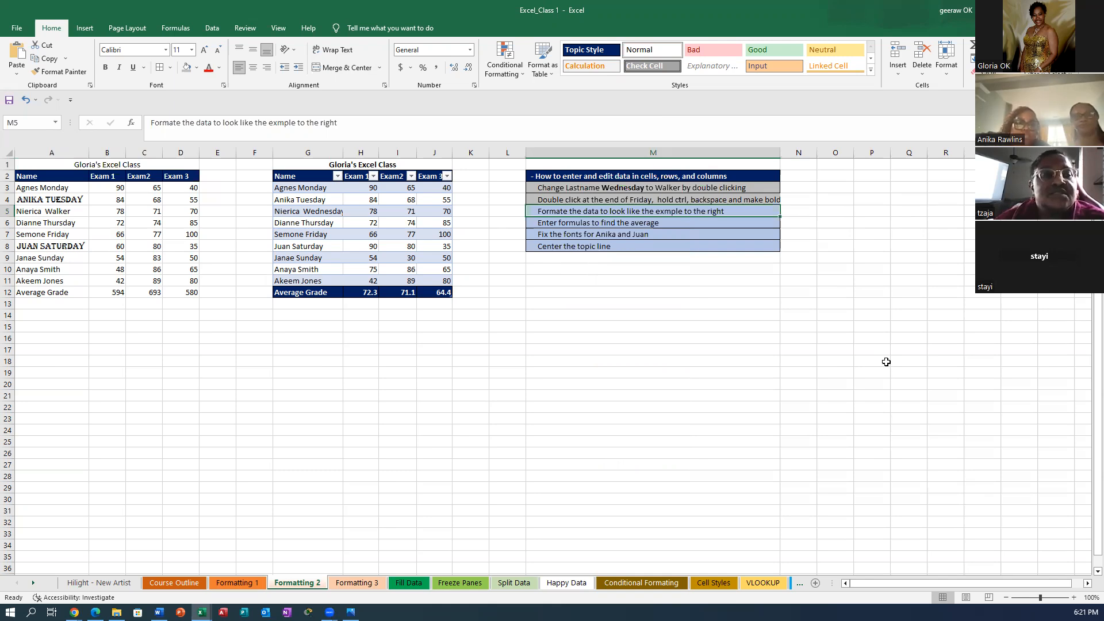
Try converting the range A3:D11 into a table with headers, and undo the table creation.
drag(43, 188, 188, 293)
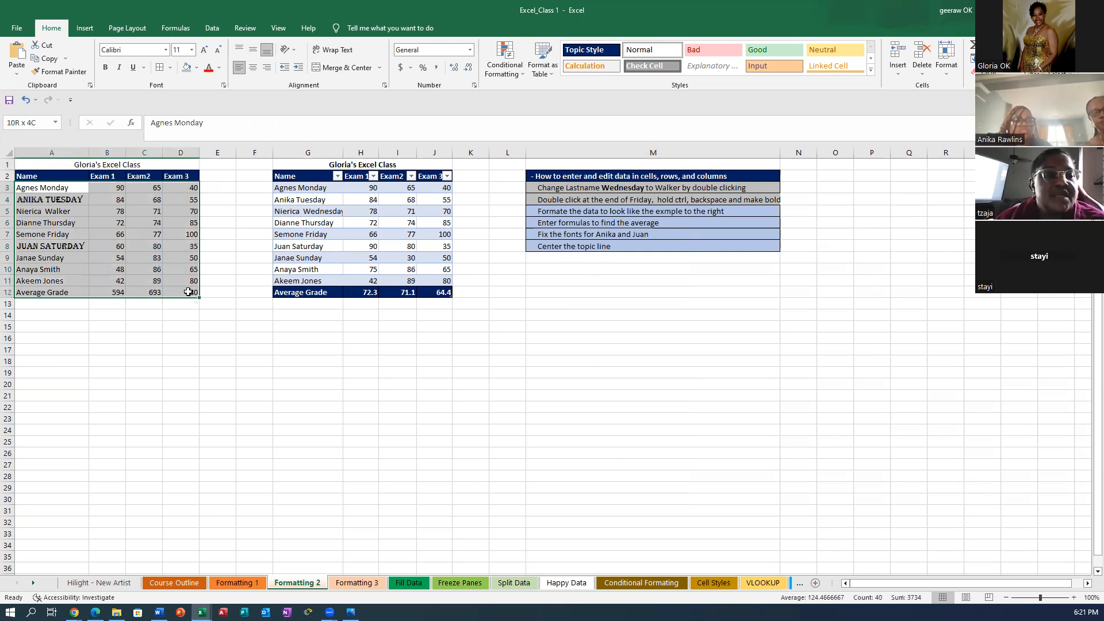
click(187, 281)
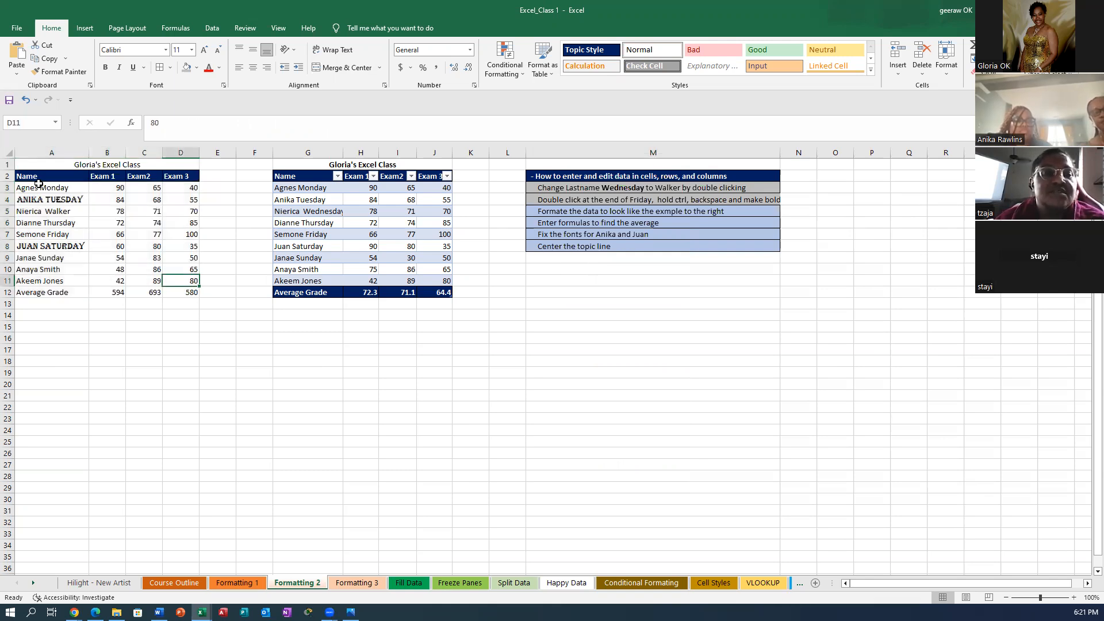
drag(39, 189, 202, 292)
click(189, 282)
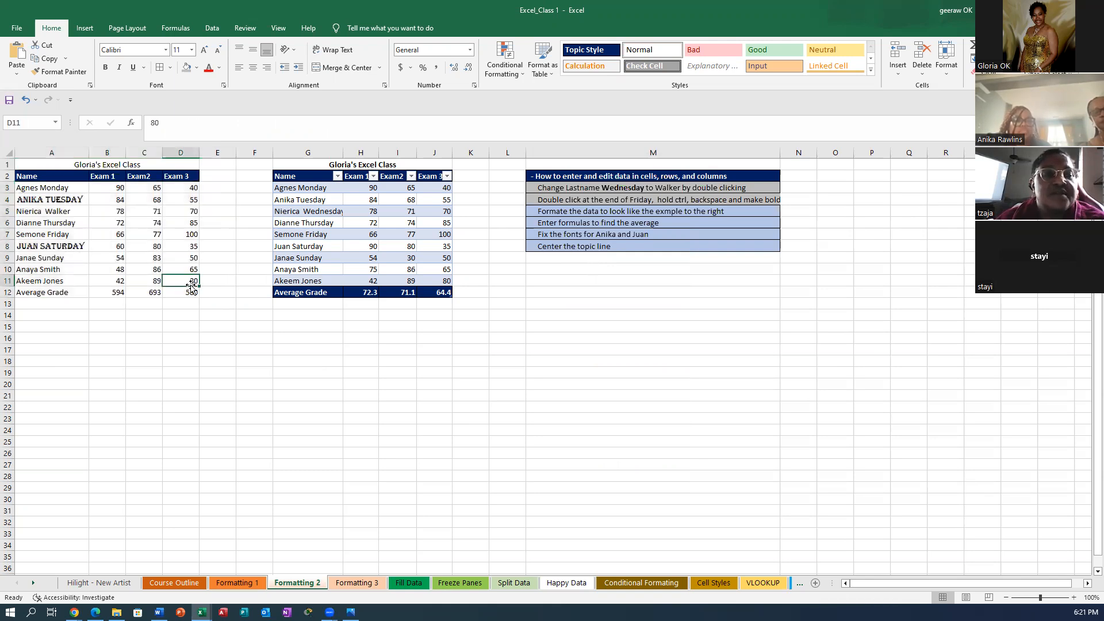
drag(58, 190, 192, 280)
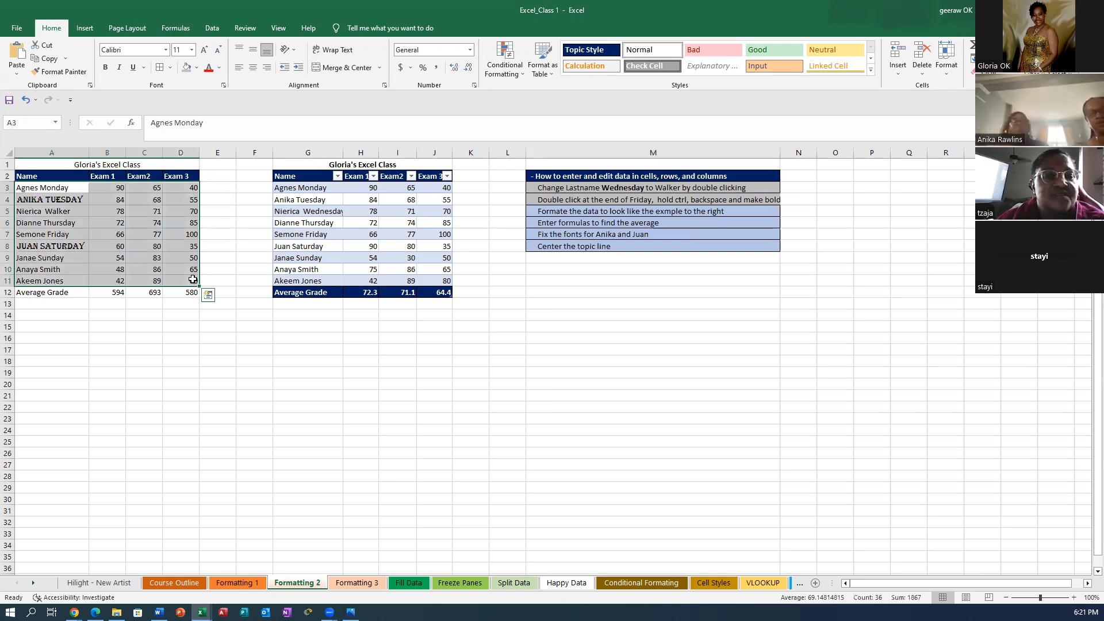
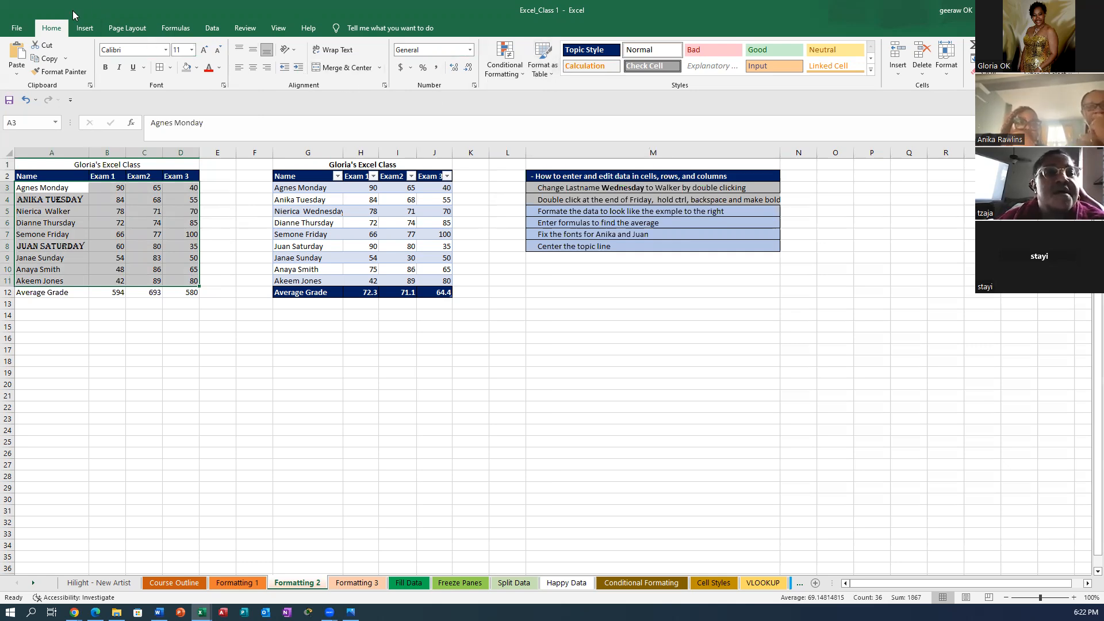
click(83, 33)
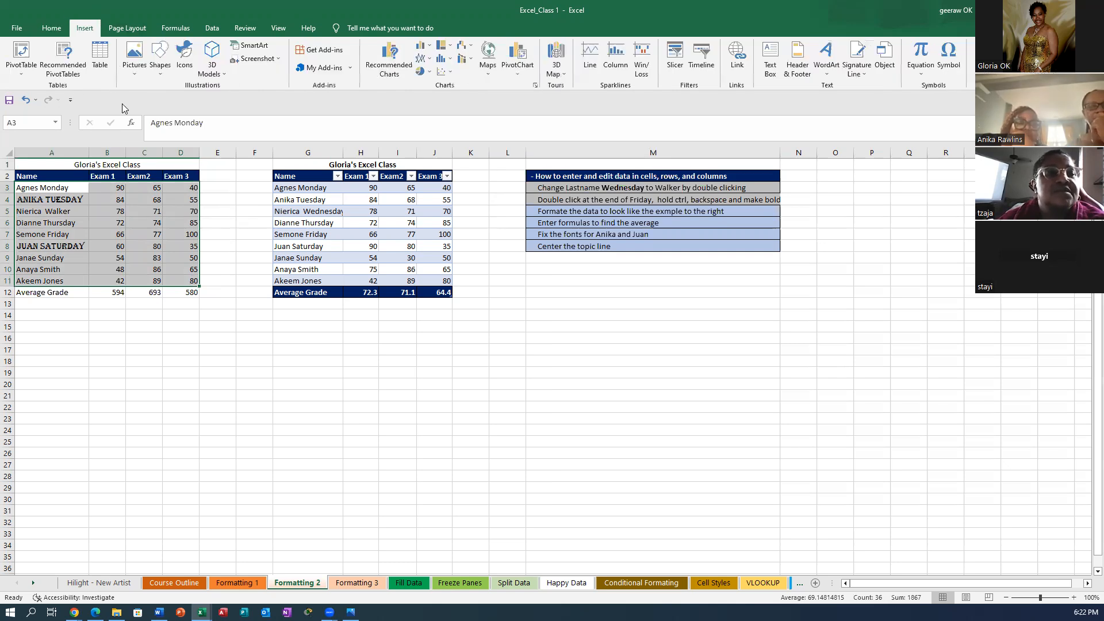
click(99, 66)
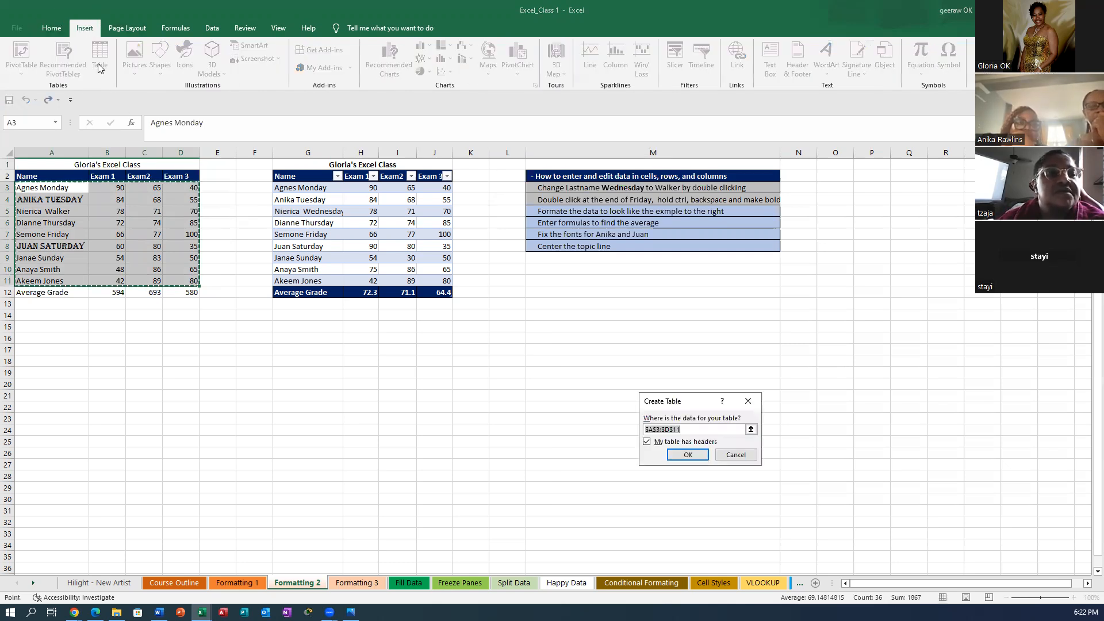
click(694, 454)
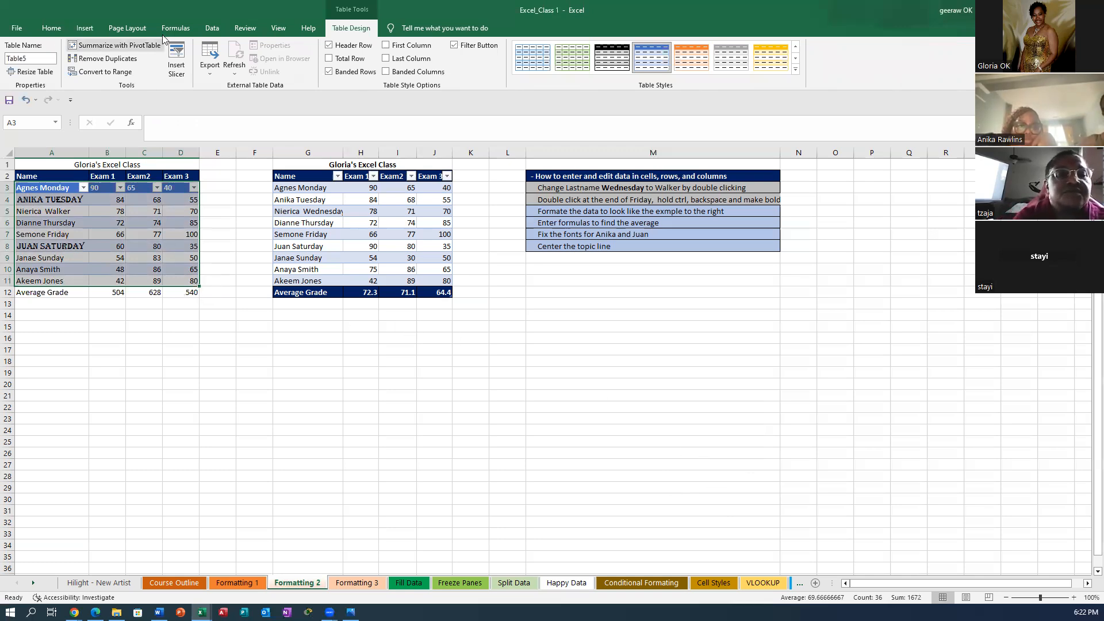
click(46, 29)
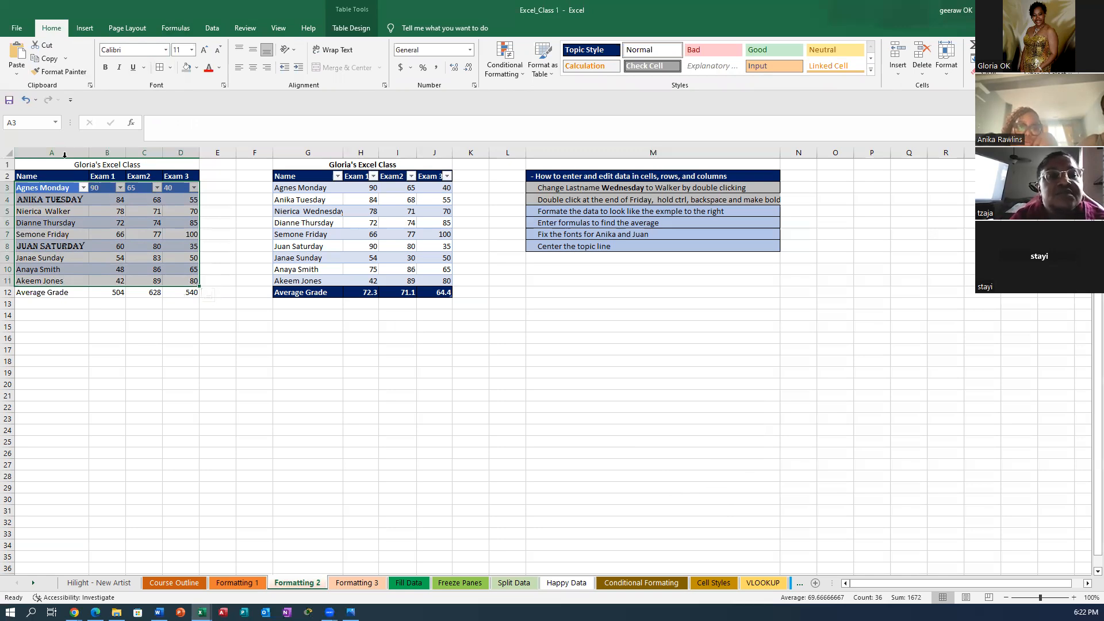
click(23, 102)
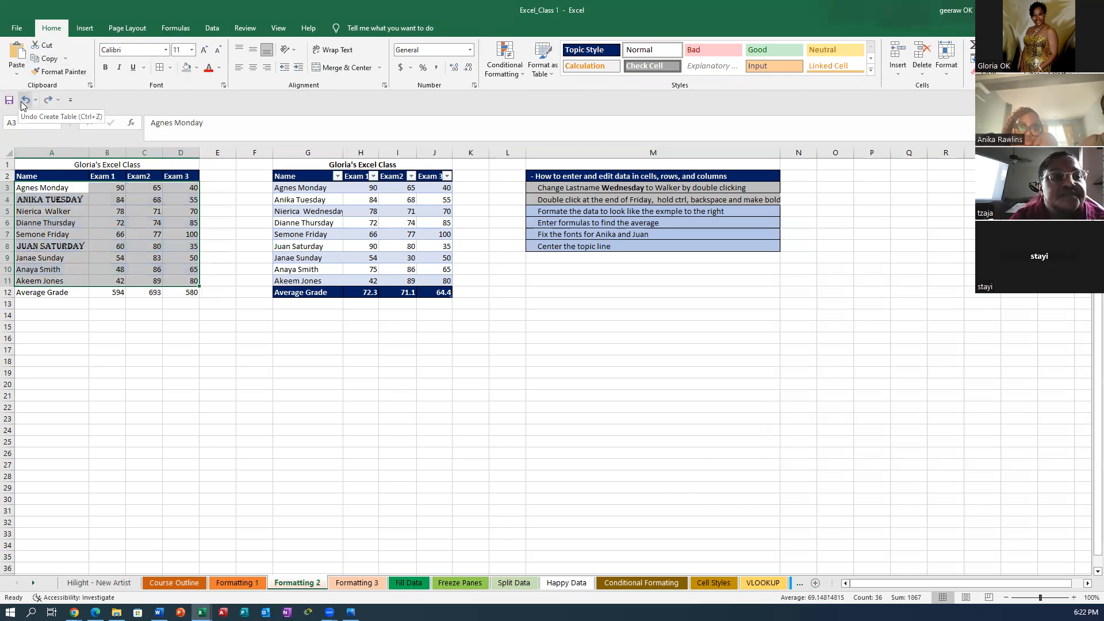
Convert the grade range A2:D12 into a table that uses the existing row 2 headings as its headers.
drag(21, 174, 107, 185)
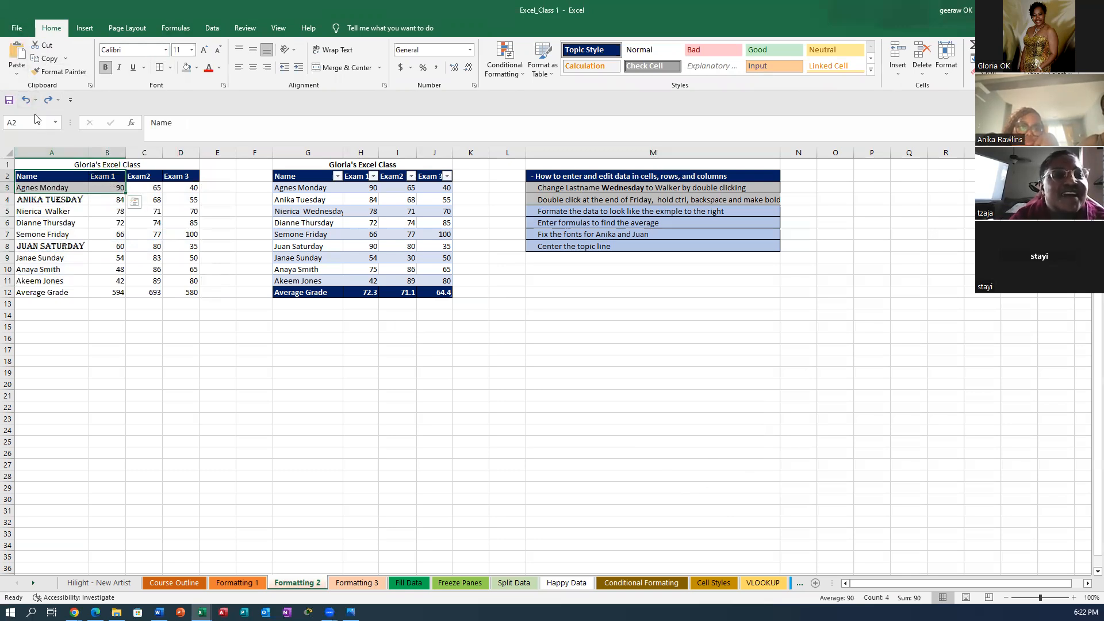
click(36, 207)
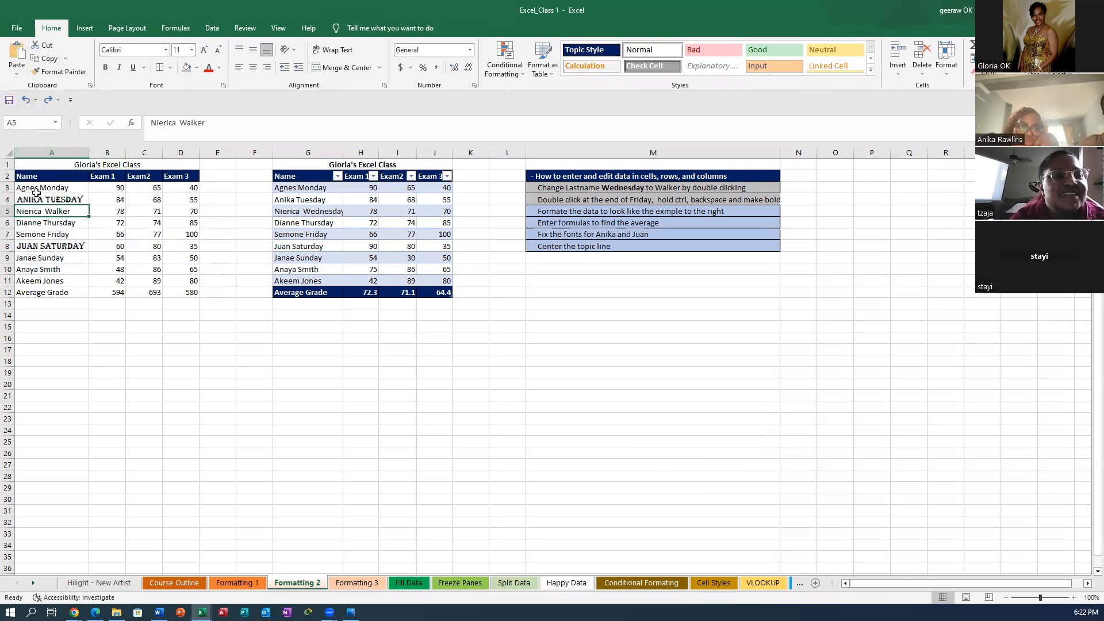
click(32, 189)
drag(30, 175, 191, 292)
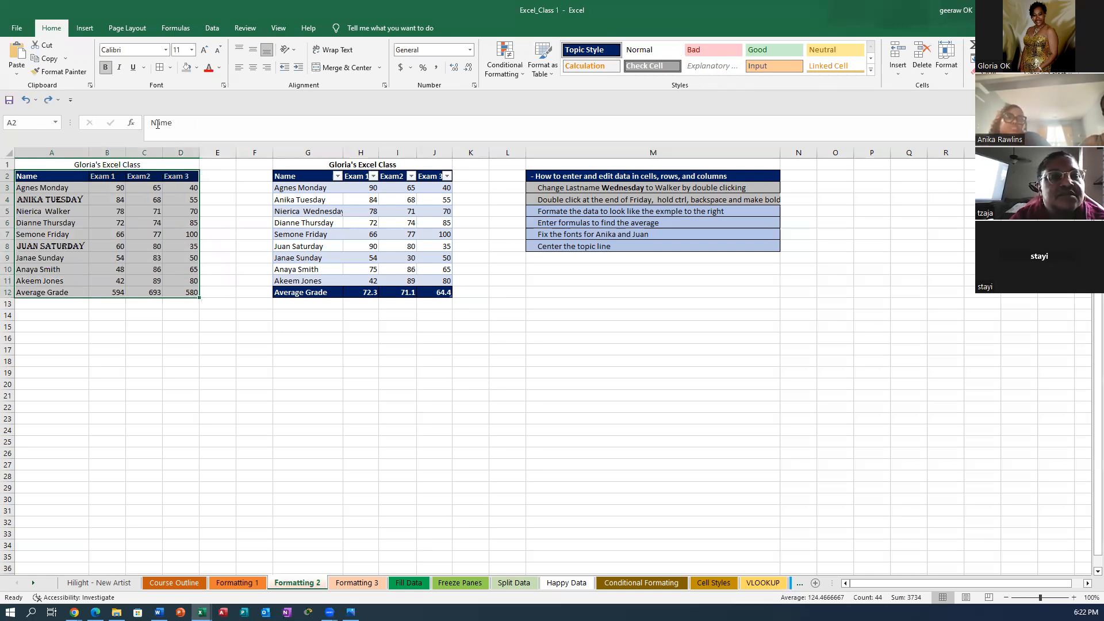
click(83, 26)
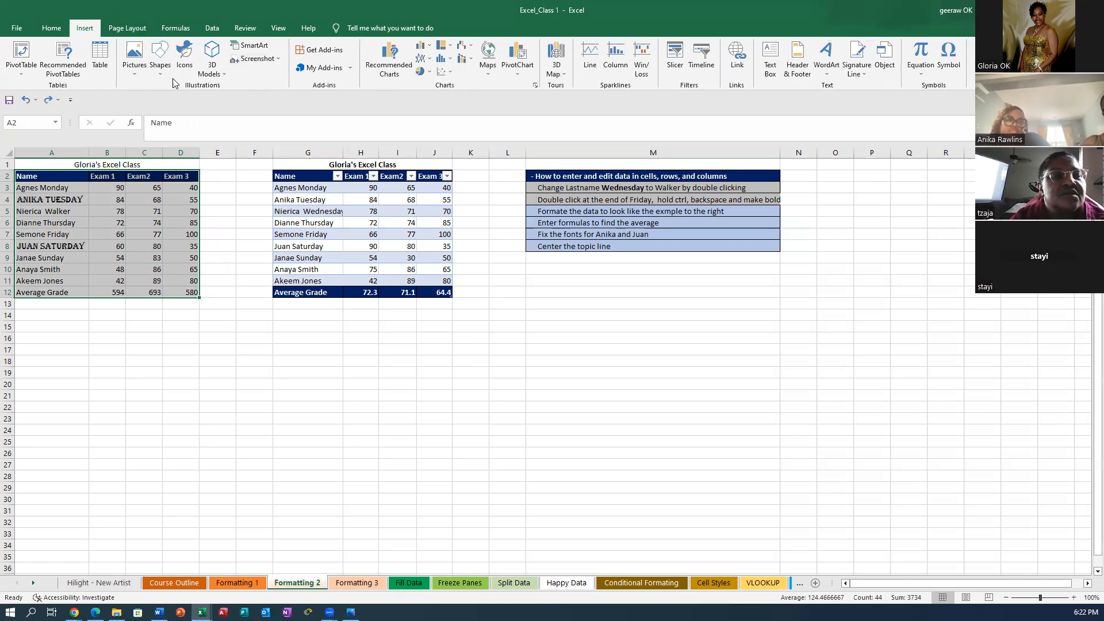
click(99, 64)
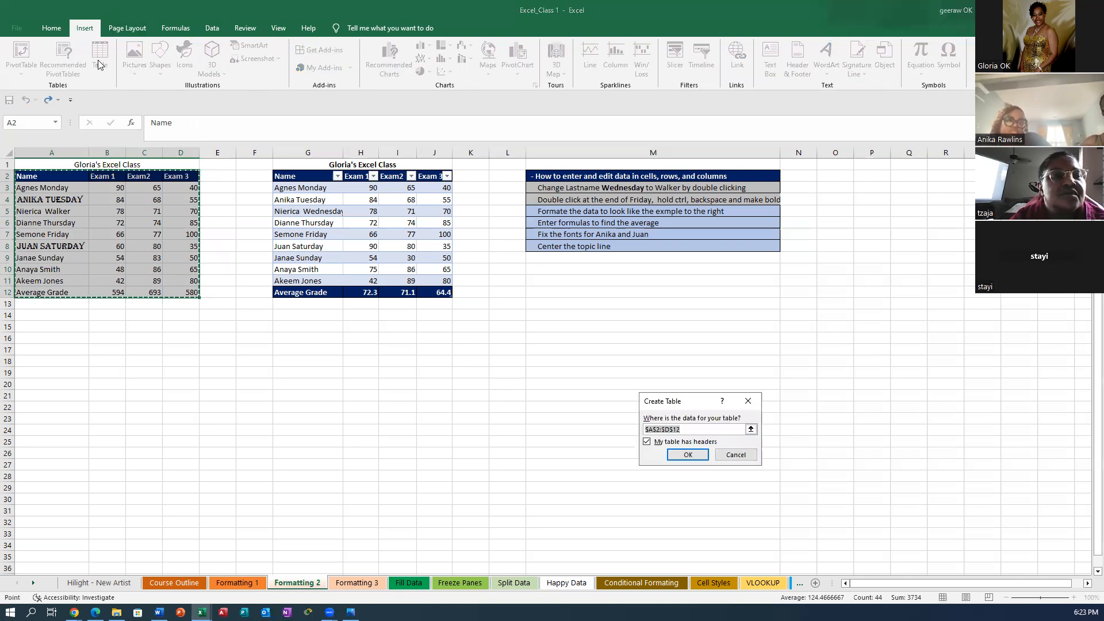
click(688, 455)
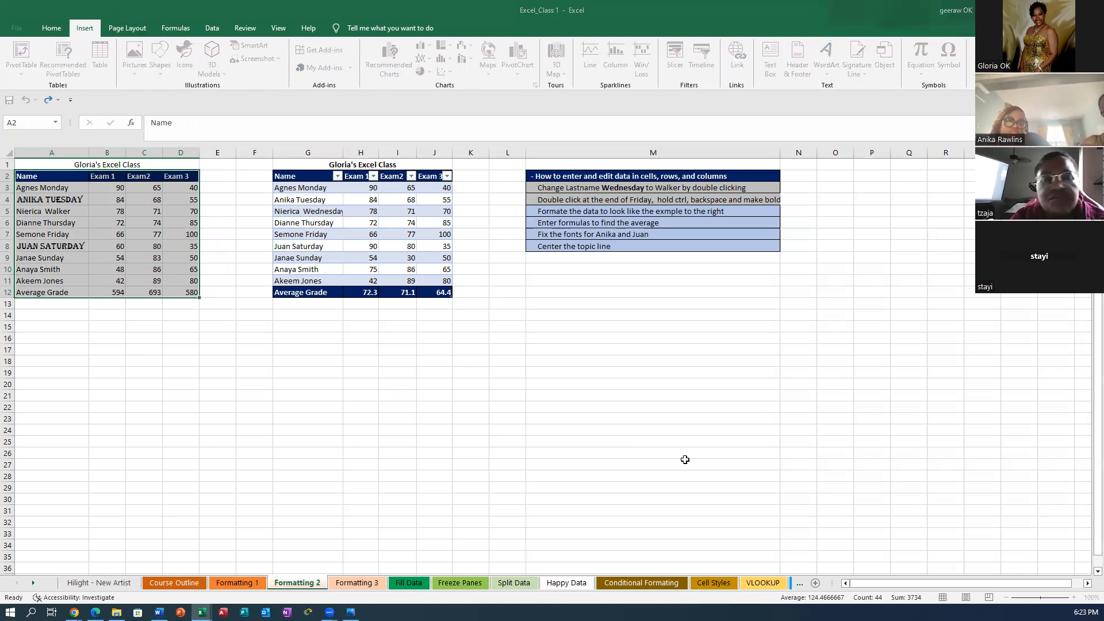
click(262, 397)
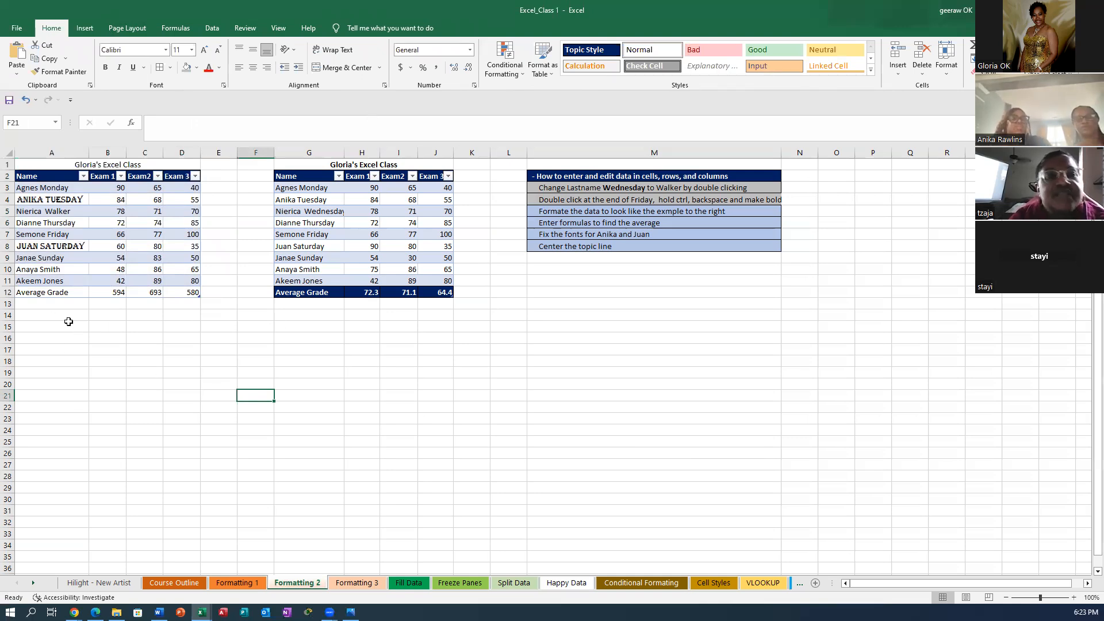
Apply the Topic Style cell style to the Average Grade row A12:D12.
drag(62, 293, 194, 292)
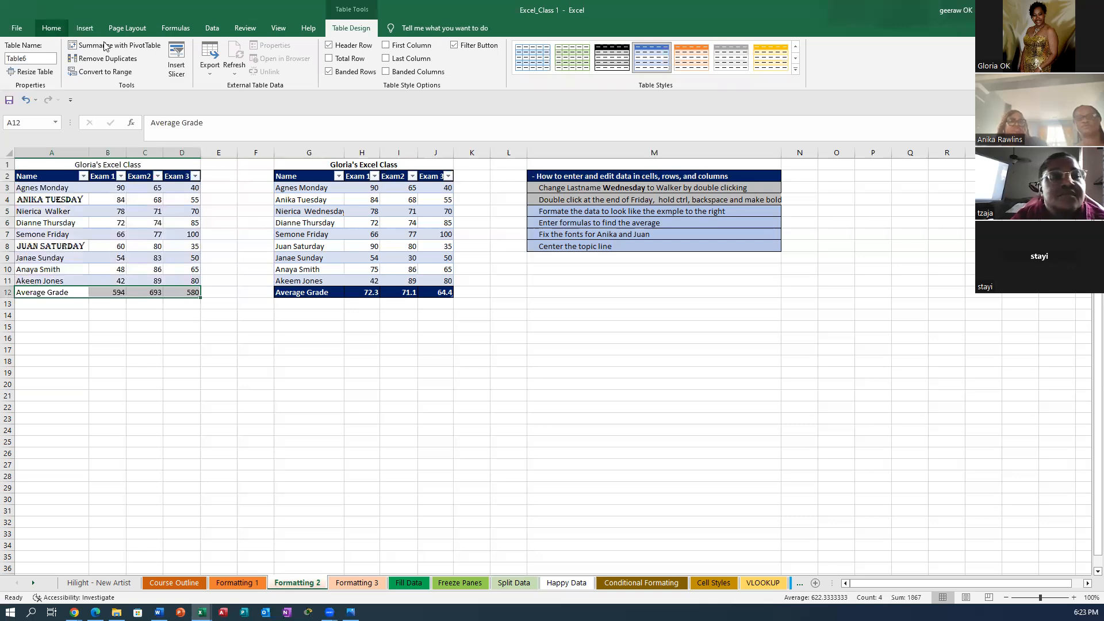
click(41, 32)
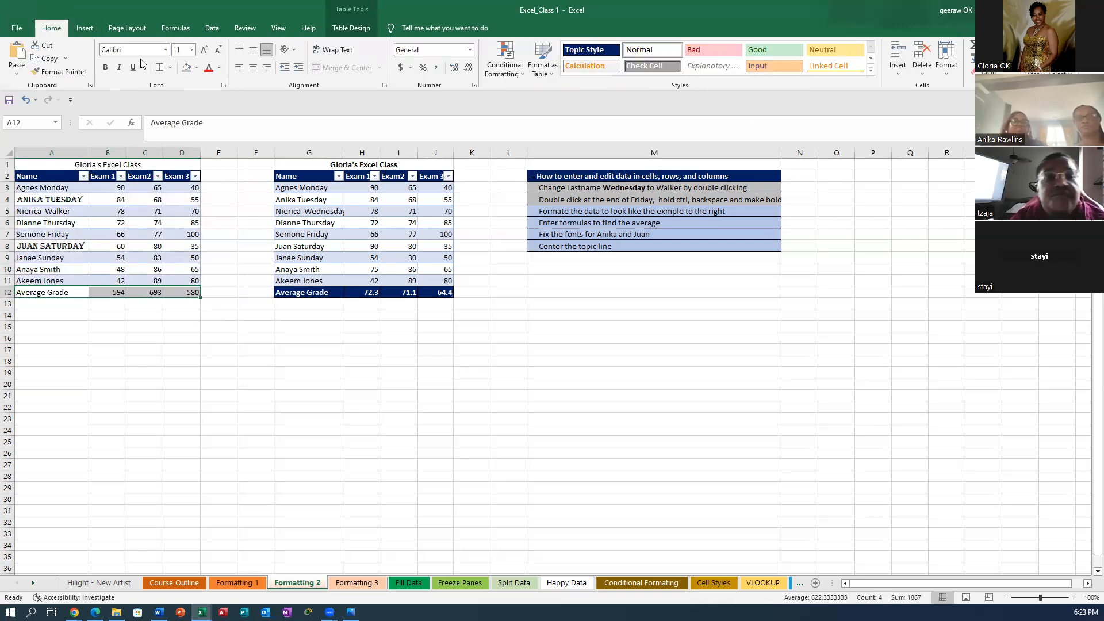
click(585, 50)
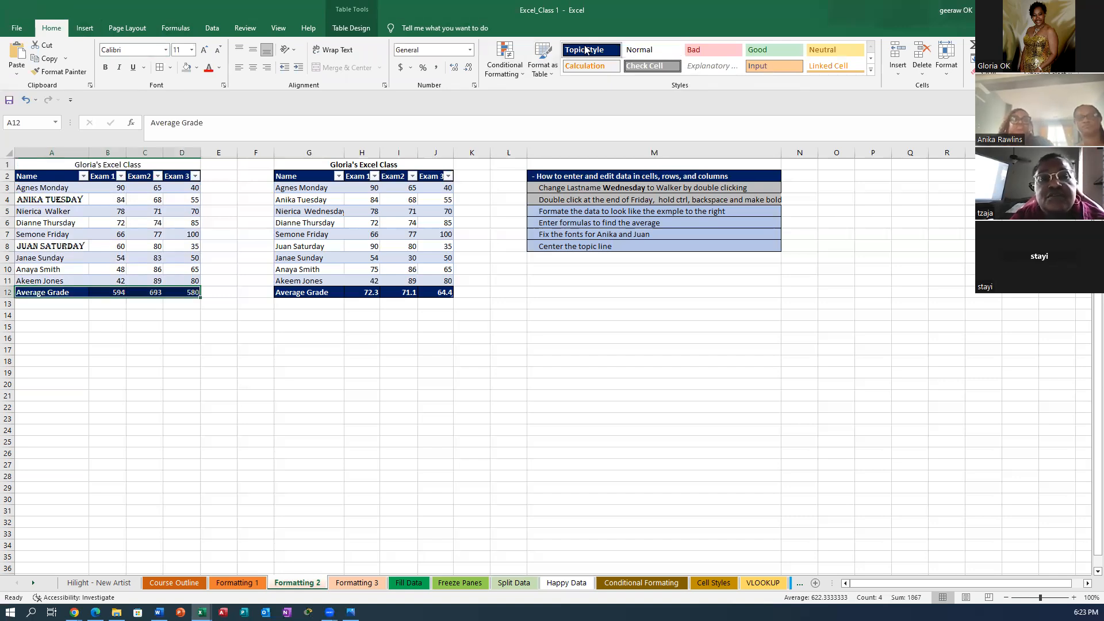
click(522, 385)
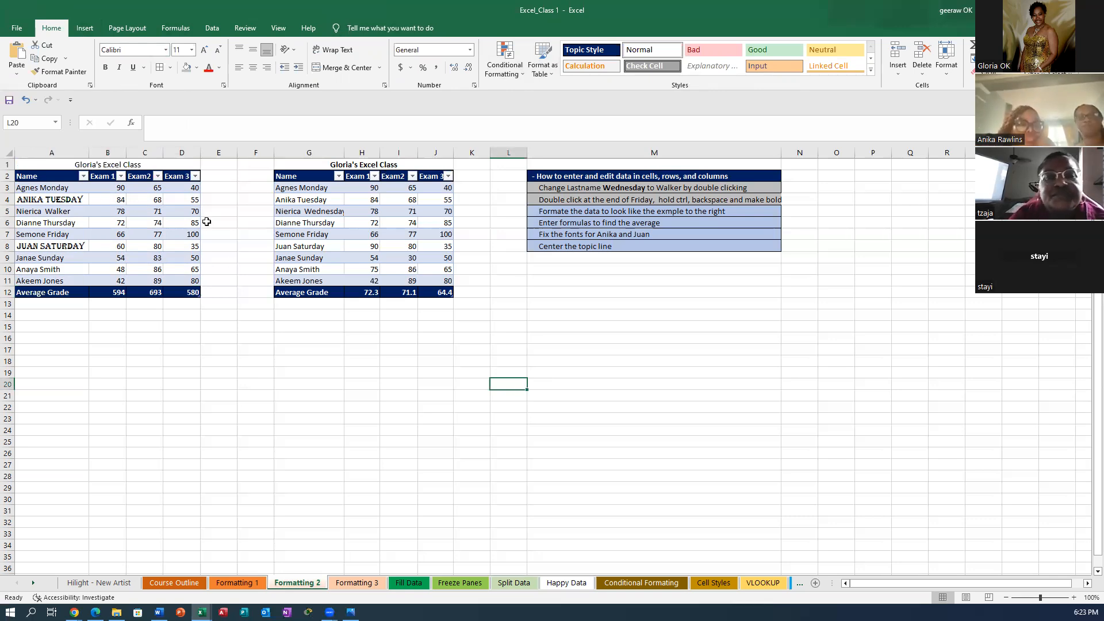
click(28, 188)
drag(28, 188, 205, 263)
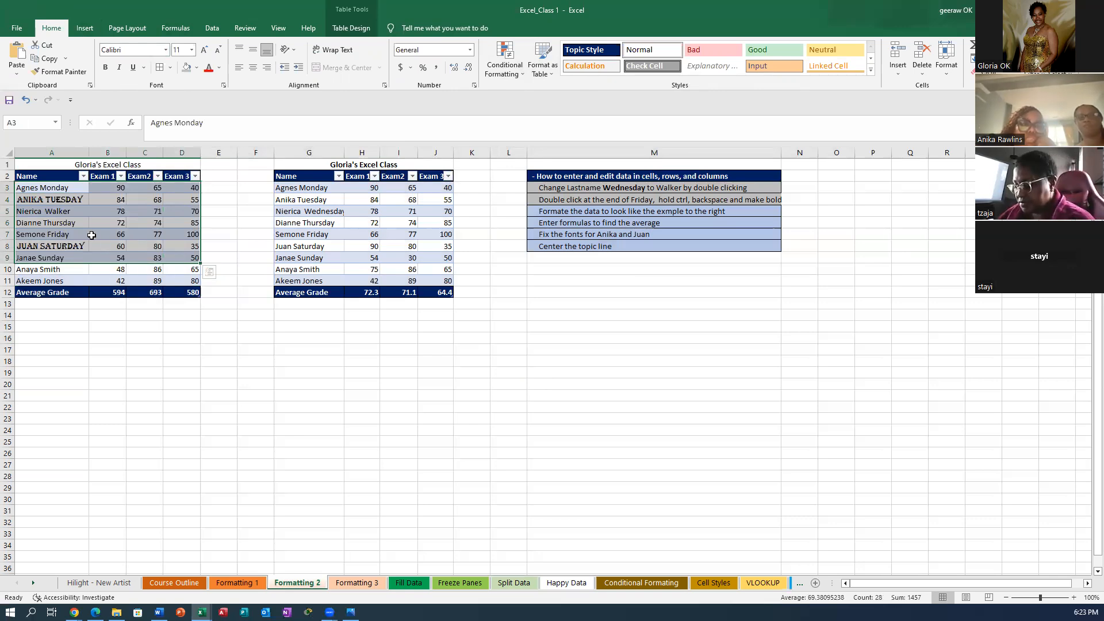
click(61, 201)
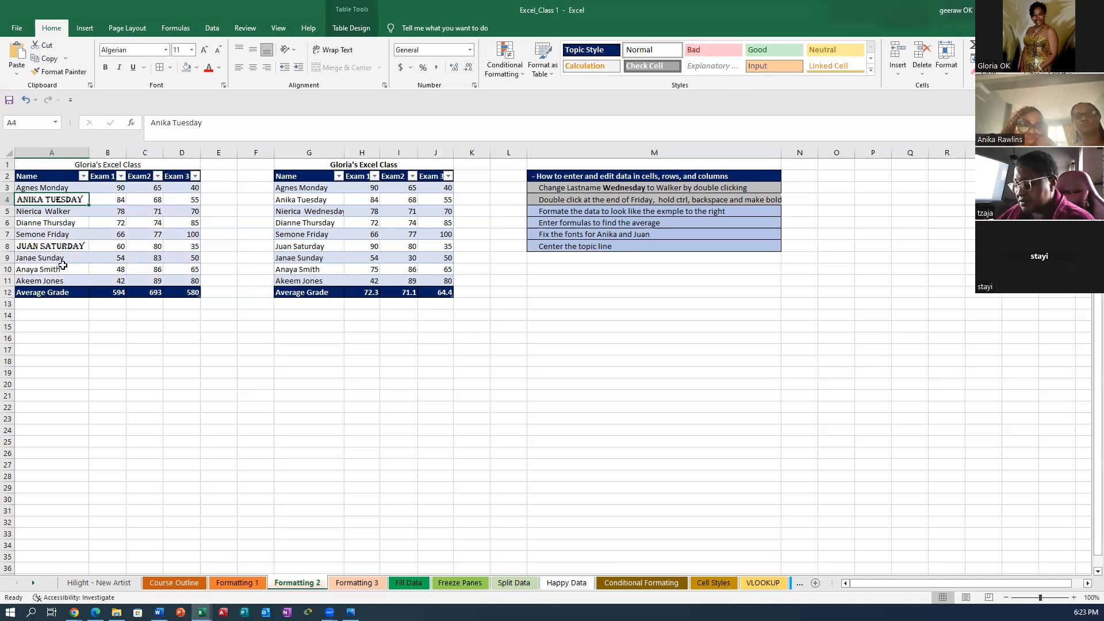
click(59, 347)
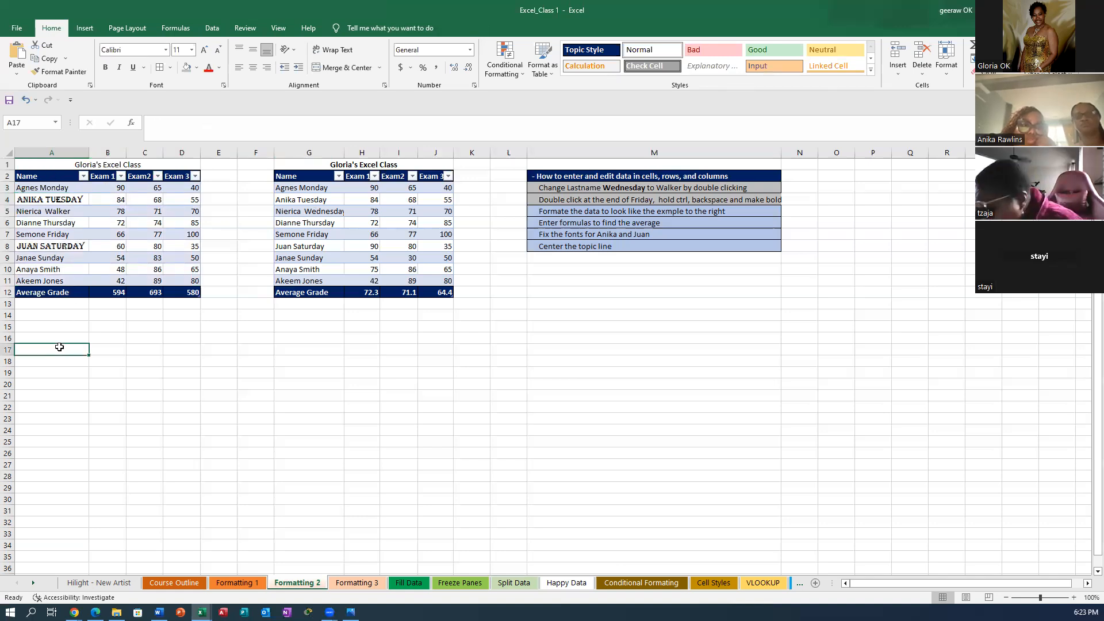
Copy the formatting of the name in A6 onto the mismatched name in A4 with Format Painter.
click(52, 220)
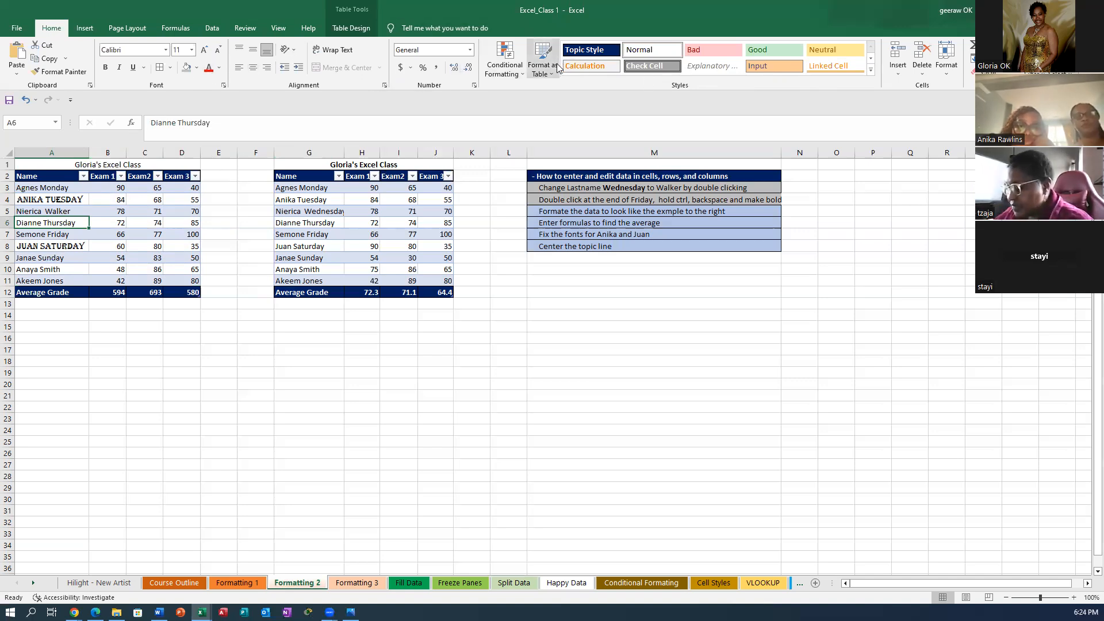
click(57, 67)
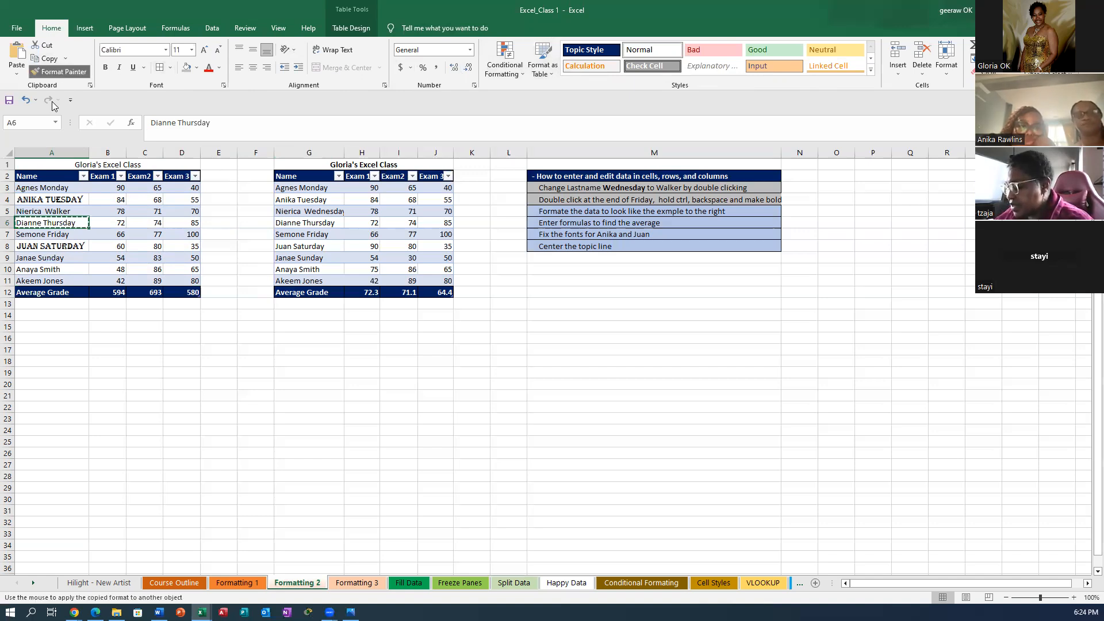
double_click(52, 198)
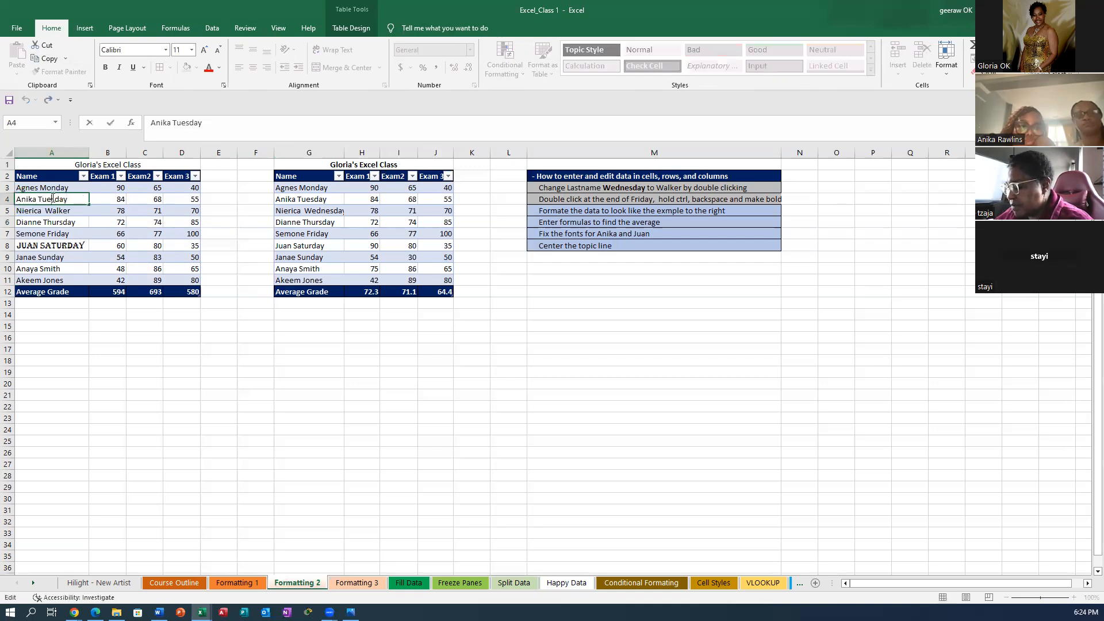
Fix the mismatched font of the name in A8 by copying the formatting of A6 onto it with Format Painter.
click(58, 248)
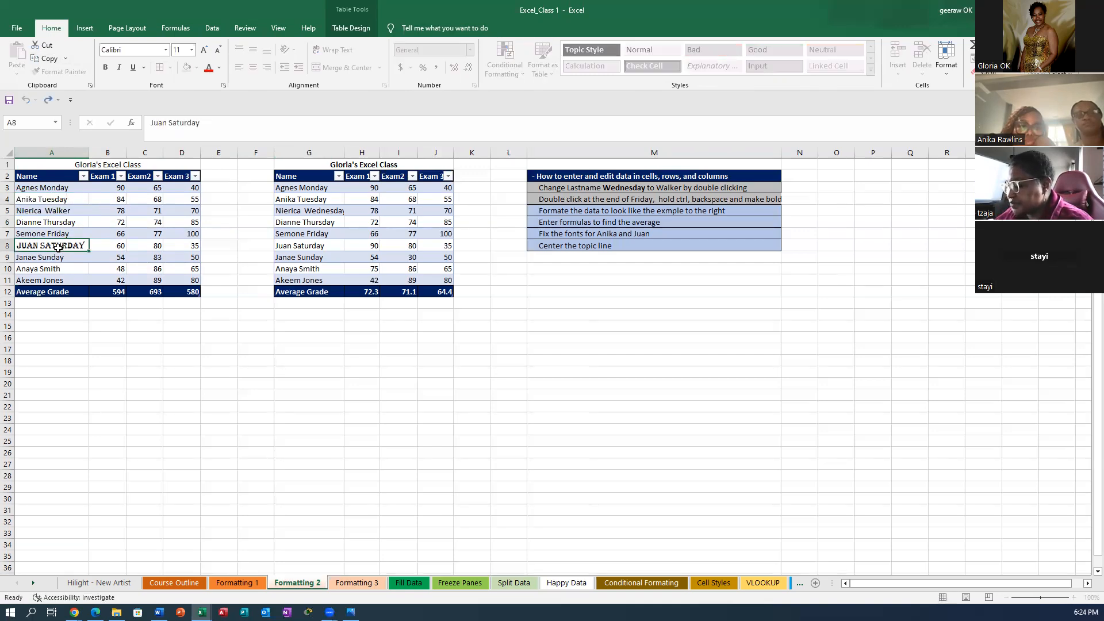
double_click(58, 248)
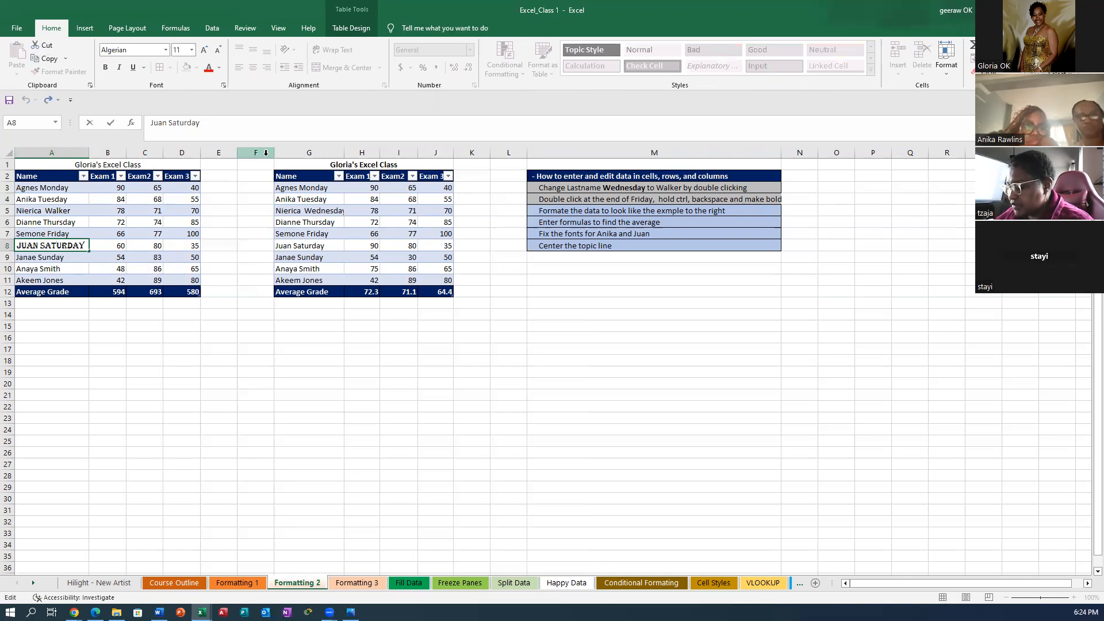
click(51, 315)
click(68, 247)
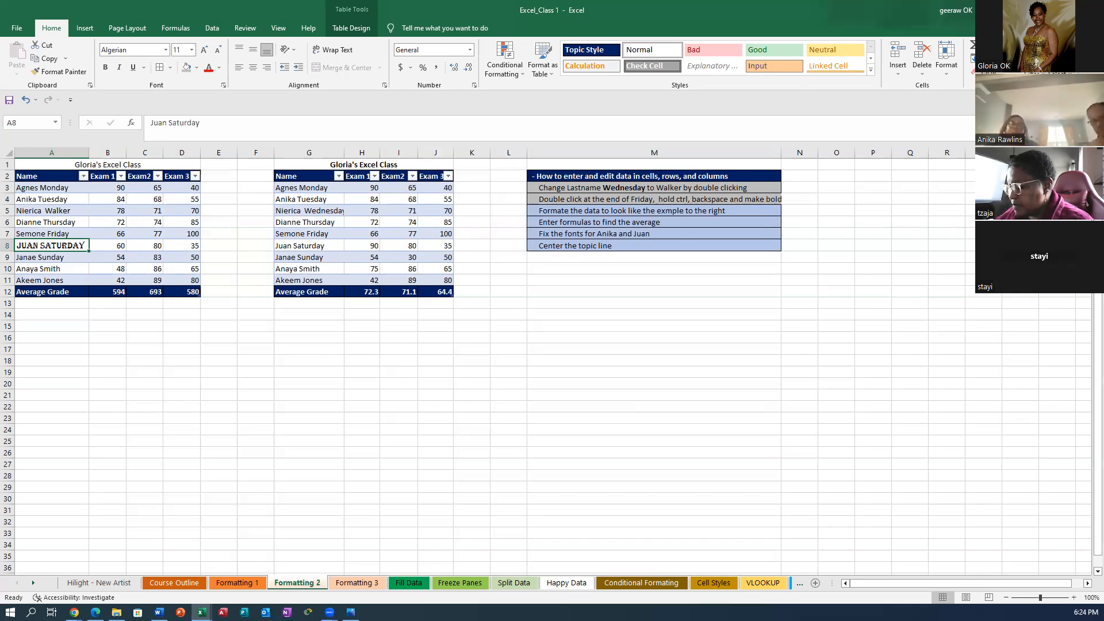
click(60, 225)
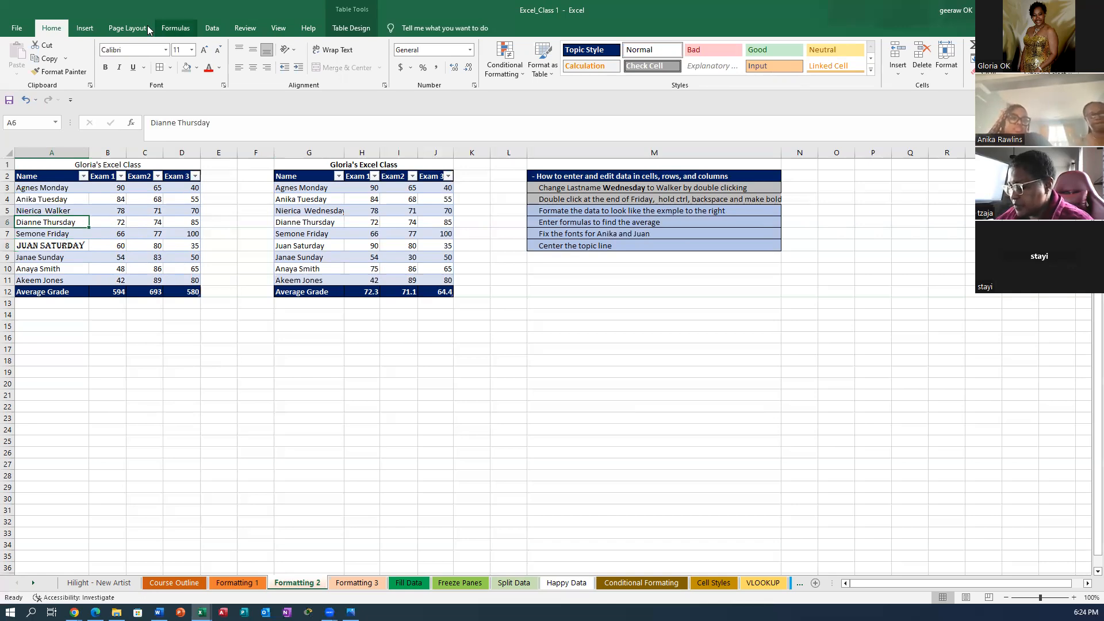
click(60, 71)
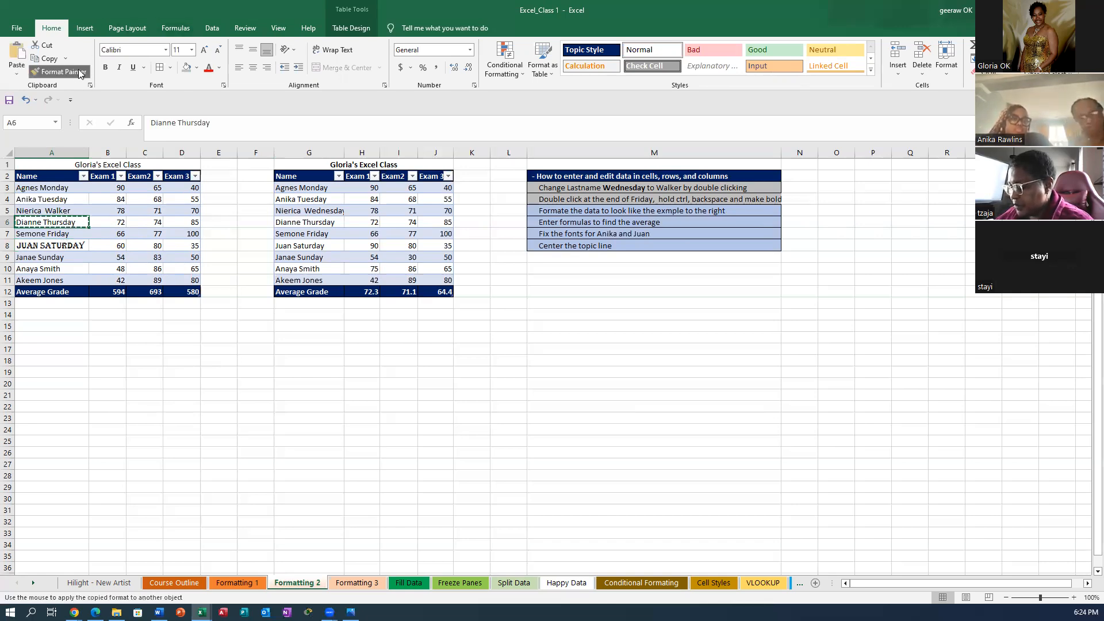
click(57, 246)
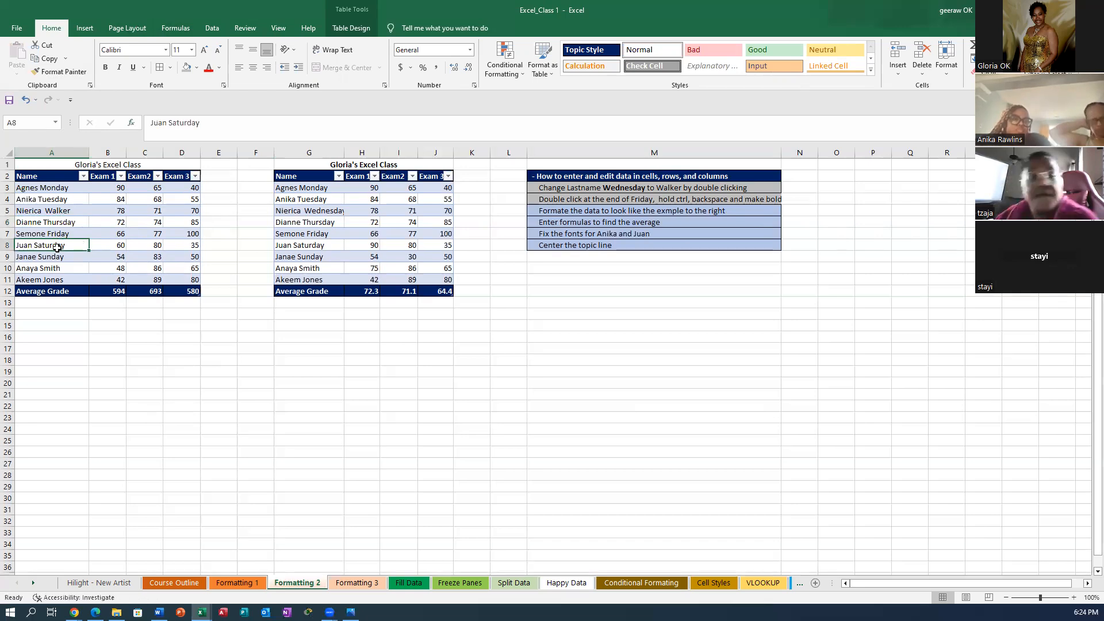
click(115, 357)
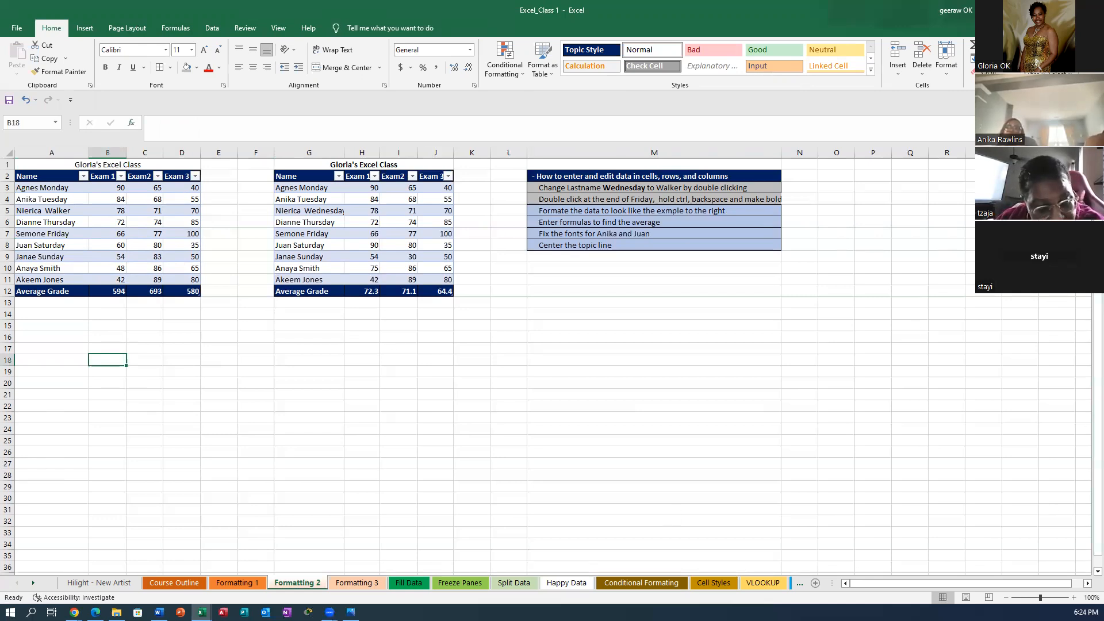
Mark the instructions in M5 through M8 as finished by filling each cell with the grey used for the completed ones.
click(658, 209)
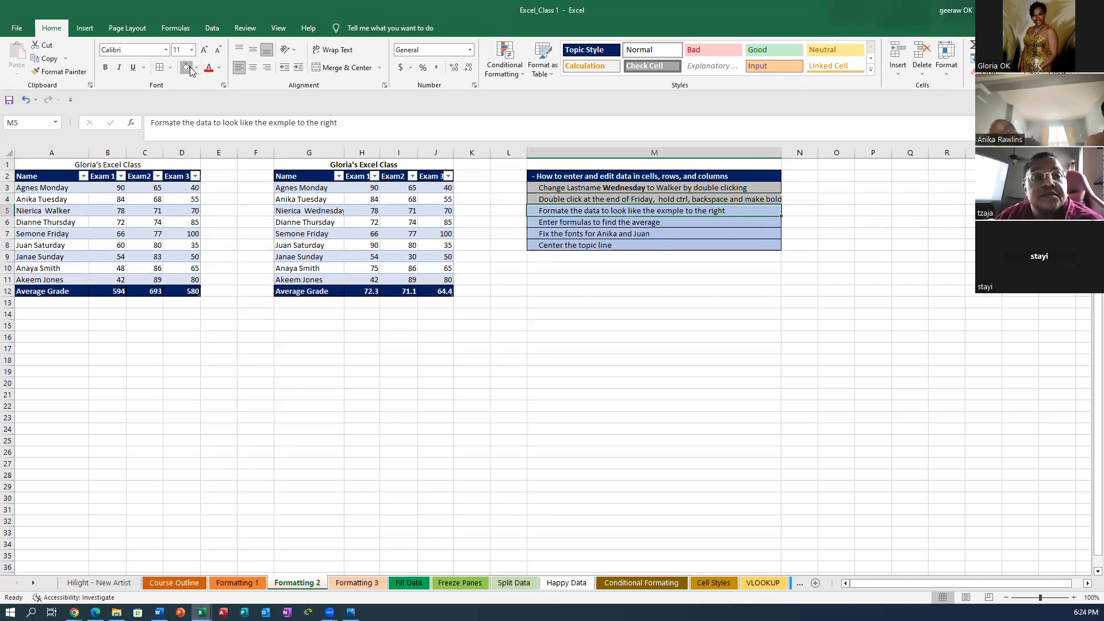
click(606, 224)
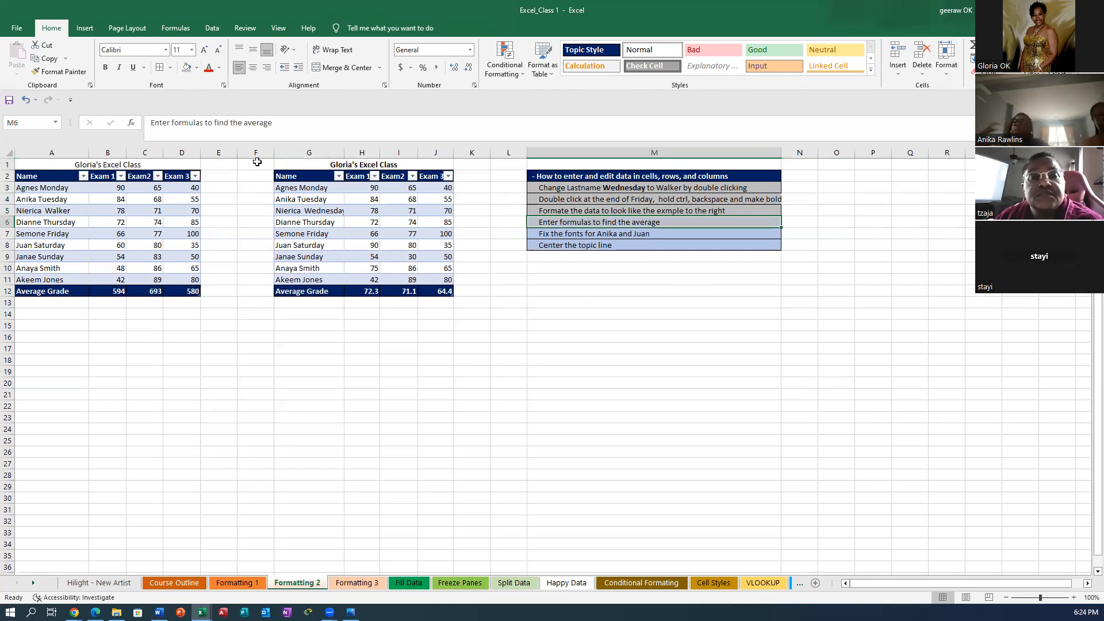
click(584, 236)
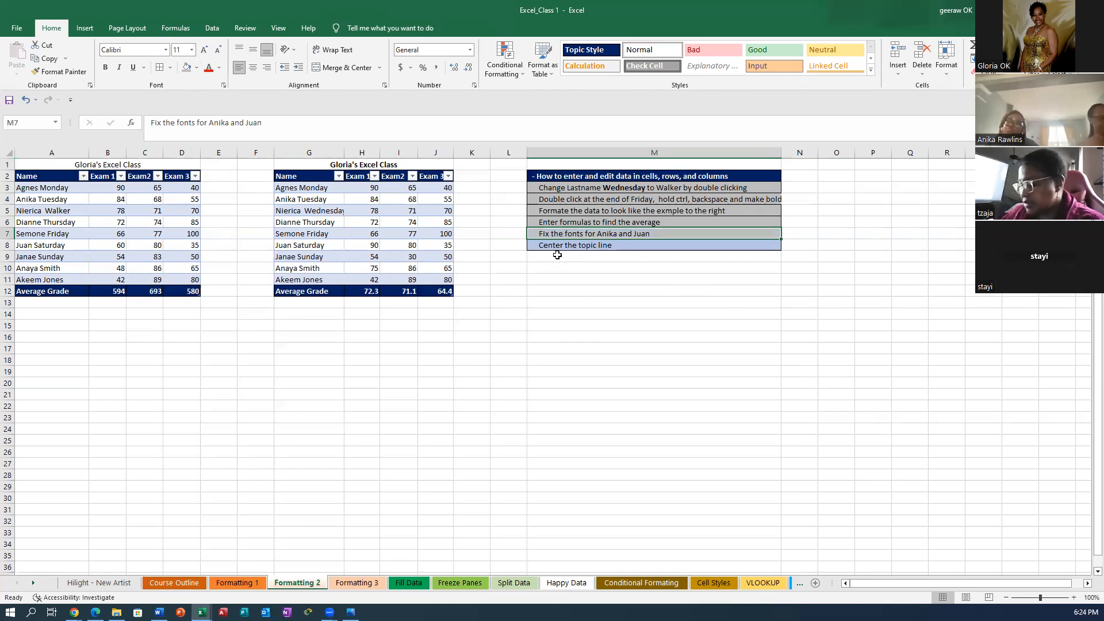
click(562, 246)
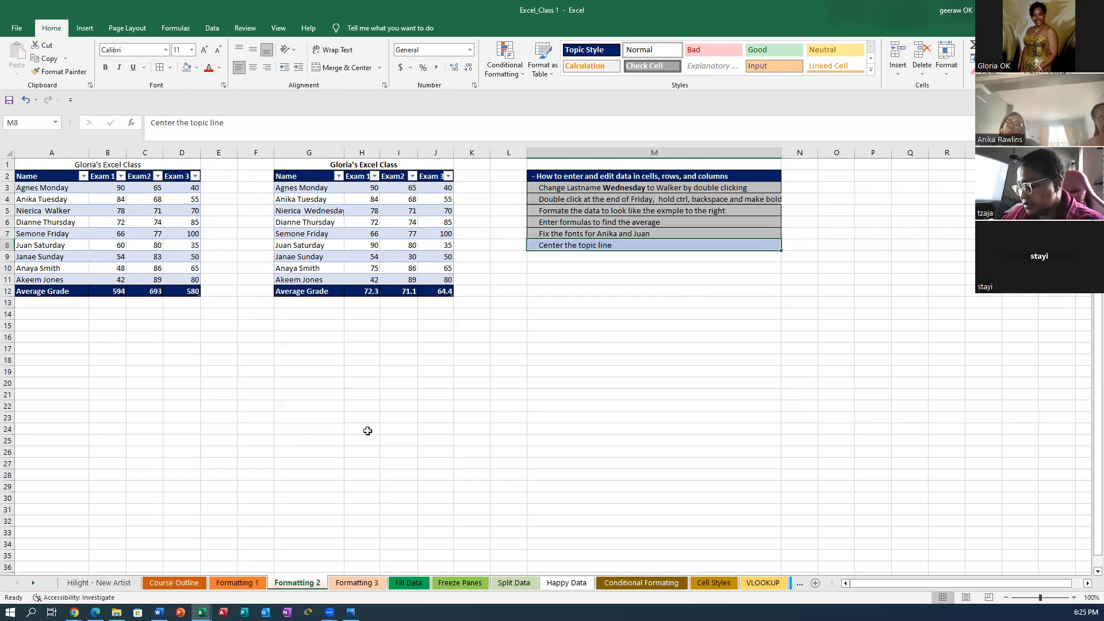
click(690, 419)
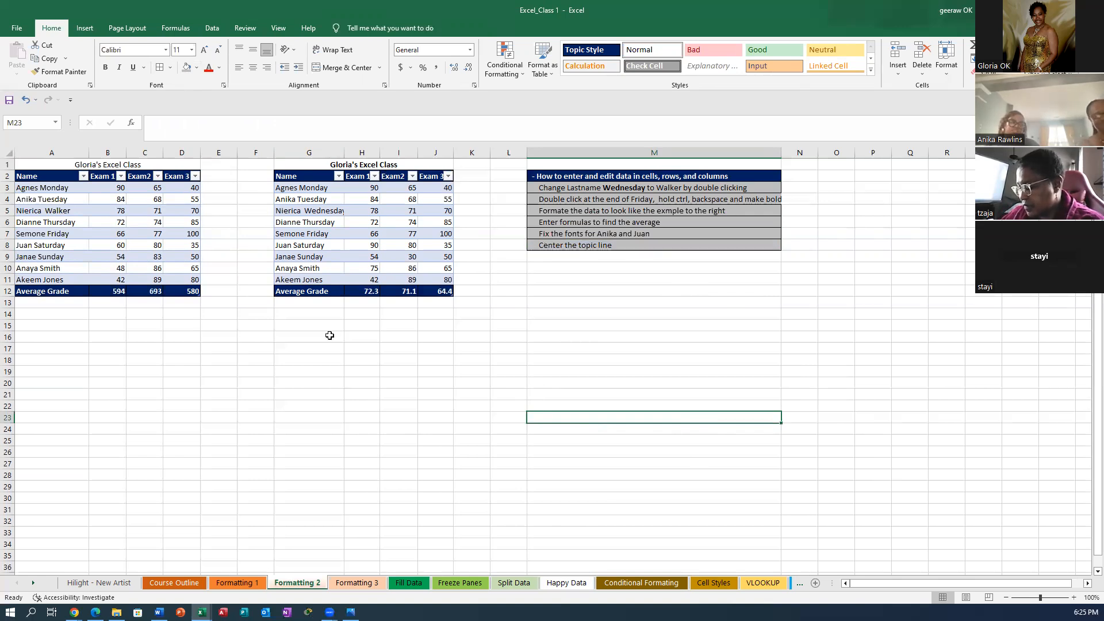
On the Course Outline sheet, fill the topic in A18 about selecting data, text to columns and Fill Data with grey.
click(169, 583)
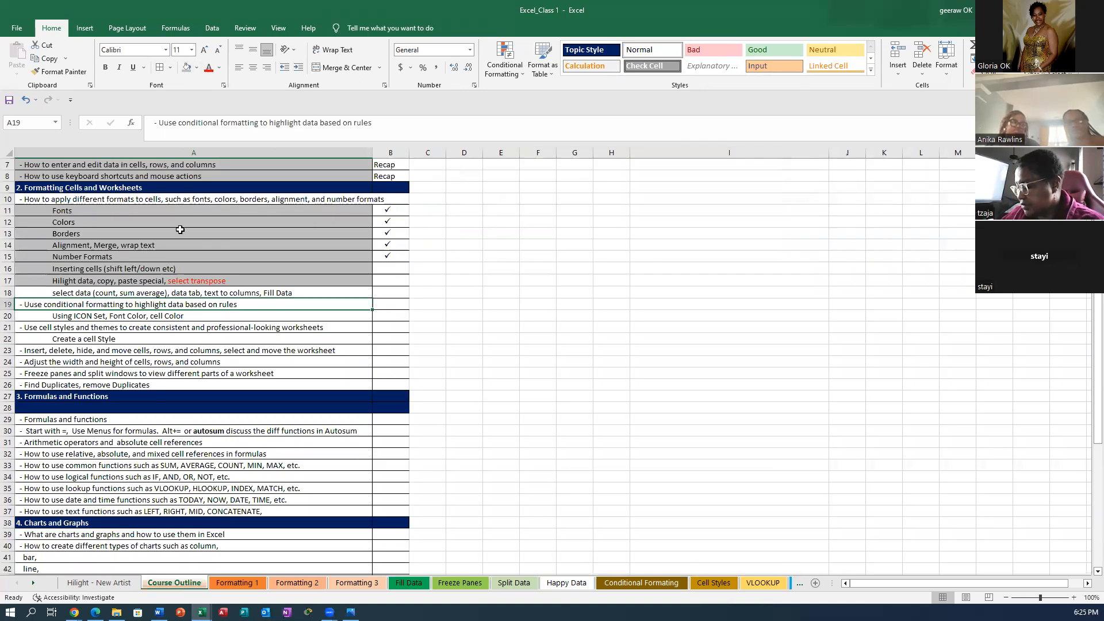
click(162, 326)
click(98, 295)
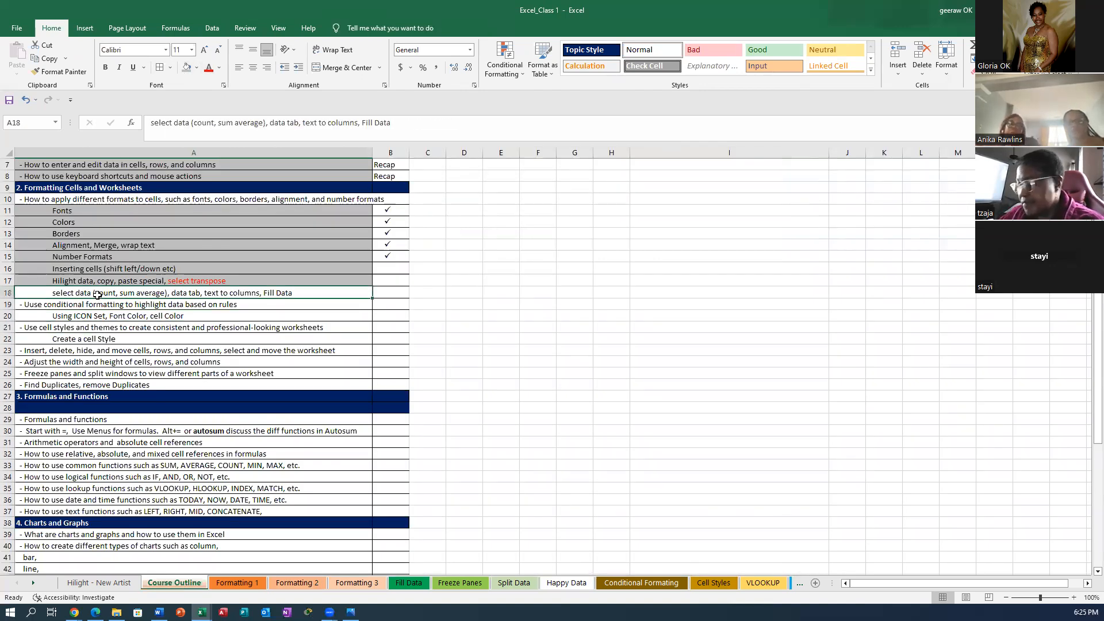
click(187, 67)
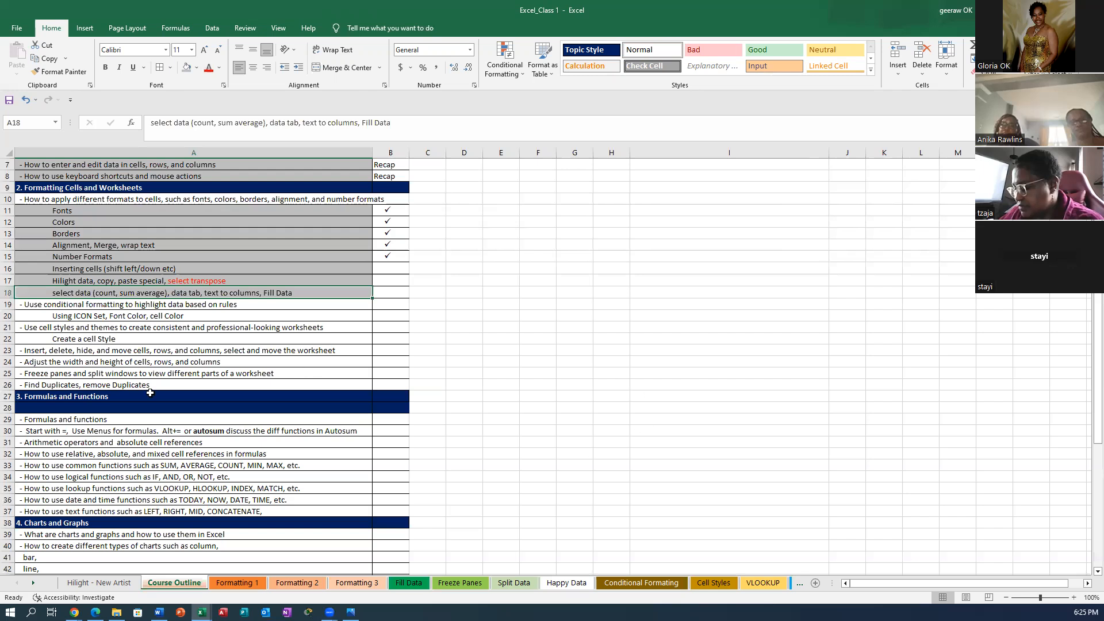
Show the Hilight - New Artist sheet with the mountain painting.
key(ctrl+Page_Up)
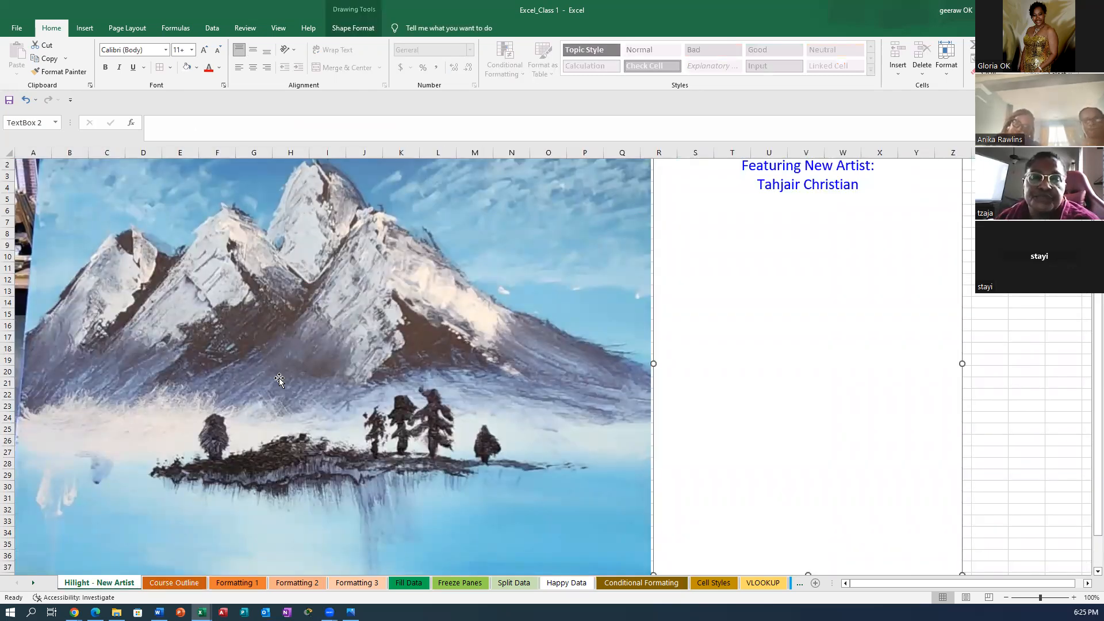